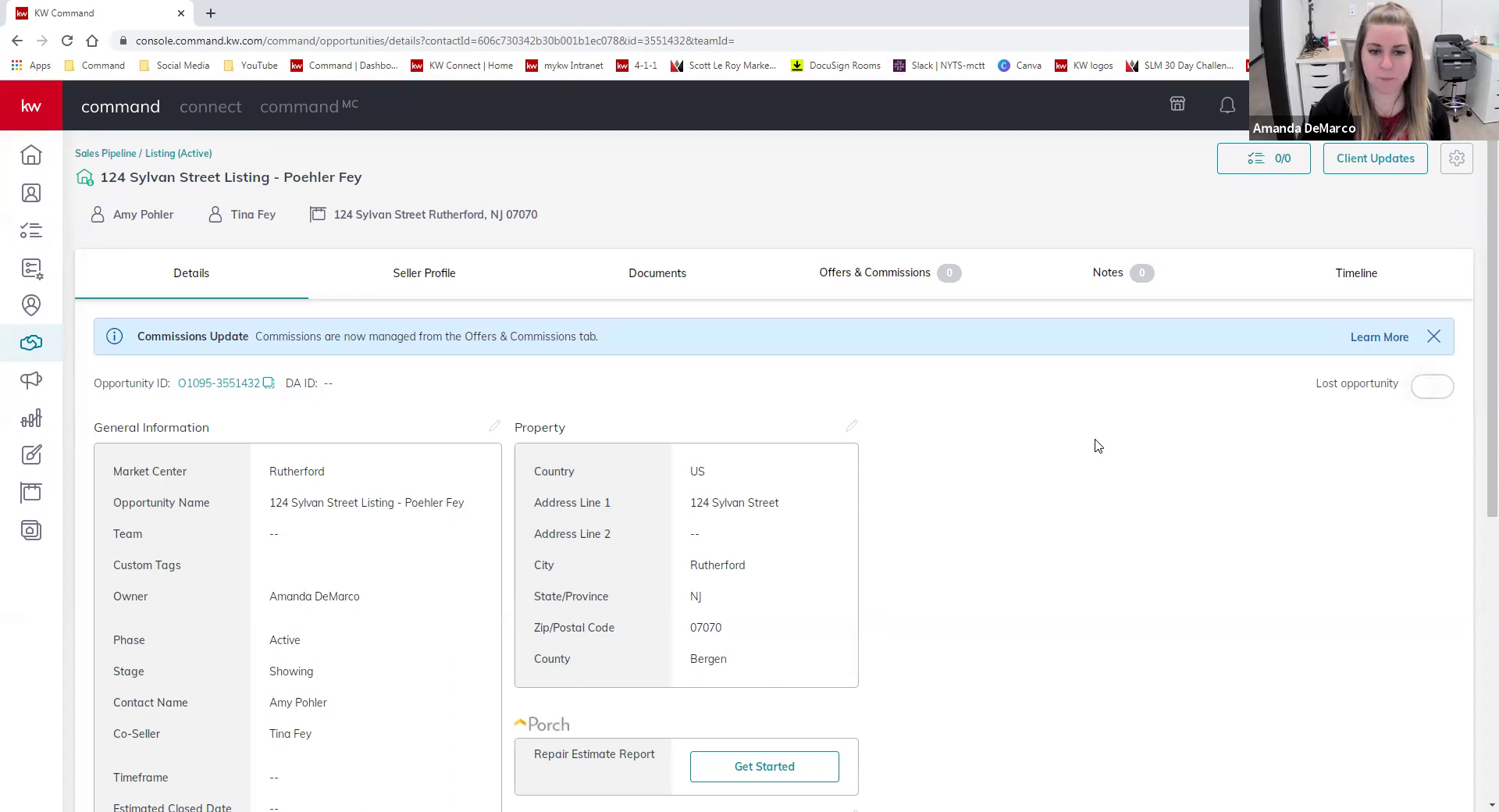
- Apply the Residential checklist type to the listing's documents in KW Command
{"action": "left_click", "coordinate": [660, 278]}
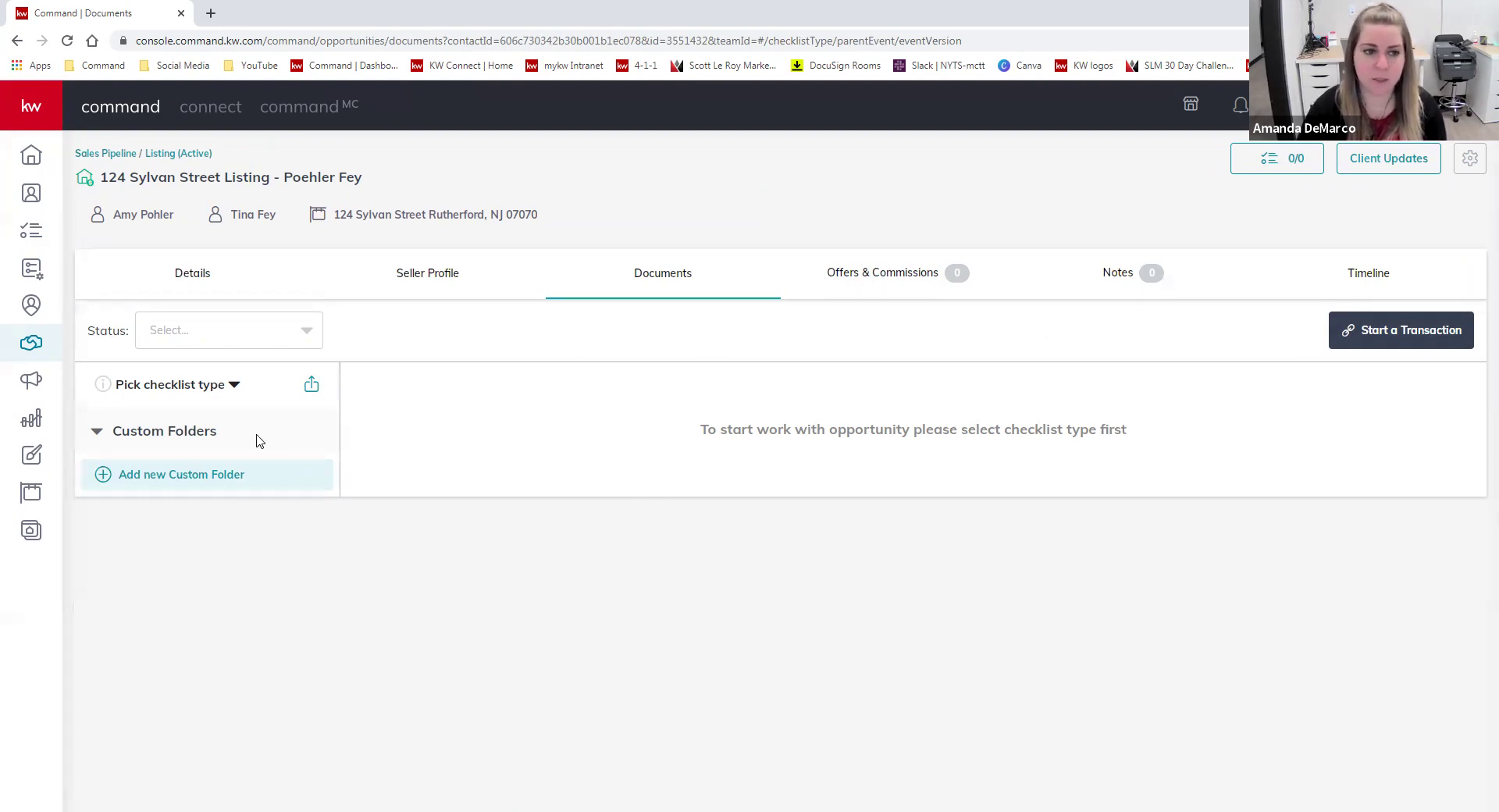
{"action": "left_click", "coordinate": [231, 385]}
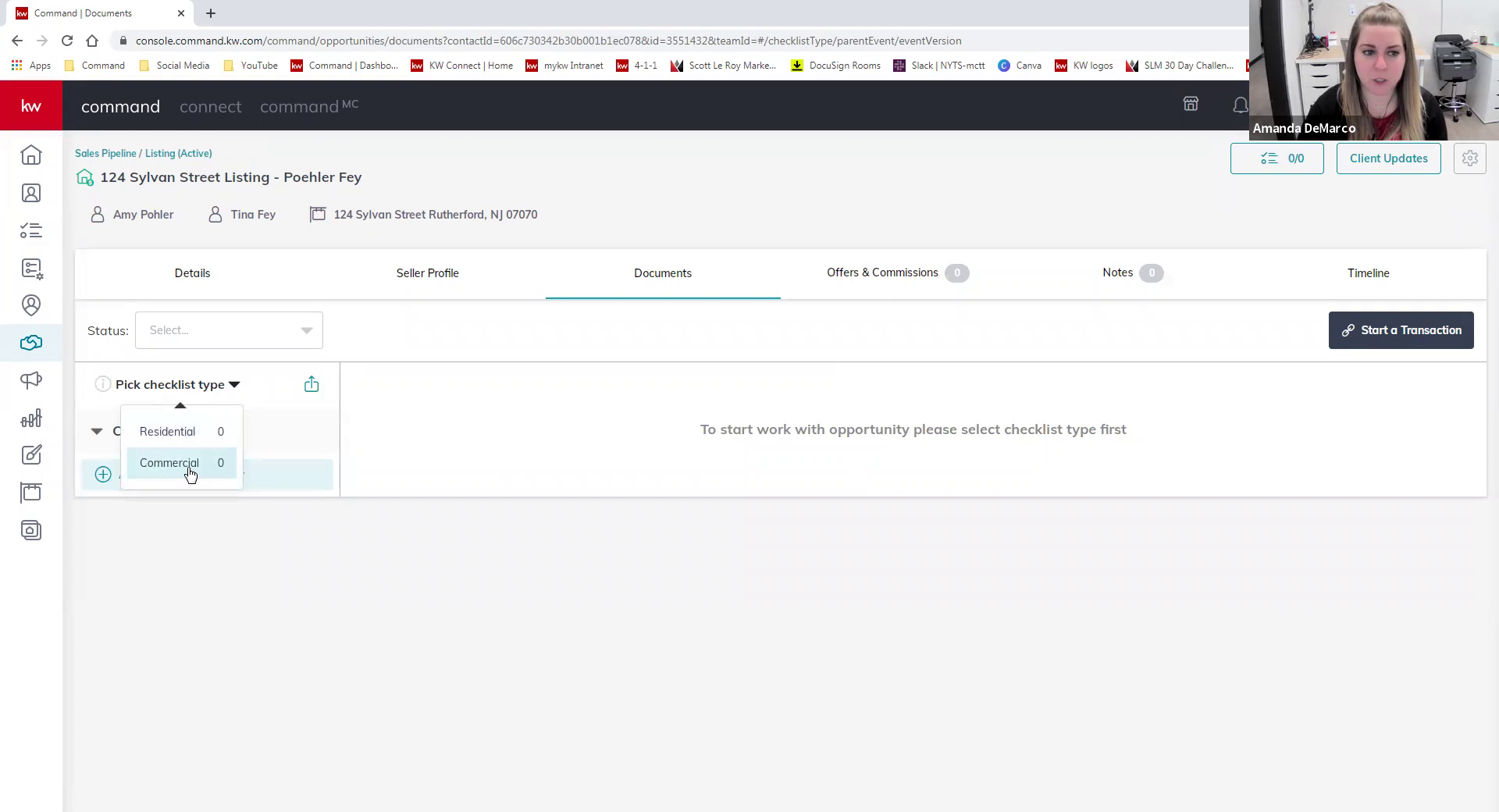
{"action": "left_click", "coordinate": [195, 433]}
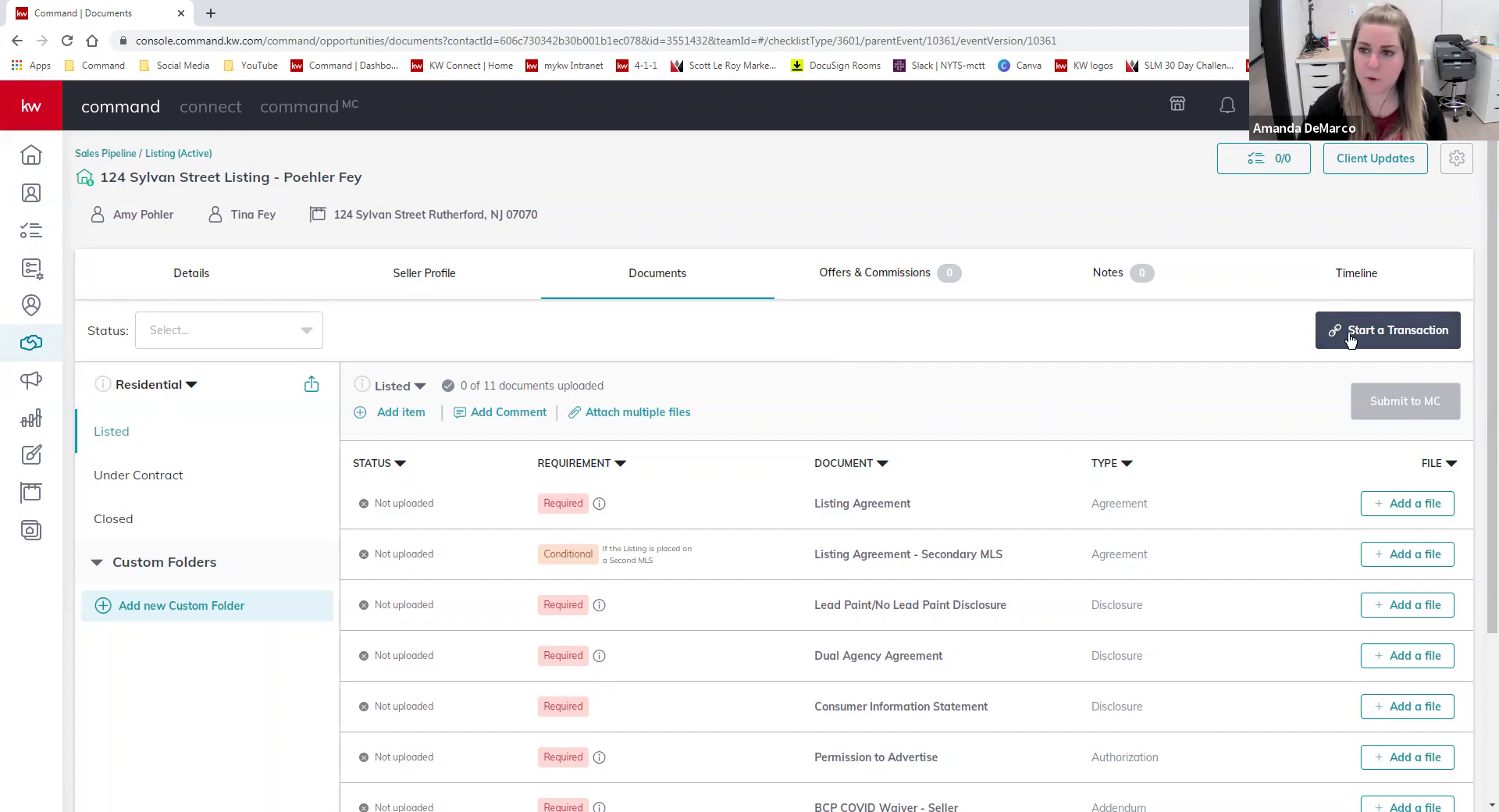
{"action": "left_click", "coordinate": [1399, 343]}
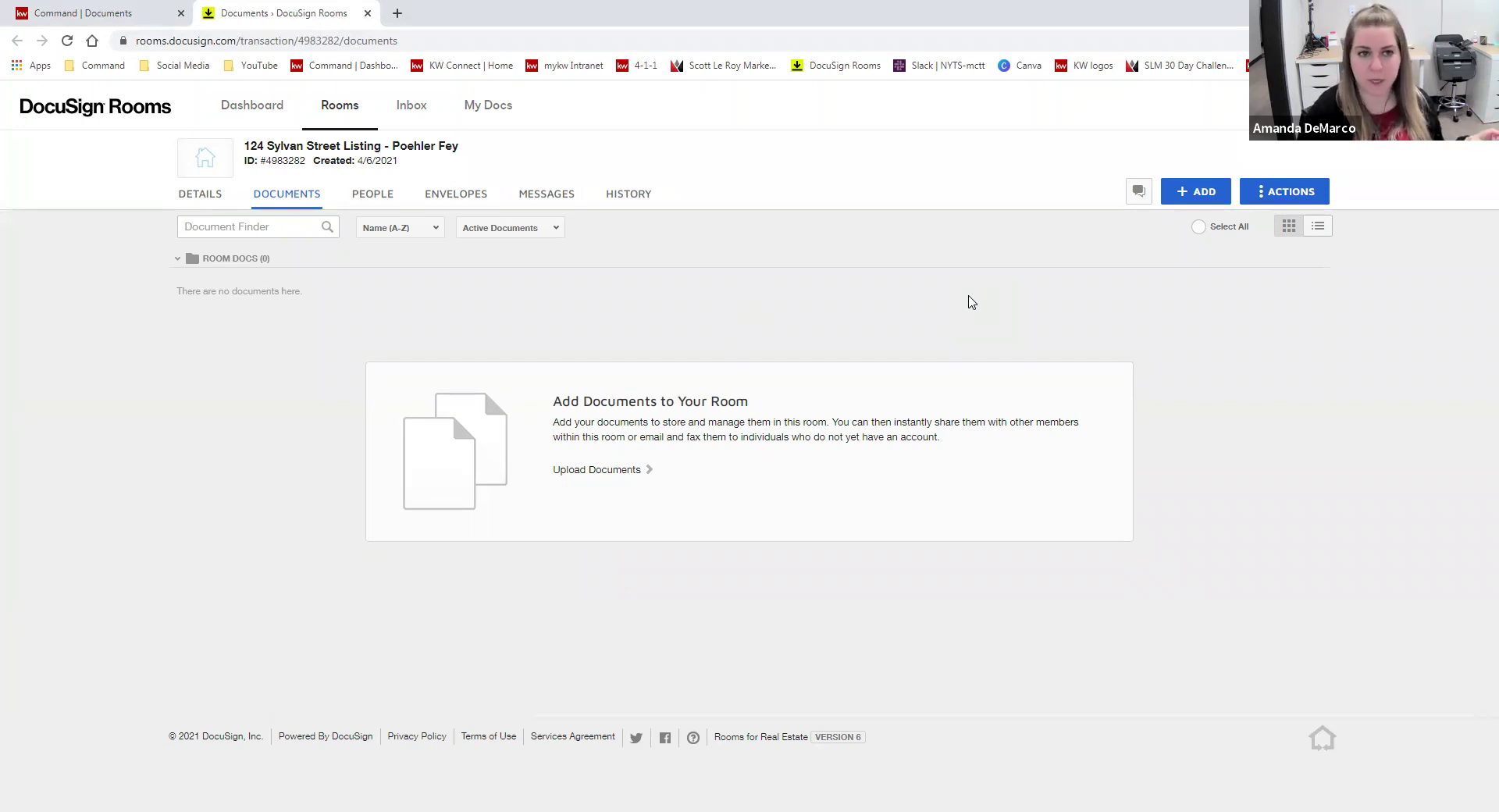
{"action": "left_click_drag", "start_coordinate": [461, 146], "coordinate": [251, 146]}
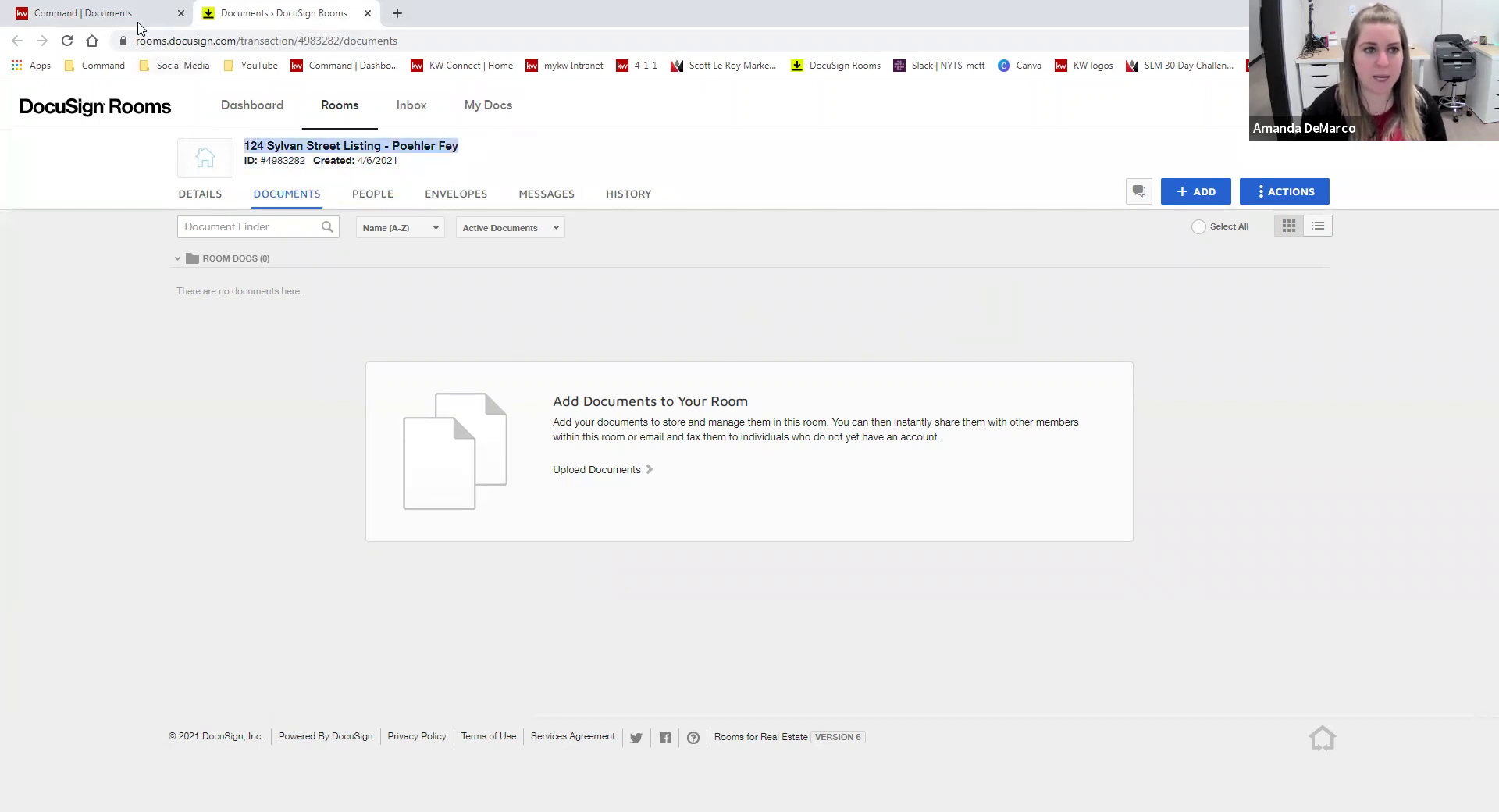
{"action": "left_click", "coordinate": [132, 13]}
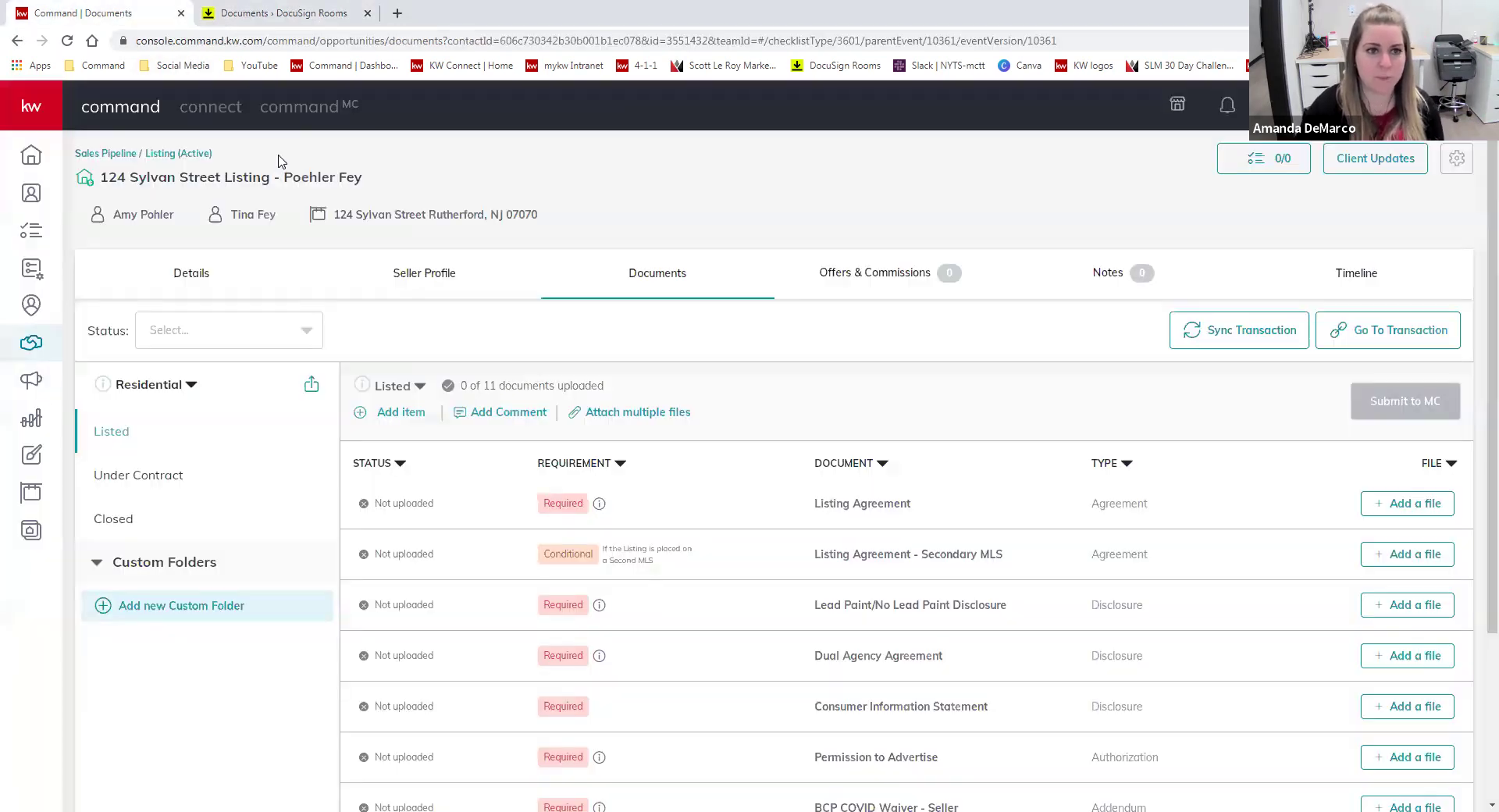
{"action": "left_click_drag", "start_coordinate": [355, 177], "coordinate": [221, 176]}
{"action": "left_click", "coordinate": [378, 169]}
{"action": "left_click", "coordinate": [369, 180]}
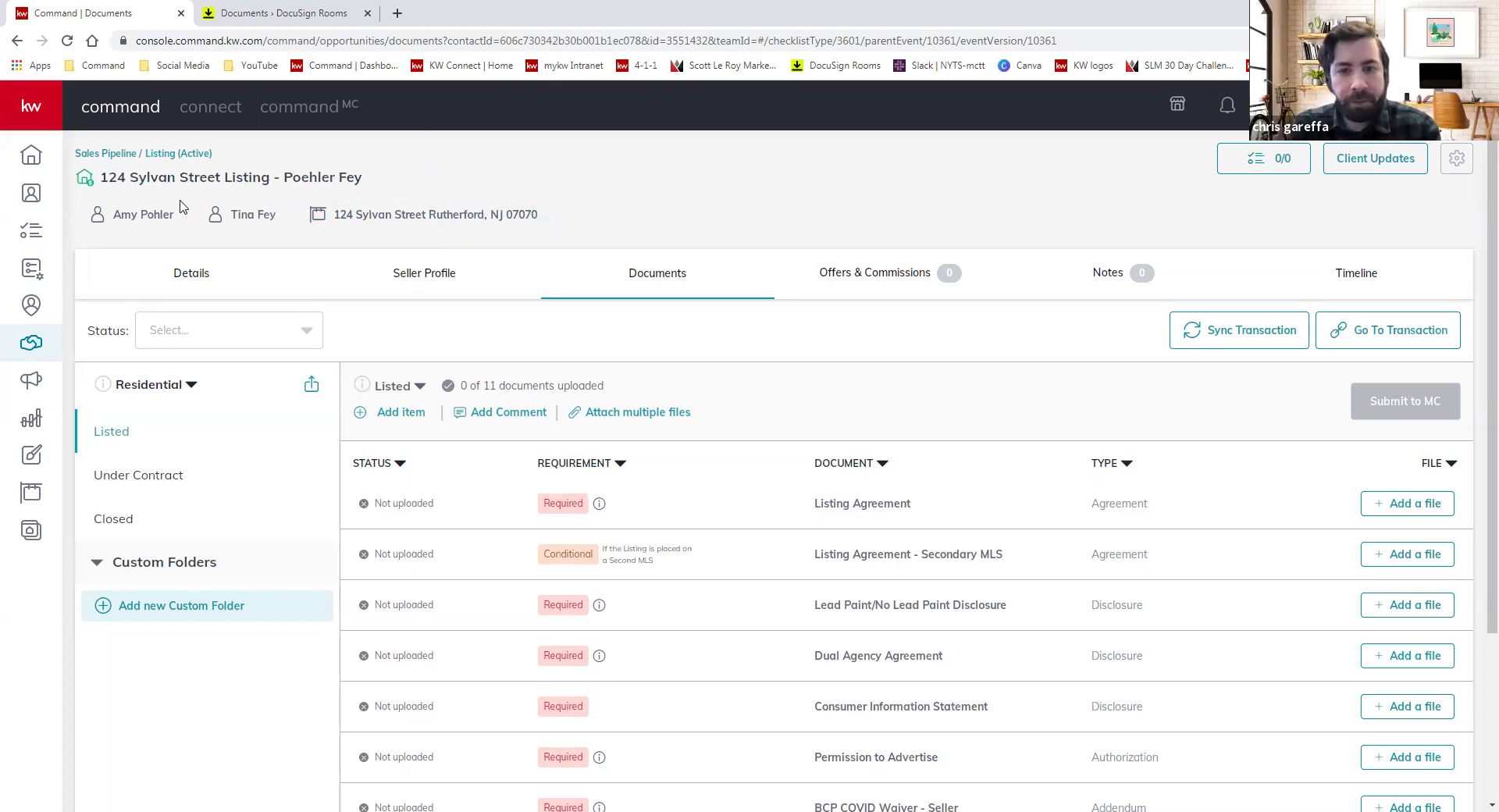
{"action": "left_click", "coordinate": [326, 11]}
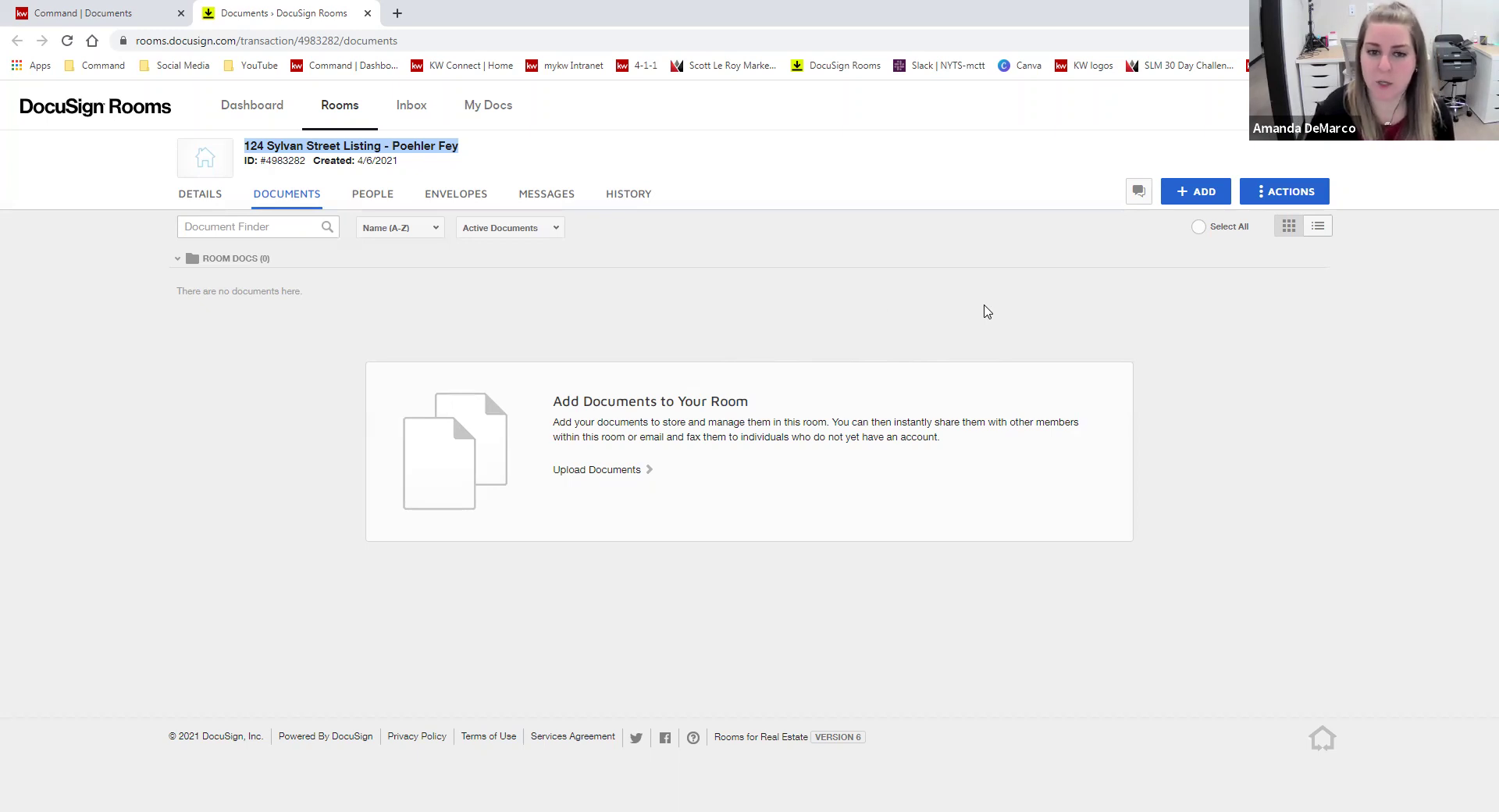
- Add the four checked forms of the Listing - Residential DocuSign Forms group to the room
{"action": "left_click", "coordinate": [1195, 191]}
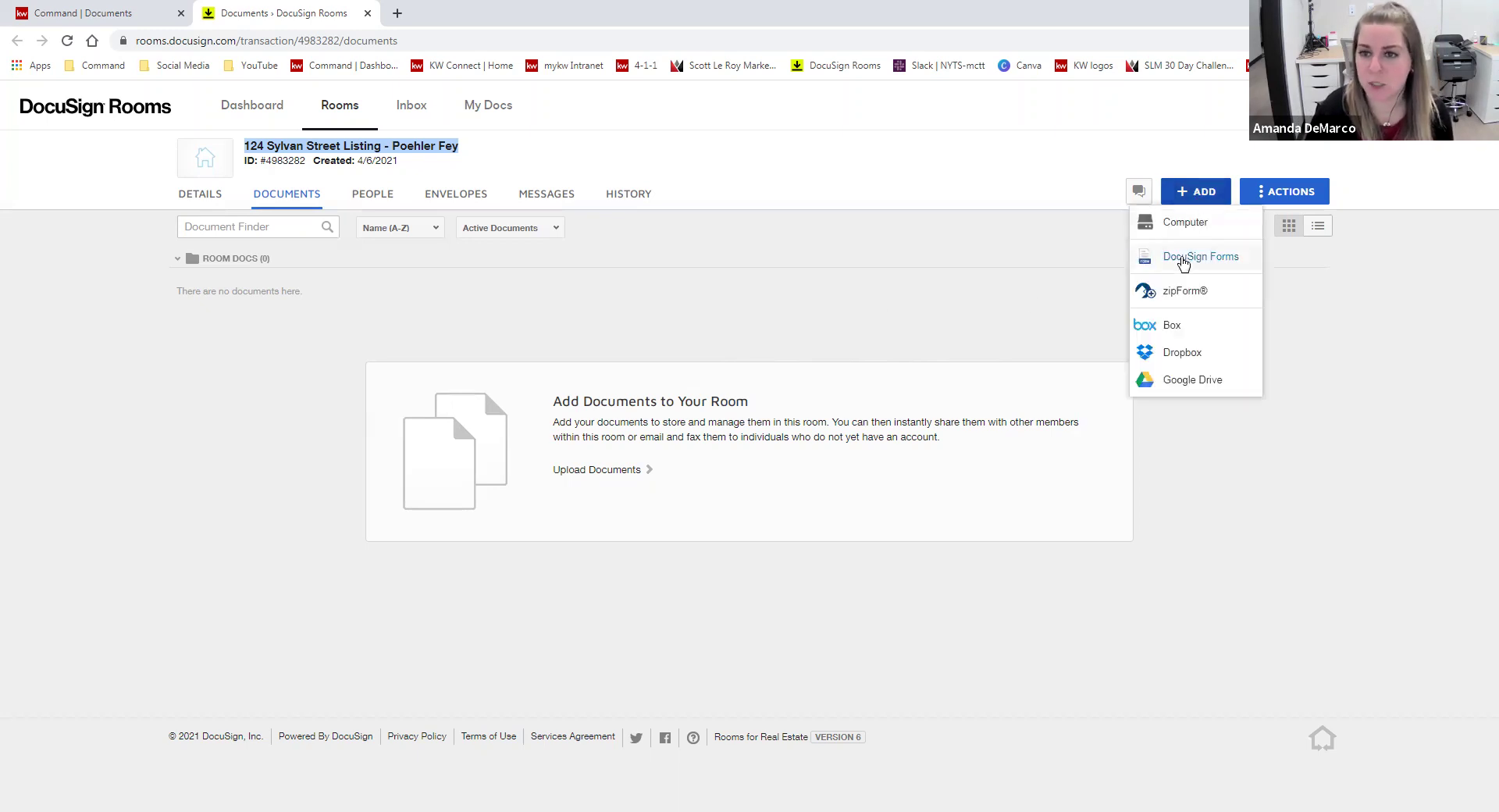
{"action": "left_click", "coordinate": [1194, 257]}
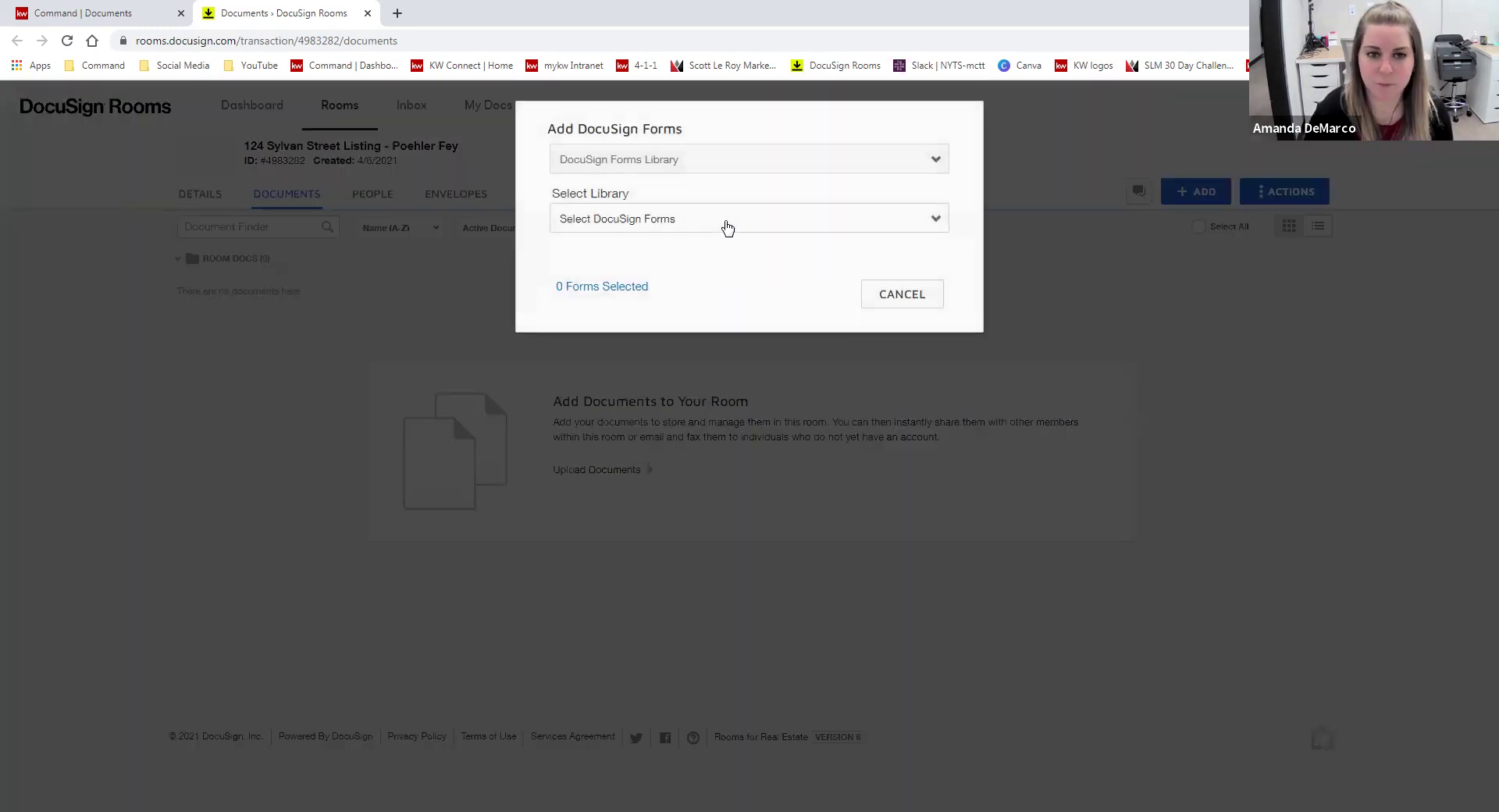
{"action": "left_click", "coordinate": [725, 164]}
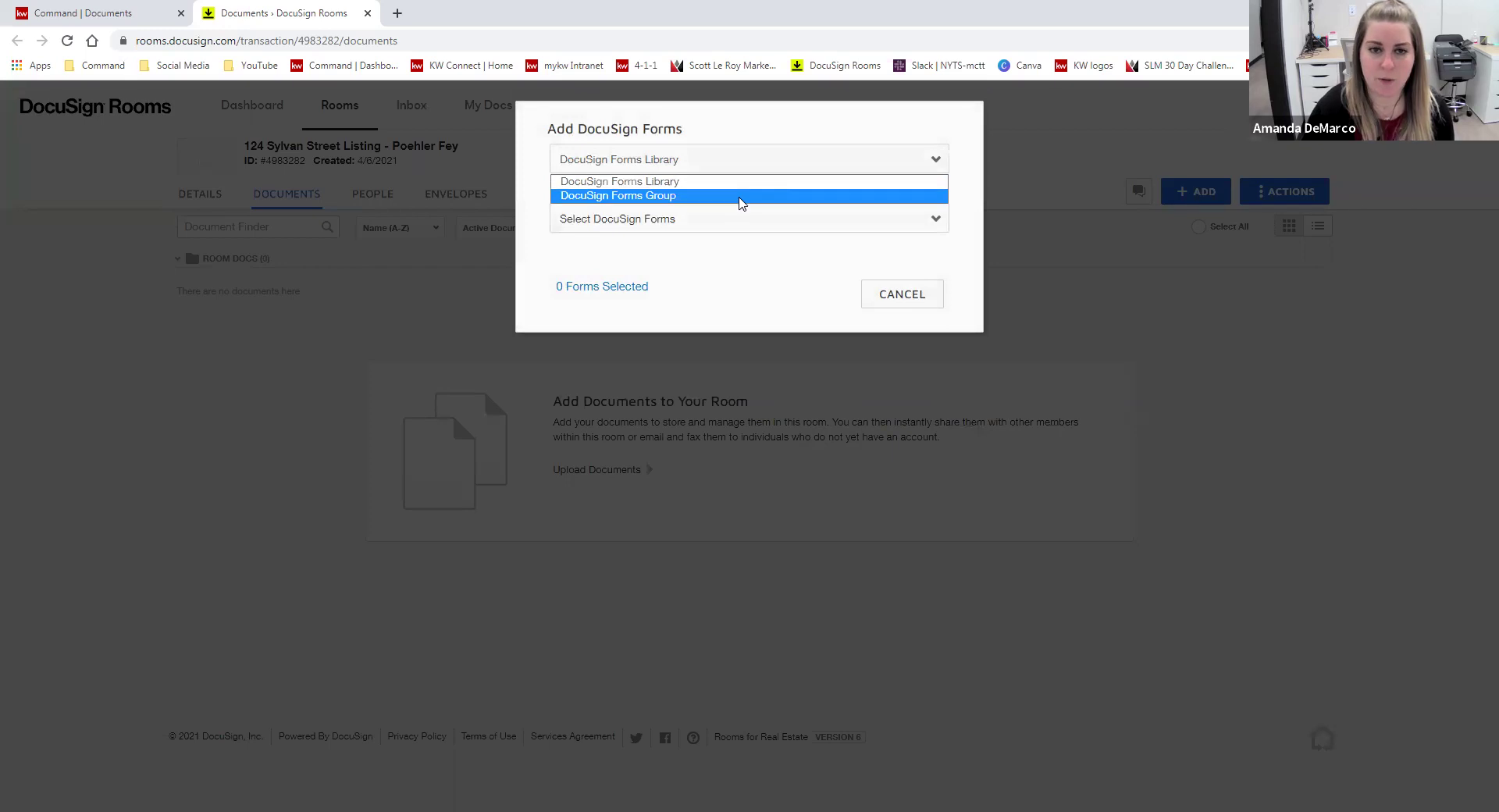
{"action": "left_click", "coordinate": [740, 199]}
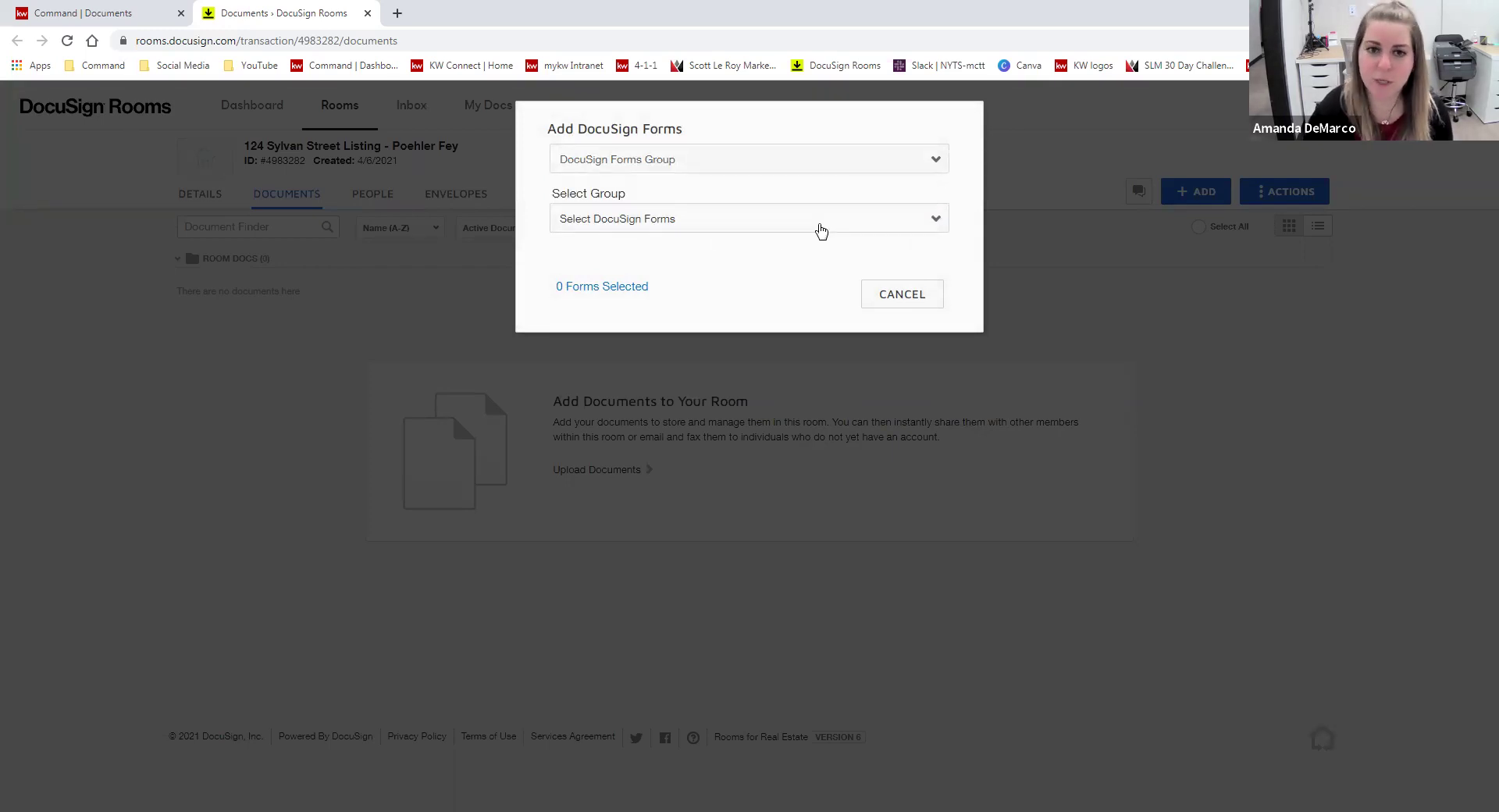
{"action": "left_click", "coordinate": [793, 158]}
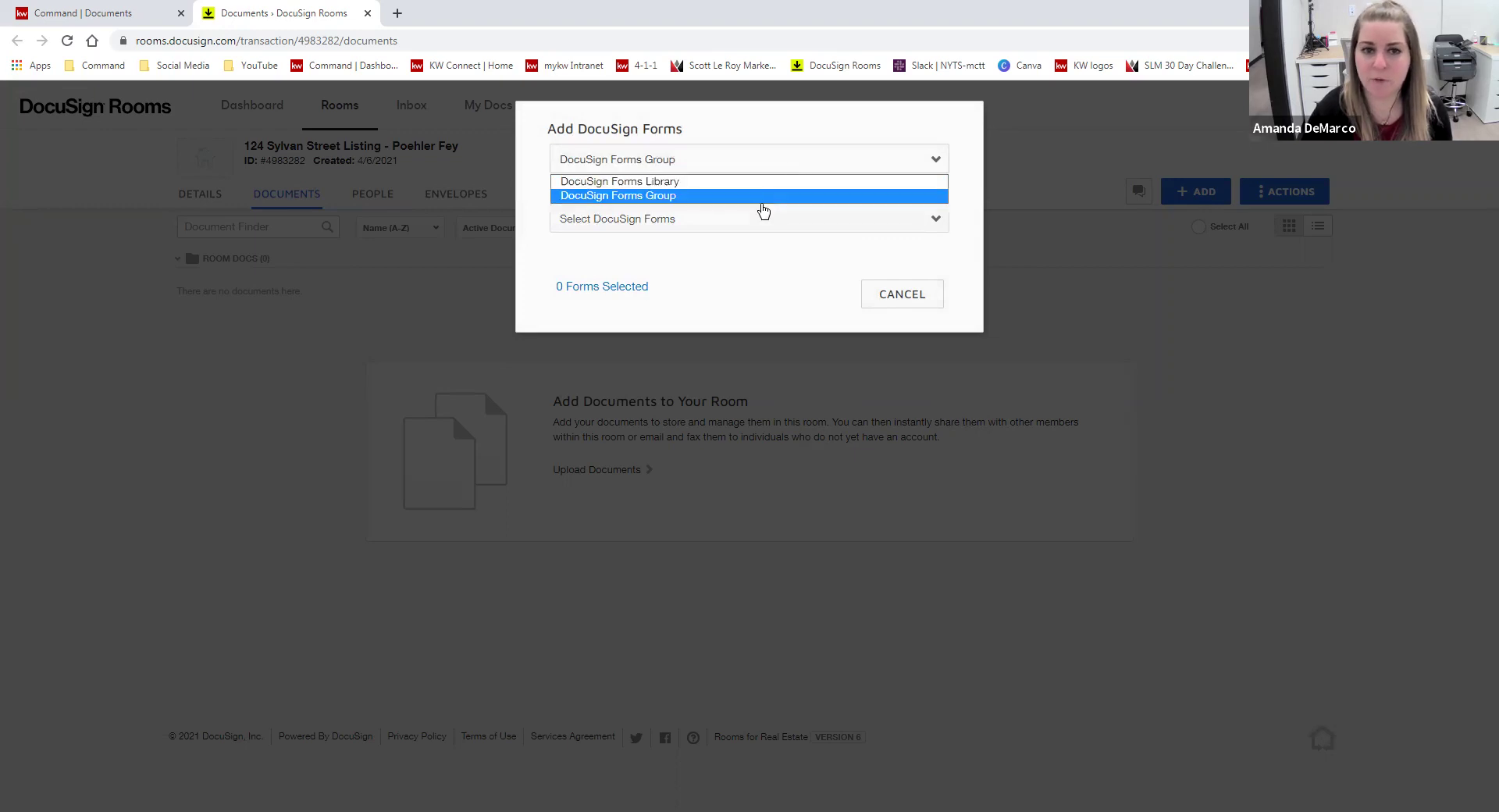
{"action": "left_click", "coordinate": [762, 197]}
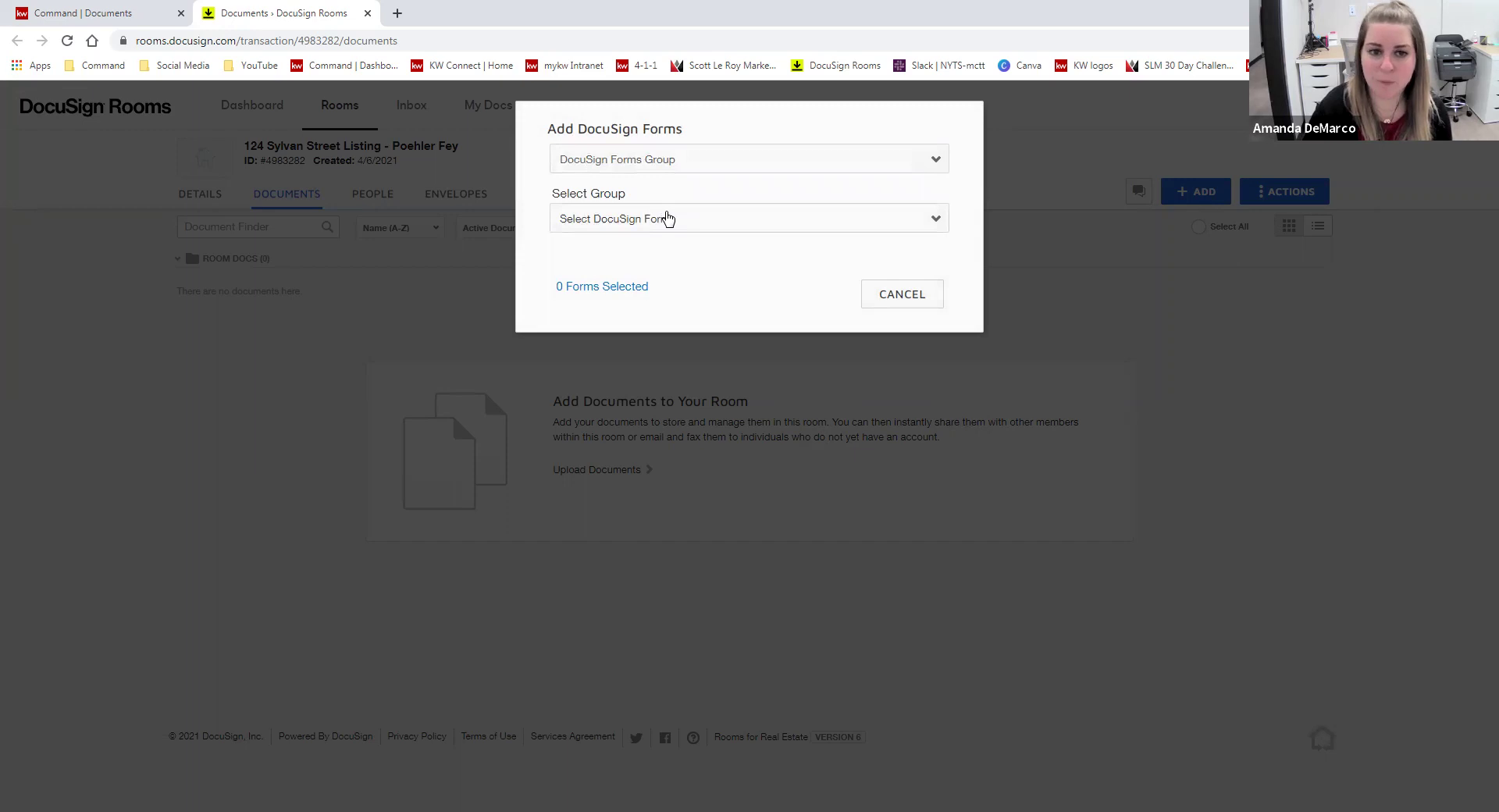
{"action": "left_click", "coordinate": [667, 218]}
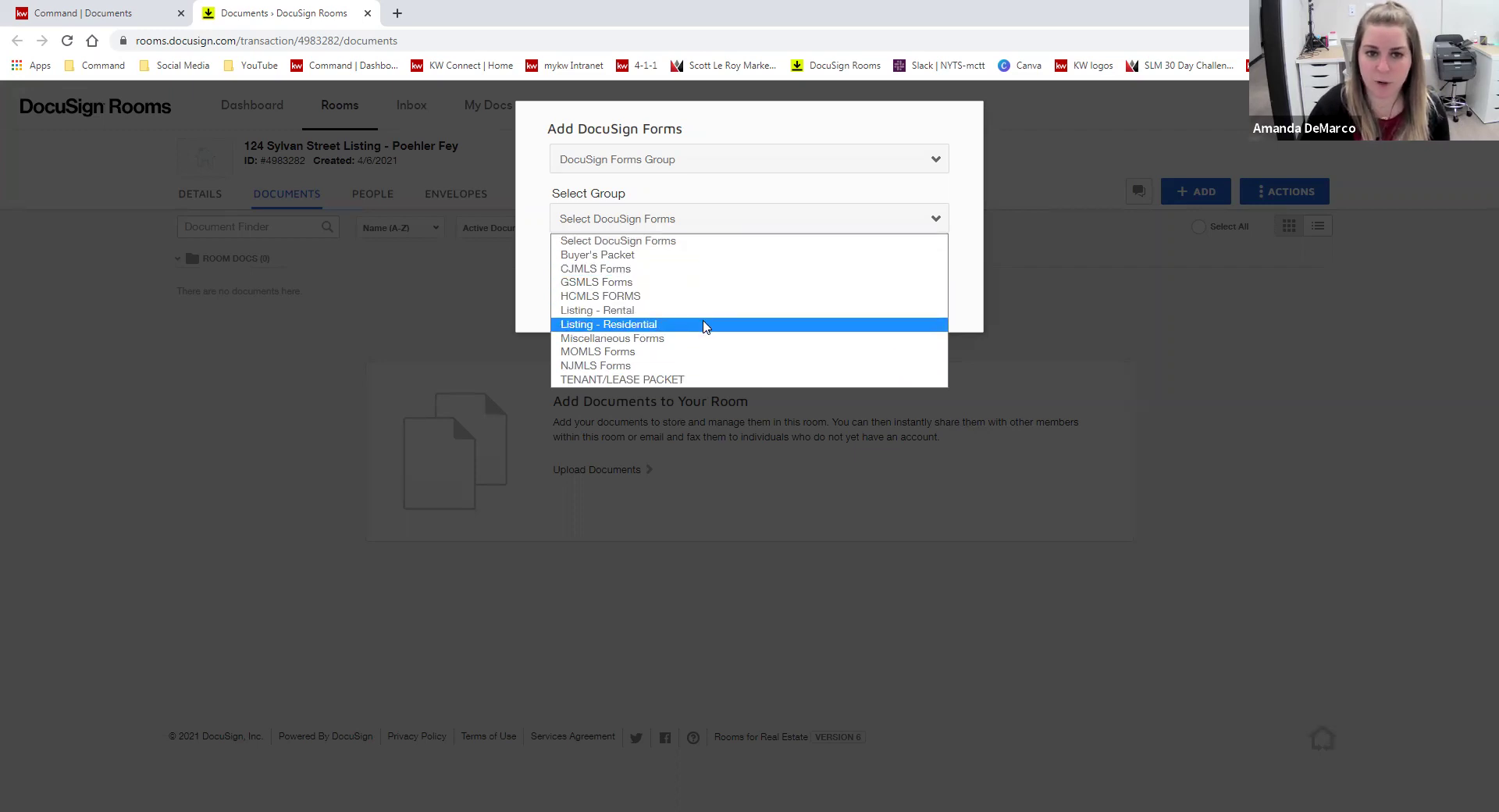
{"action": "left_click", "coordinate": [705, 325]}
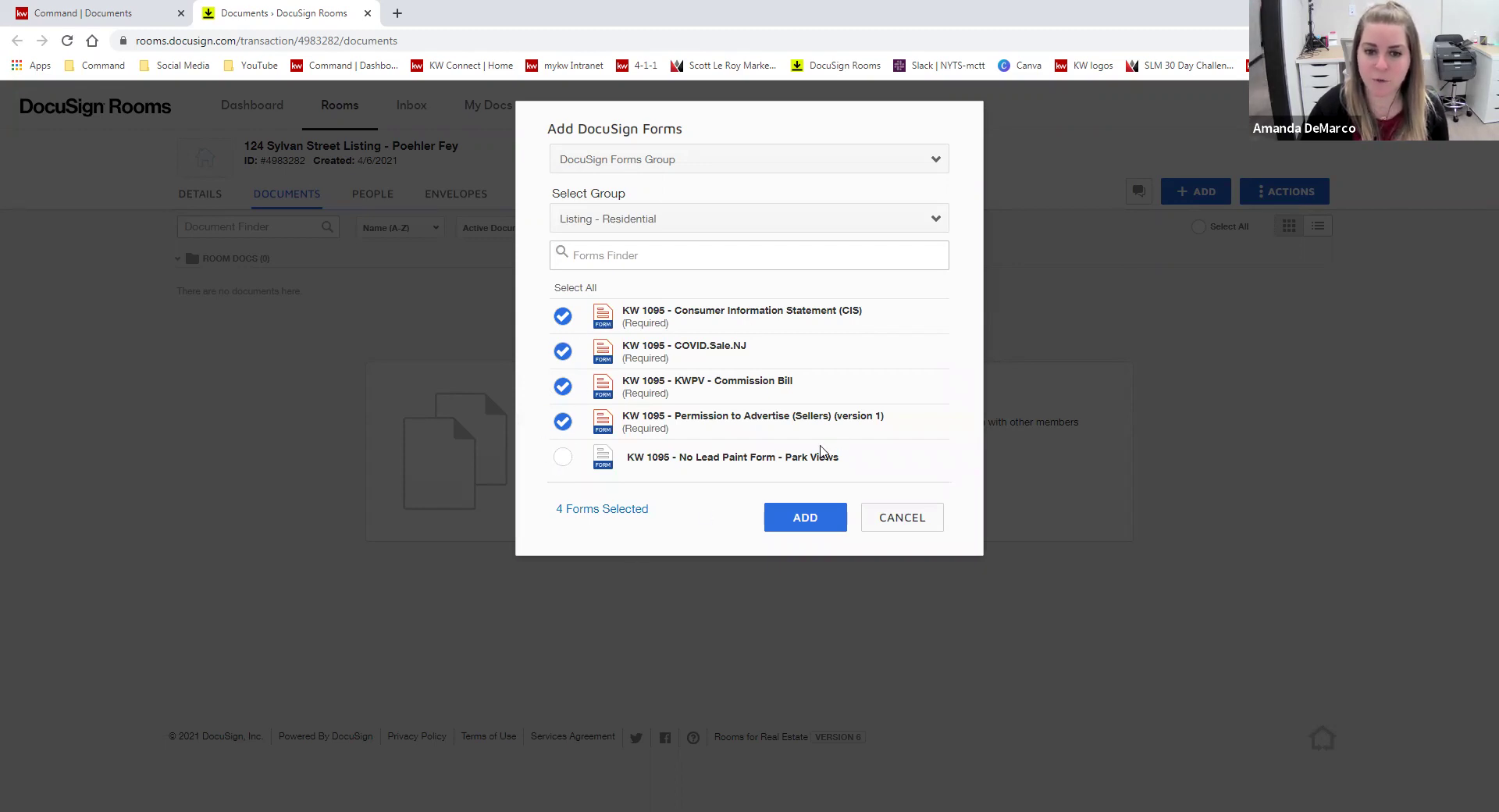
{"action": "left_click", "coordinate": [799, 521]}
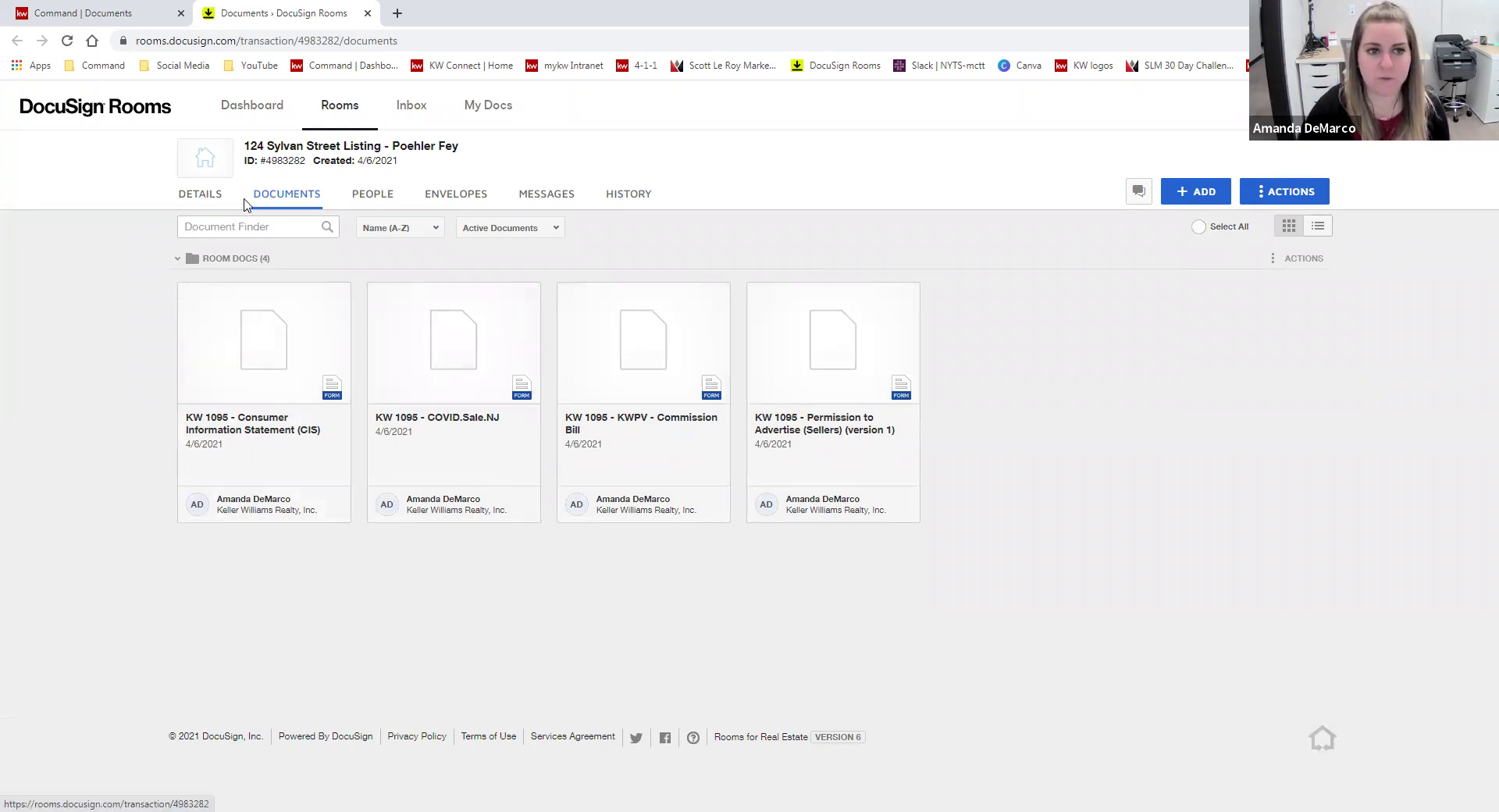
- View the room's details, then go to the My Docs area
{"action": "left_click", "coordinate": [205, 199]}
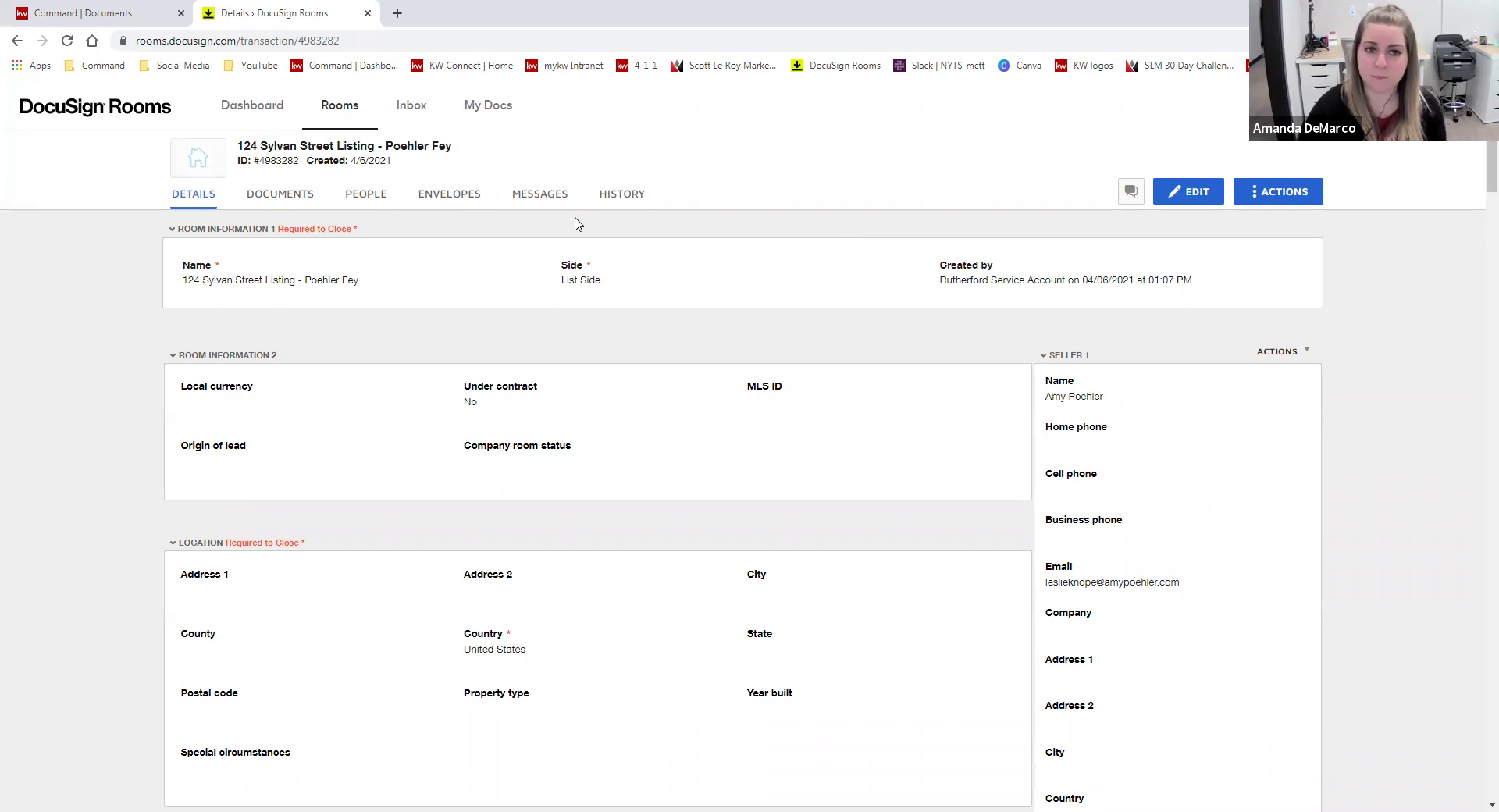
{"action": "left_click", "coordinate": [497, 111]}
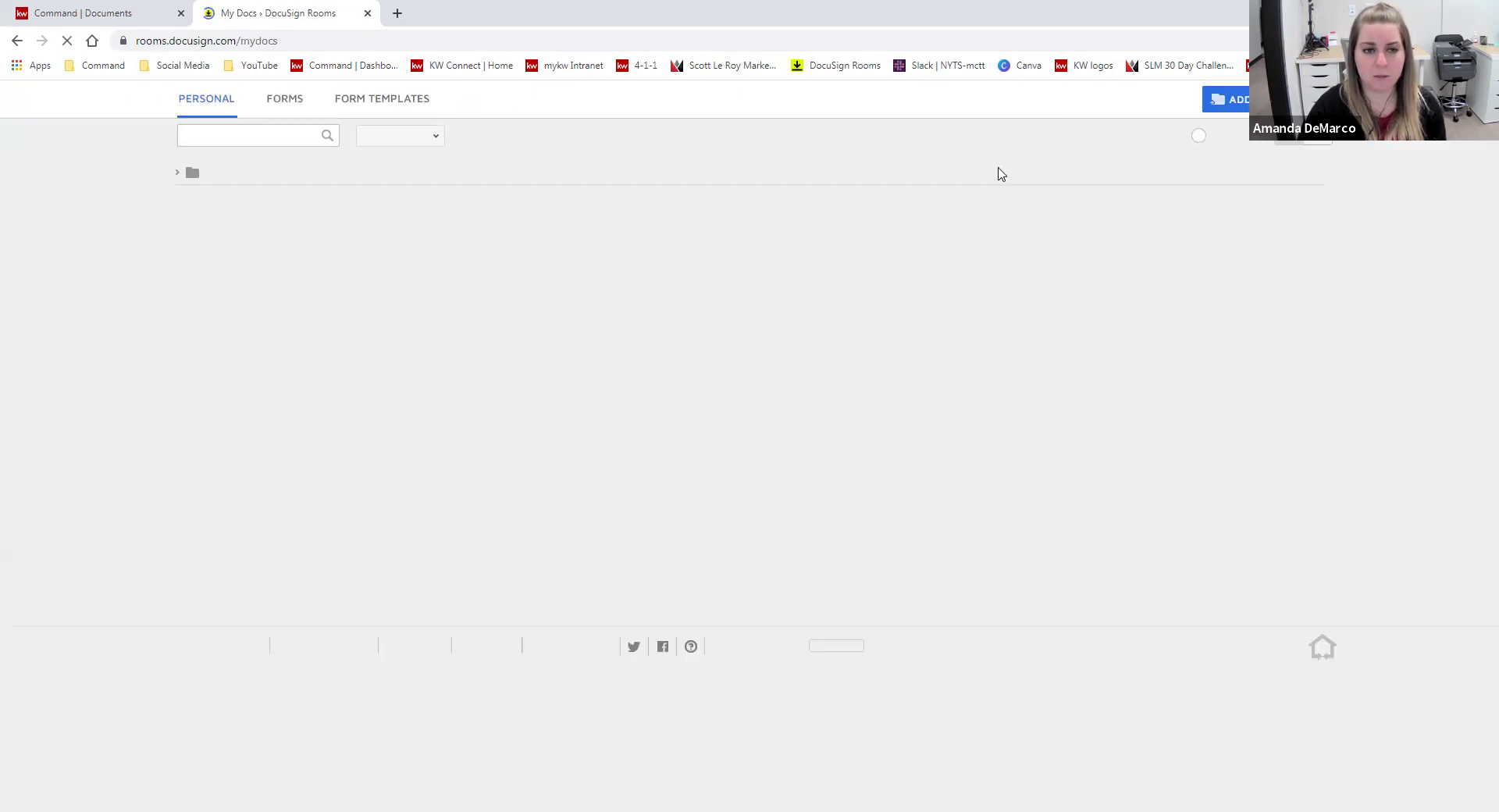
- Create a form template from the GSMLS library's Listing Commission Agreement, found by searching 'agreement'
{"action": "left_click", "coordinate": [383, 157]}
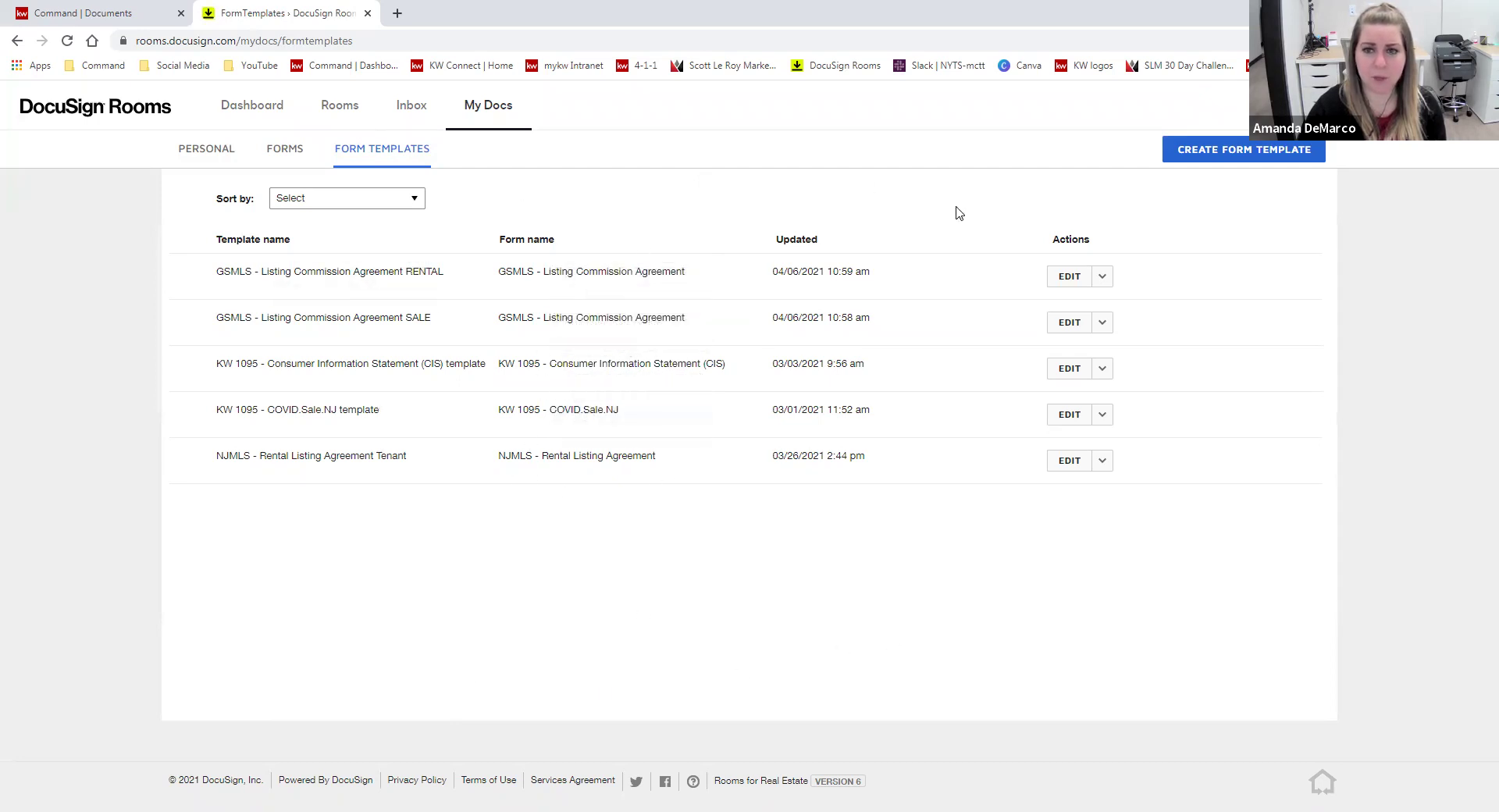
{"action": "left_click", "coordinate": [1209, 159]}
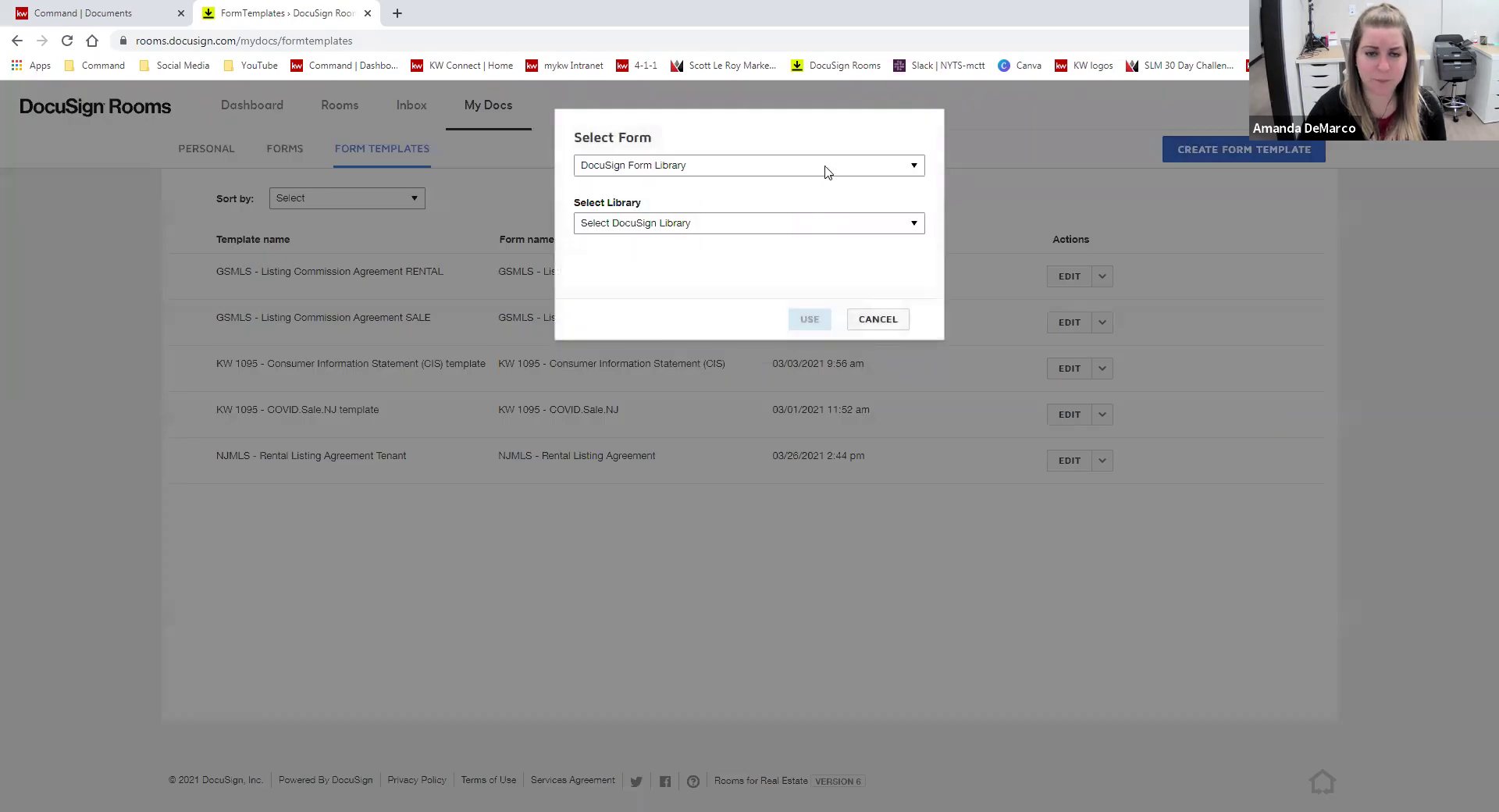
{"action": "left_click", "coordinate": [825, 167]}
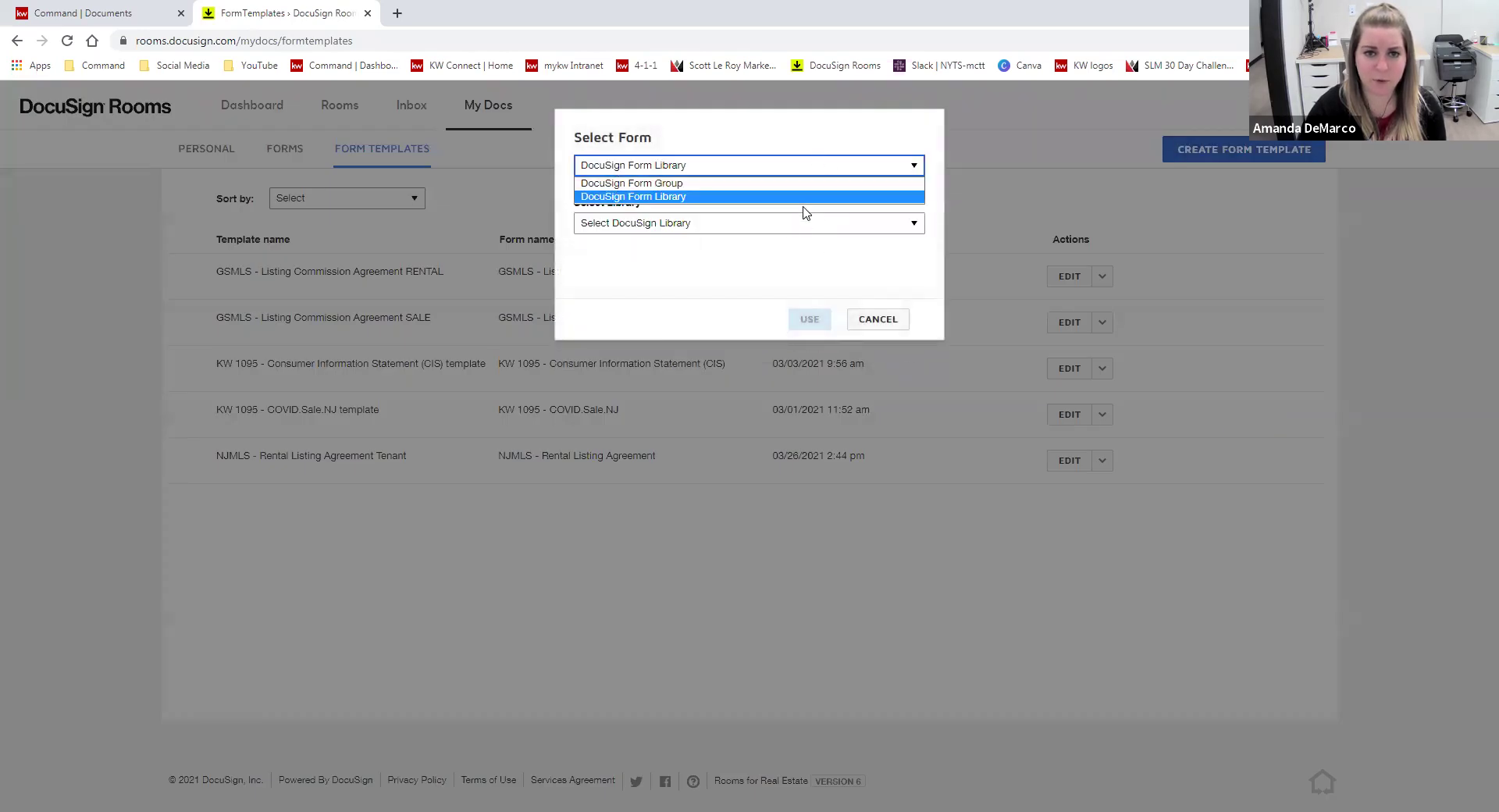
{"action": "left_click", "coordinate": [804, 197]}
{"action": "left_click", "coordinate": [801, 226]}
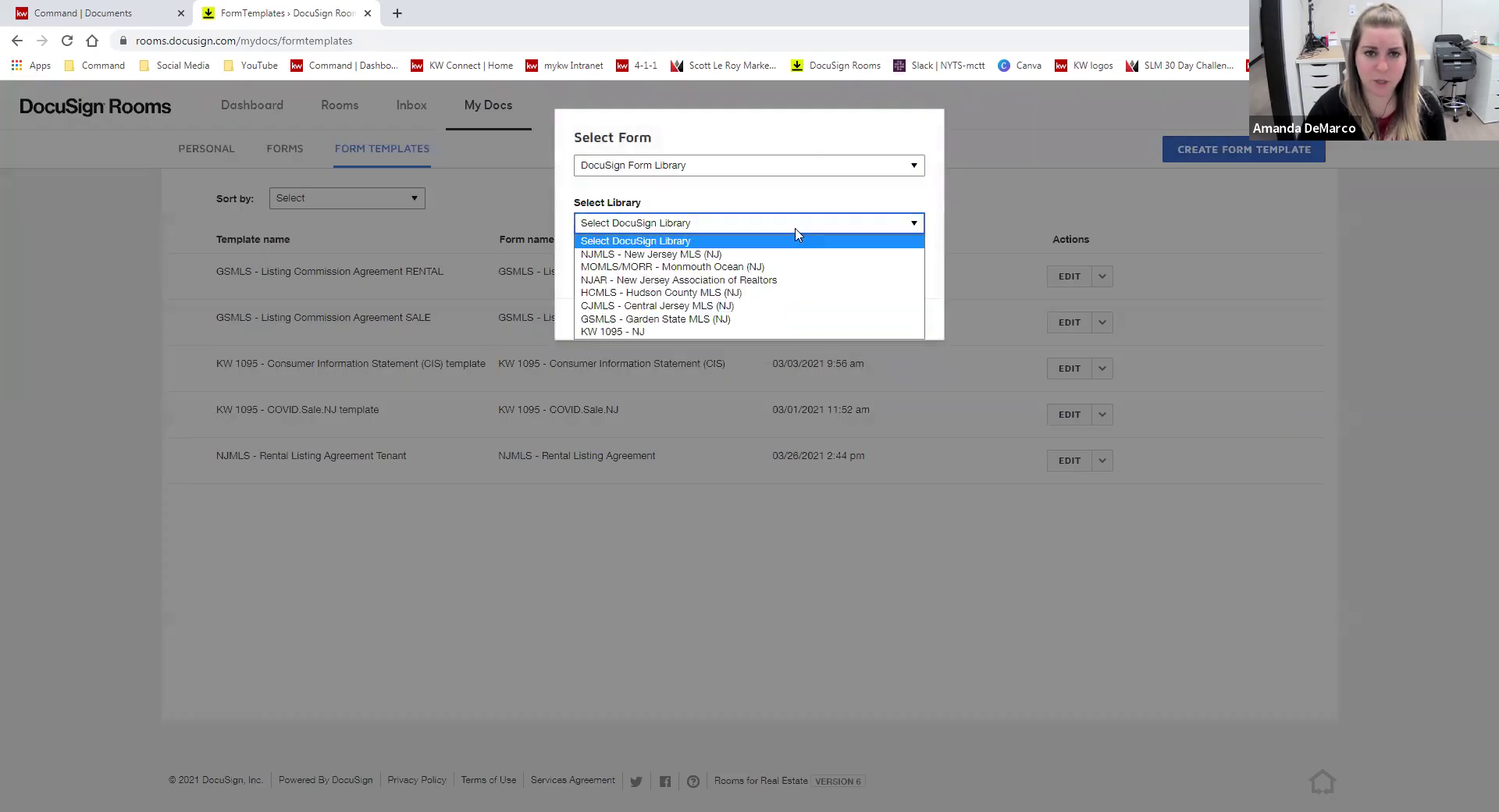
{"action": "left_click", "coordinate": [776, 320]}
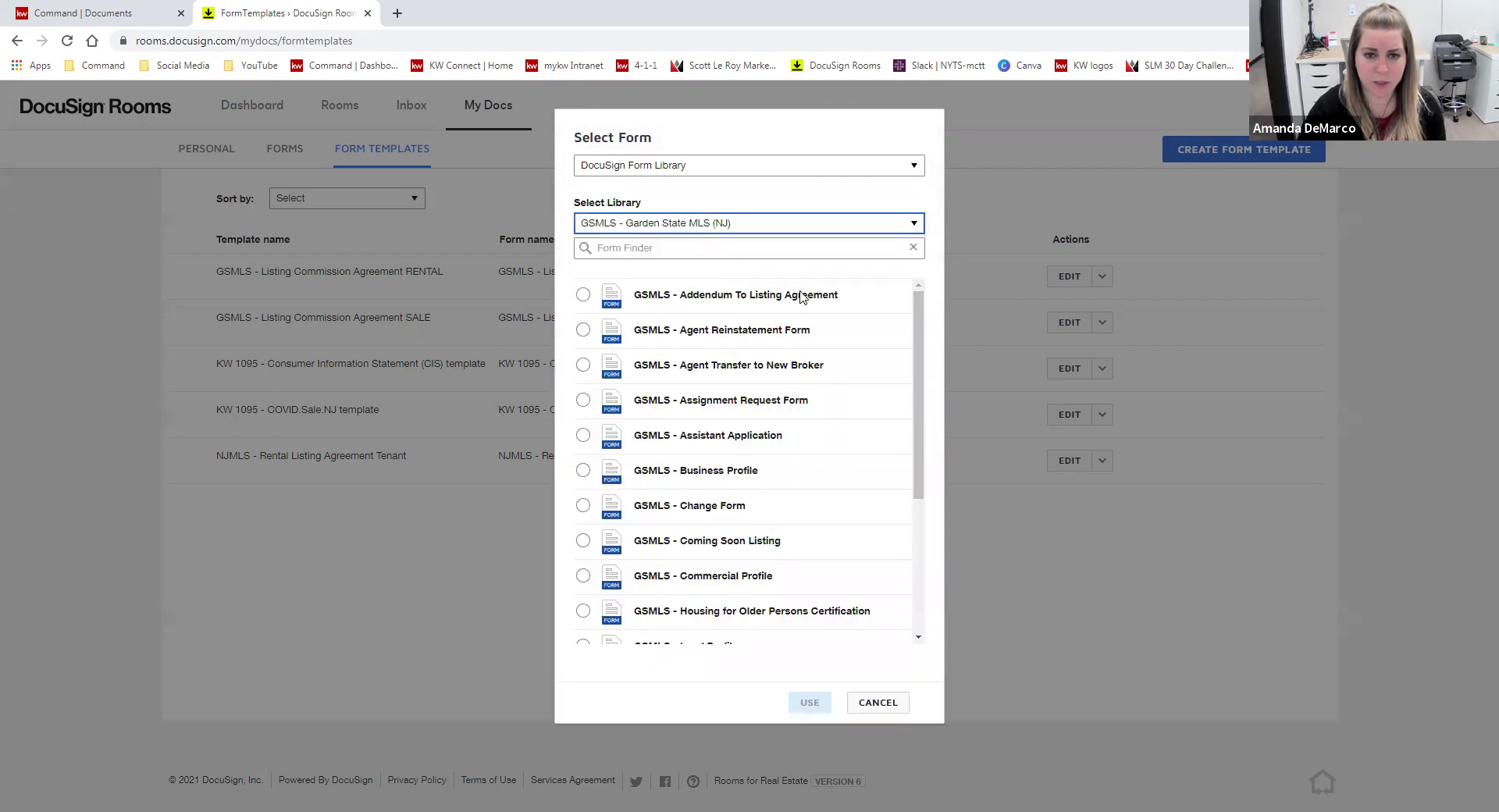
{"action": "left_click", "coordinate": [763, 254]}
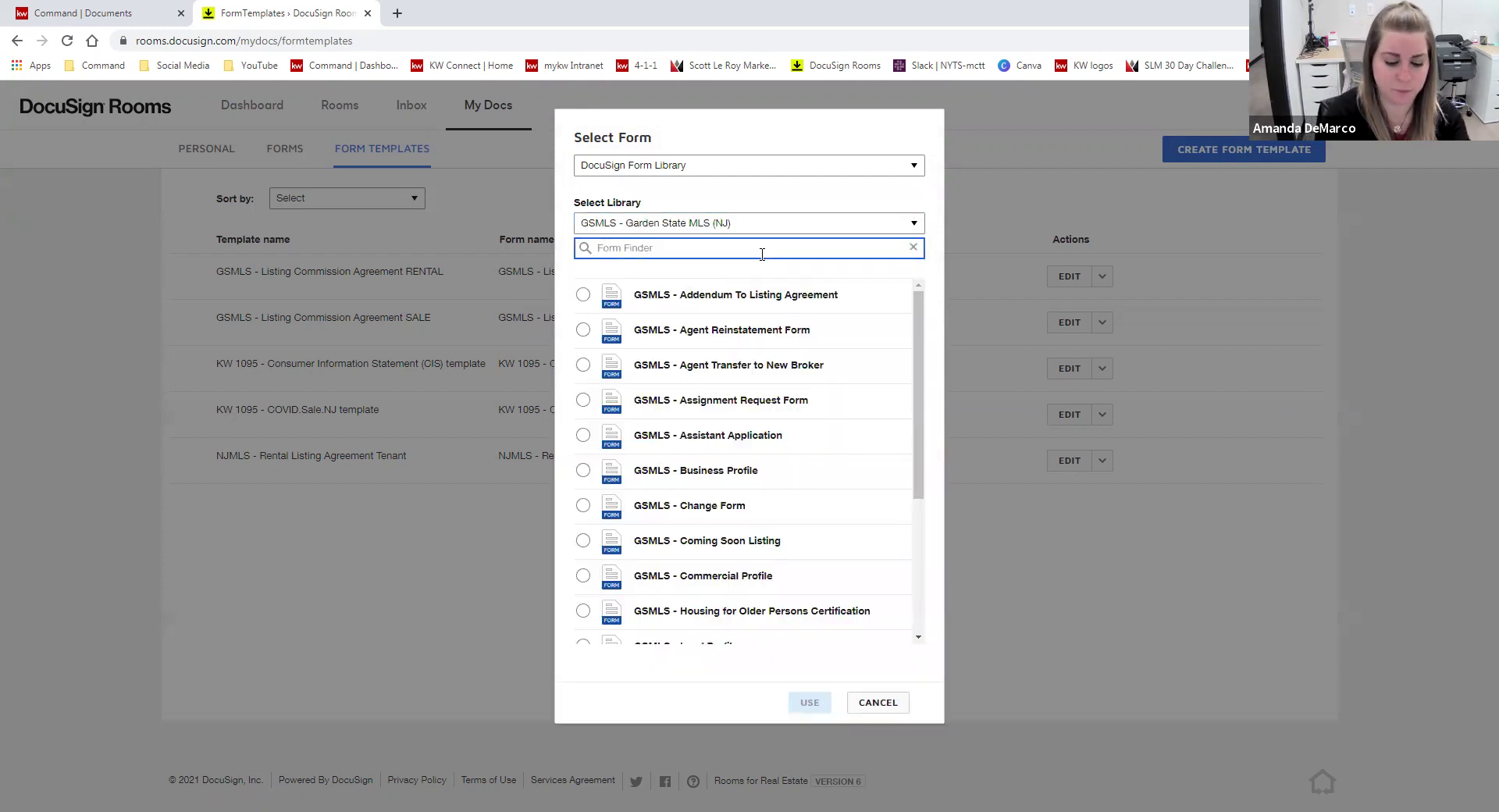
{"action": "type", "text": "agreement"}
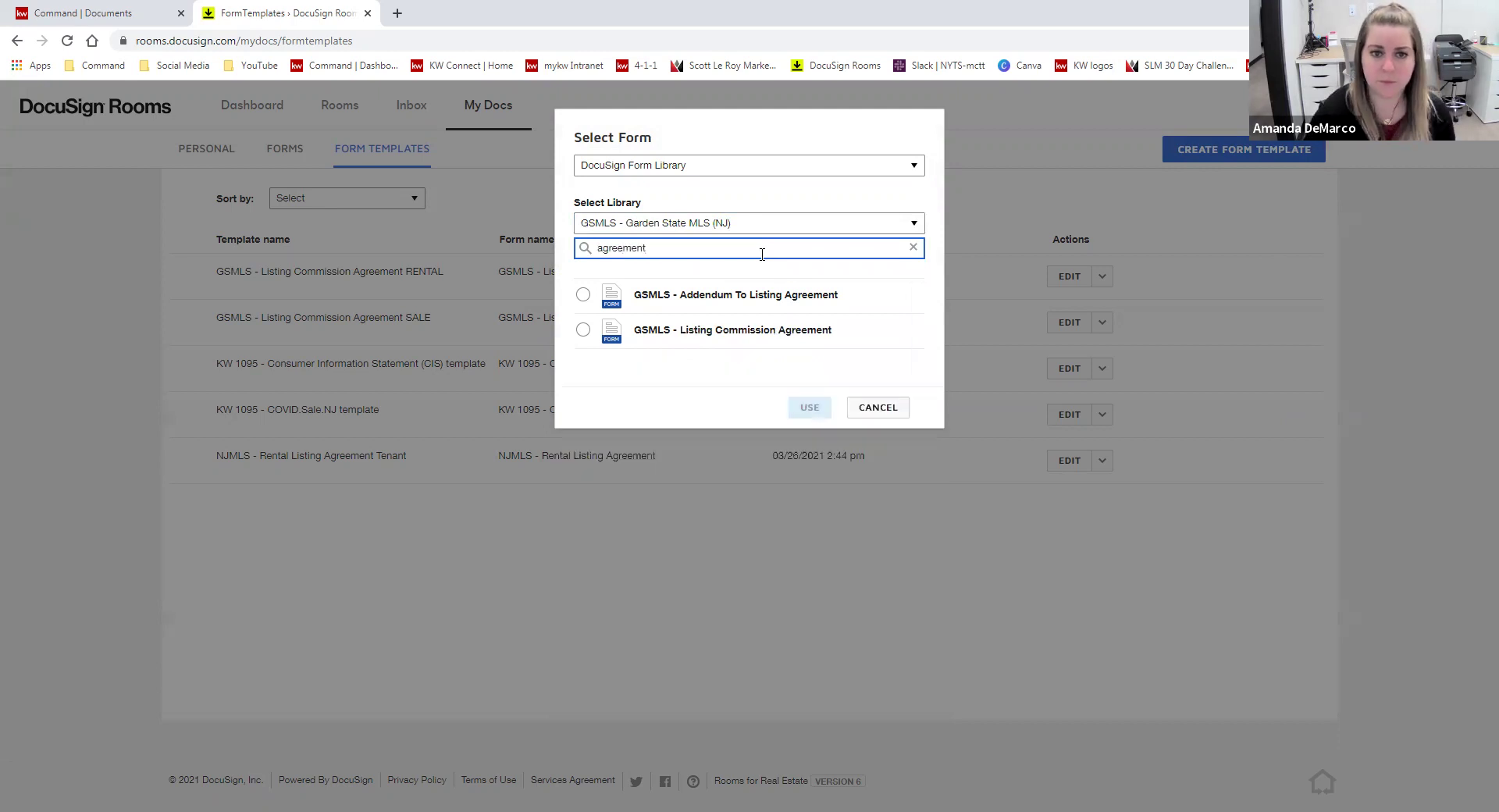
{"action": "left_click", "coordinate": [583, 329]}
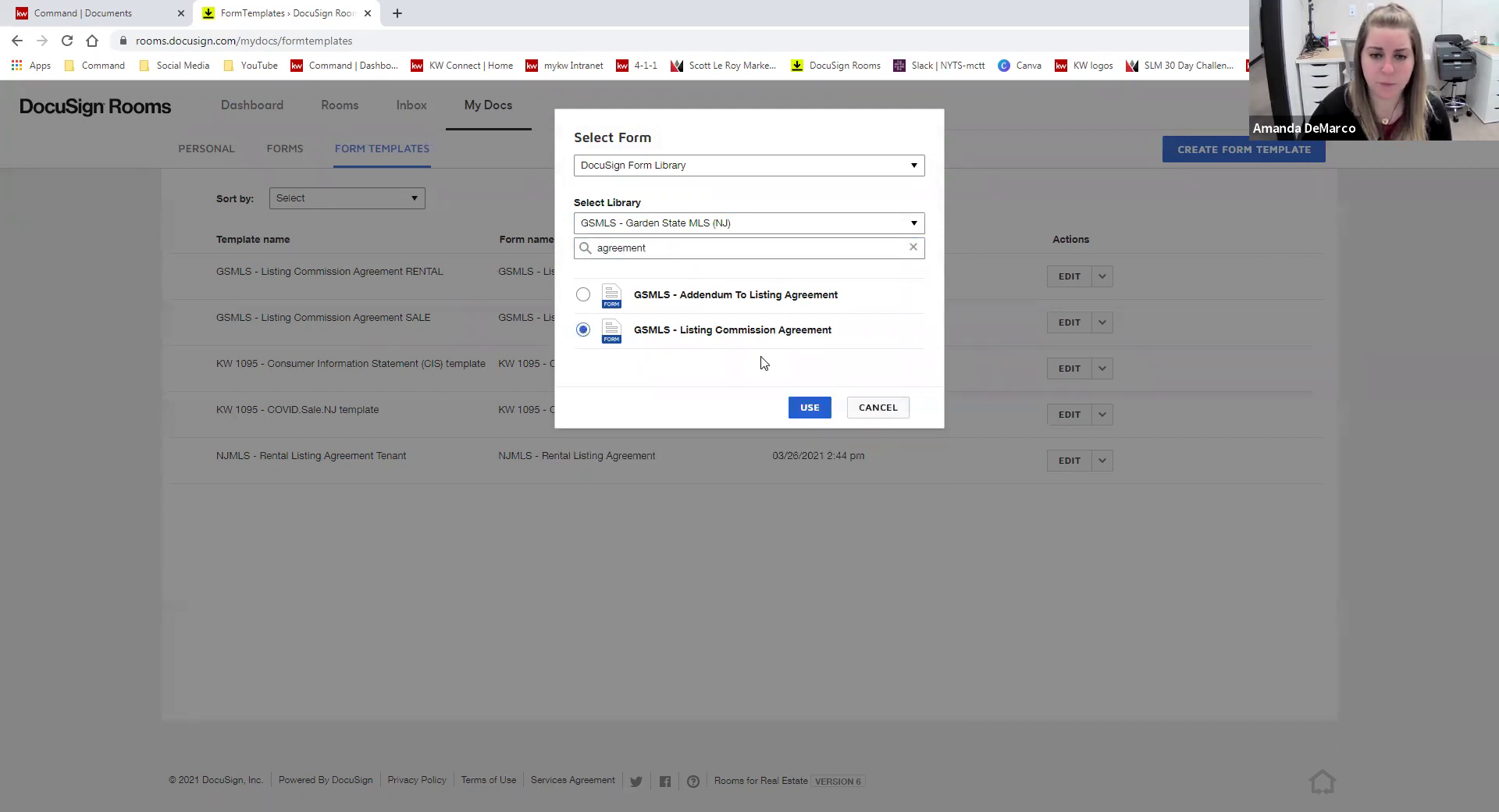
{"action": "left_click", "coordinate": [809, 407]}
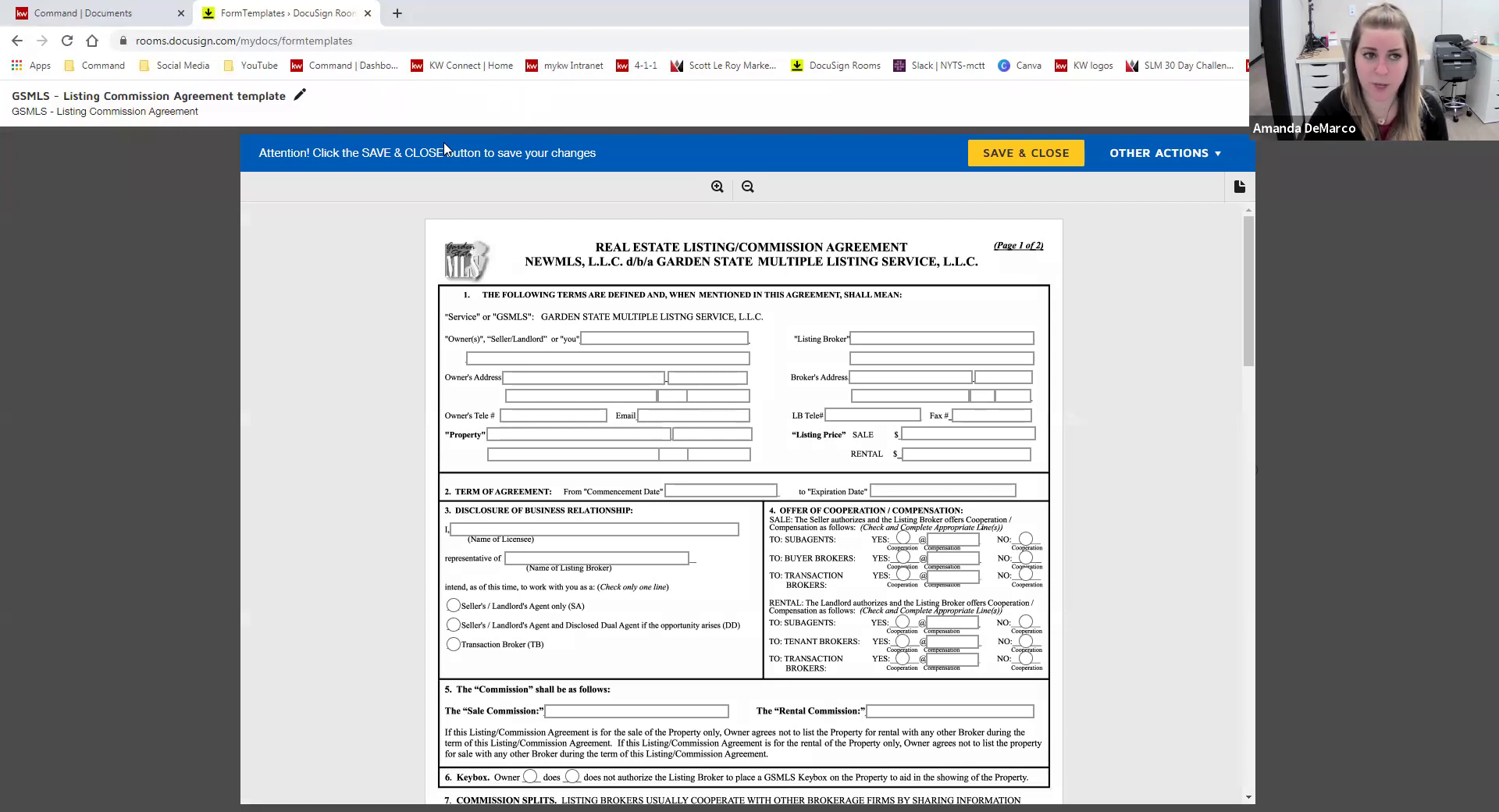
- Edit the title, removing 'template' and inserting 'SALE -', to read 'GSMLS - SALE - Listing Commission Agreement'
{"action": "left_click", "coordinate": [299, 95]}
{"action": "left_click_drag", "start_coordinate": [273, 98], "coordinate": [209, 97]}
{"action": "key", "text": "BackSpace"}
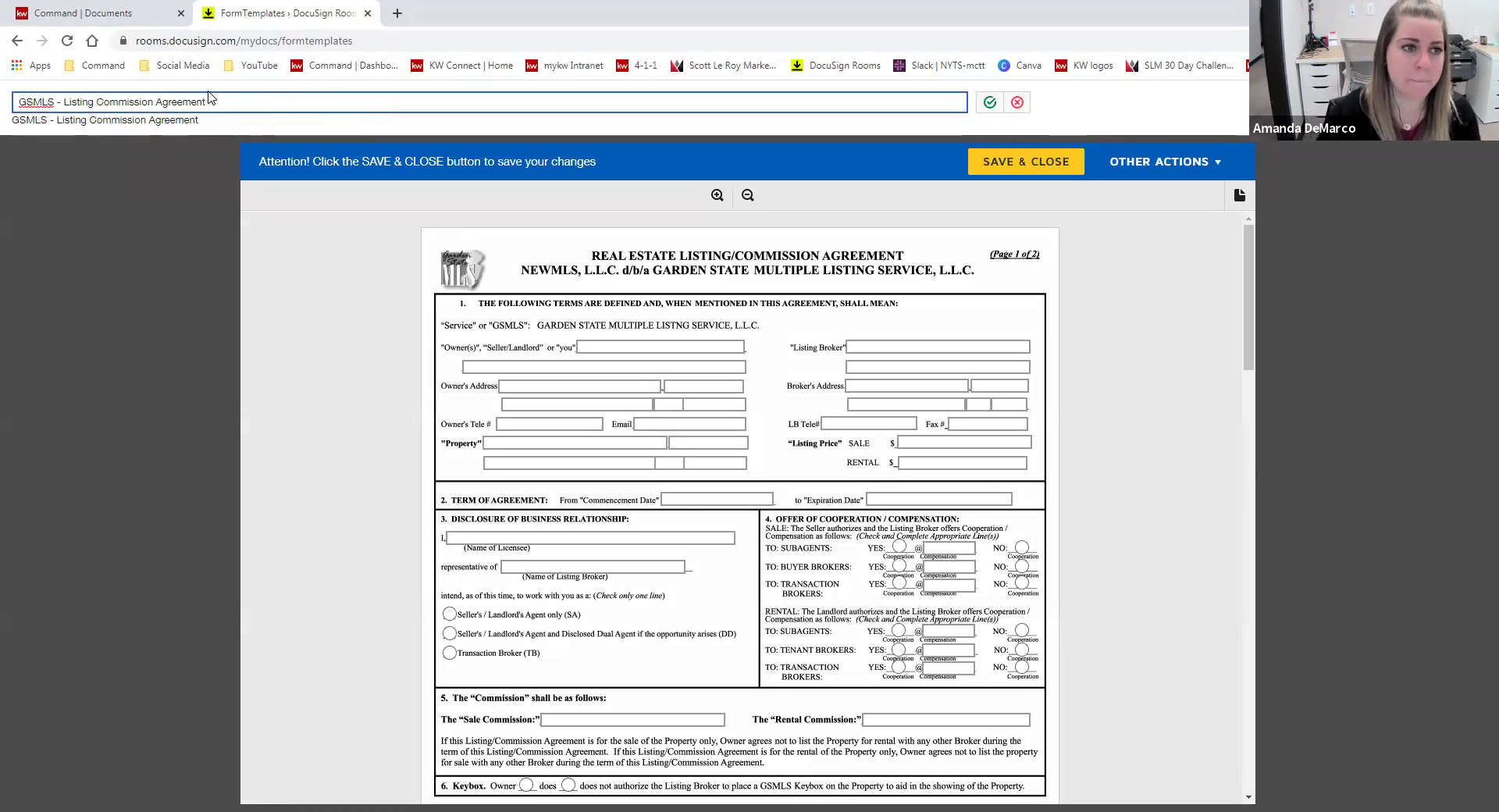
{"action": "left_click", "coordinate": [63, 100]}
{"action": "type", "text": "SALE -"}
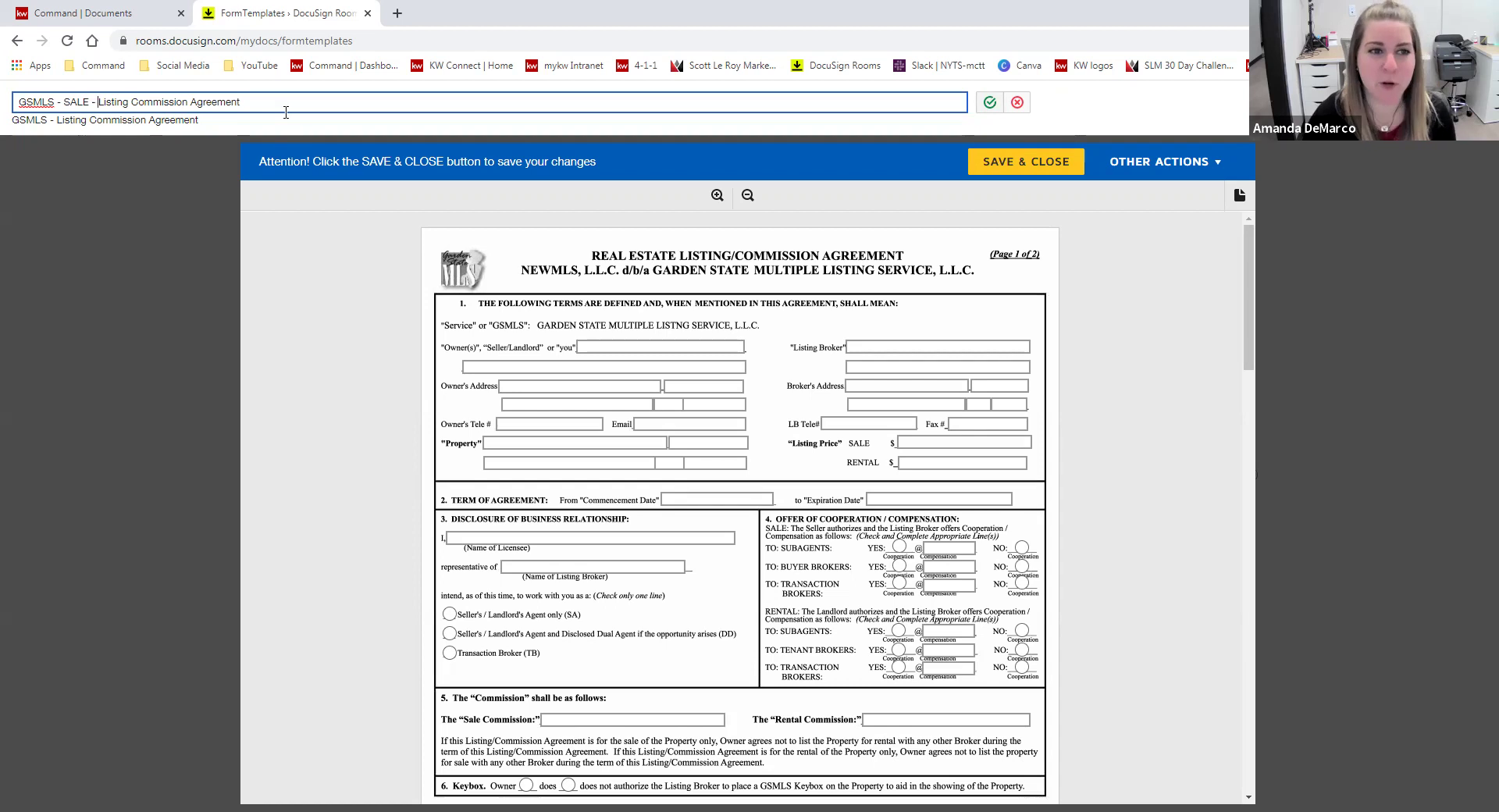
{"action": "left_click", "coordinate": [988, 103]}
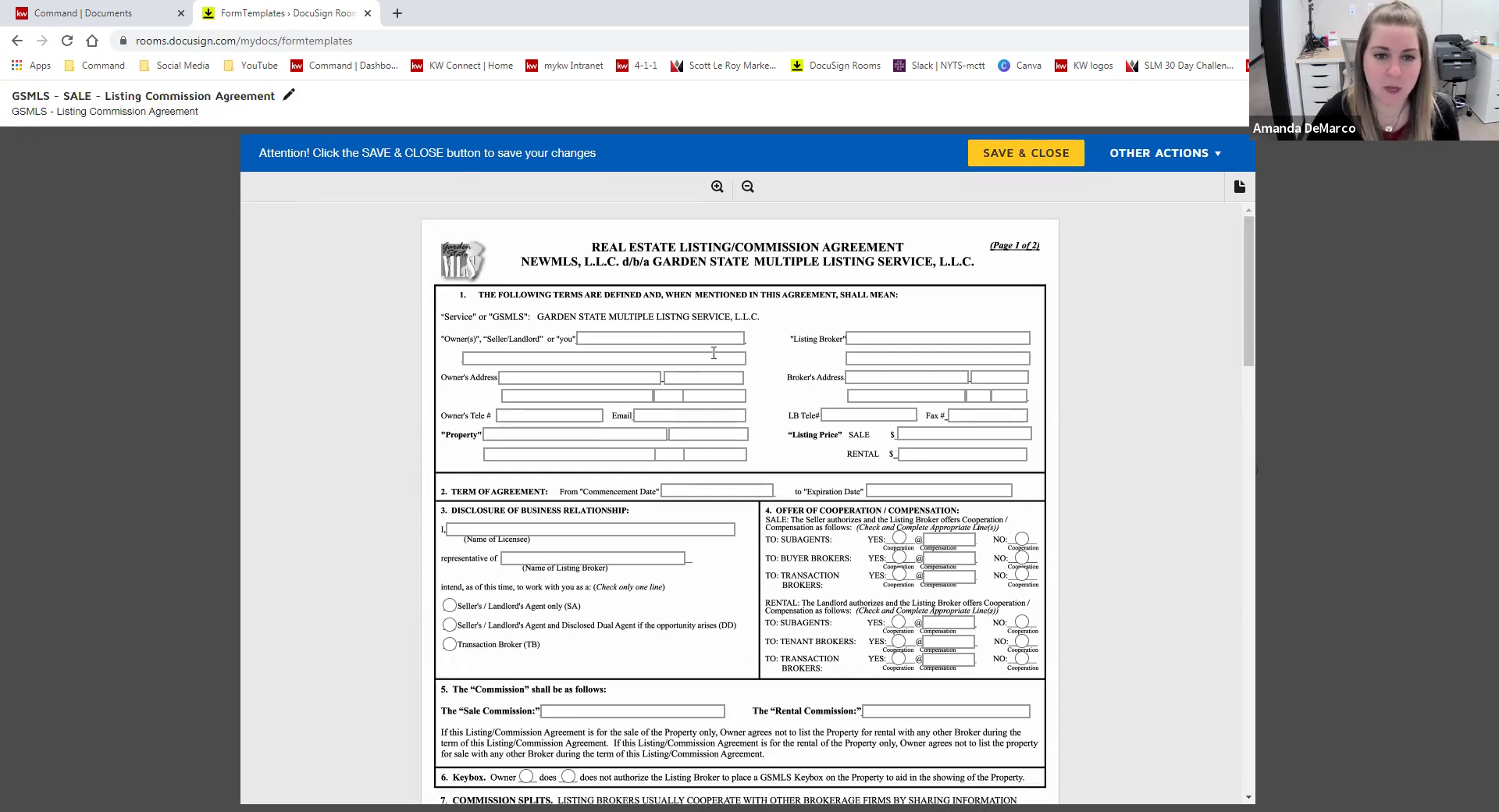
- Enter Listing Broker 'Keller Williams Park' with the broker address in Rutherford, NJ 07070
{"action": "scroll", "coordinate": [1050, 435], "scroll_direction": "down", "scroll_amount": 1}
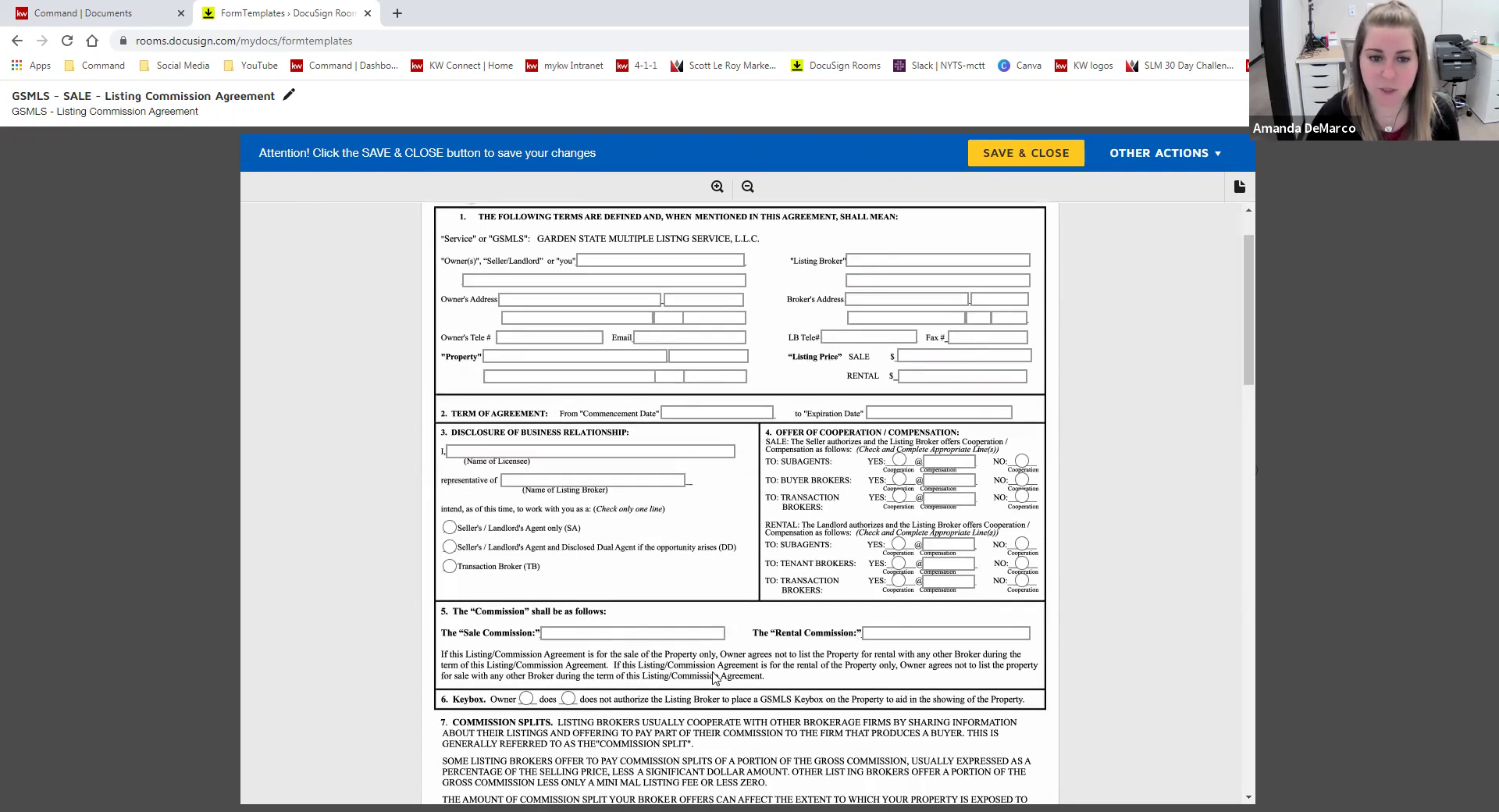
{"action": "scroll", "coordinate": [1060, 438], "scroll_direction": "up", "scroll_amount": 1}
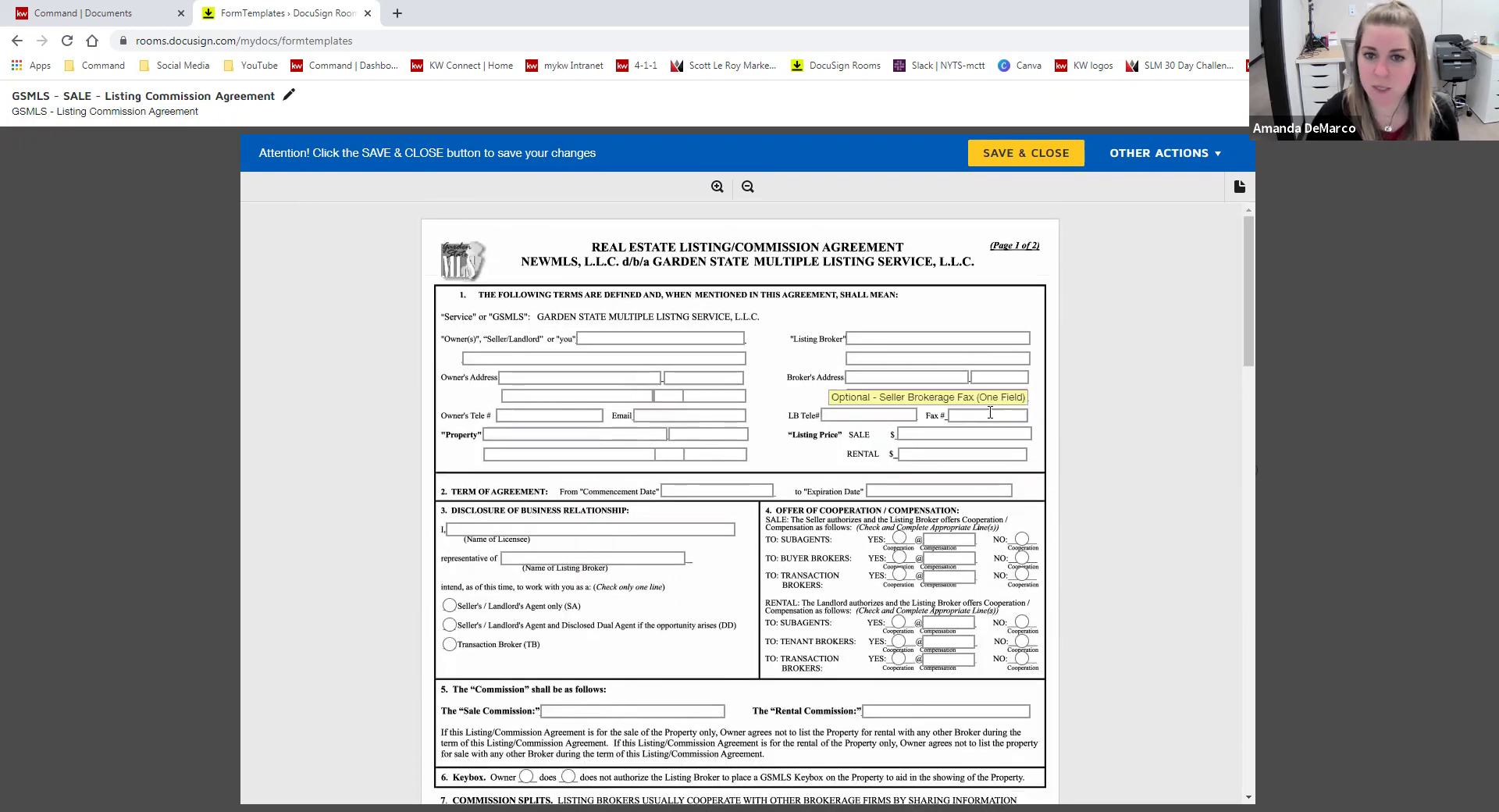
{"action": "left_click", "coordinate": [900, 338]}
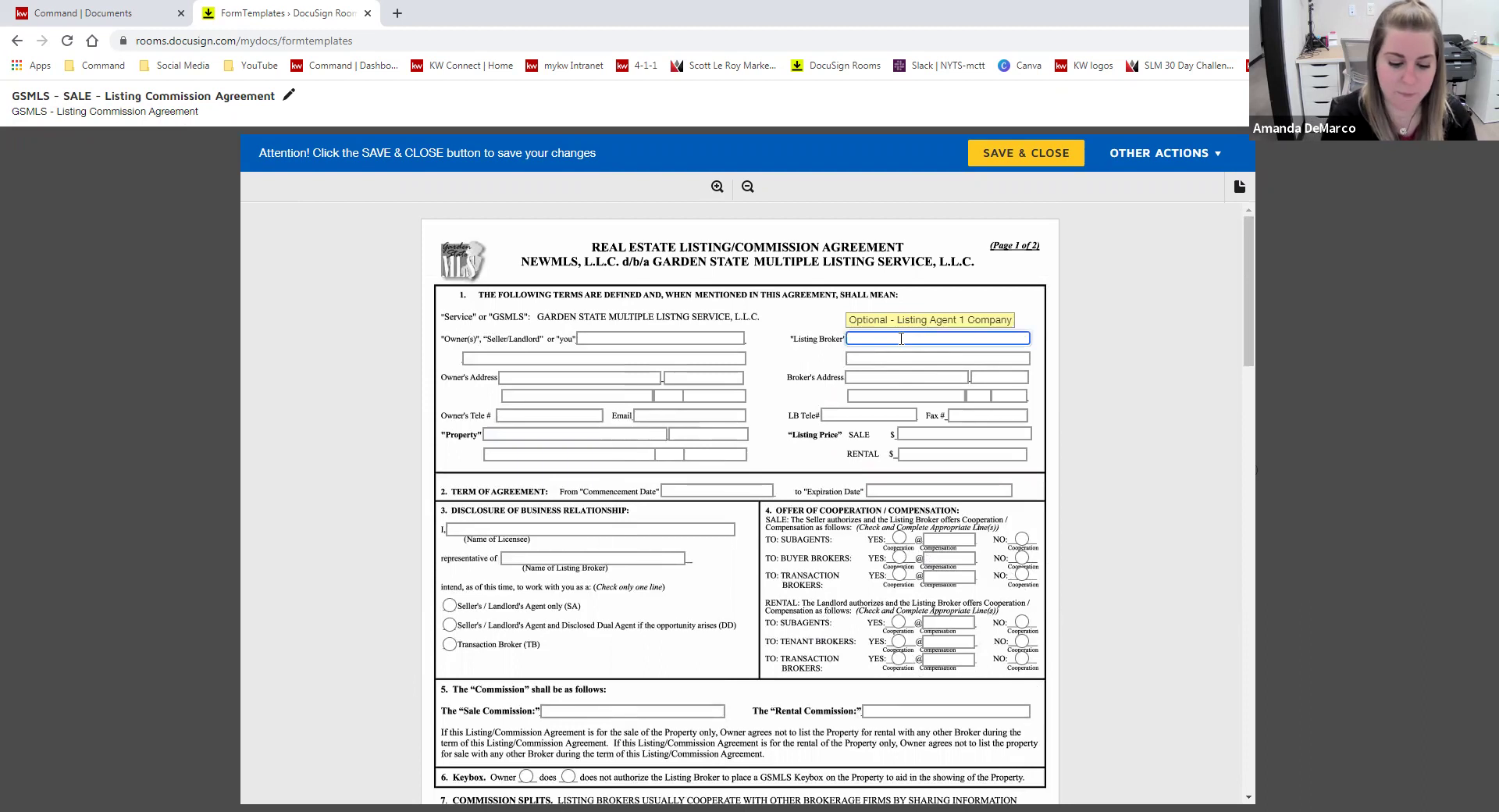
{"action": "type", "text": "Keller Williams park"}
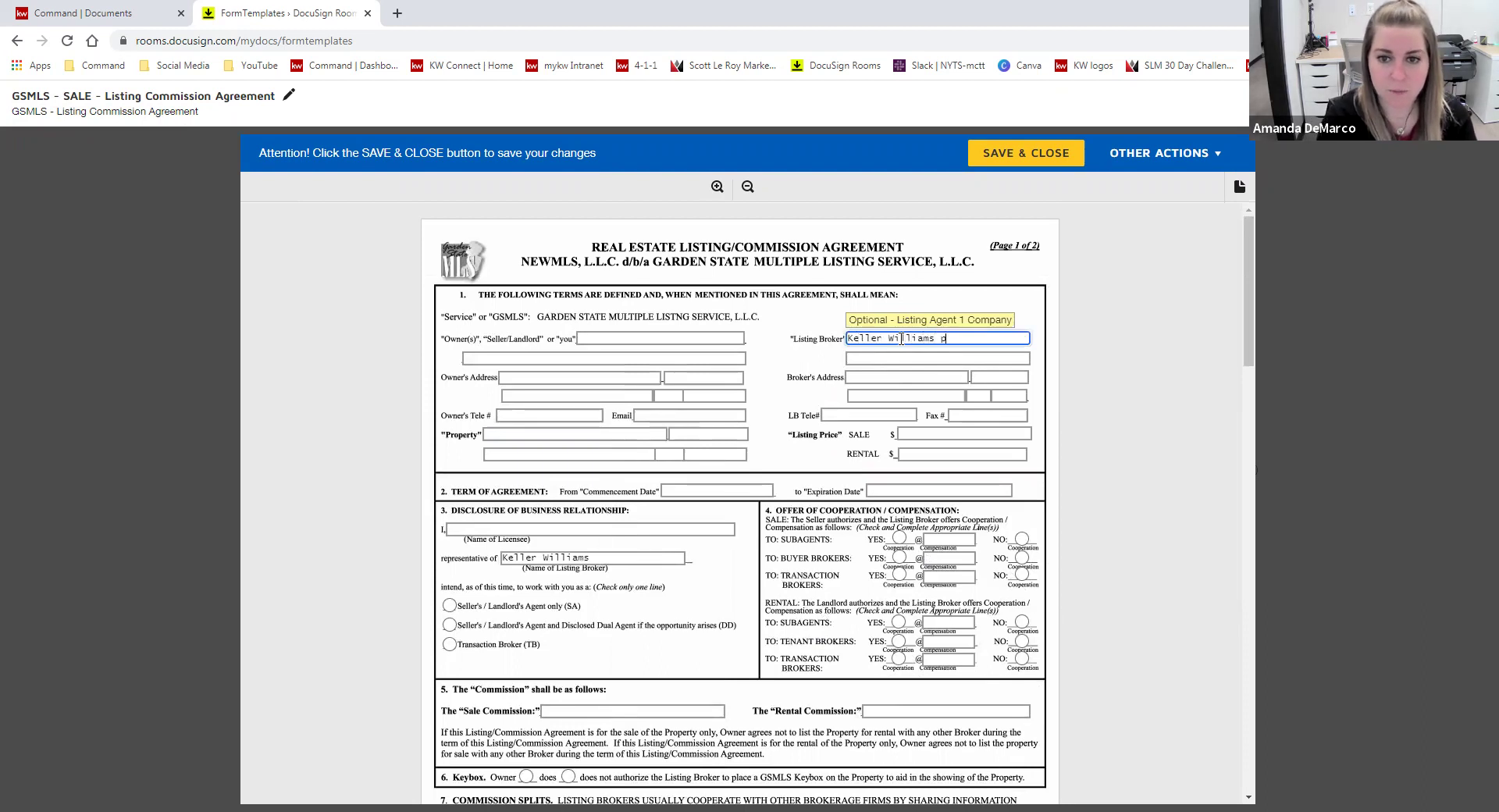
{"action": "key", "text": "BackSpace"}
{"action": "type", "text": "Park views"}
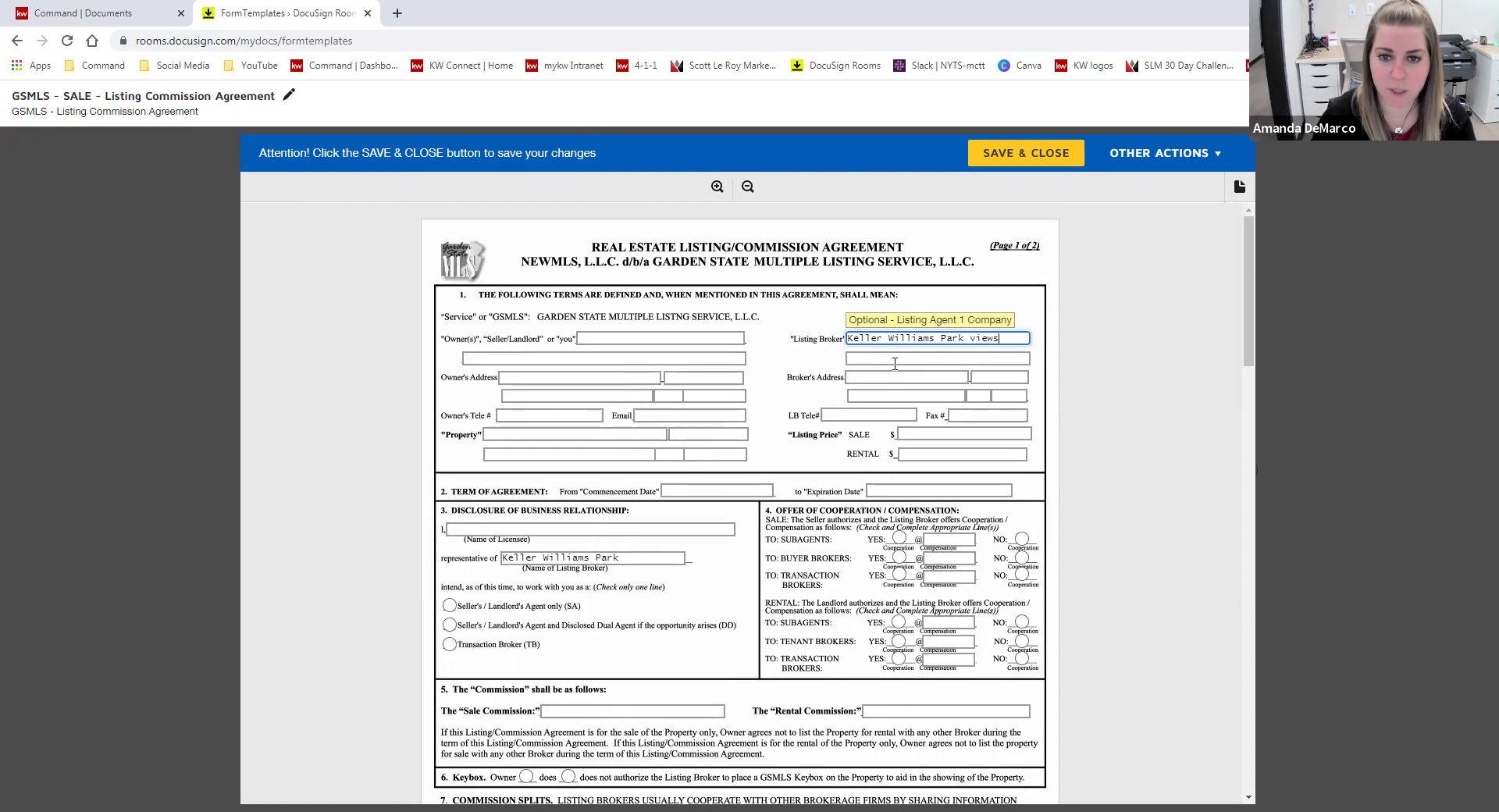
{"action": "left_click", "coordinate": [896, 376]}
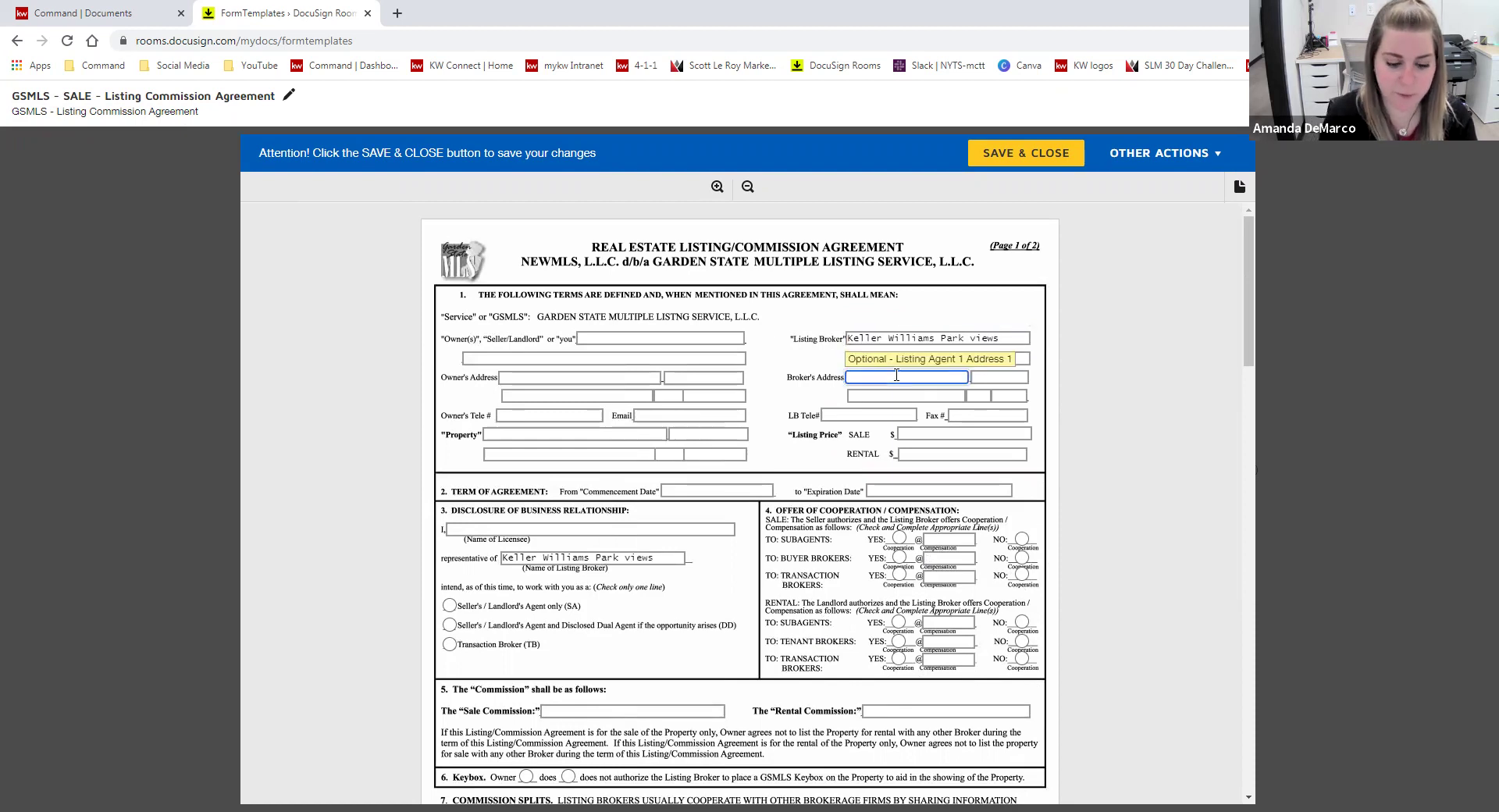
{"action": "left_click", "coordinate": [884, 395]}
{"action": "type", "text": "rutherford"}
{"action": "key", "text": "Tab"}
{"action": "type", "text": "nj"}
{"action": "key", "text": "Tab"}
{"action": "type", "text": "07070"}
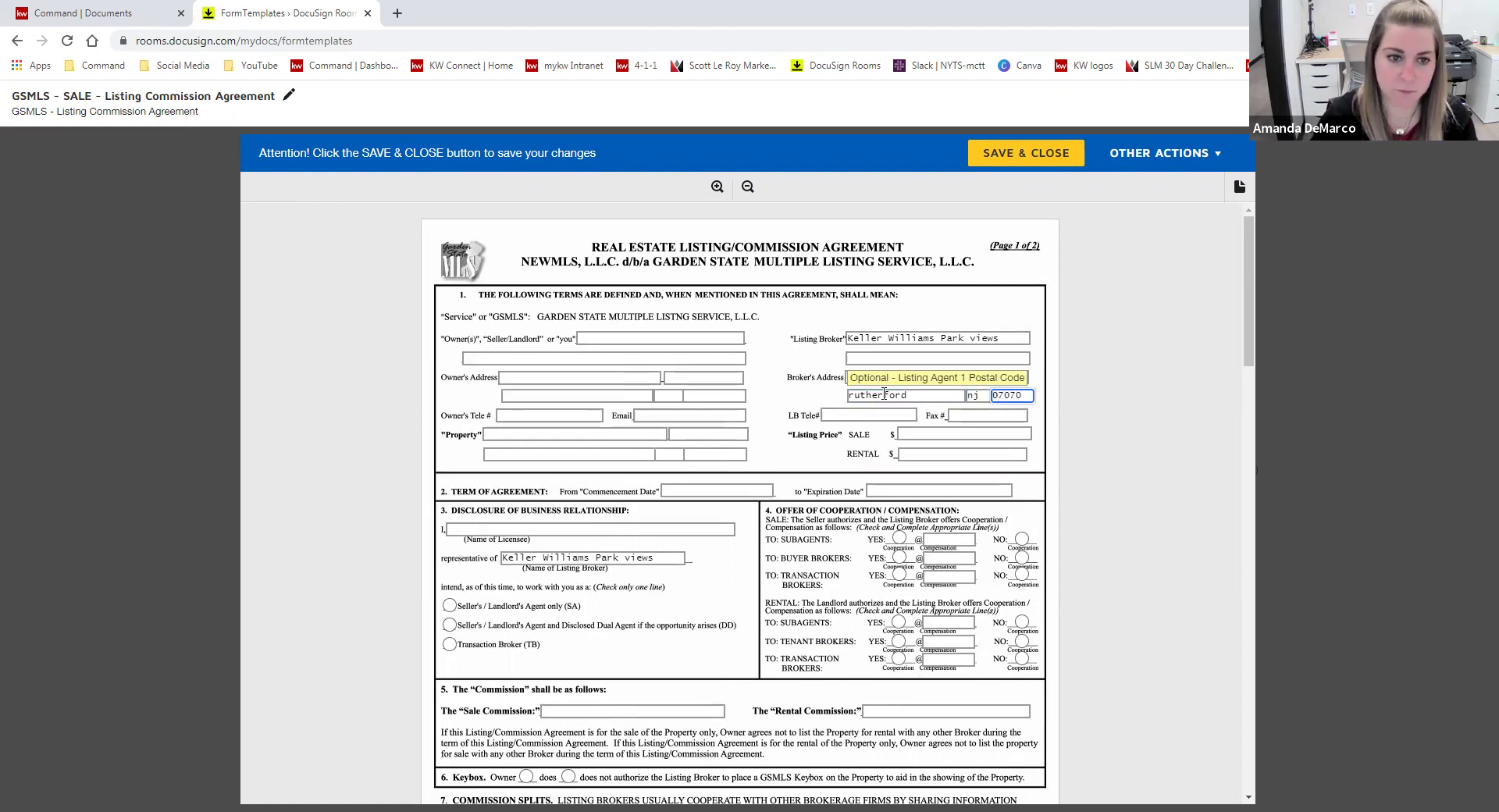
- Enter the licensee's name and choose the Disclosed Dual Agent (DD) relationship
{"action": "scroll", "coordinate": [625, 437], "scroll_direction": "down", "scroll_amount": 1}
{"action": "left_click", "coordinate": [470, 452]}
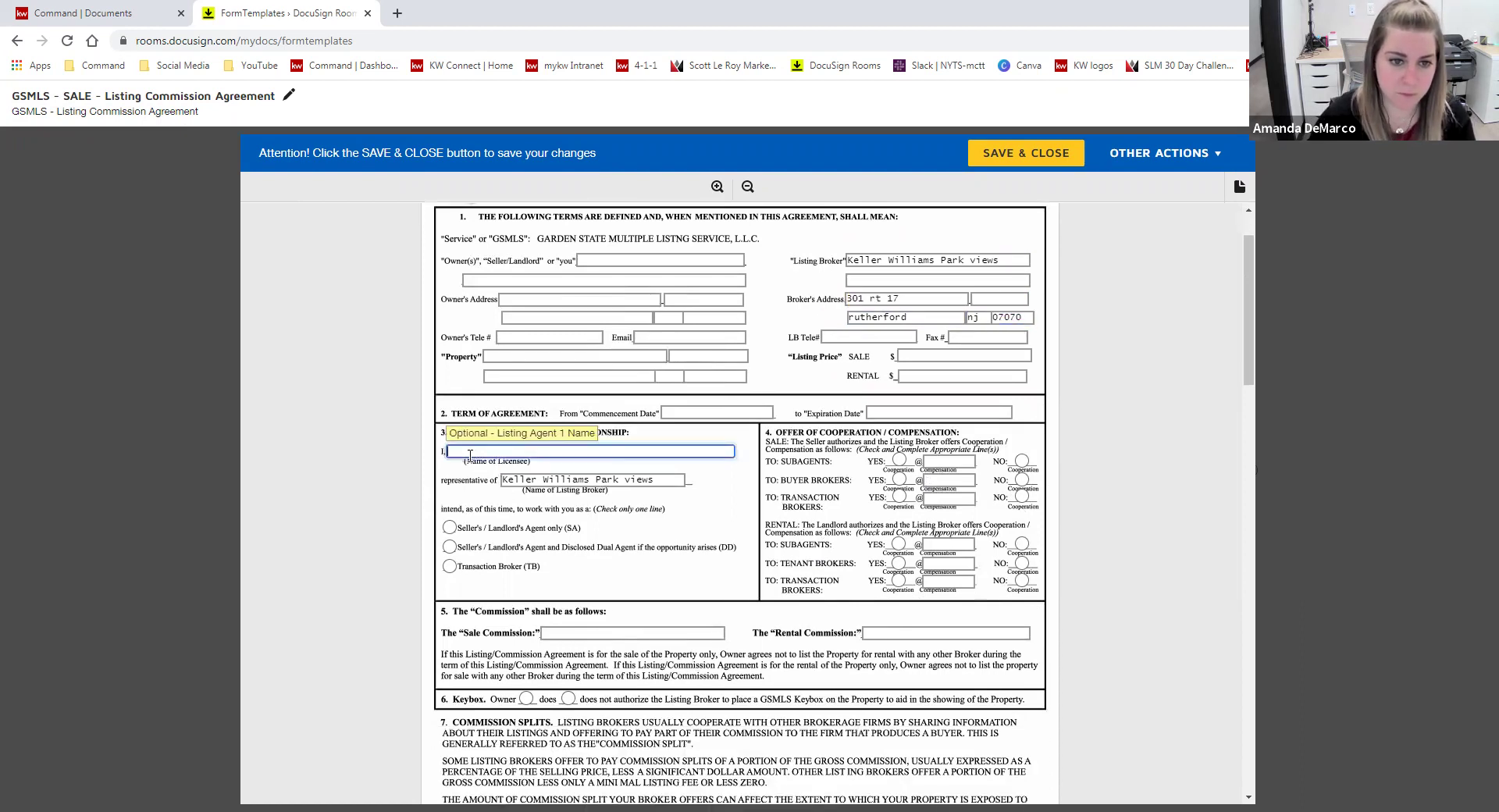
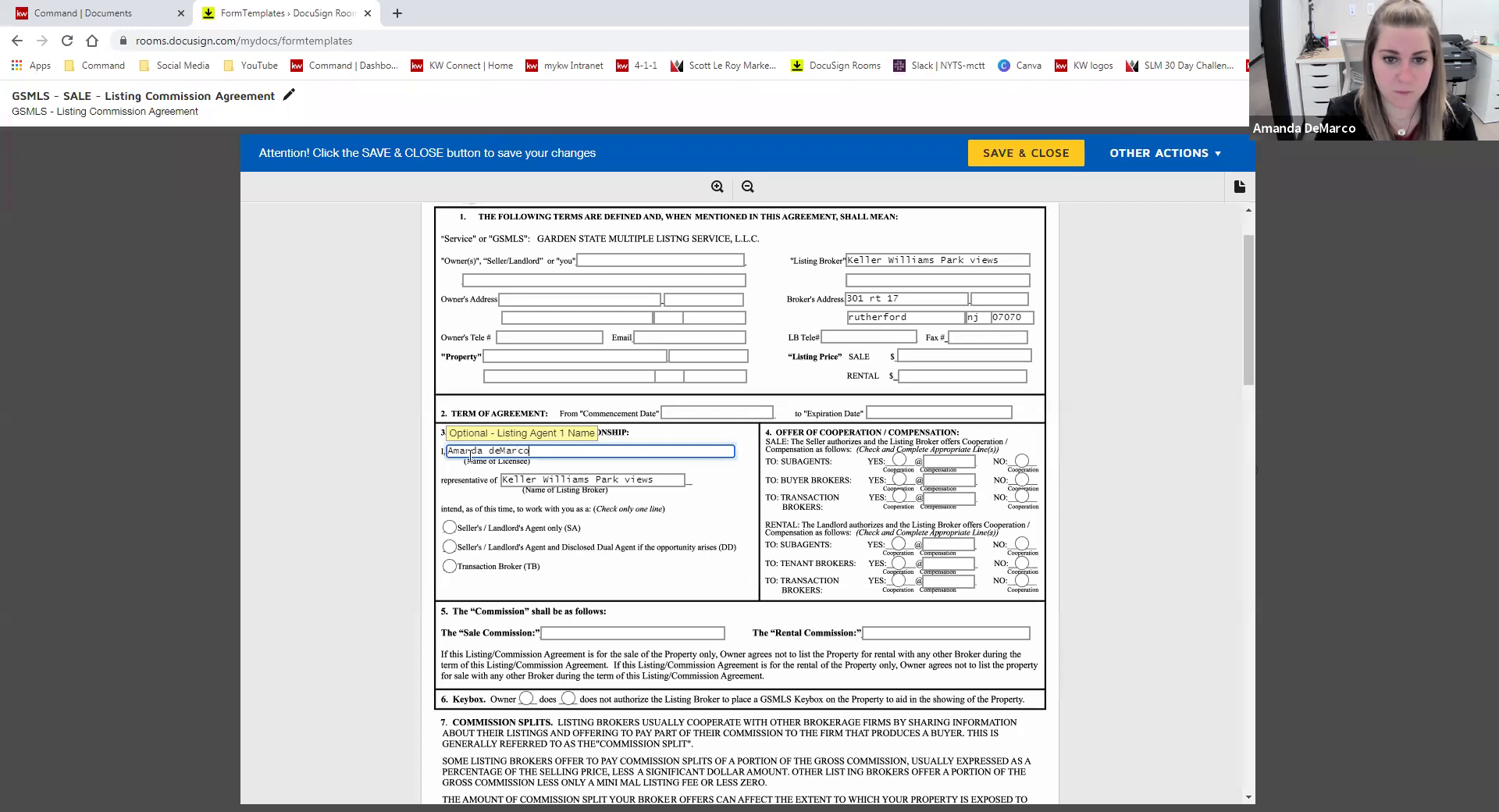
{"action": "scroll", "coordinate": [985, 476], "scroll_direction": "down", "scroll_amount": 1}
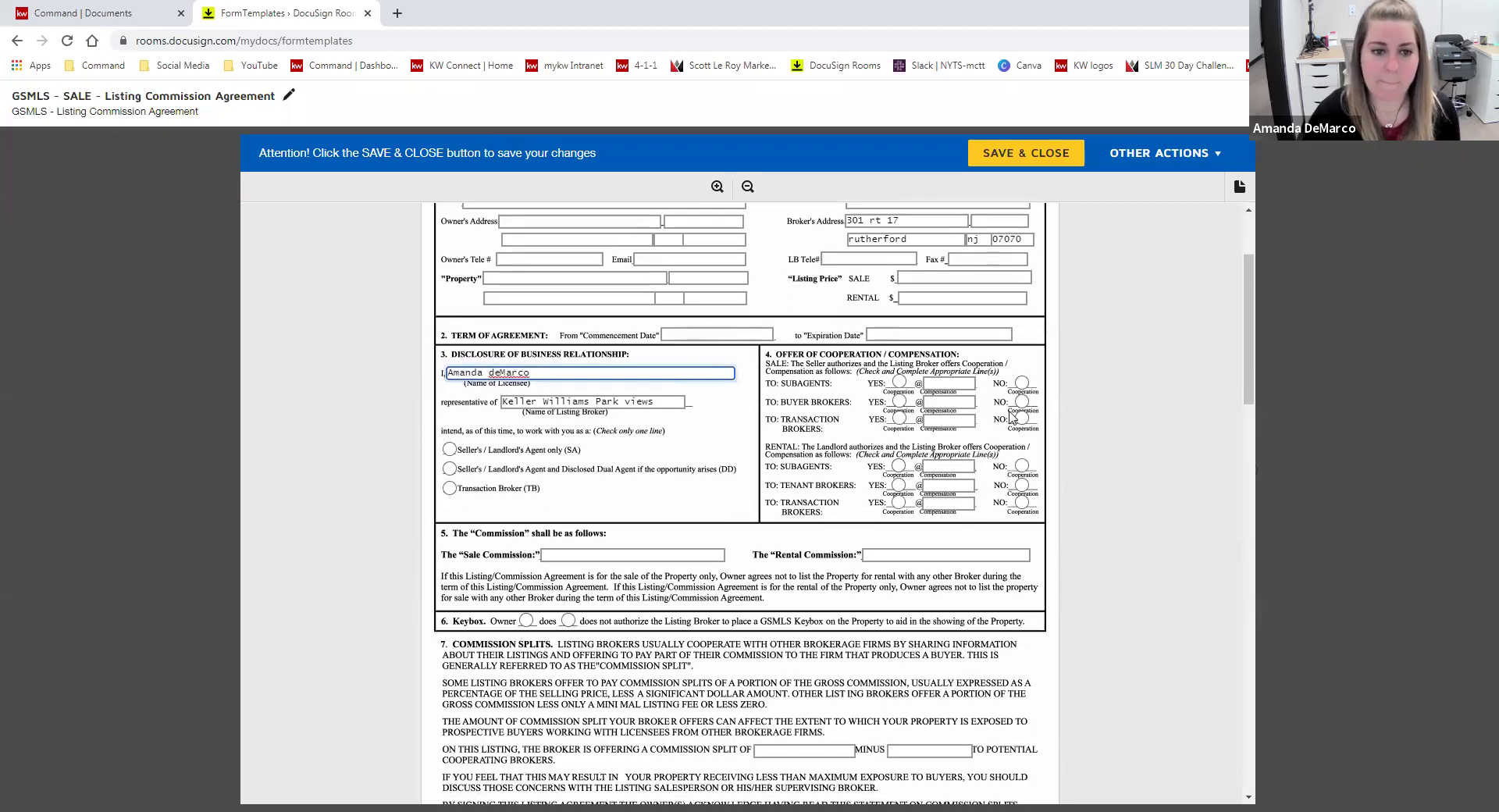
{"action": "left_click", "coordinate": [449, 469]}
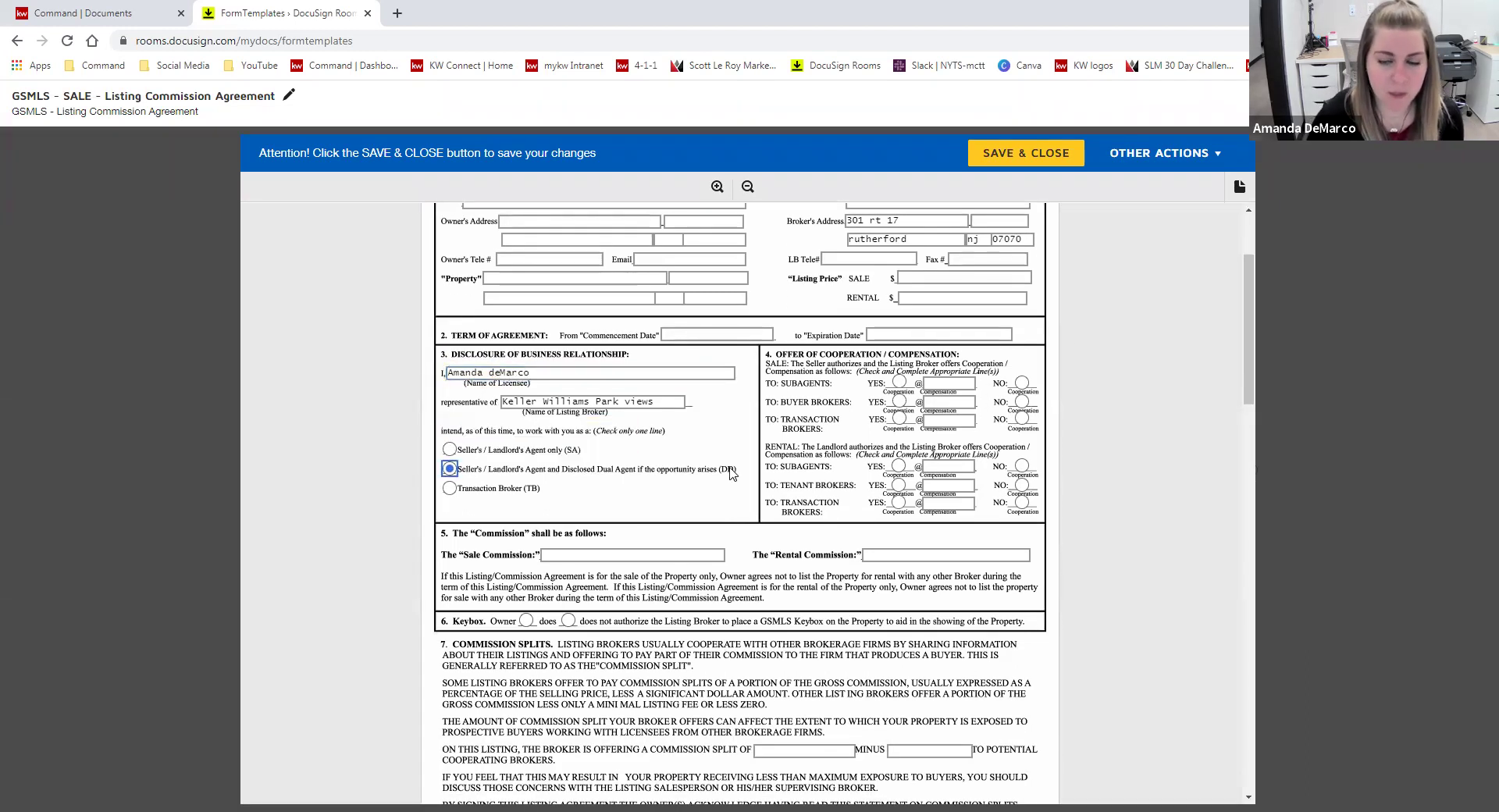
- Answer YES for sale buyer and transaction brokers, NO for sale subagents and all rental options
{"action": "scroll", "coordinate": [1144, 454], "scroll_direction": "up", "scroll_amount": 1}
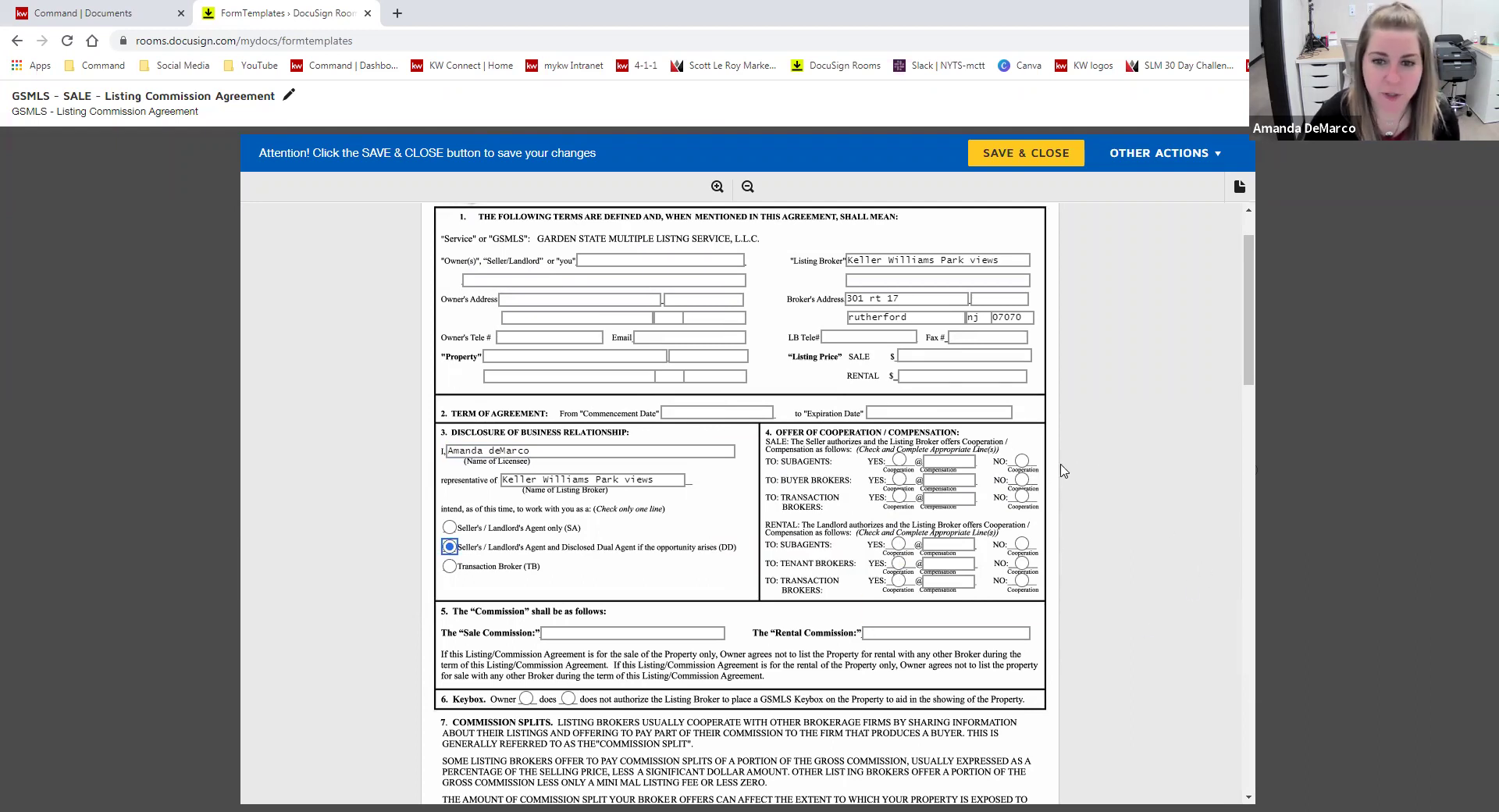
{"action": "left_click", "coordinate": [898, 480]}
{"action": "left_click", "coordinate": [898, 498]}
{"action": "left_click", "coordinate": [1021, 461]}
{"action": "left_click", "coordinate": [1022, 543]}
{"action": "left_click", "coordinate": [1021, 562]}
{"action": "left_click", "coordinate": [1022, 580]}
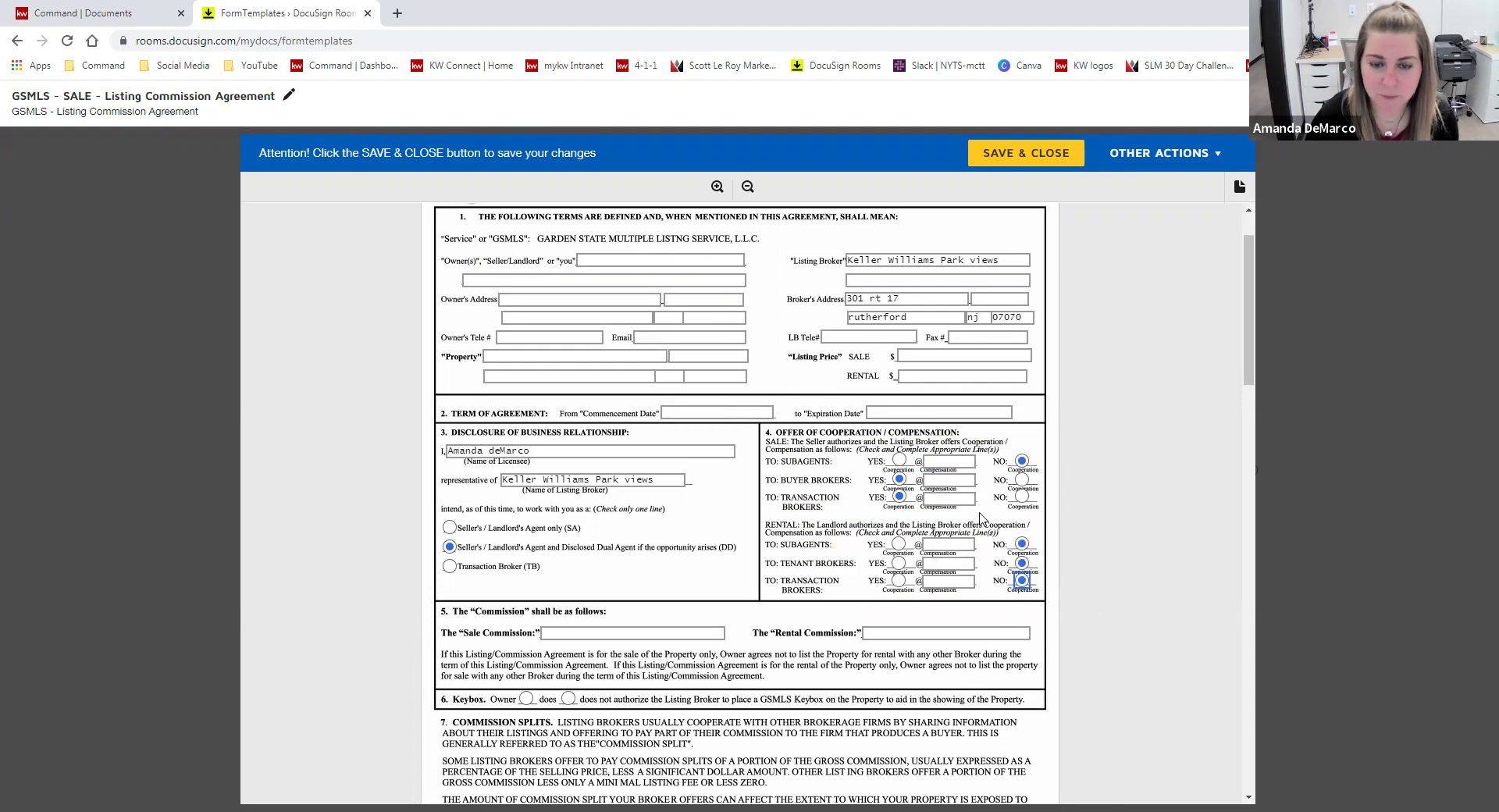
- Enter the managing broker's print name, Broker ID and LA ID, then save and close the template
{"action": "scroll", "coordinate": [1101, 619], "scroll_direction": "down", "scroll_amount": 3}
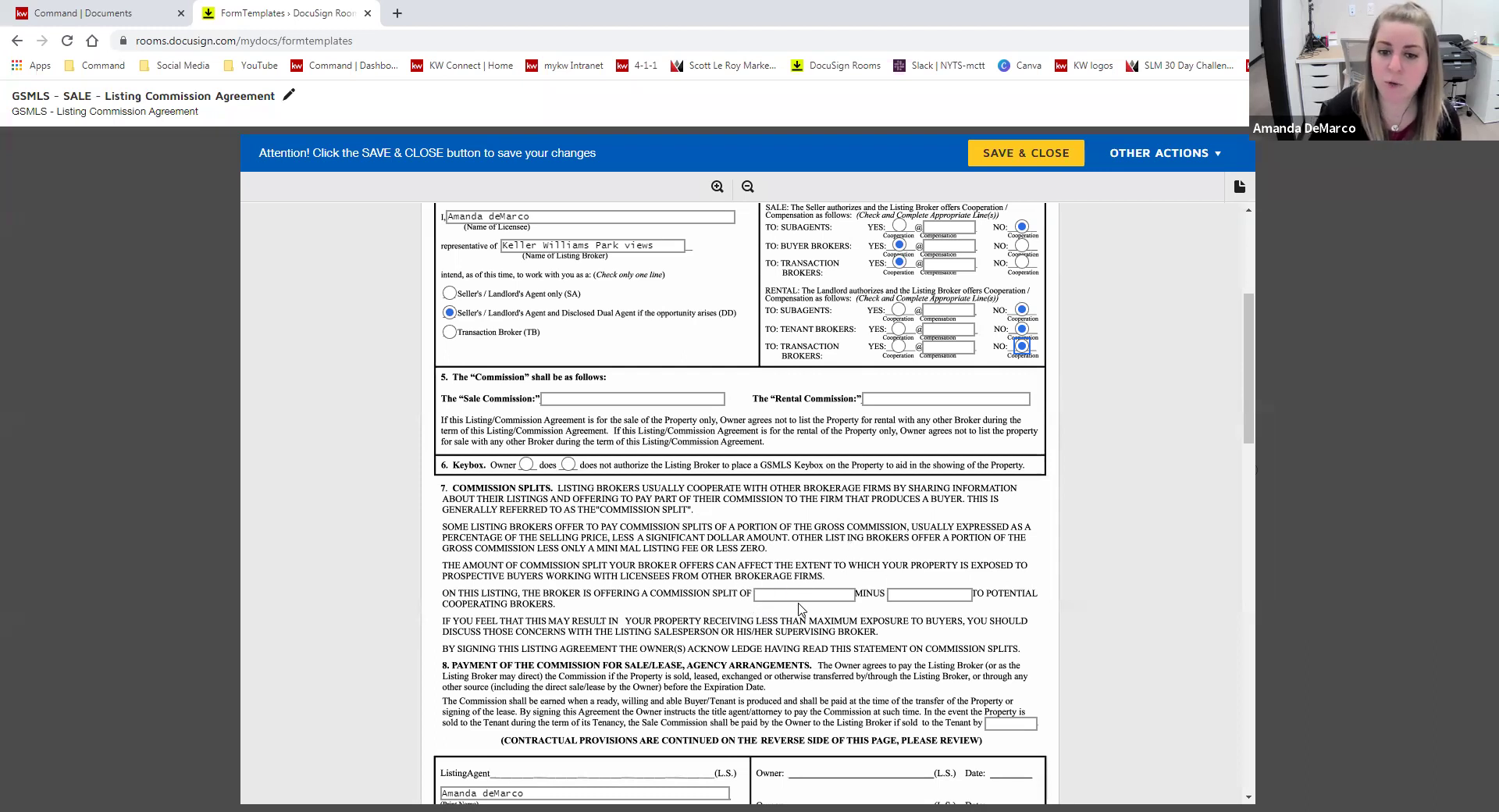
{"action": "scroll", "coordinate": [1128, 563], "scroll_direction": "down", "scroll_amount": 2}
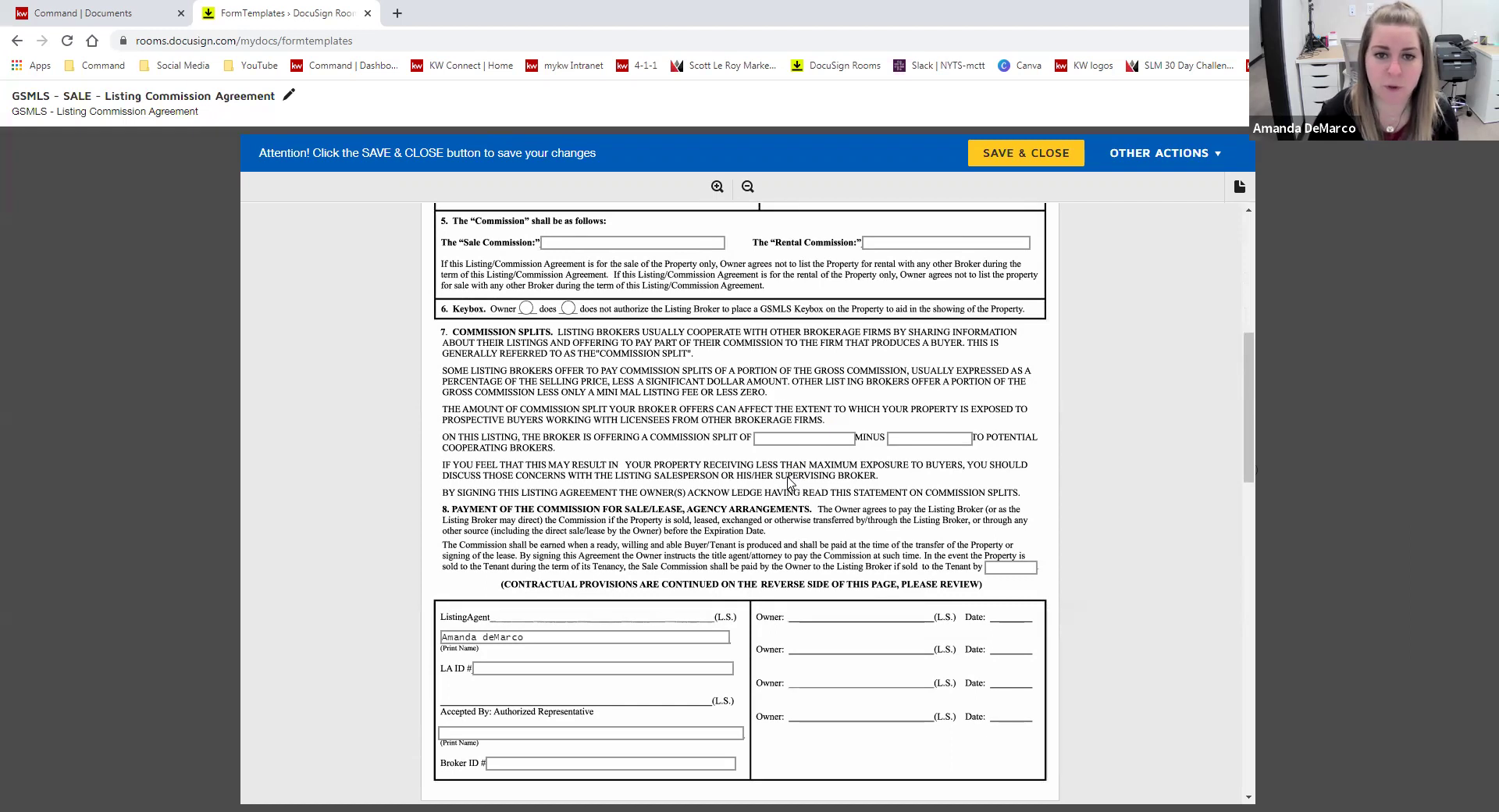
{"action": "scroll", "coordinate": [791, 488], "scroll_direction": "down", "scroll_amount": 2}
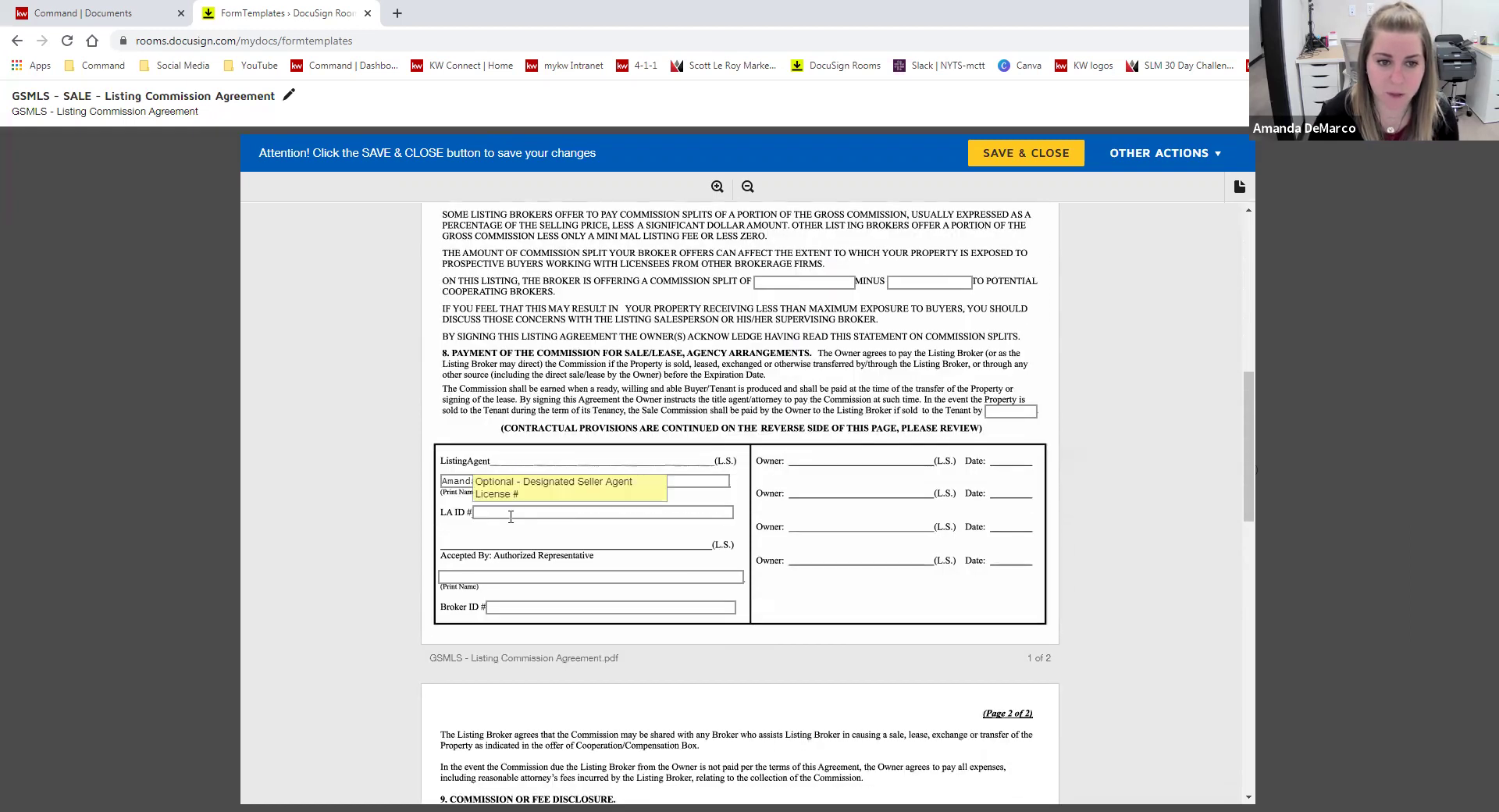
{"action": "left_click", "coordinate": [500, 578]}
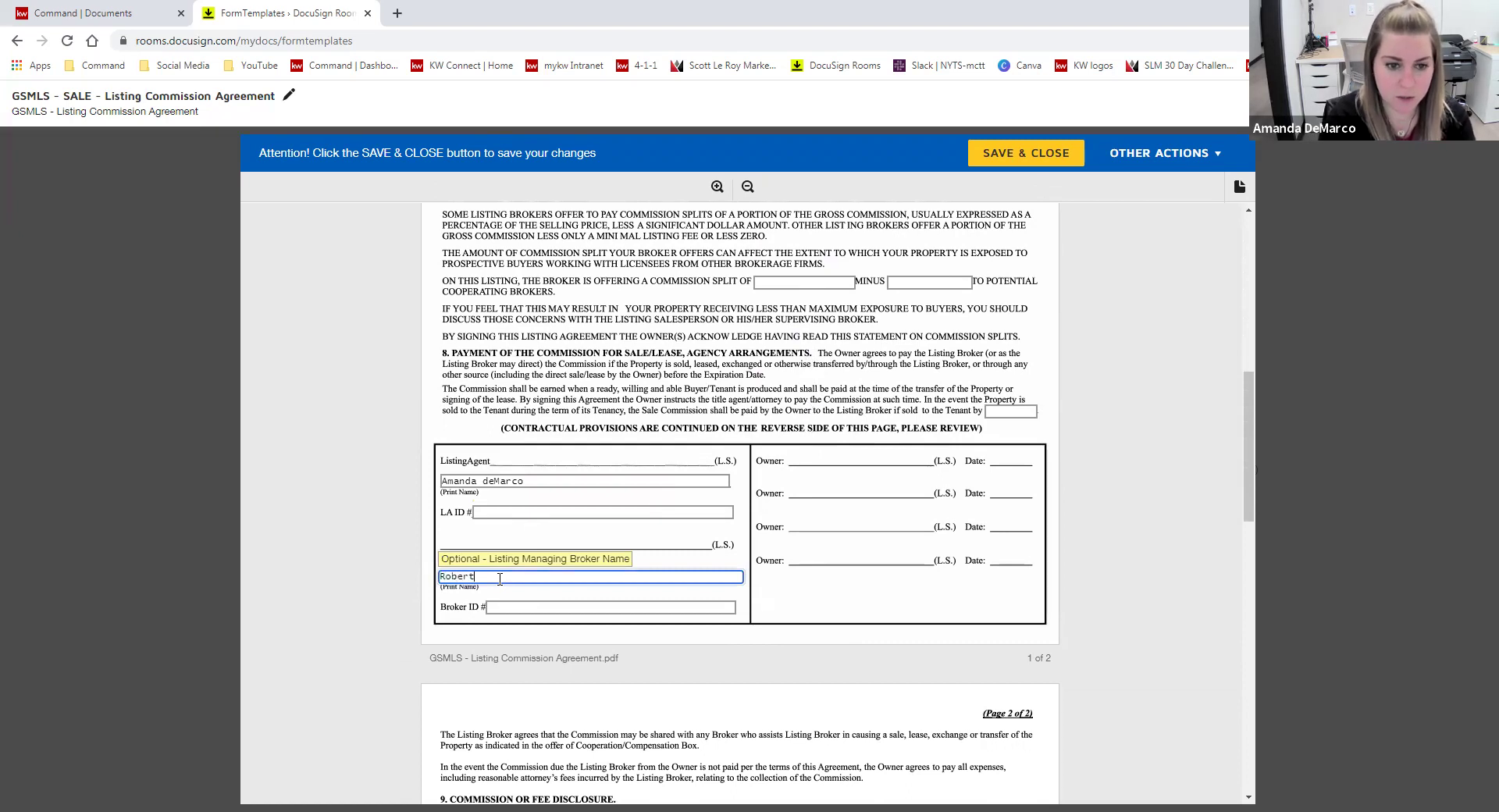
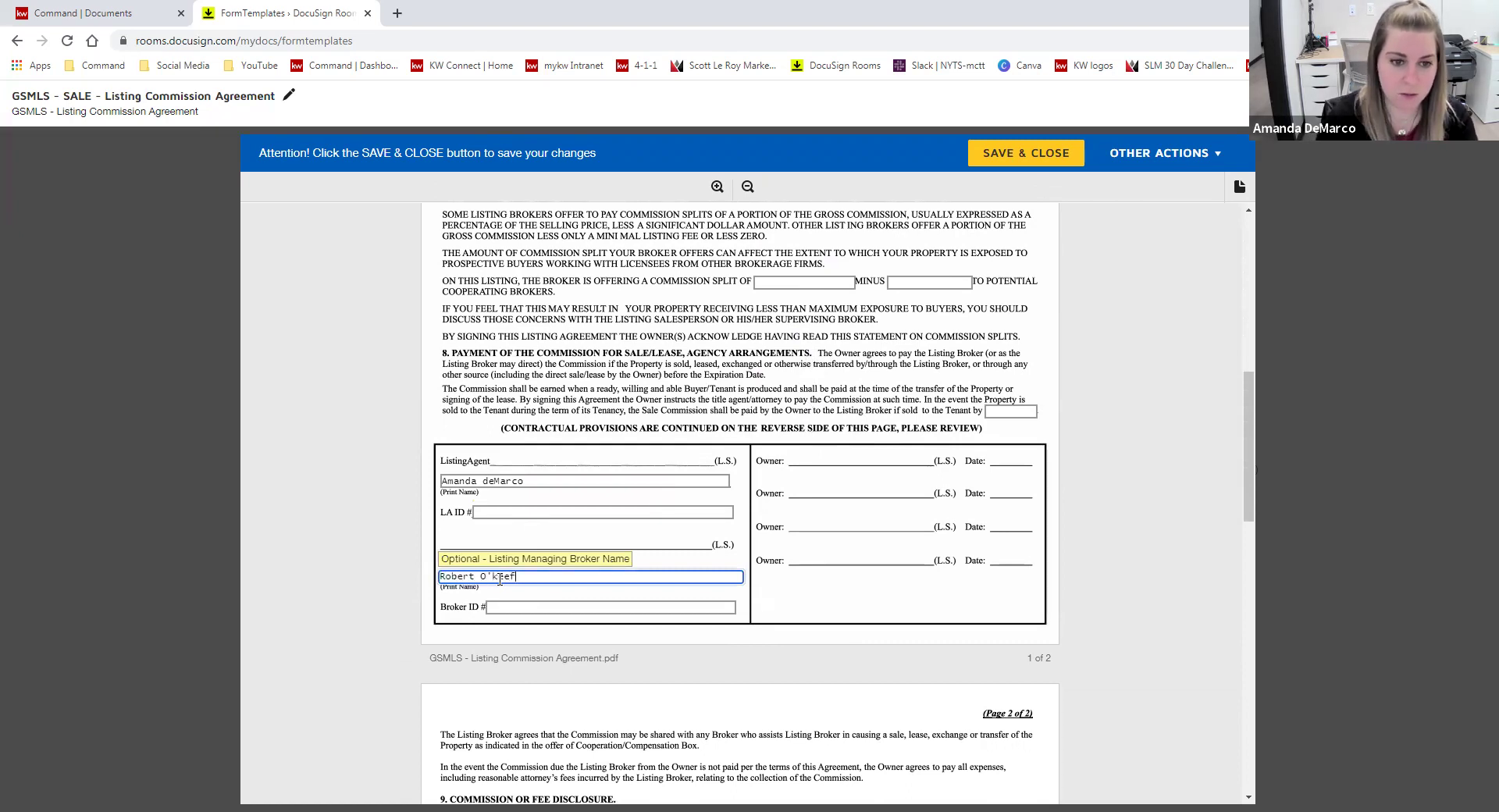
{"action": "key", "text": "Tab"}
{"action": "type", "text": "1234"}
{"action": "left_click", "coordinate": [498, 513]}
{"action": "type", "text": "123456"}
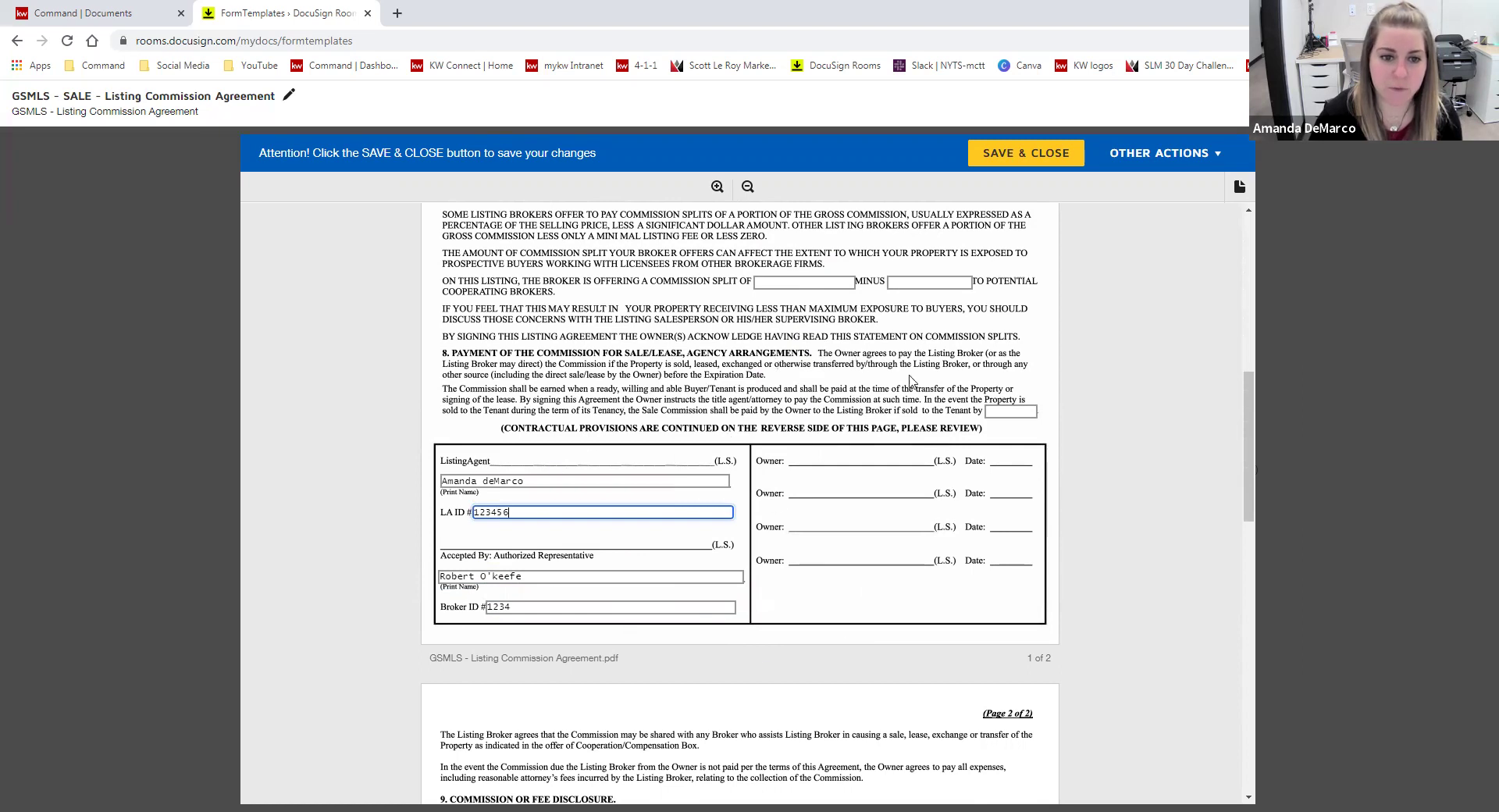
{"action": "left_click", "coordinate": [1051, 160]}
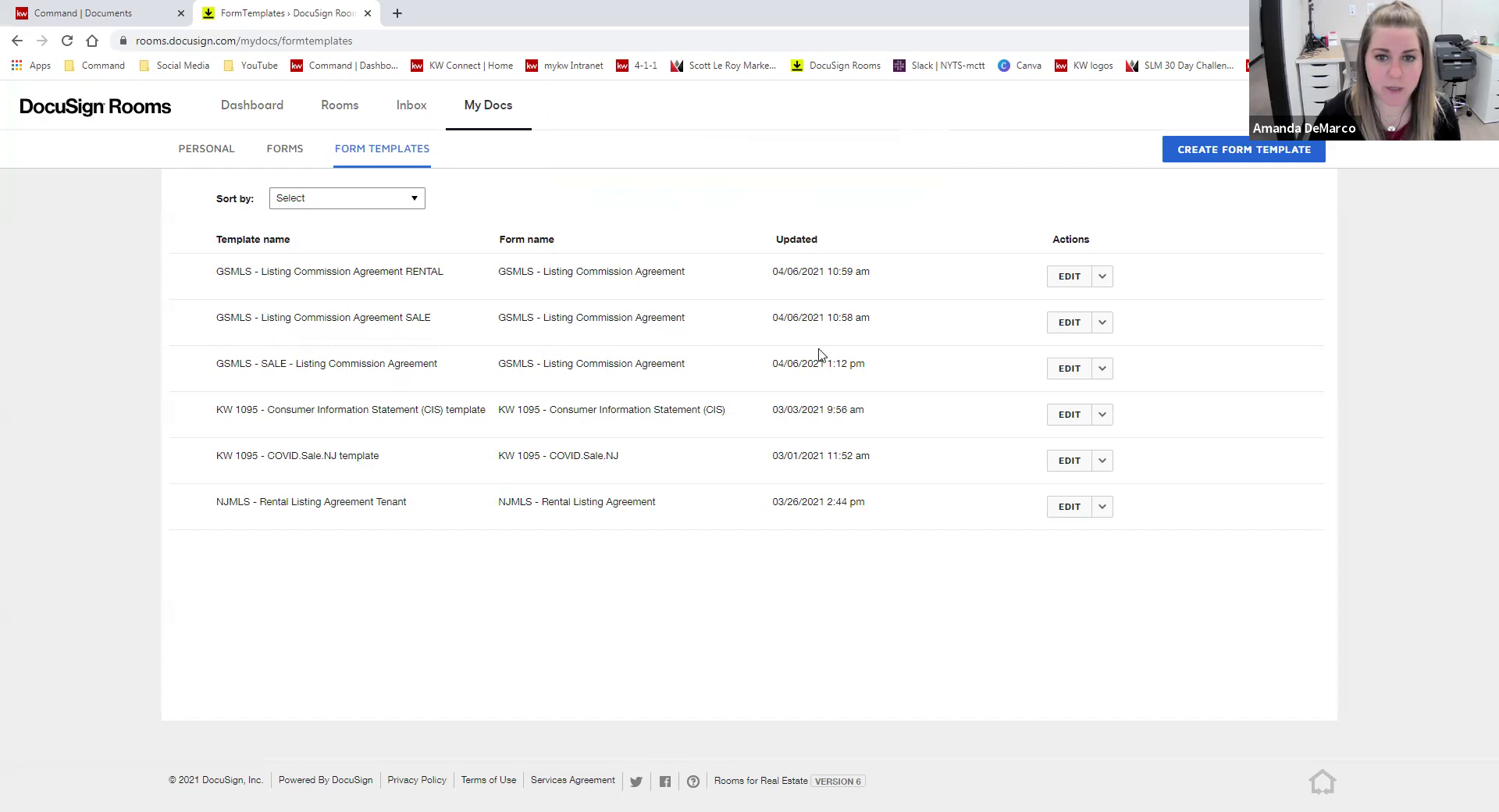
- Review the saved SALE template row in Form Templates and open its EDIT actions dropdown
{"action": "left_click_drag", "start_coordinate": [457, 355], "coordinate": [221, 358]}
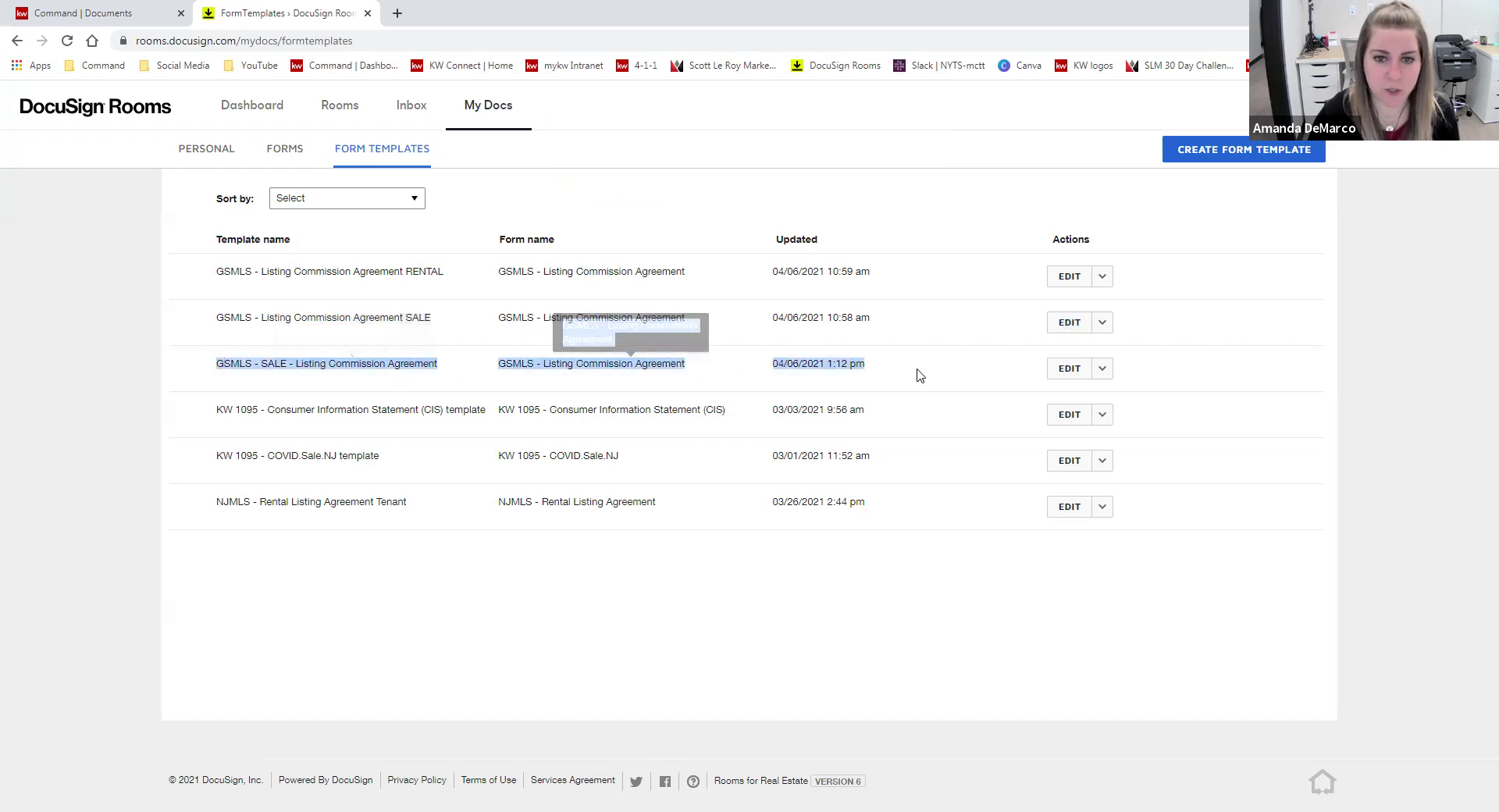
{"action": "left_click", "coordinate": [1155, 379]}
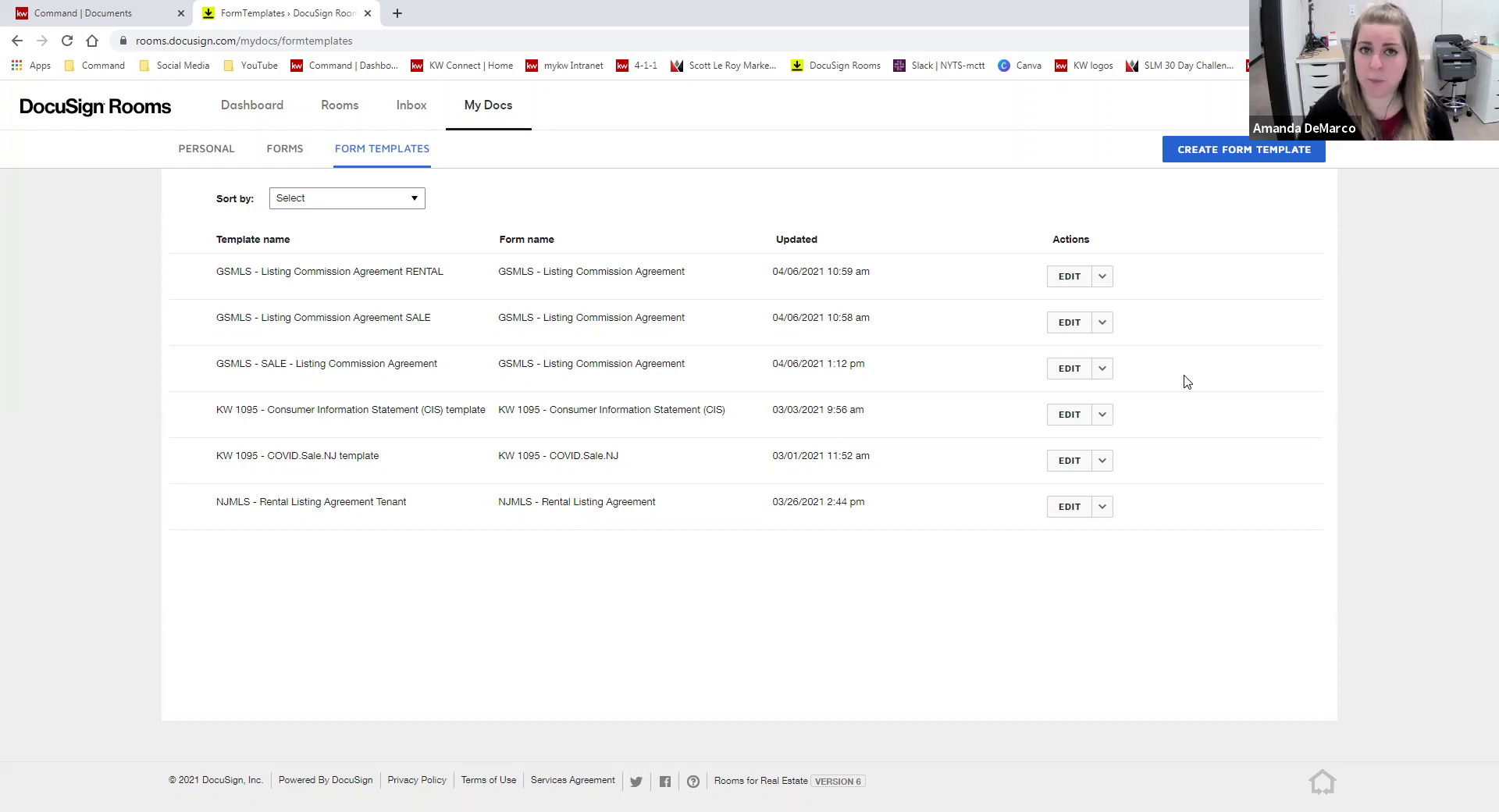
{"action": "left_click", "coordinate": [1069, 368]}
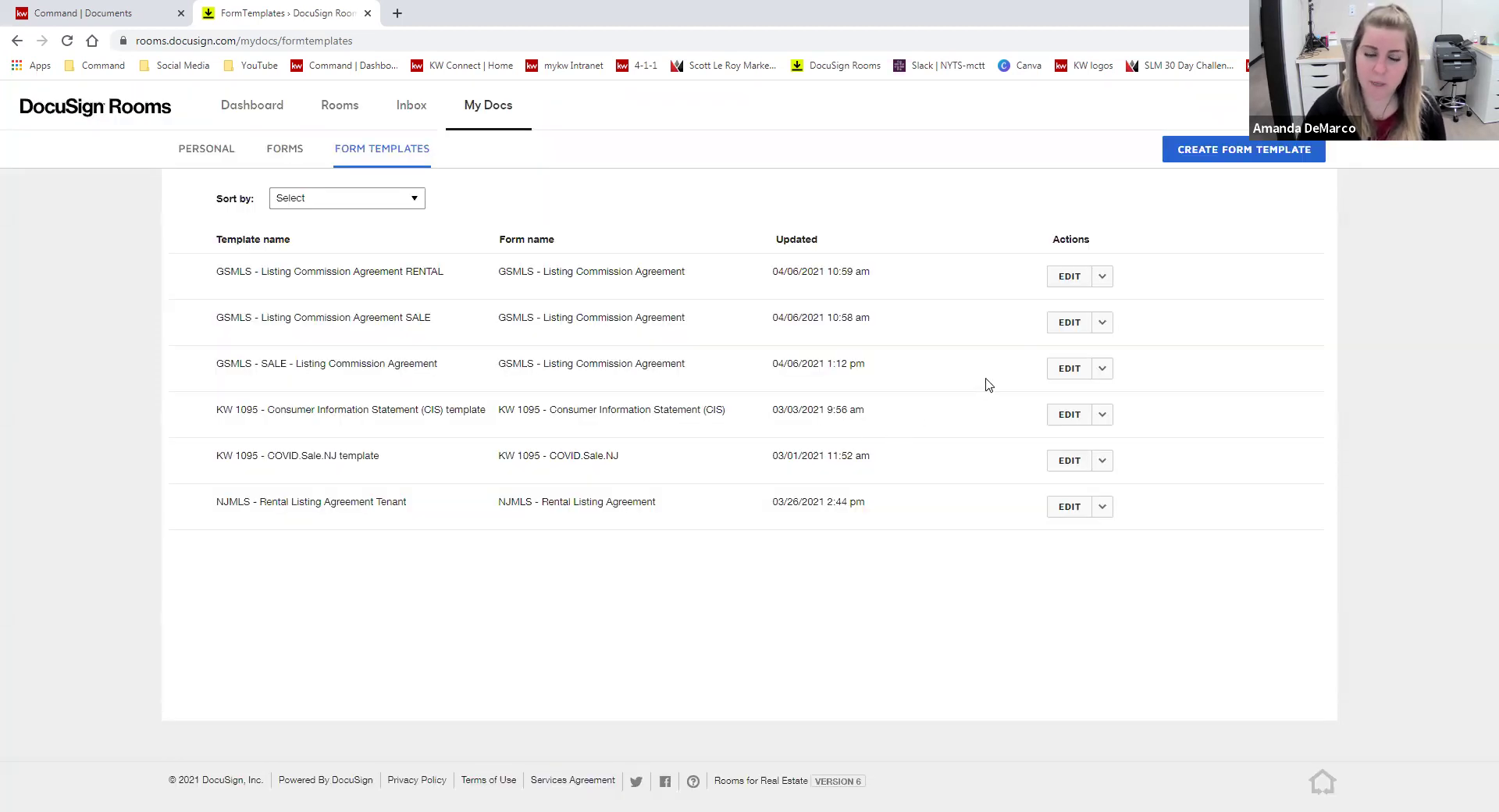
{"action": "left_click", "coordinate": [1102, 373]}
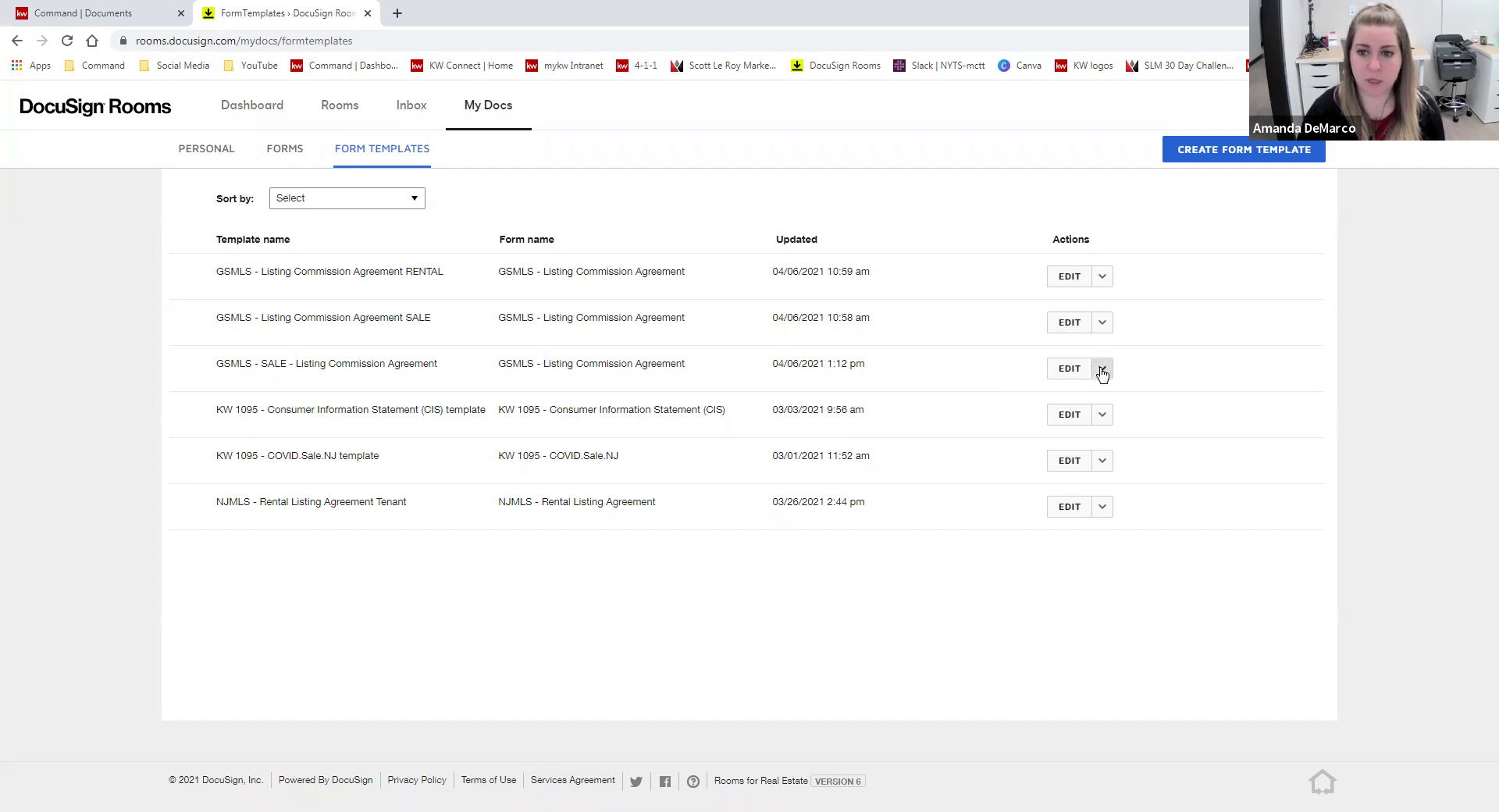
- Duplicate the SALE template, then drop 'COPY' and replace SALE with LEASE in the copy's title
{"action": "left_click", "coordinate": [1072, 399]}
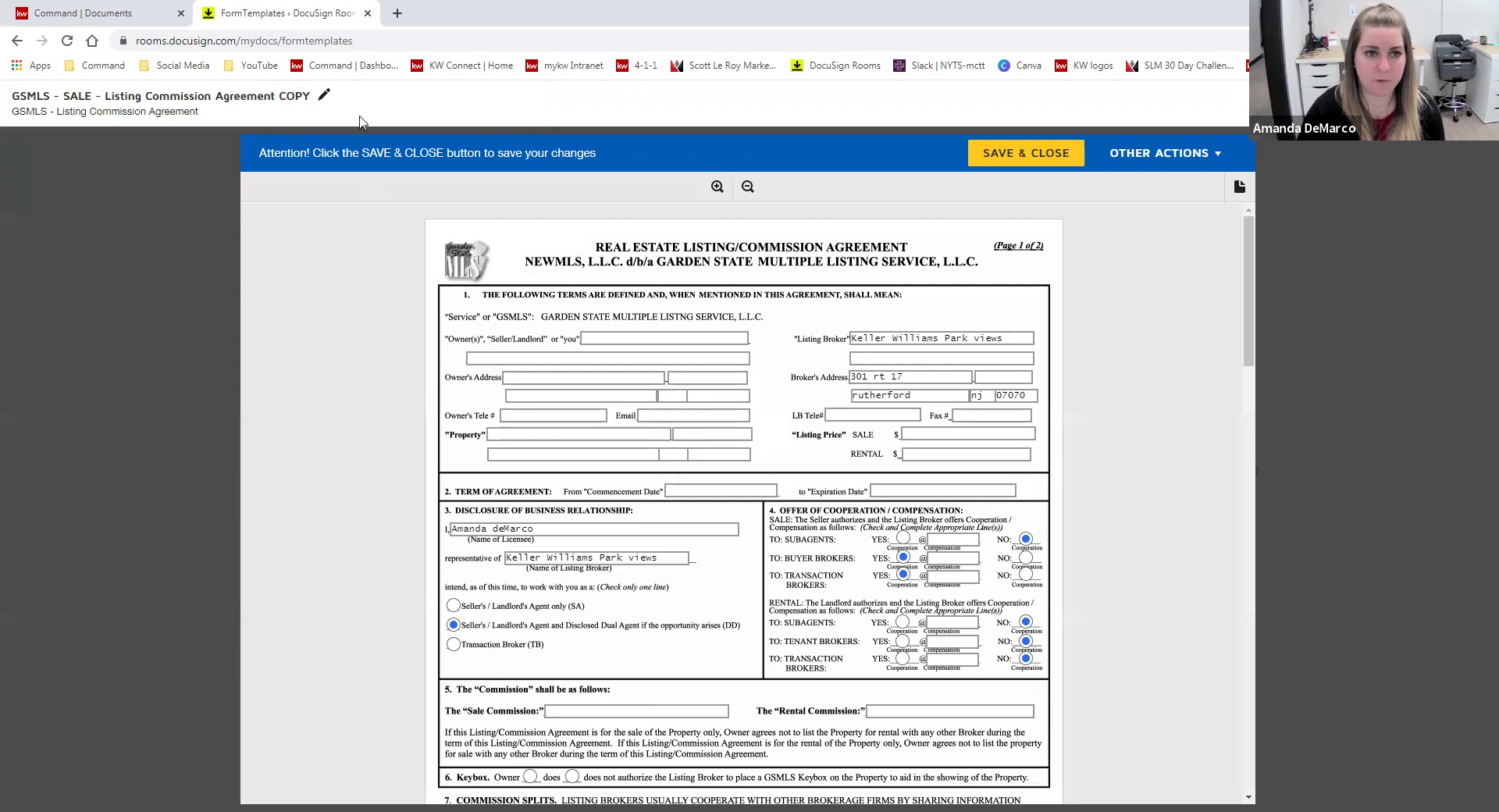
{"action": "left_click", "coordinate": [324, 95]}
{"action": "left_click_drag", "start_coordinate": [271, 102], "coordinate": [240, 108]}
{"action": "key", "text": "BackSpace"}
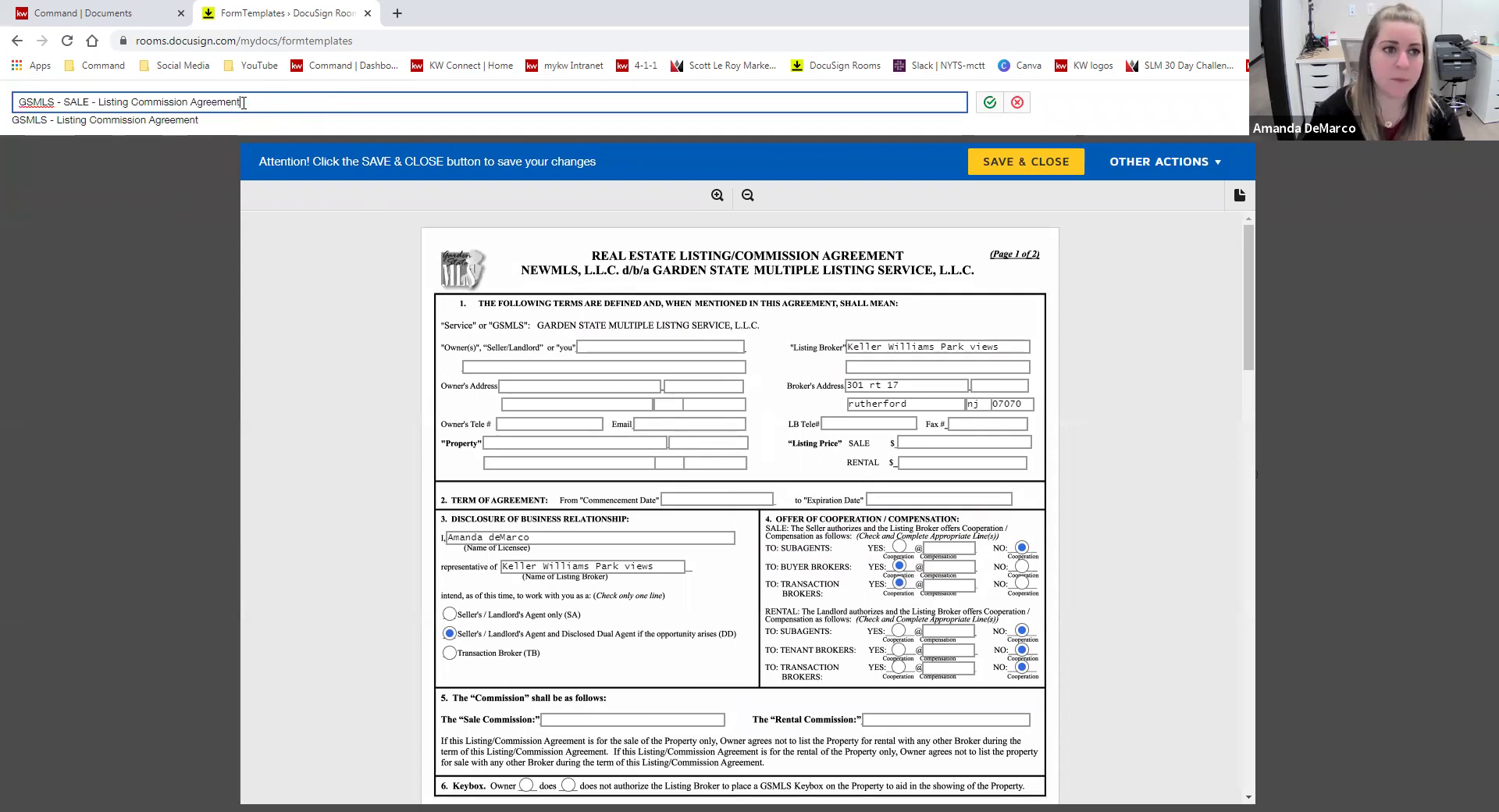
{"action": "double_click", "coordinate": [75, 104]}
{"action": "type", "text": "LEASE"}
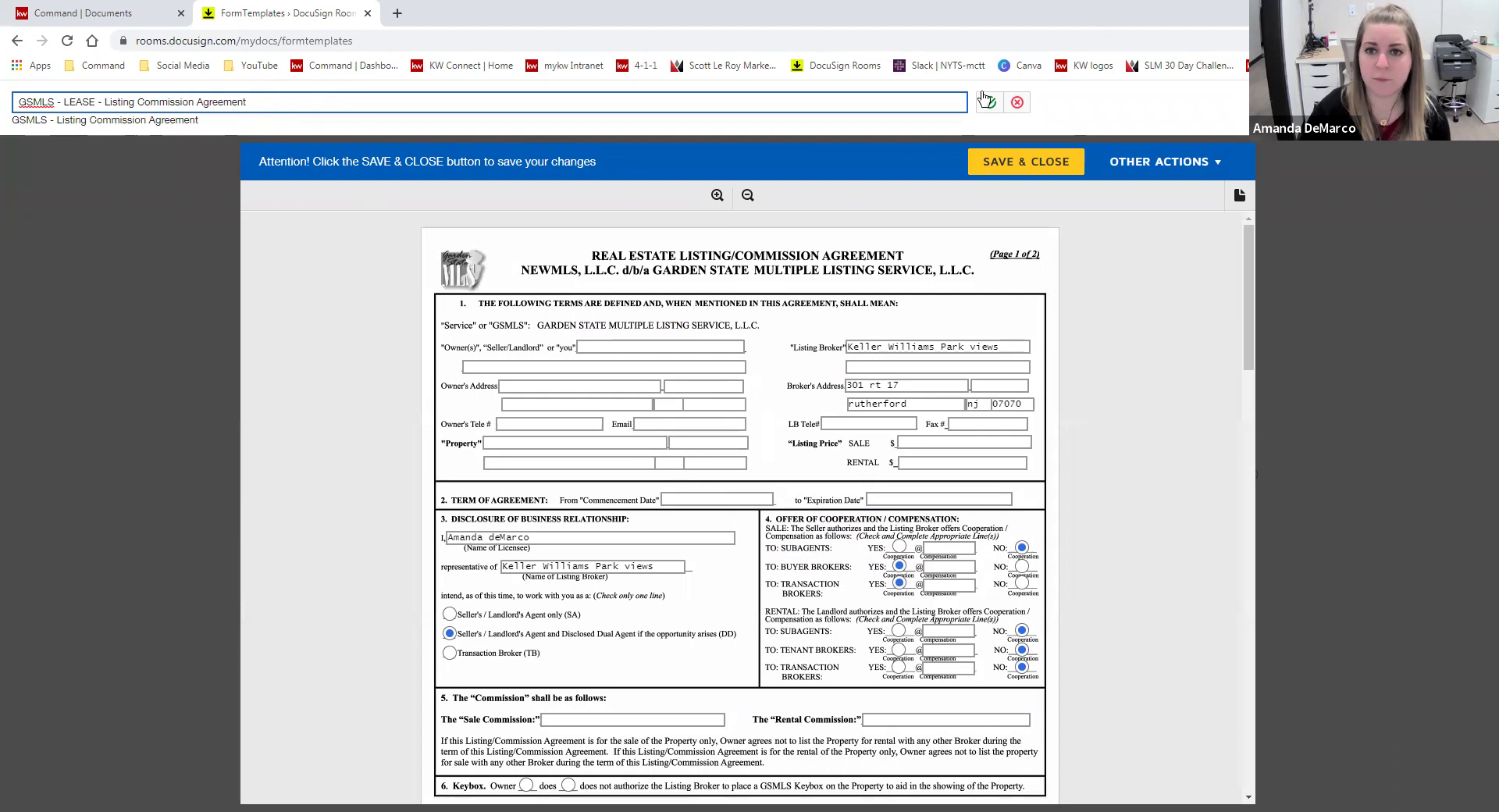
{"action": "left_click", "coordinate": [979, 100]}
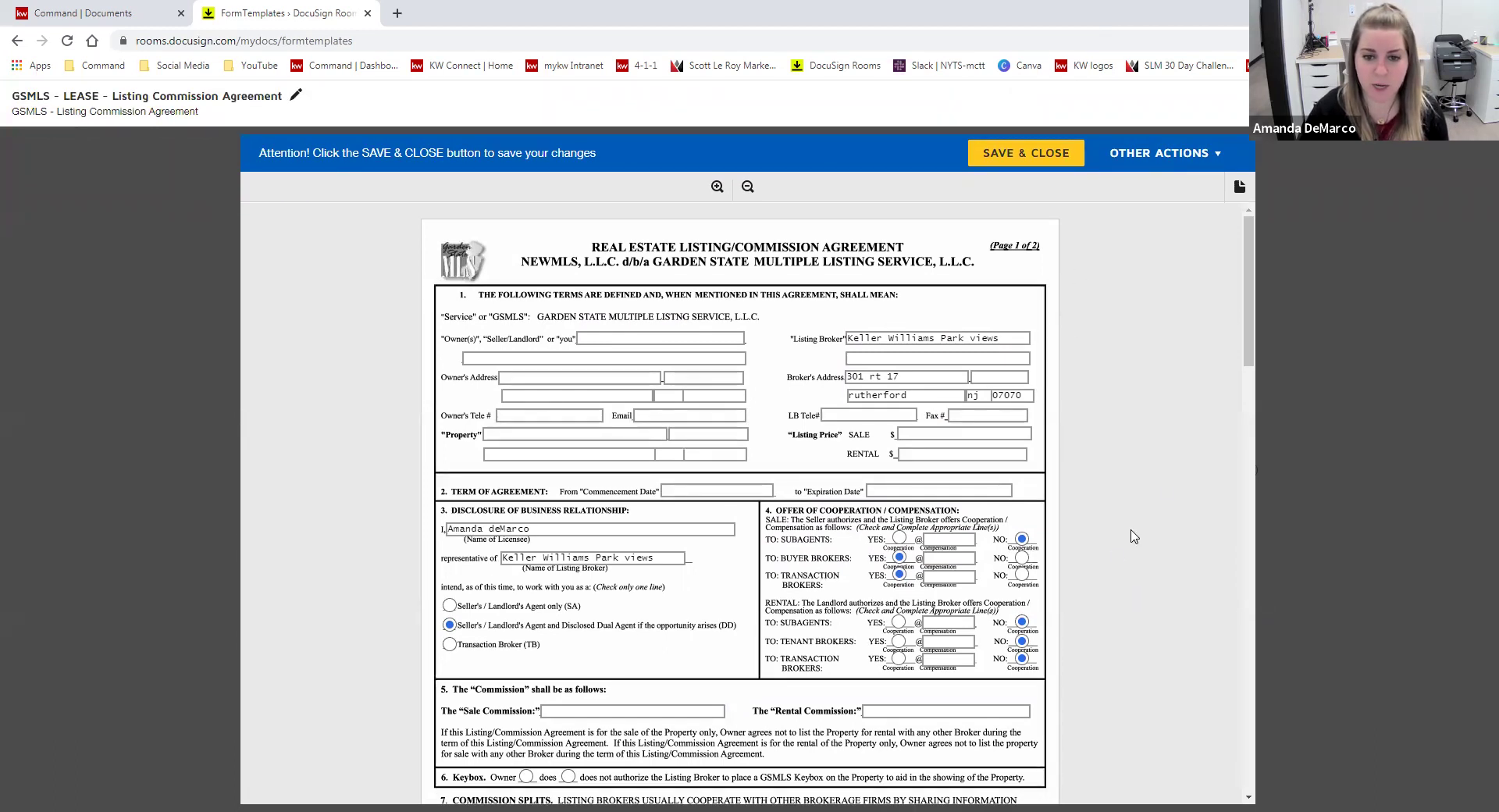
- Set sale Transaction Brokers to NO, rental Tenant and Transaction Brokers to YES, then save and close
{"action": "scroll", "coordinate": [1141, 495], "scroll_direction": "down", "scroll_amount": 1}
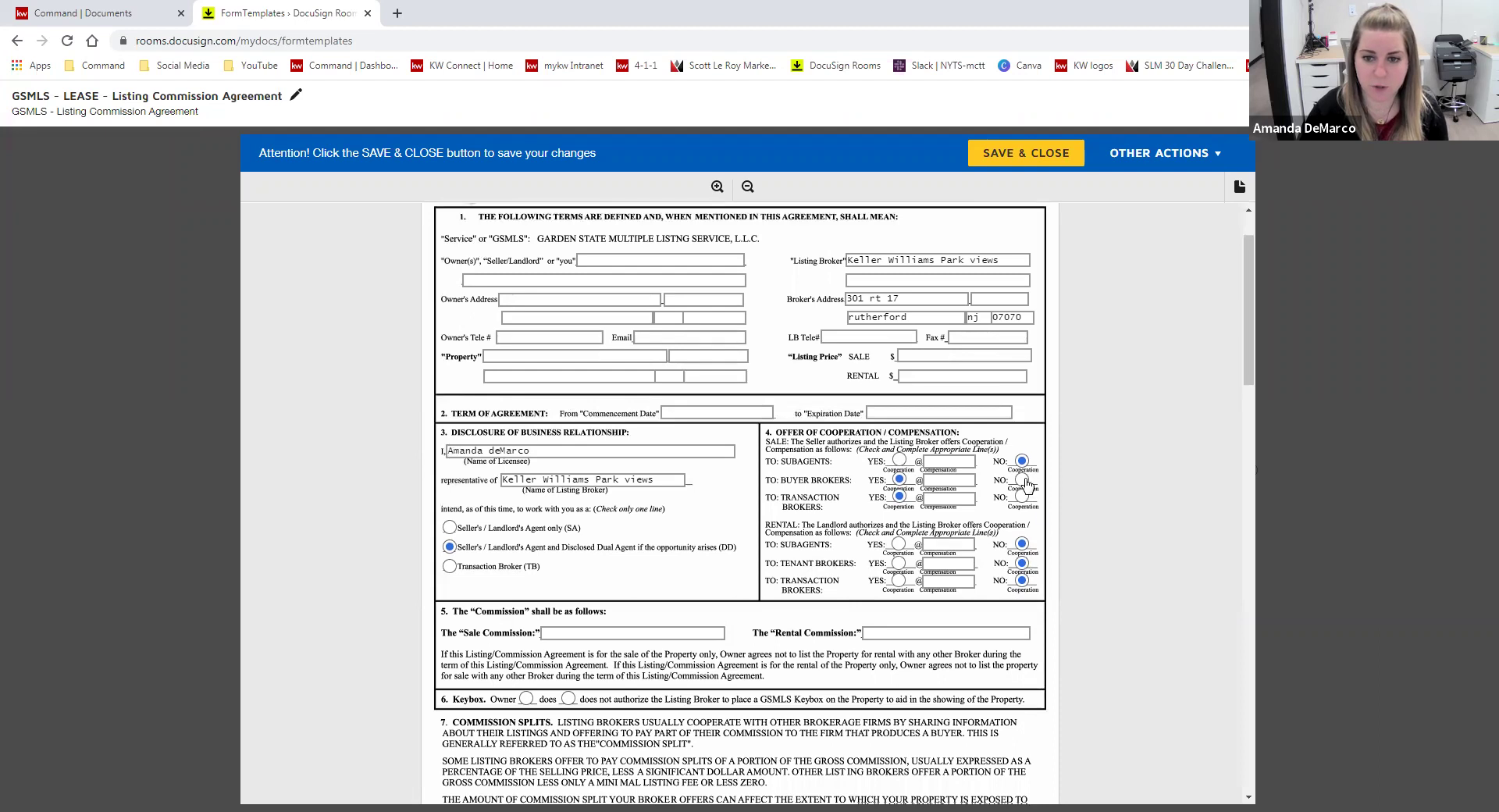
{"action": "left_click", "coordinate": [1021, 497]}
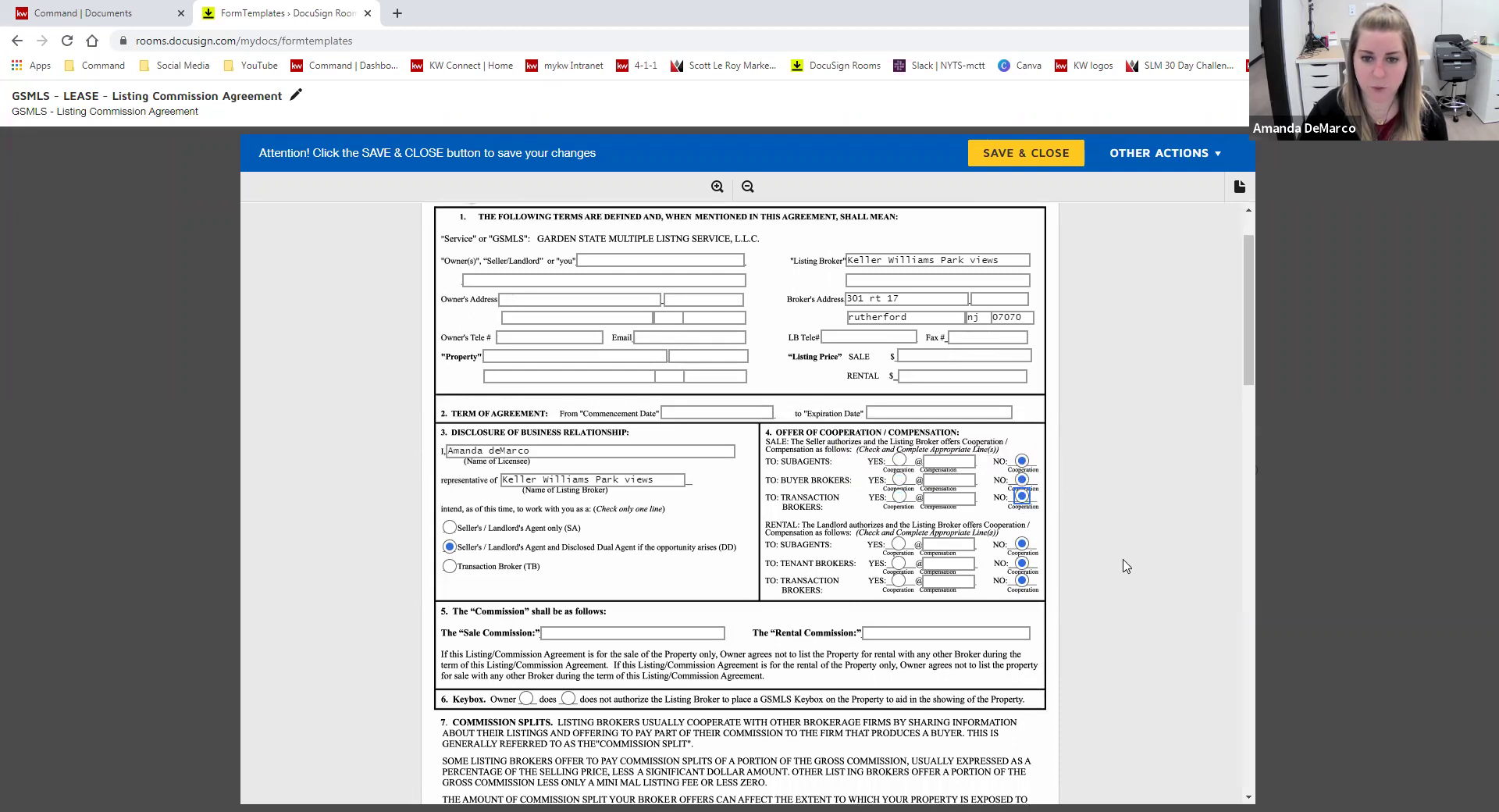
{"action": "left_click", "coordinate": [899, 562]}
{"action": "left_click", "coordinate": [898, 580]}
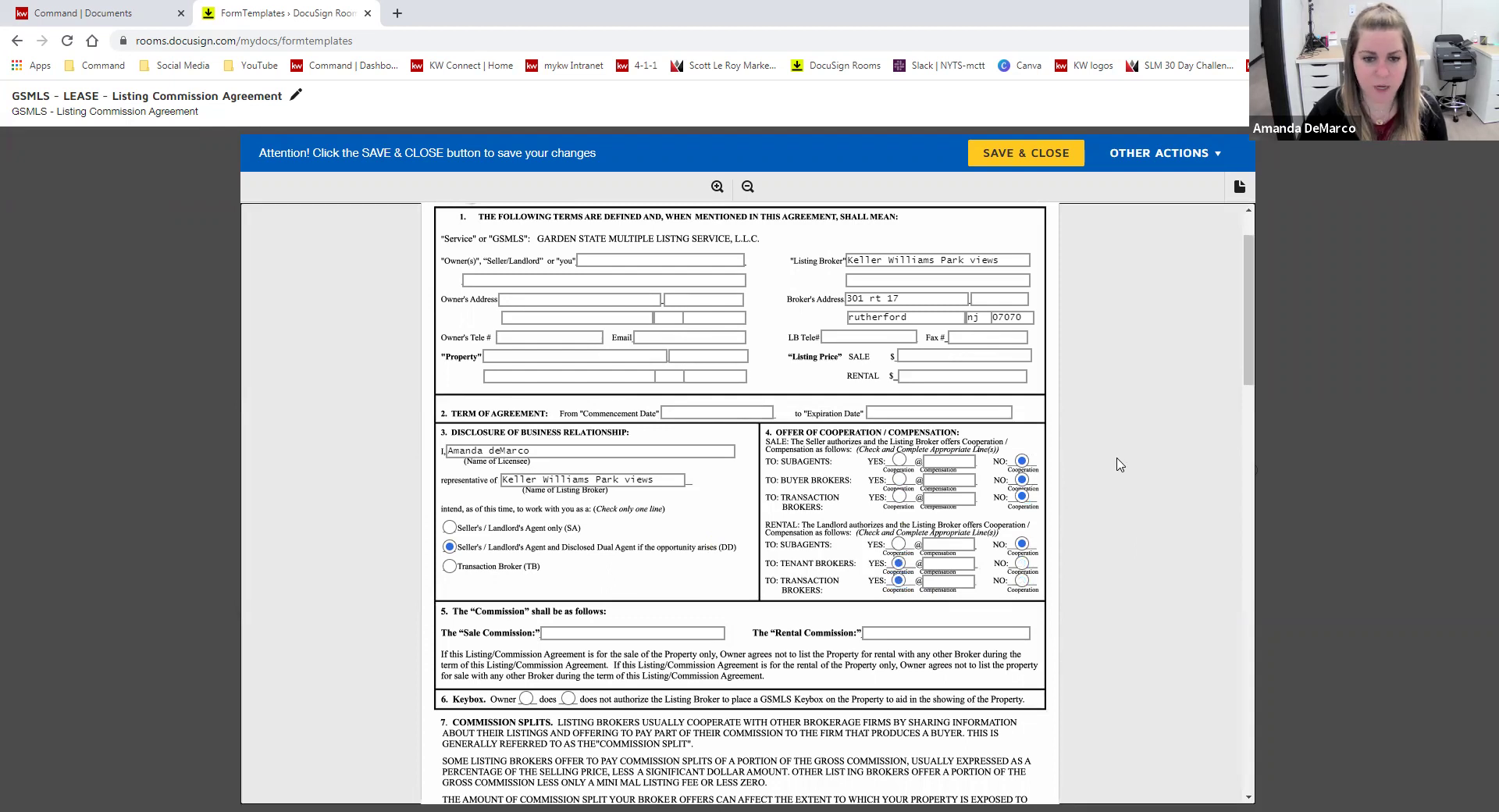
{"action": "scroll", "coordinate": [1111, 467], "scroll_direction": "down", "scroll_amount": 3}
{"action": "scroll", "coordinate": [1140, 492], "scroll_direction": "down", "scroll_amount": 1}
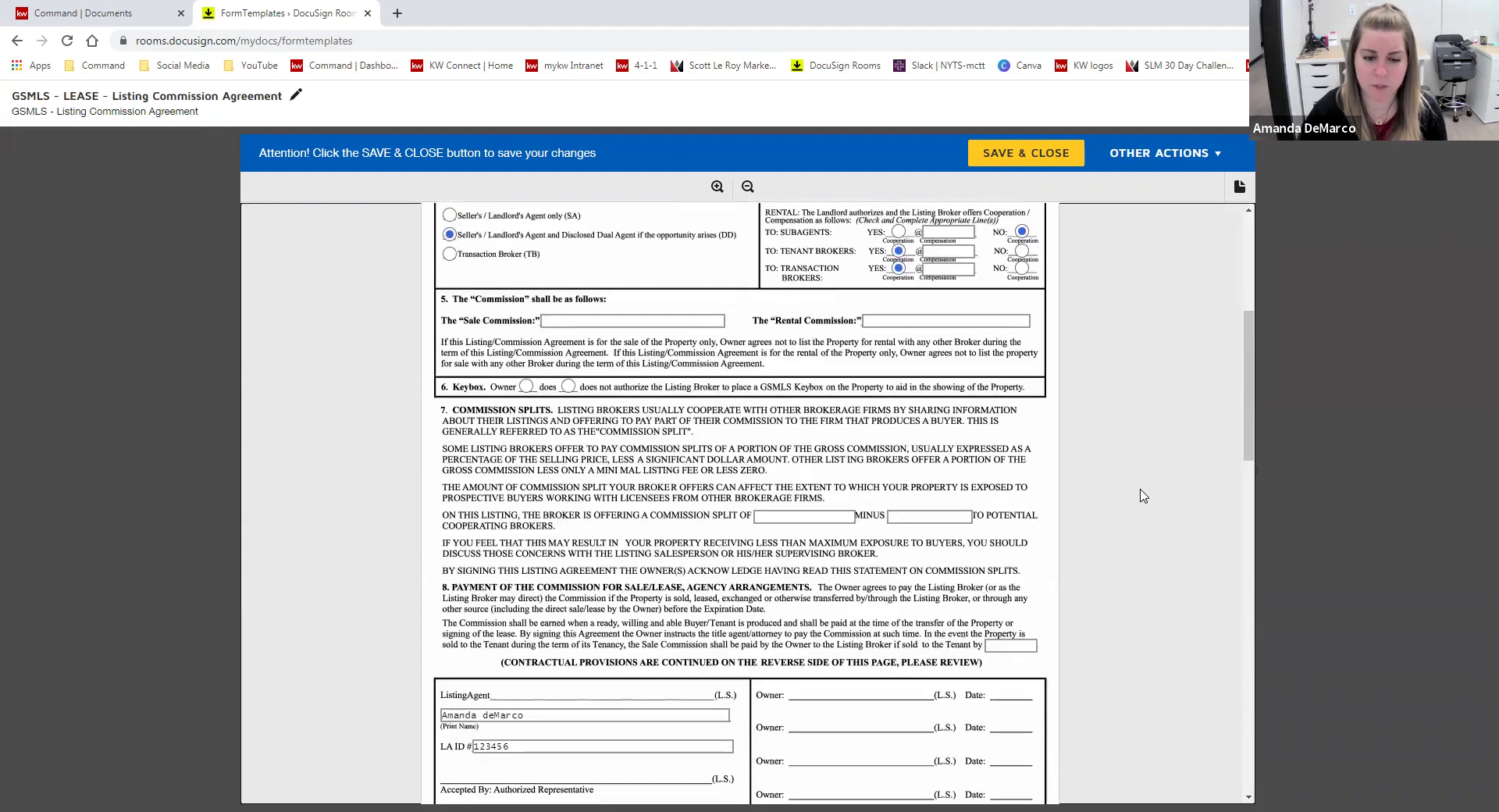
{"action": "left_click", "coordinate": [1046, 156]}
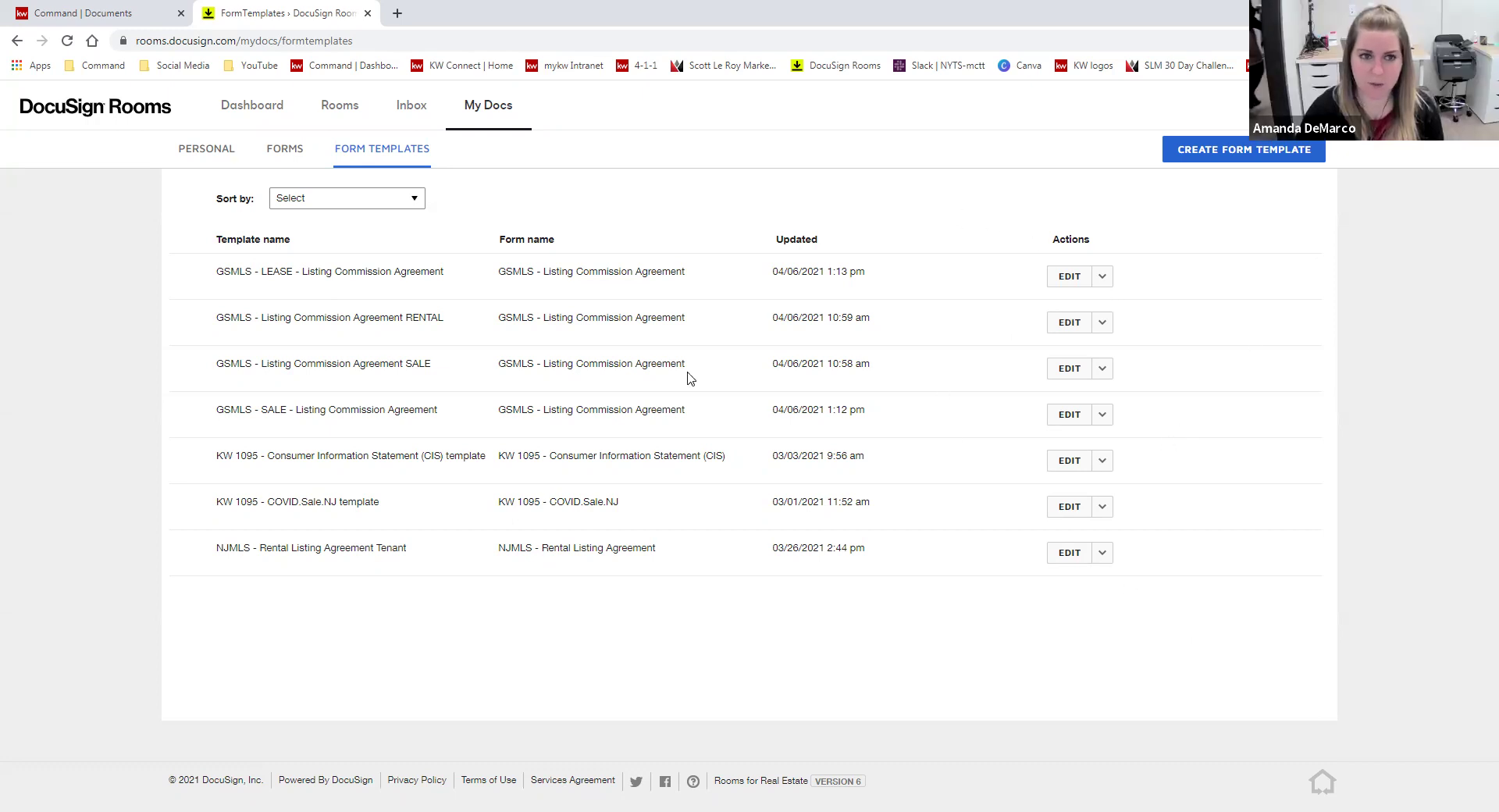
{"action": "left_click", "coordinate": [349, 115]}
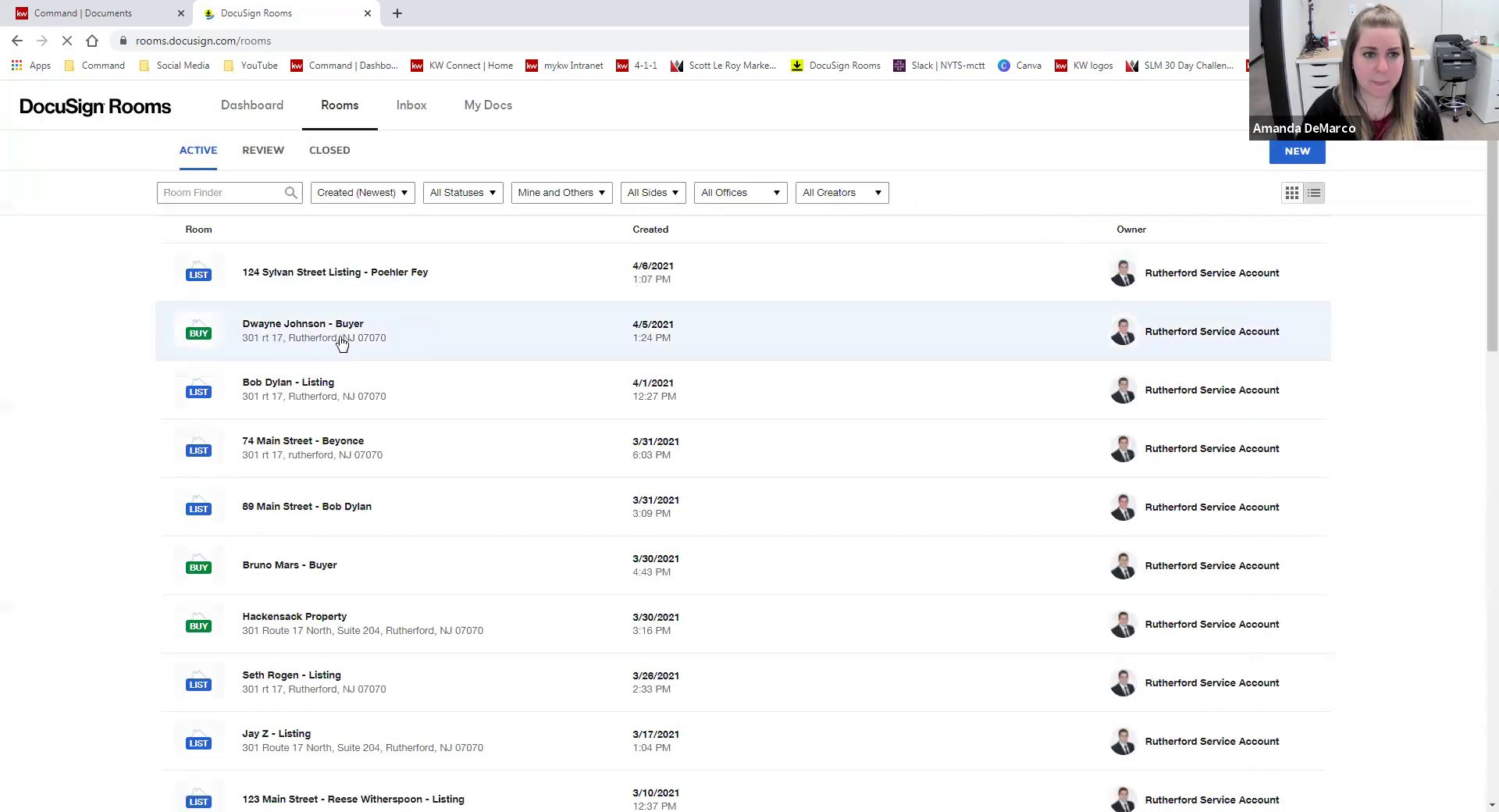
{"action": "left_click", "coordinate": [712, 334]}
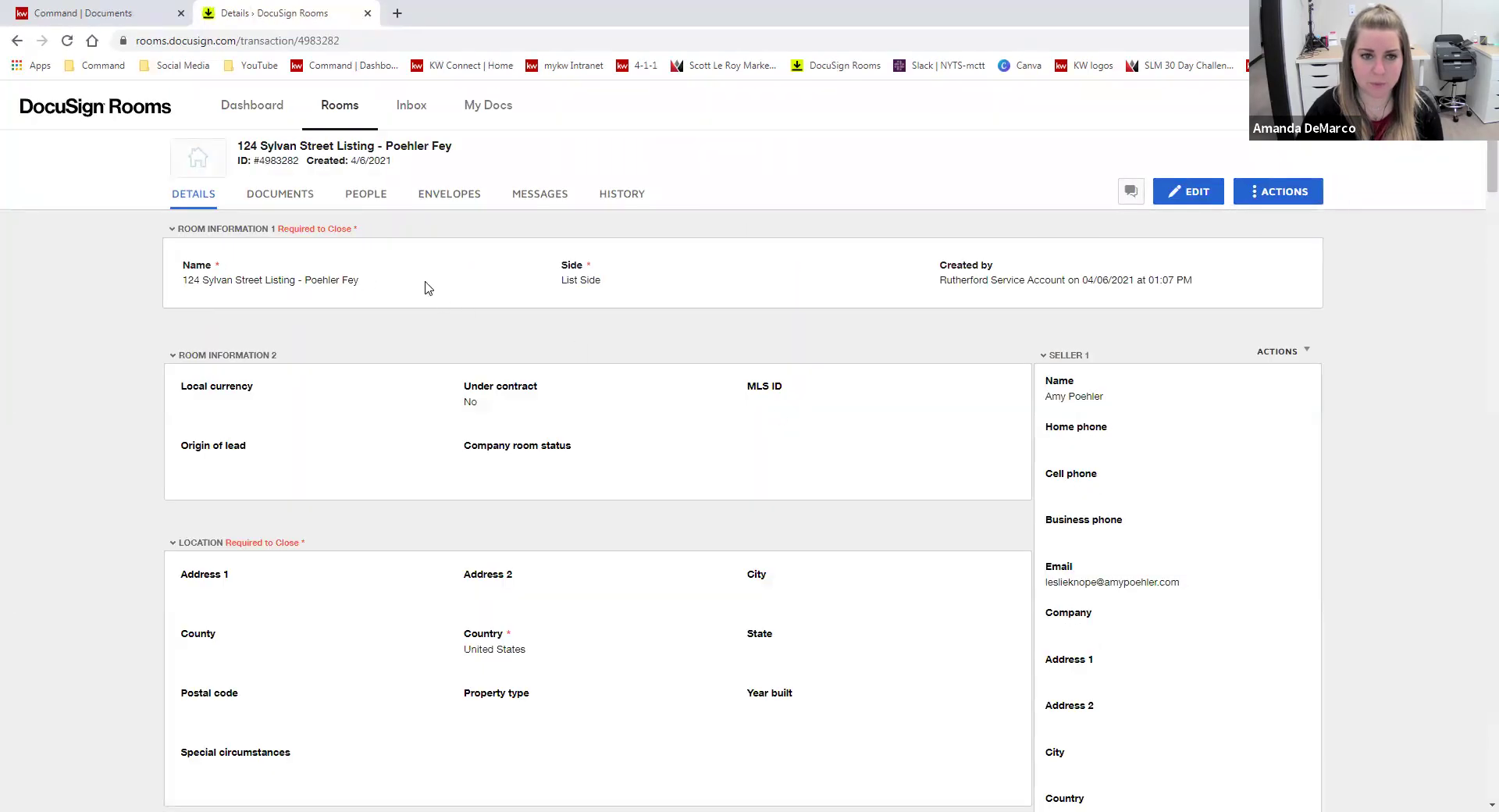
{"action": "left_click", "coordinate": [297, 202]}
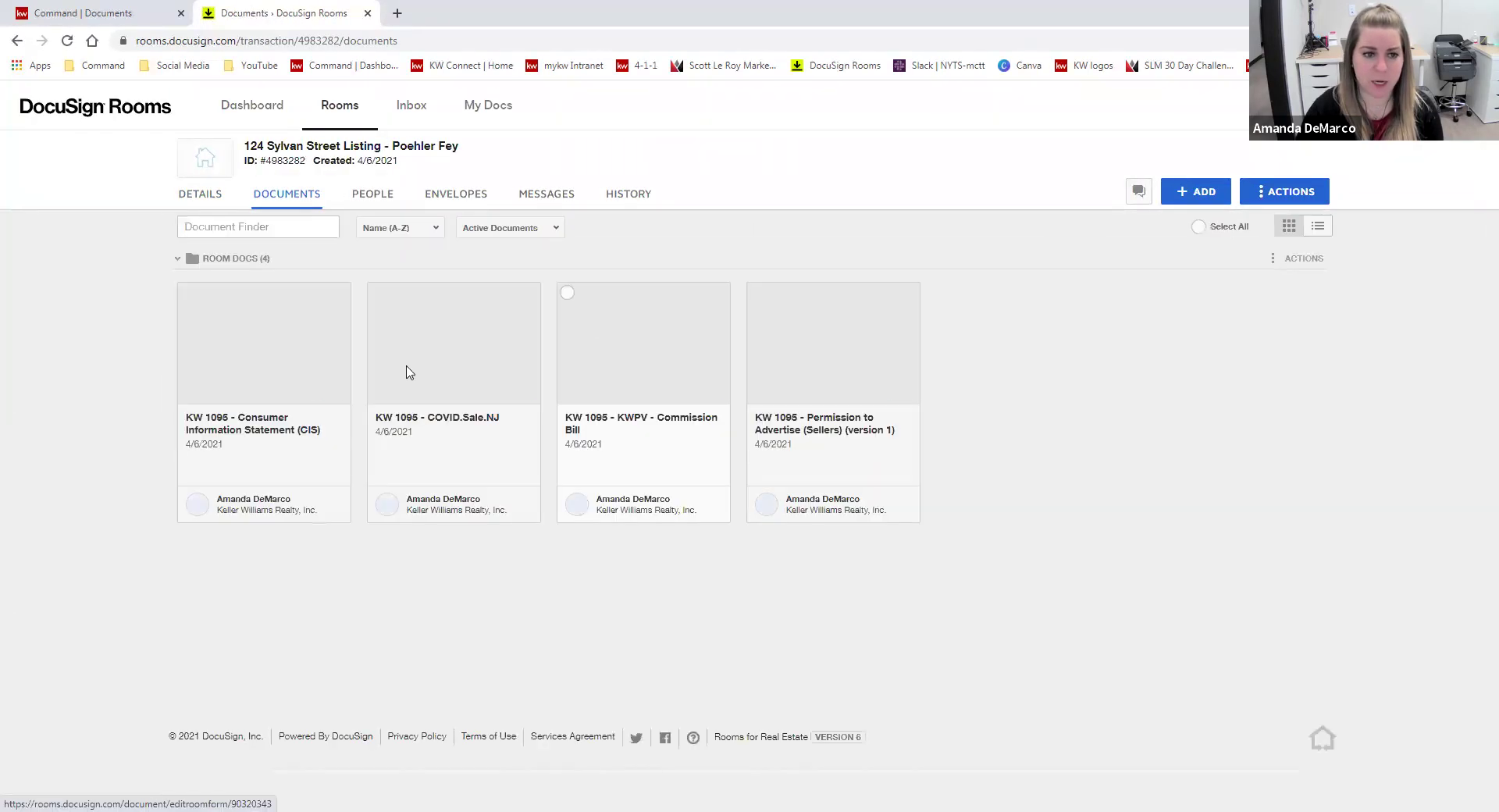
- Add GSMLS - Listing Commission Agreement from the GSMLS DocuSign Forms library, searching 'agr'
{"action": "left_click", "coordinate": [1195, 192]}
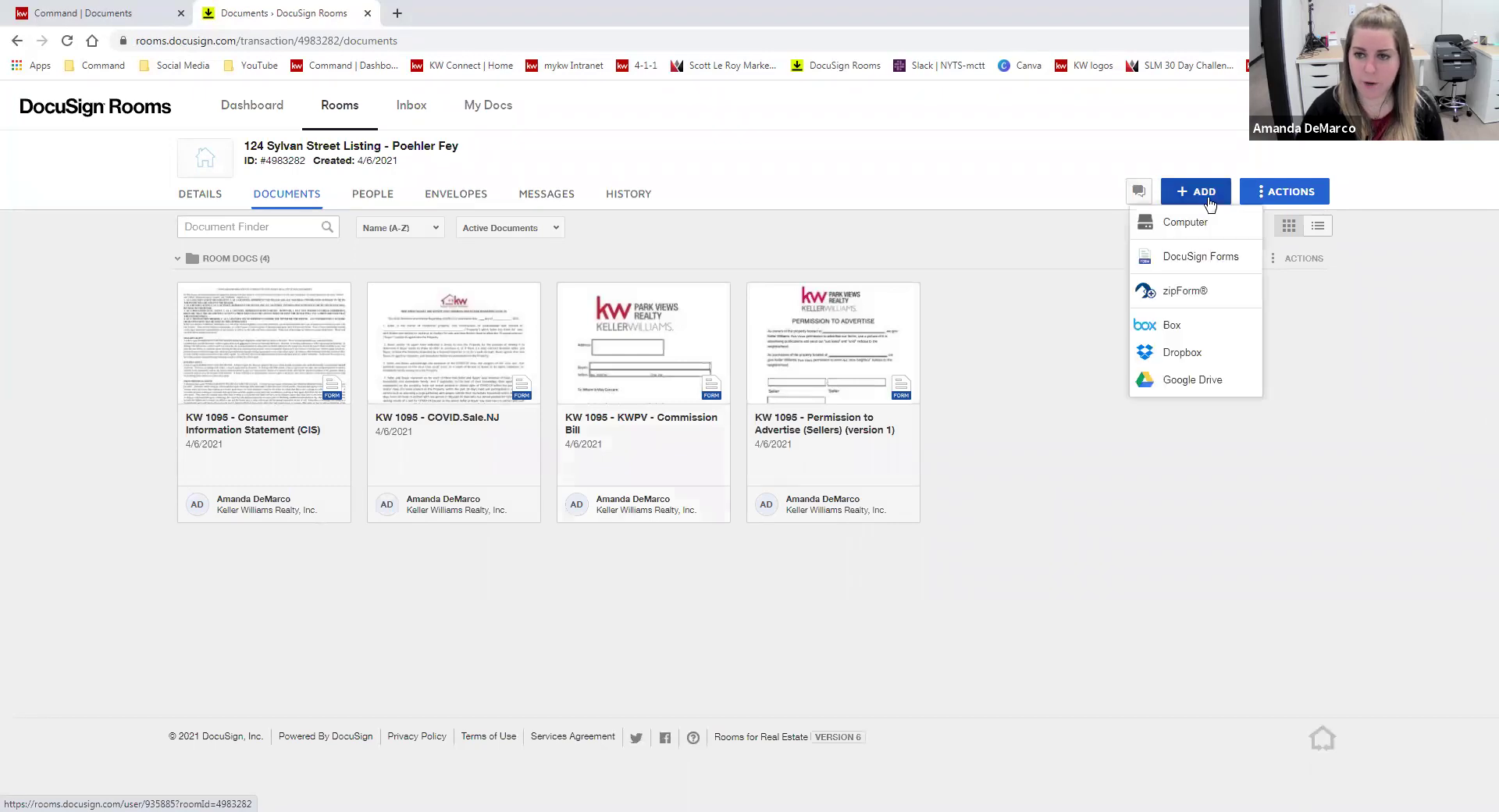
{"action": "left_click", "coordinate": [1202, 254]}
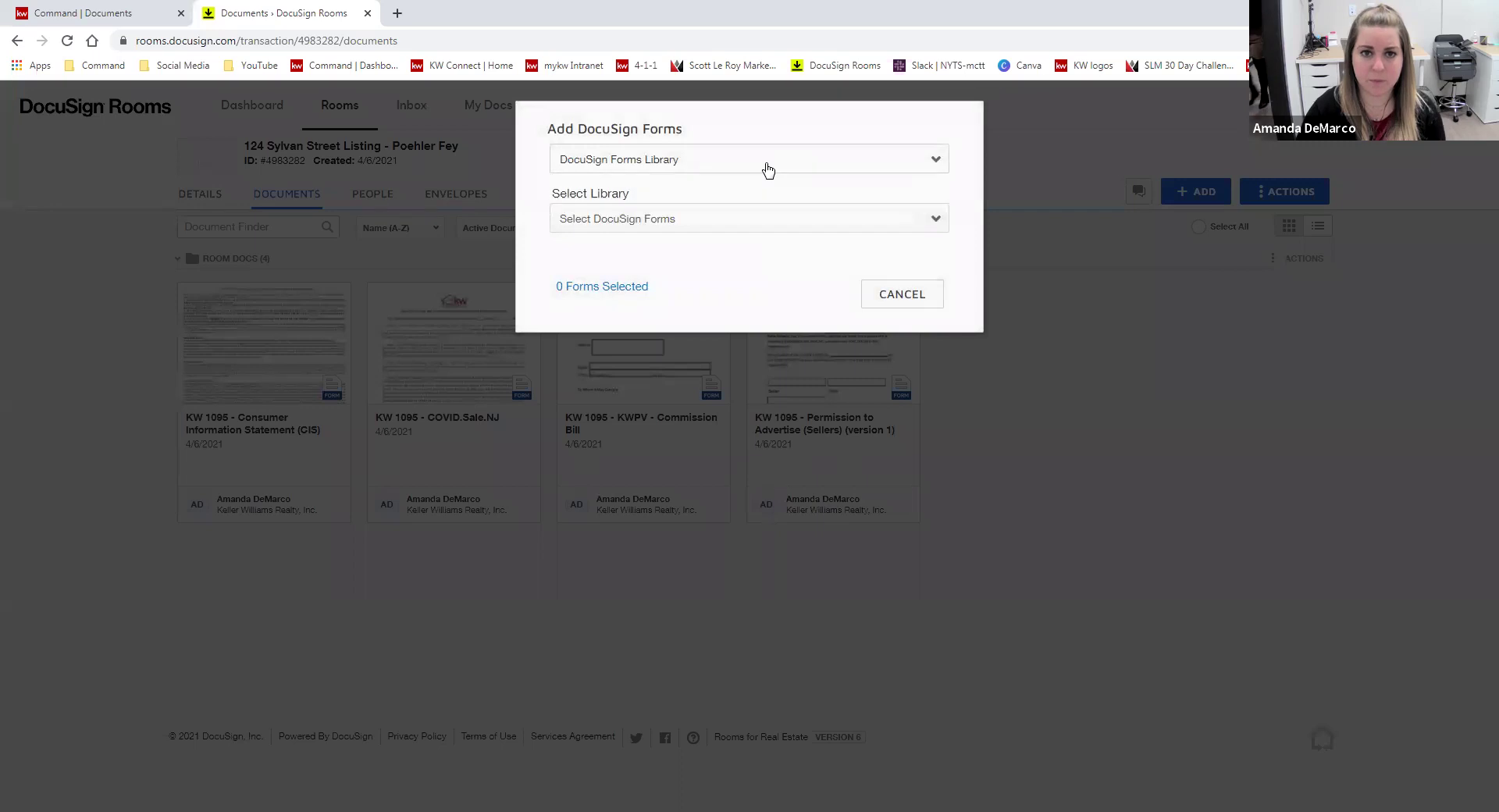
{"action": "left_click", "coordinate": [724, 225]}
{"action": "left_click", "coordinate": [718, 296]}
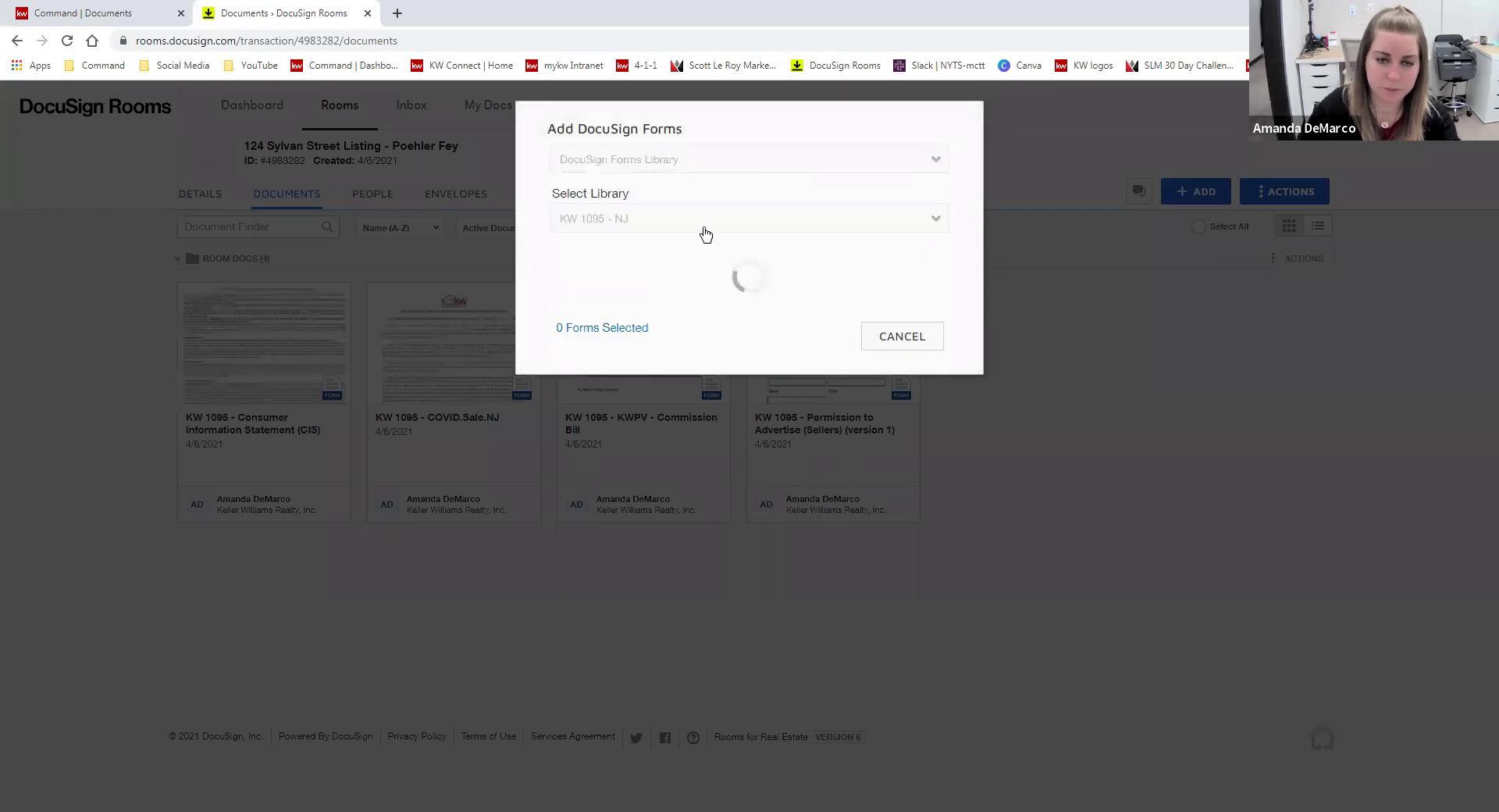
{"action": "left_click", "coordinate": [701, 226]}
{"action": "left_click", "coordinate": [689, 269]}
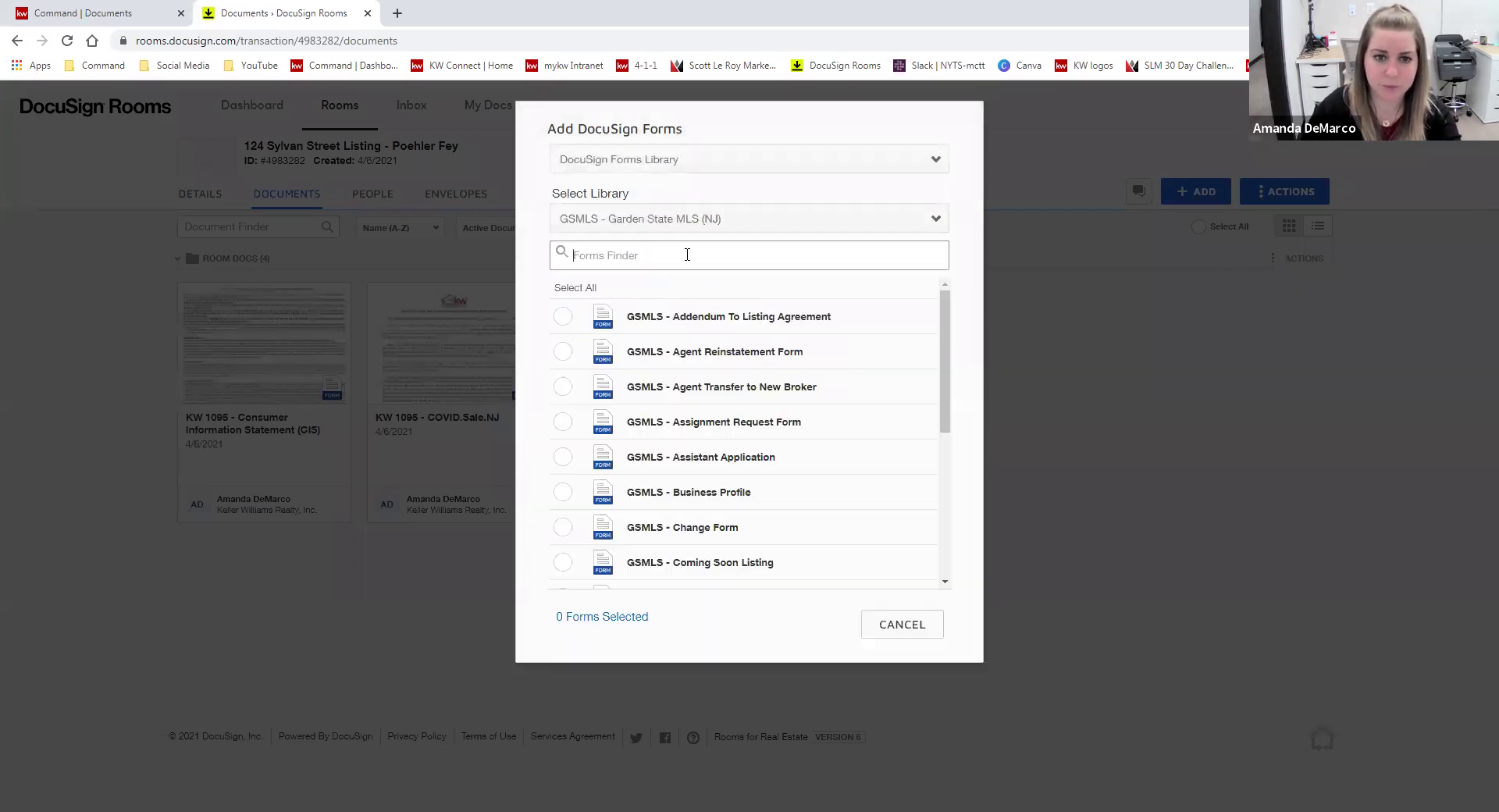
{"action": "type", "text": "agree"}
{"action": "left_click", "coordinate": [562, 351]}
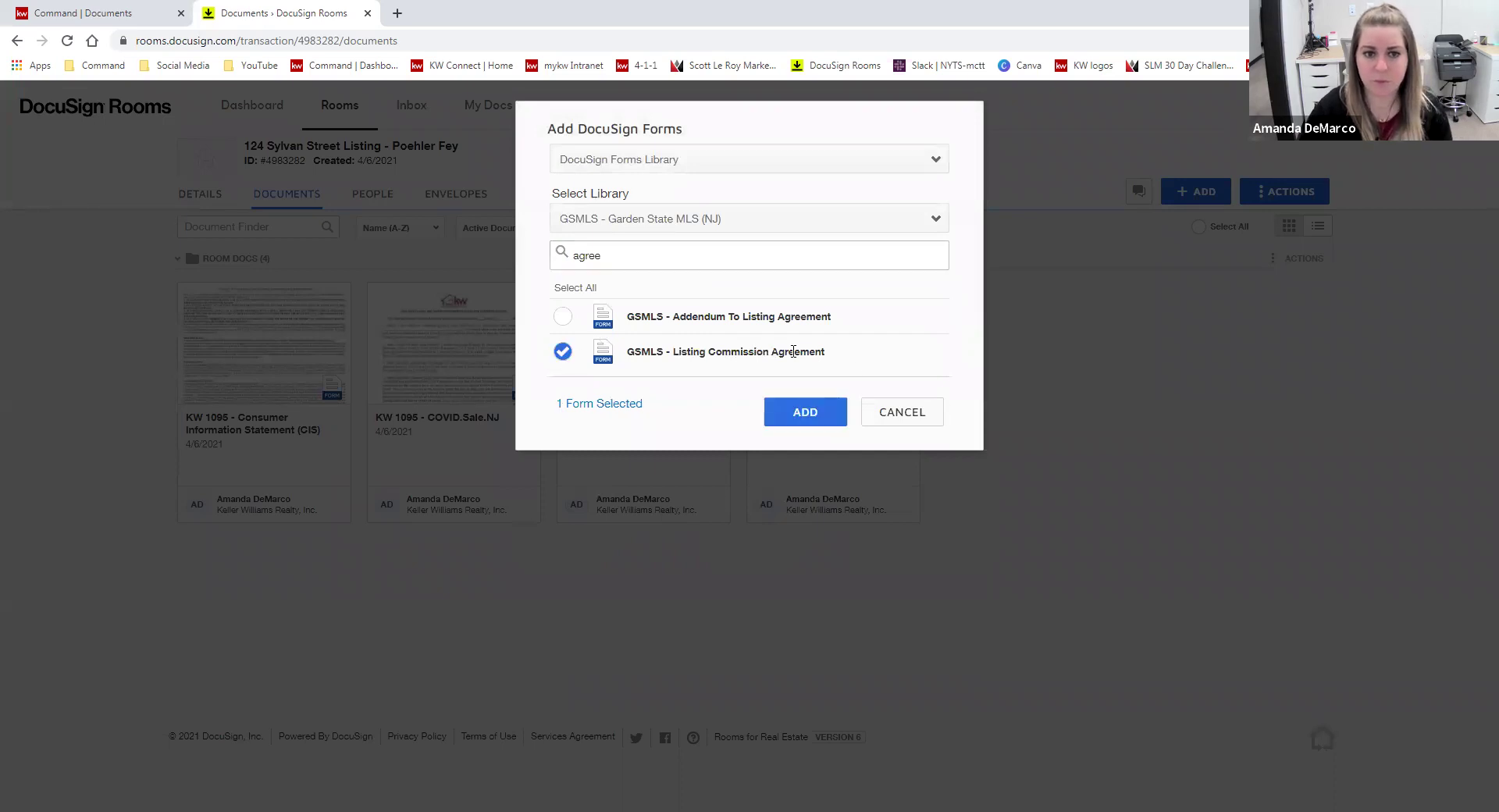
{"action": "left_click", "coordinate": [806, 413]}
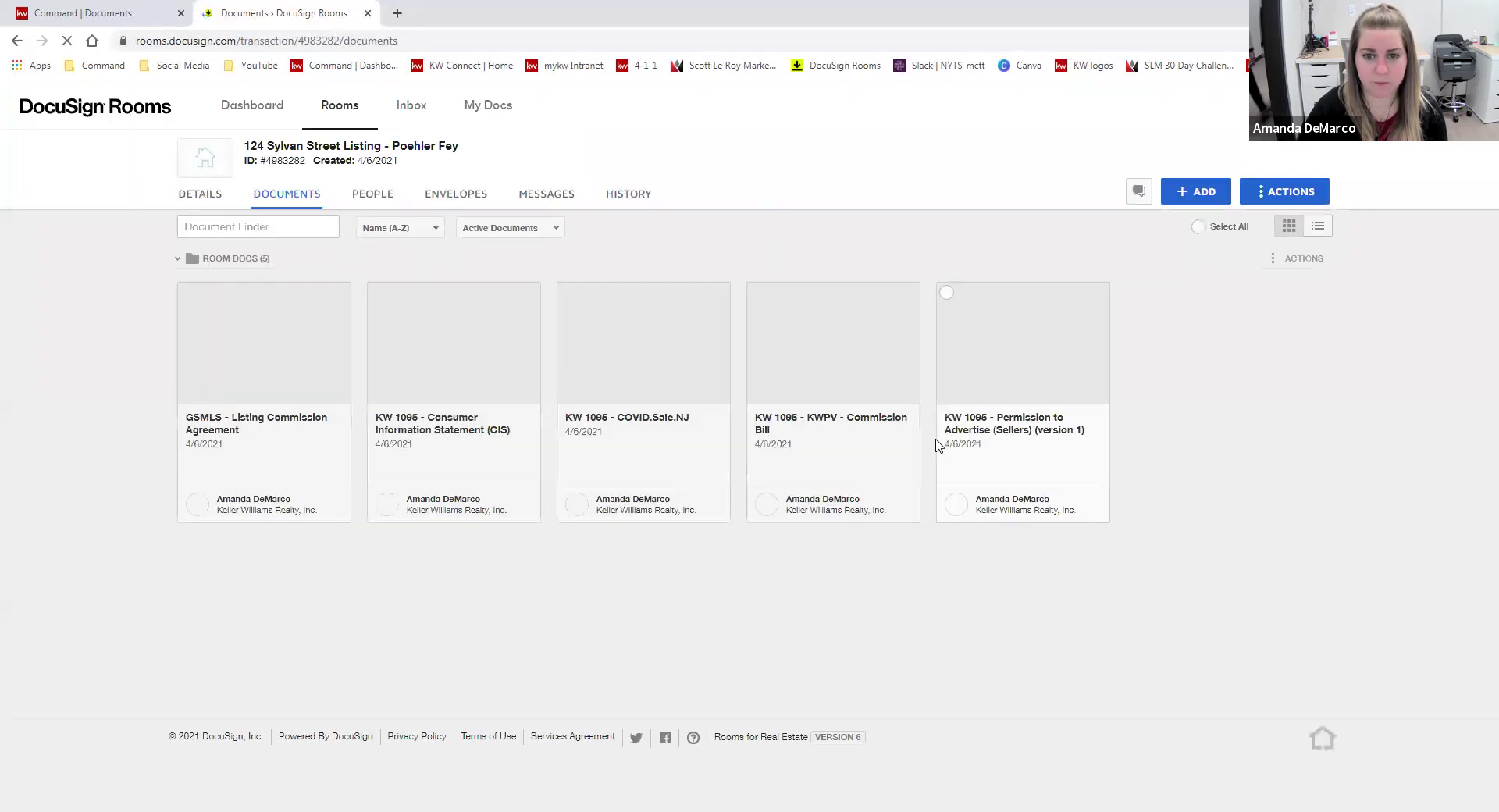
- Apply the GSMLS - SALE - Listing Commission Agreement form template to the new GSMLS document card
{"action": "right_click", "coordinate": [256, 344]}
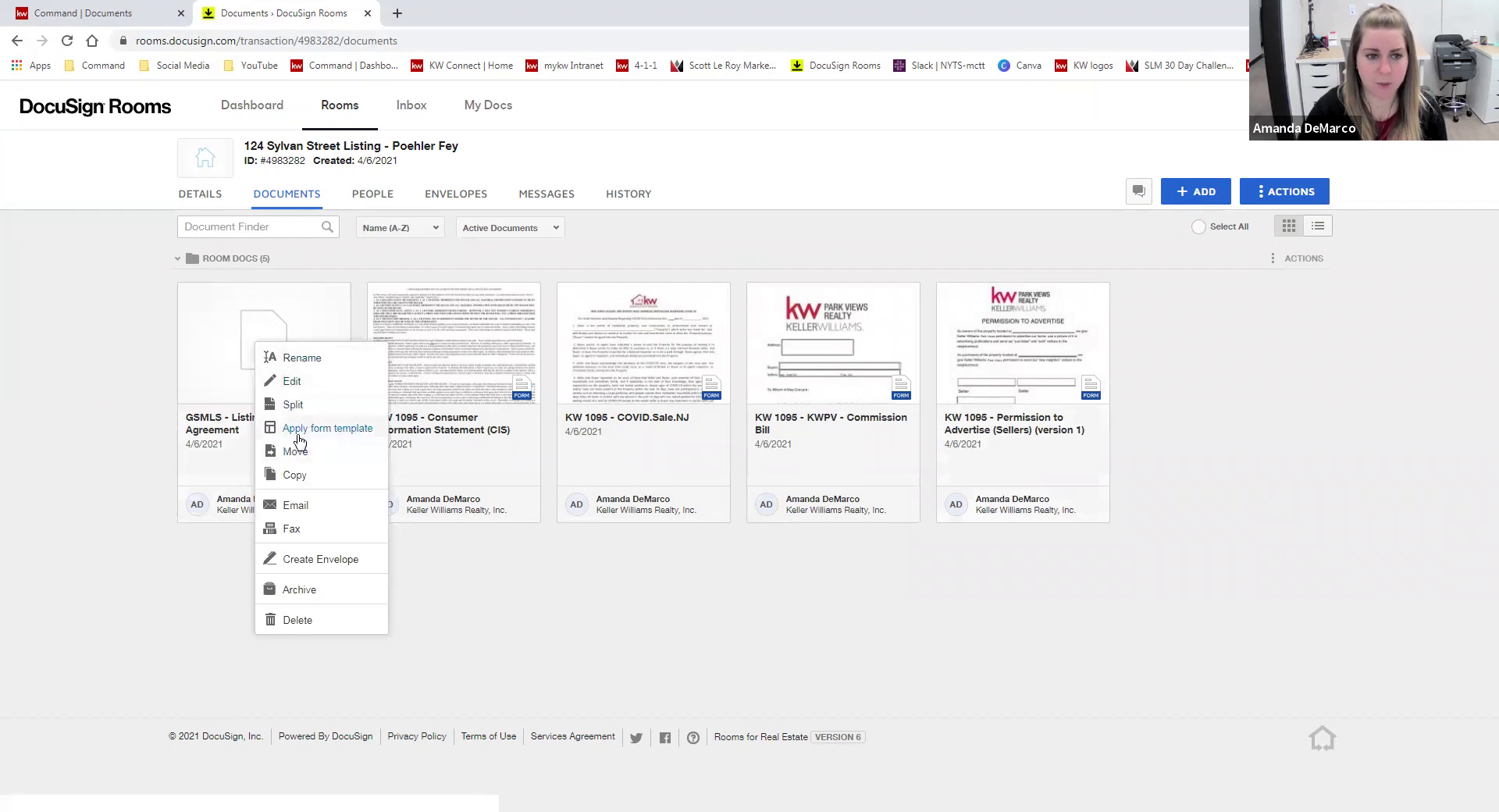
{"action": "left_click", "coordinate": [356, 430]}
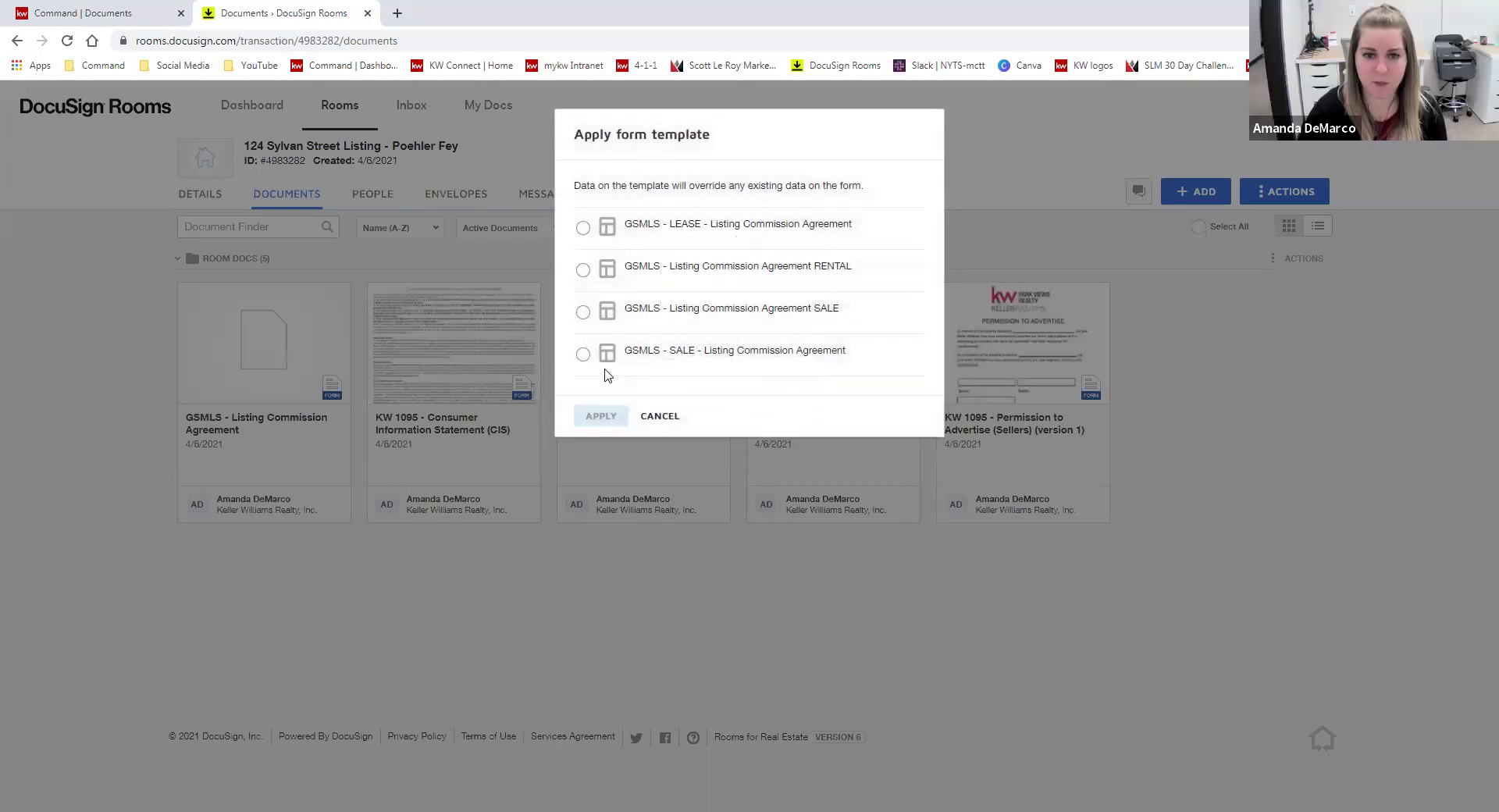
{"action": "left_click", "coordinate": [582, 355]}
{"action": "left_click", "coordinate": [598, 418]}
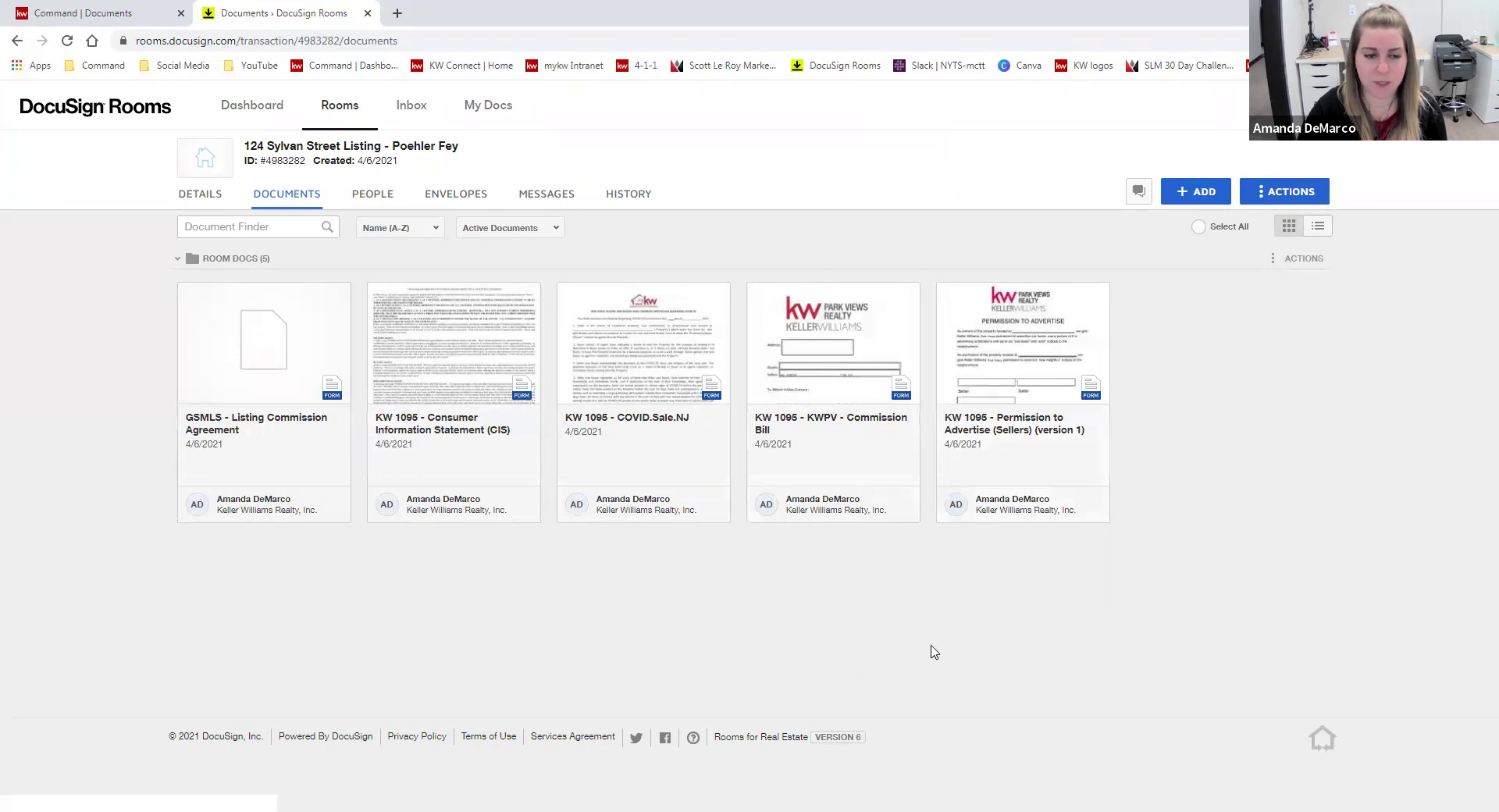
- Review the prefilled GSMLS - Listing Commission Agreement form, then save and close it
{"action": "left_click", "coordinate": [275, 374]}
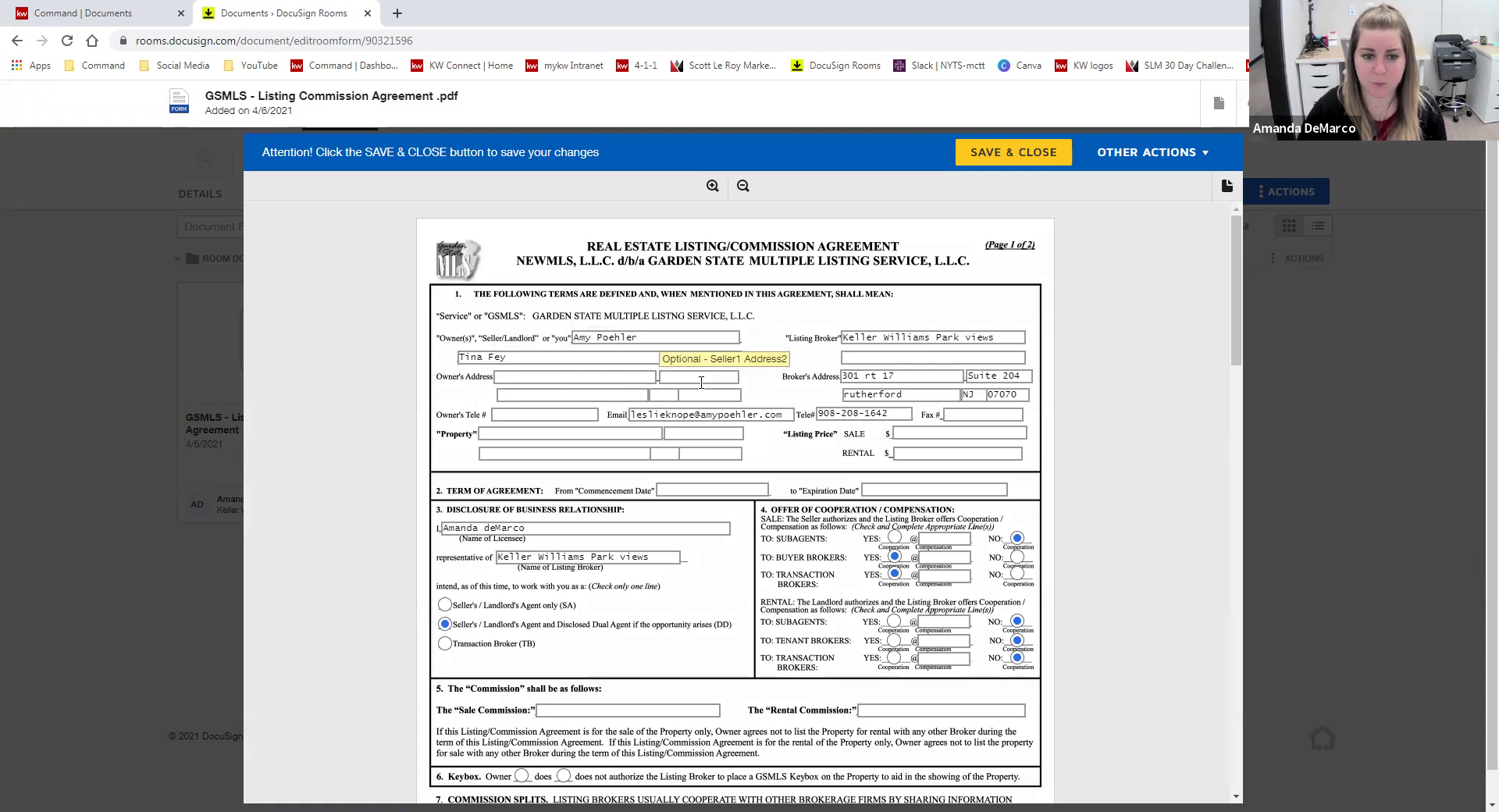
{"action": "scroll", "coordinate": [1141, 506], "scroll_direction": "down", "scroll_amount": 10}
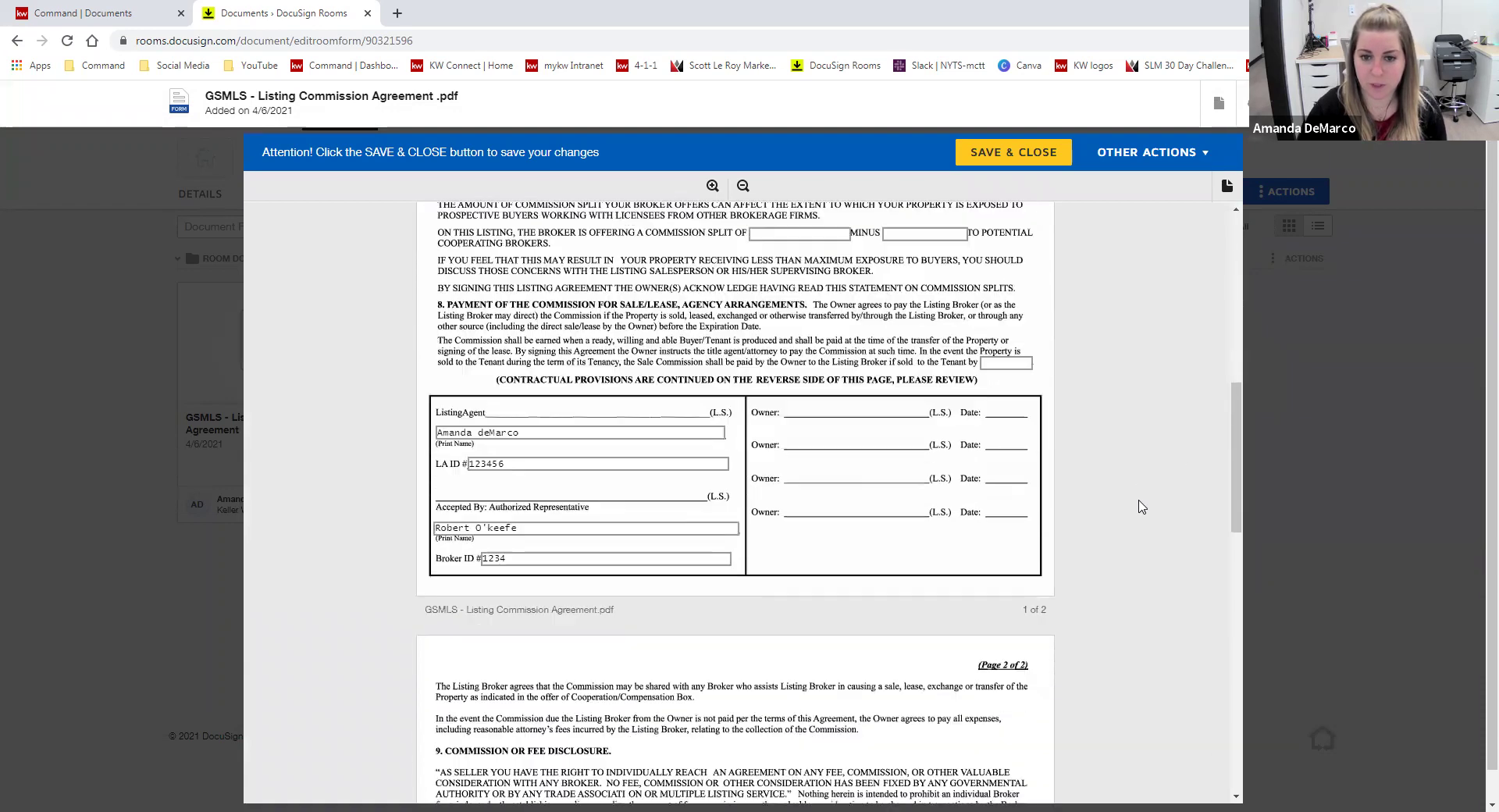
{"action": "scroll", "coordinate": [898, 503], "scroll_direction": "up", "scroll_amount": 6}
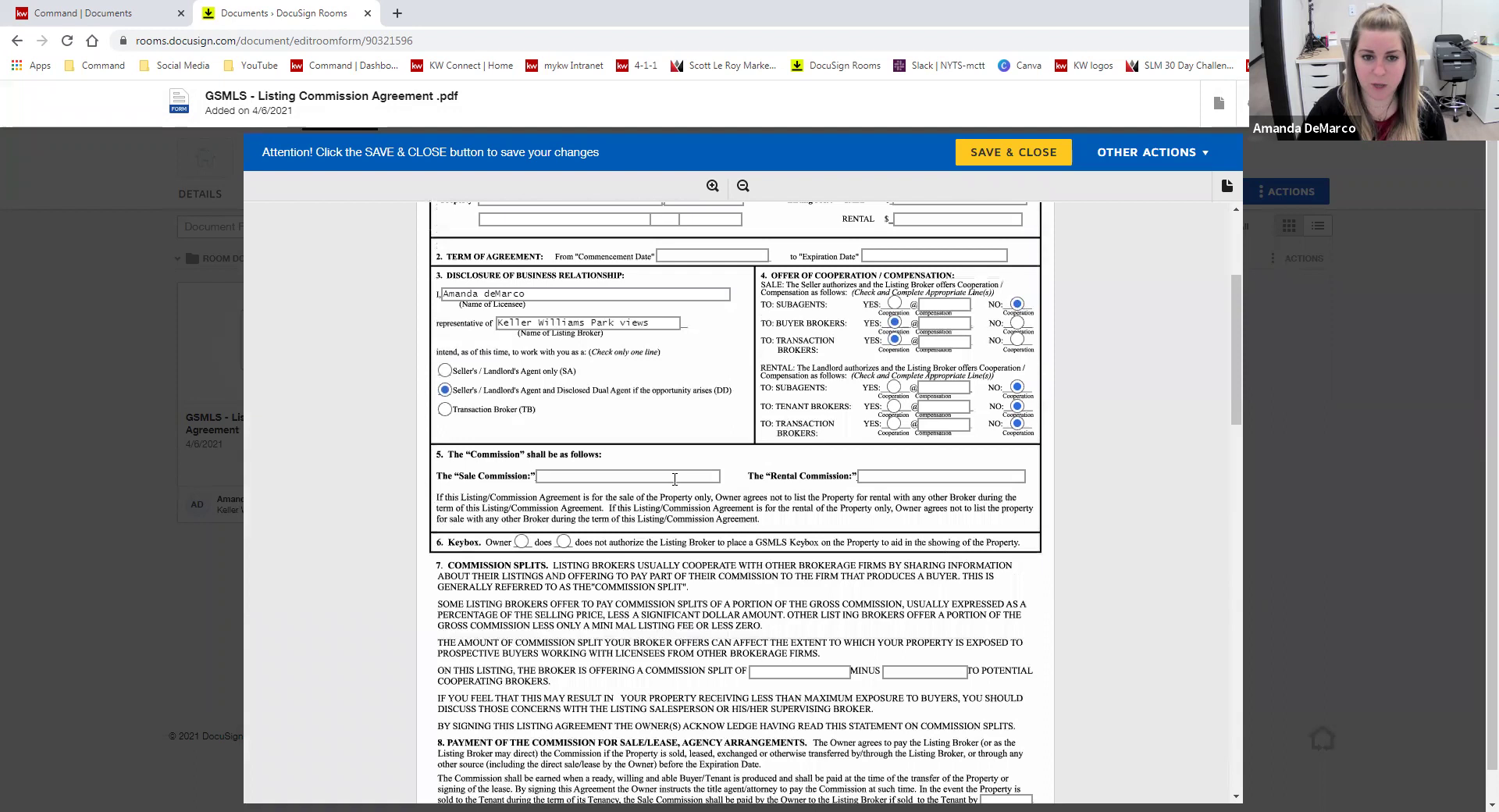
{"action": "left_click", "coordinate": [1050, 154]}
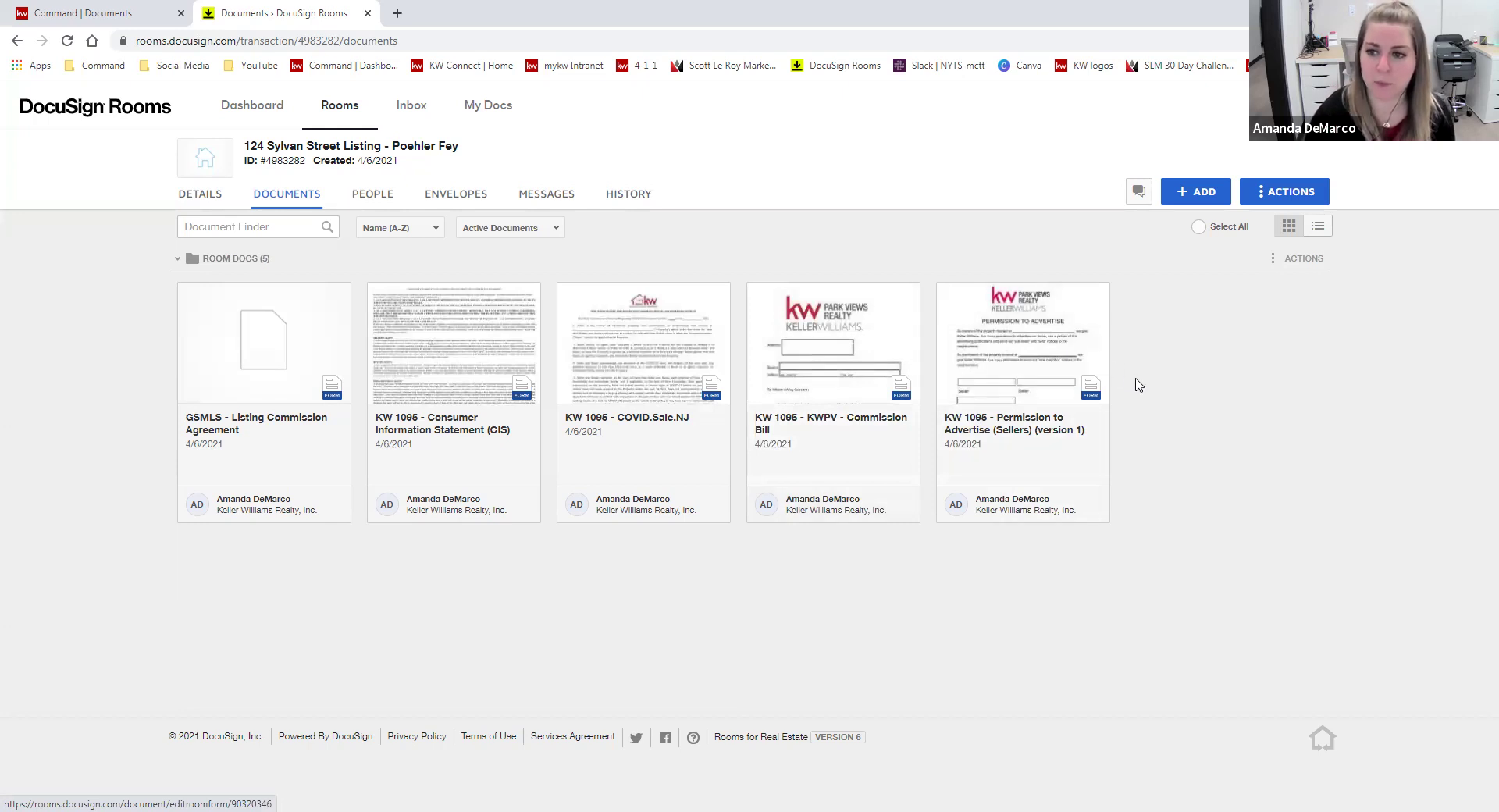
{"action": "left_click", "coordinate": [1278, 197]}
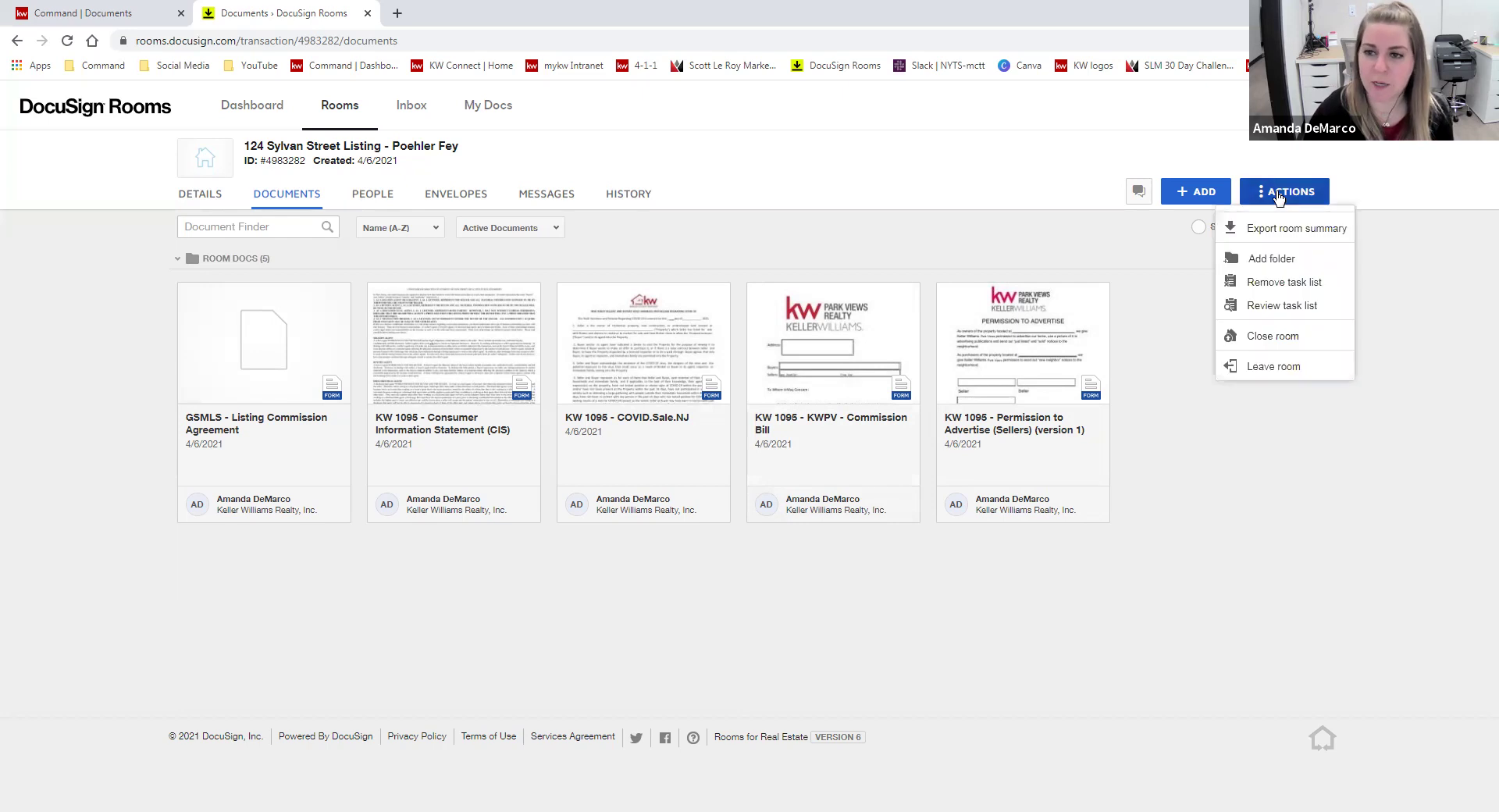
{"action": "left_click", "coordinate": [1275, 260]}
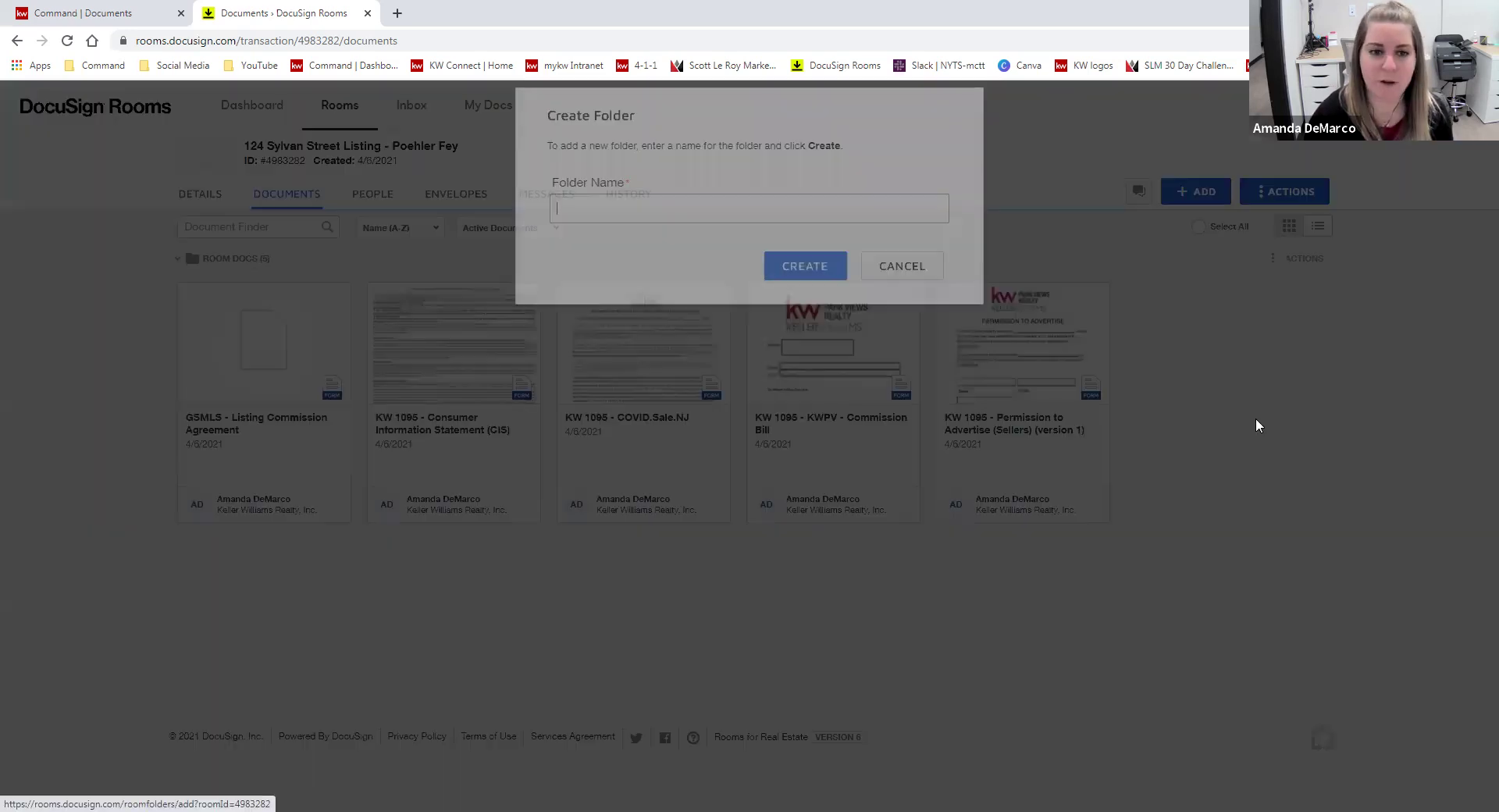
{"action": "type", "text": "Signed Docs"}
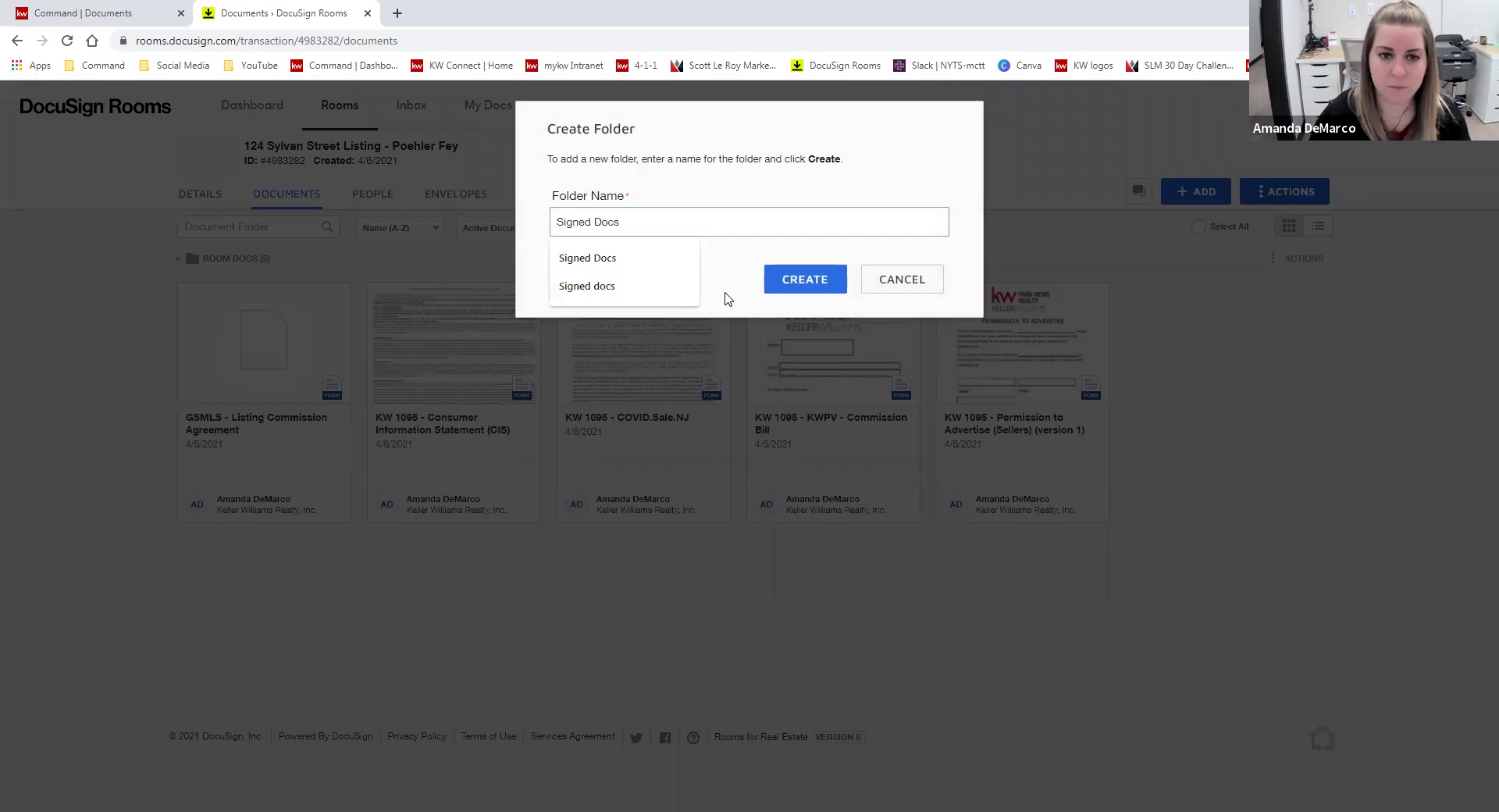
{"action": "left_click", "coordinate": [726, 299]}
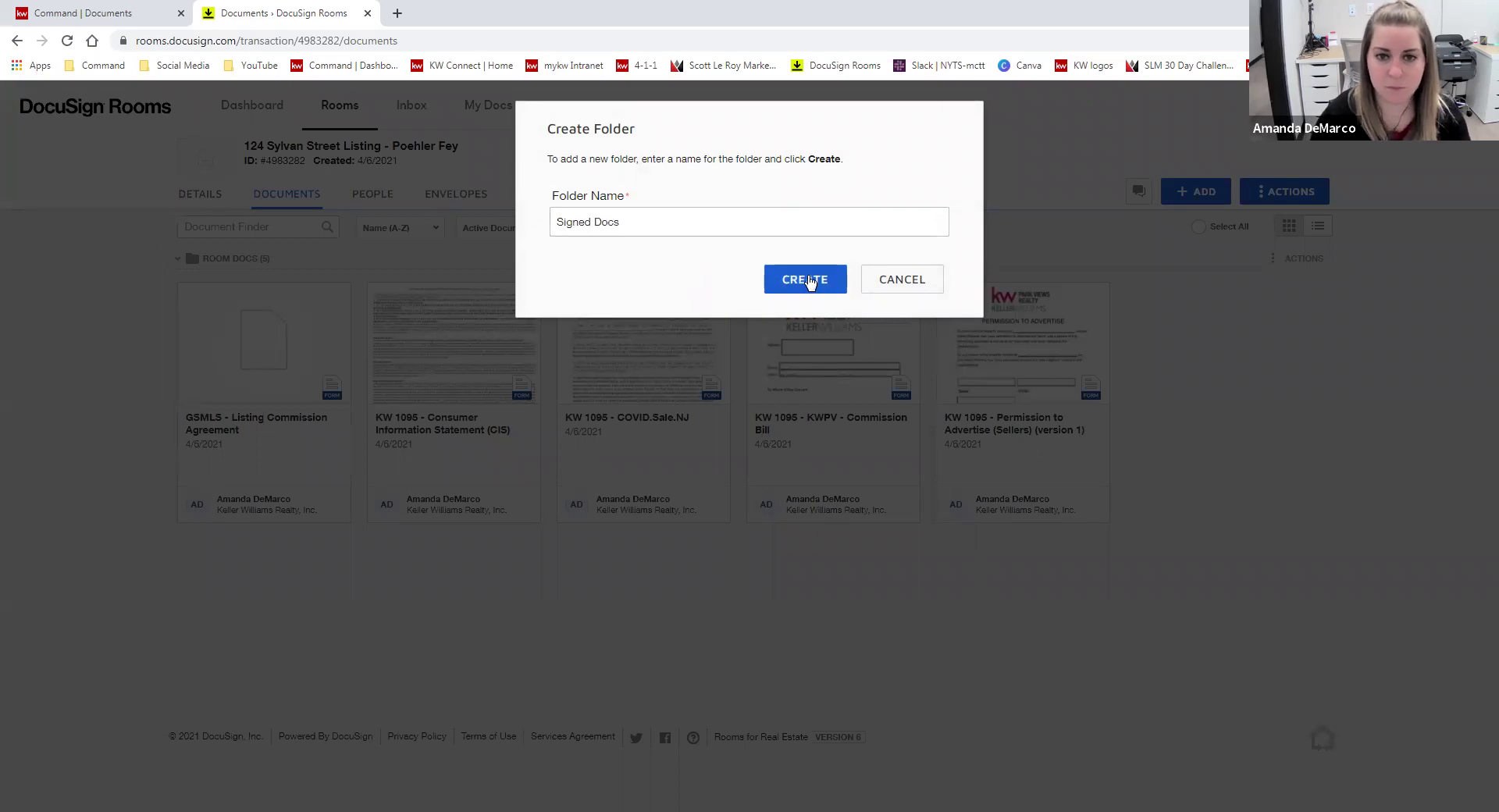
{"action": "left_click", "coordinate": [809, 283]}
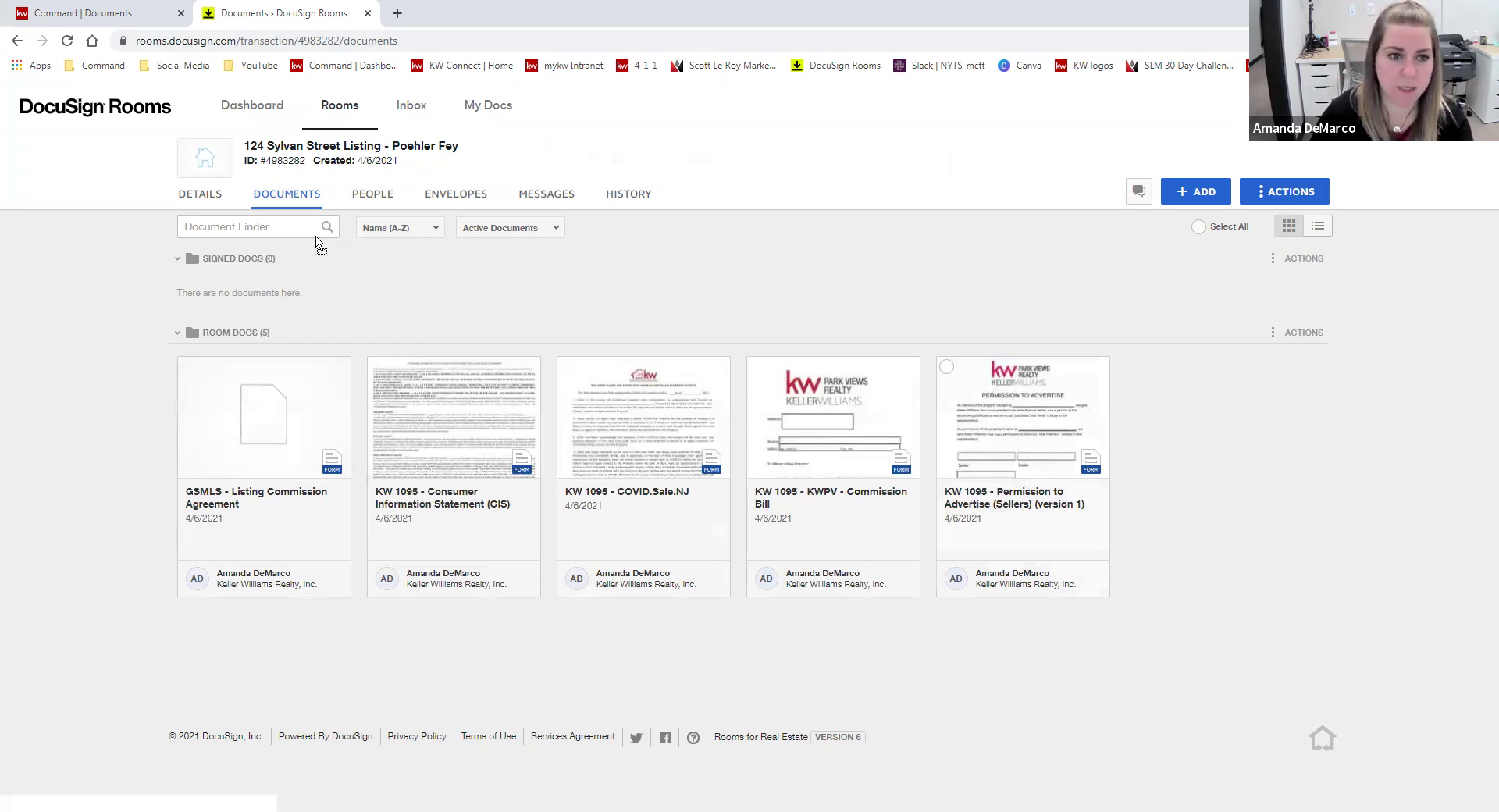
- Move Permission to Advertise into Signed Docs and rename it 'Permission to Advertise Signed', dropping the KW 1095 prefix
{"action": "left_click_drag", "start_coordinate": [273, 244], "coordinate": [257, 258]}
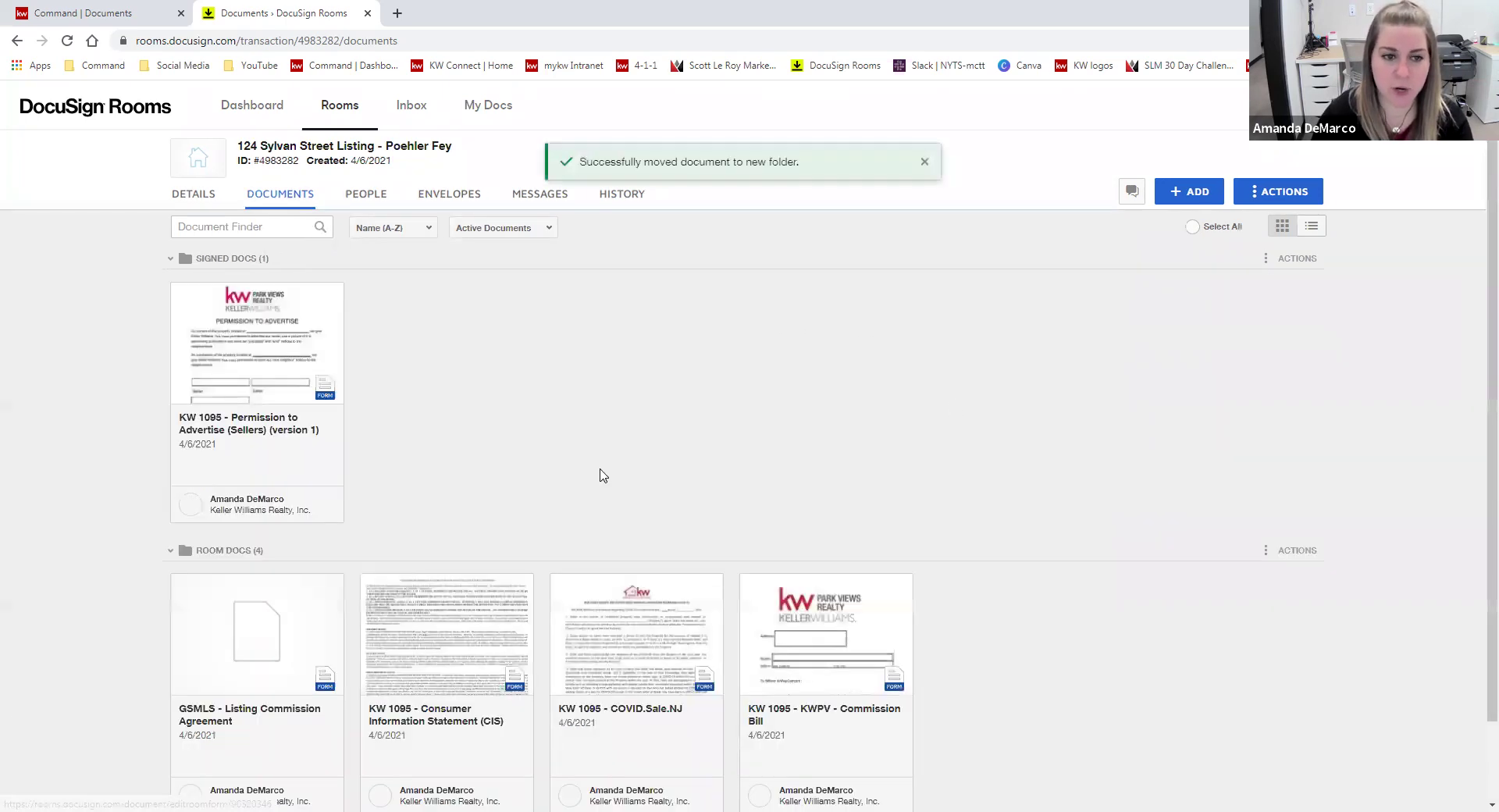
{"action": "right_click", "coordinate": [242, 426]}
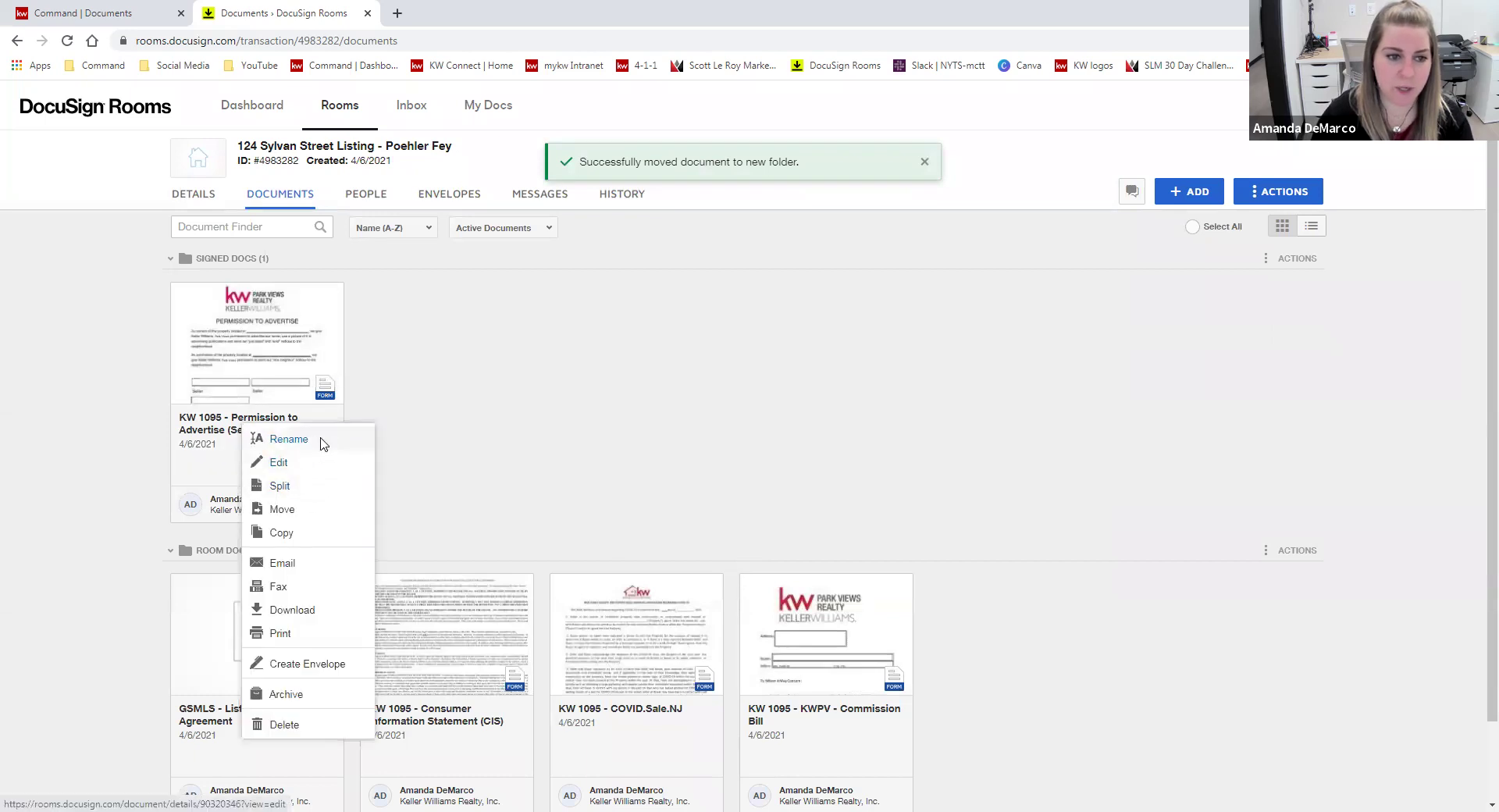
{"action": "left_click", "coordinate": [322, 442]}
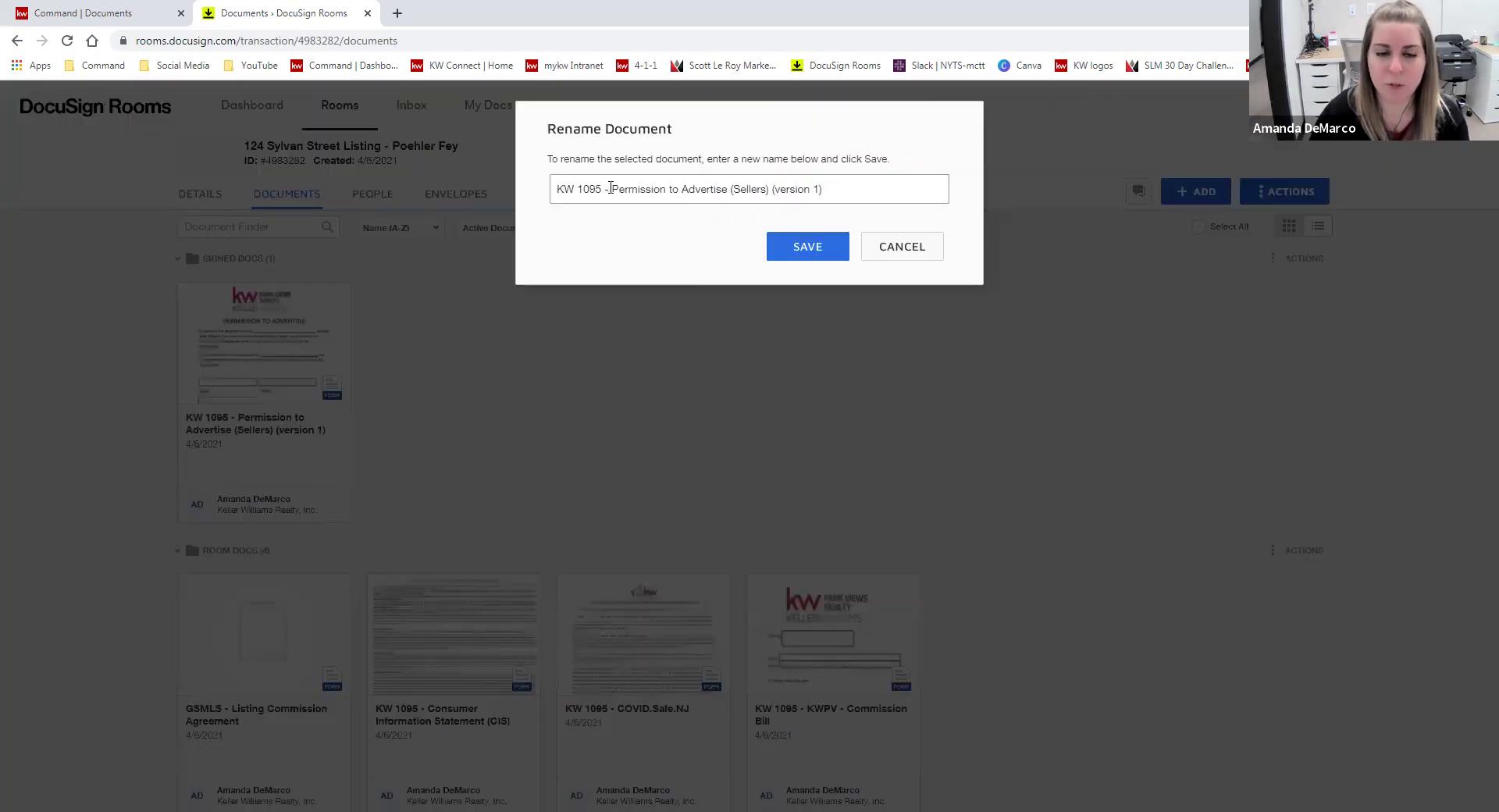
{"action": "left_click_drag", "start_coordinate": [615, 190], "coordinate": [514, 193]}
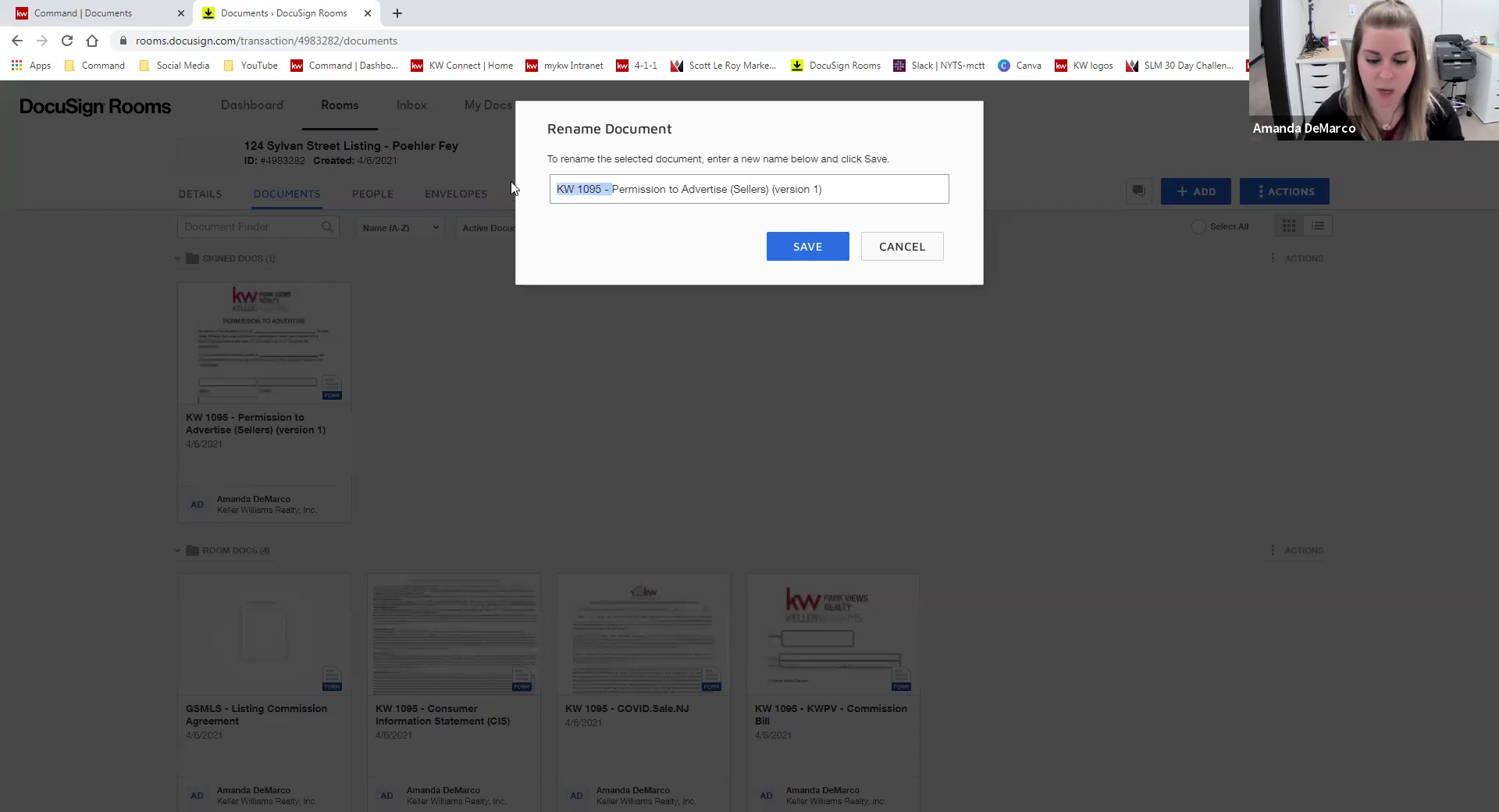
{"action": "key", "text": "BackSpace"}
{"action": "left_click_drag", "start_coordinate": [809, 188], "coordinate": [681, 185]}
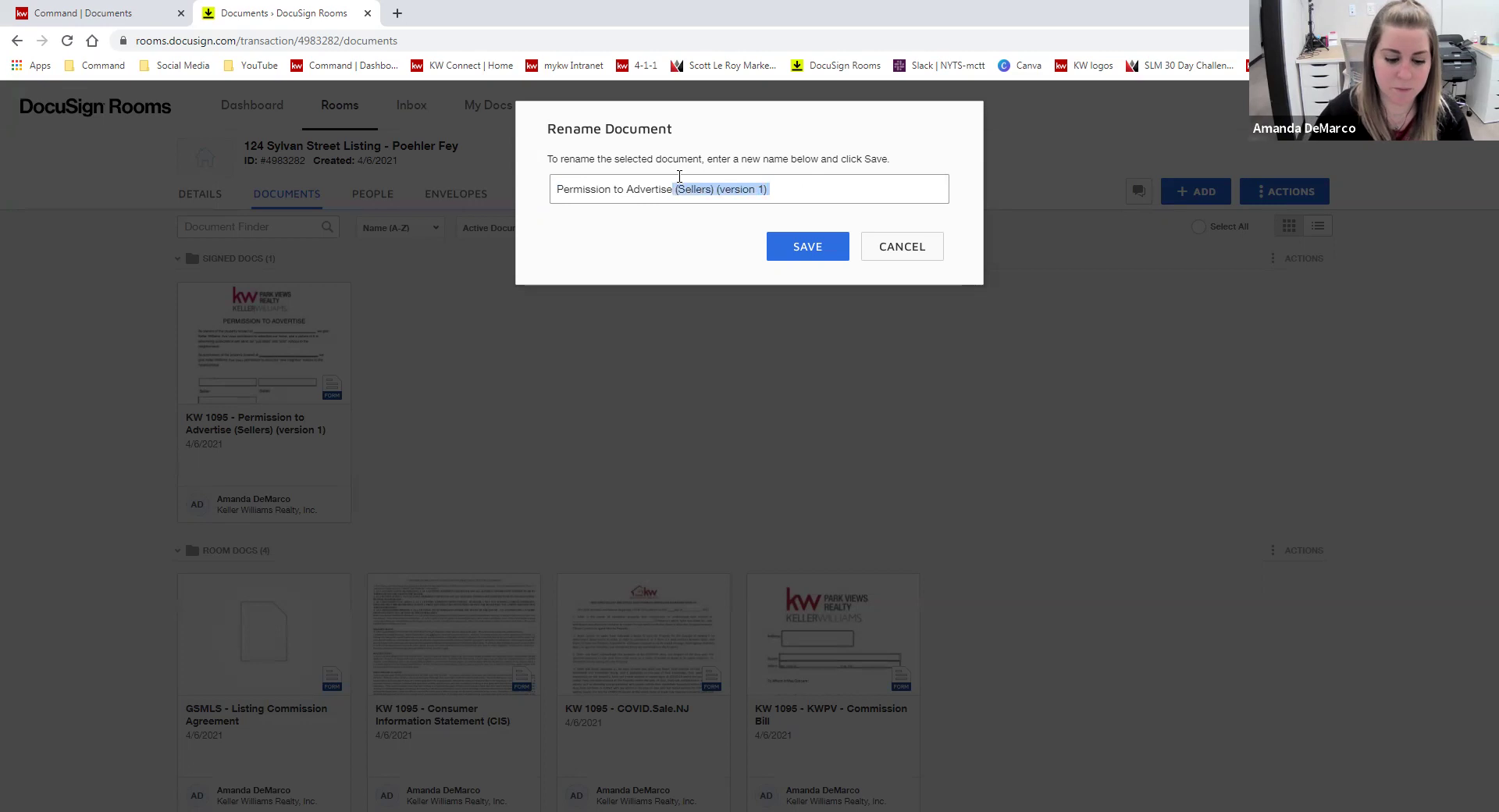
{"action": "type", "text": "S"}
{"action": "left_click", "coordinate": [810, 247]}
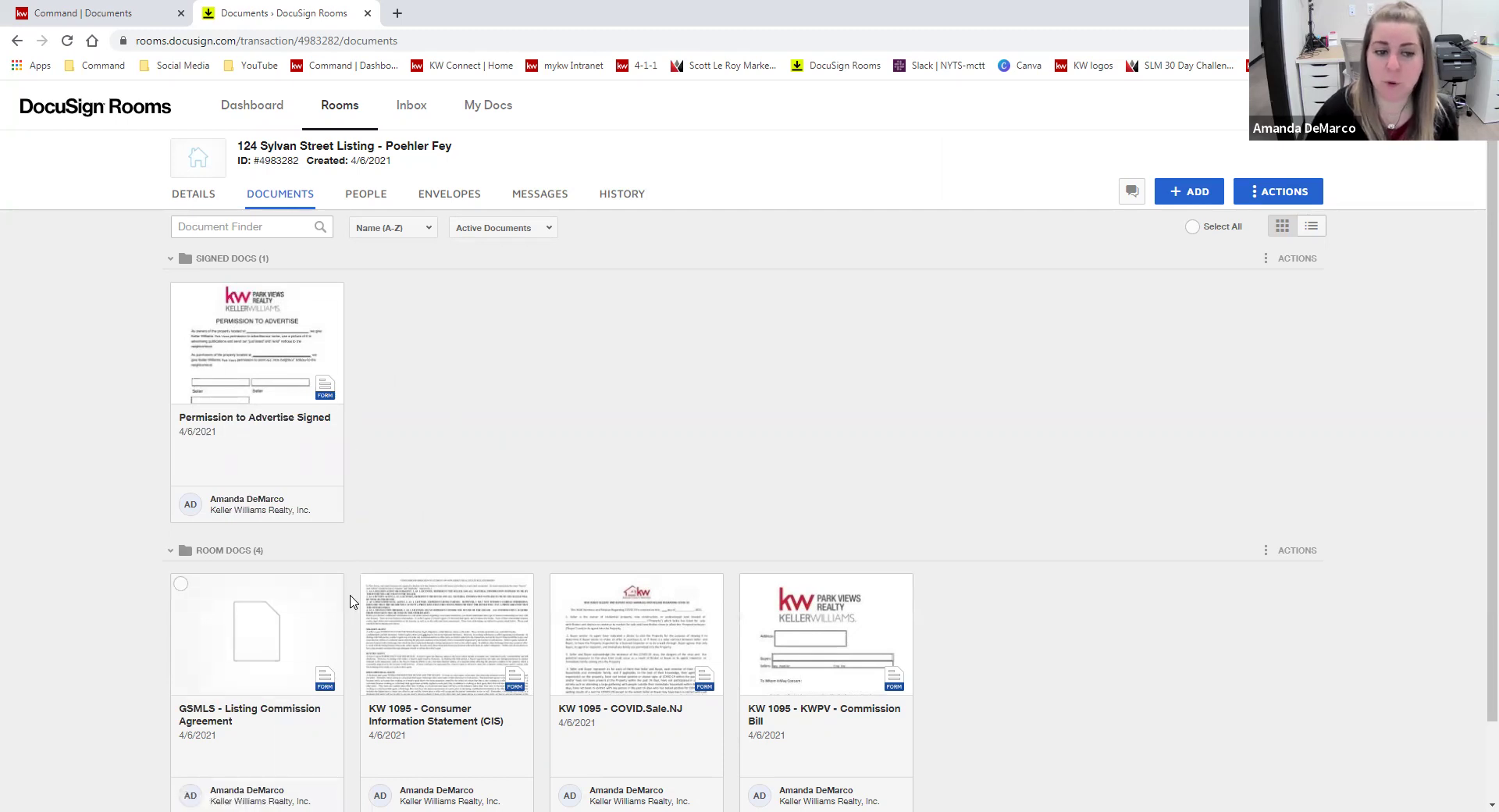
- In Command, attach Permission to Advertise Signed.pdf from DocuSign to the Permission to Advertise checklist item
{"action": "left_click", "coordinate": [147, 15]}
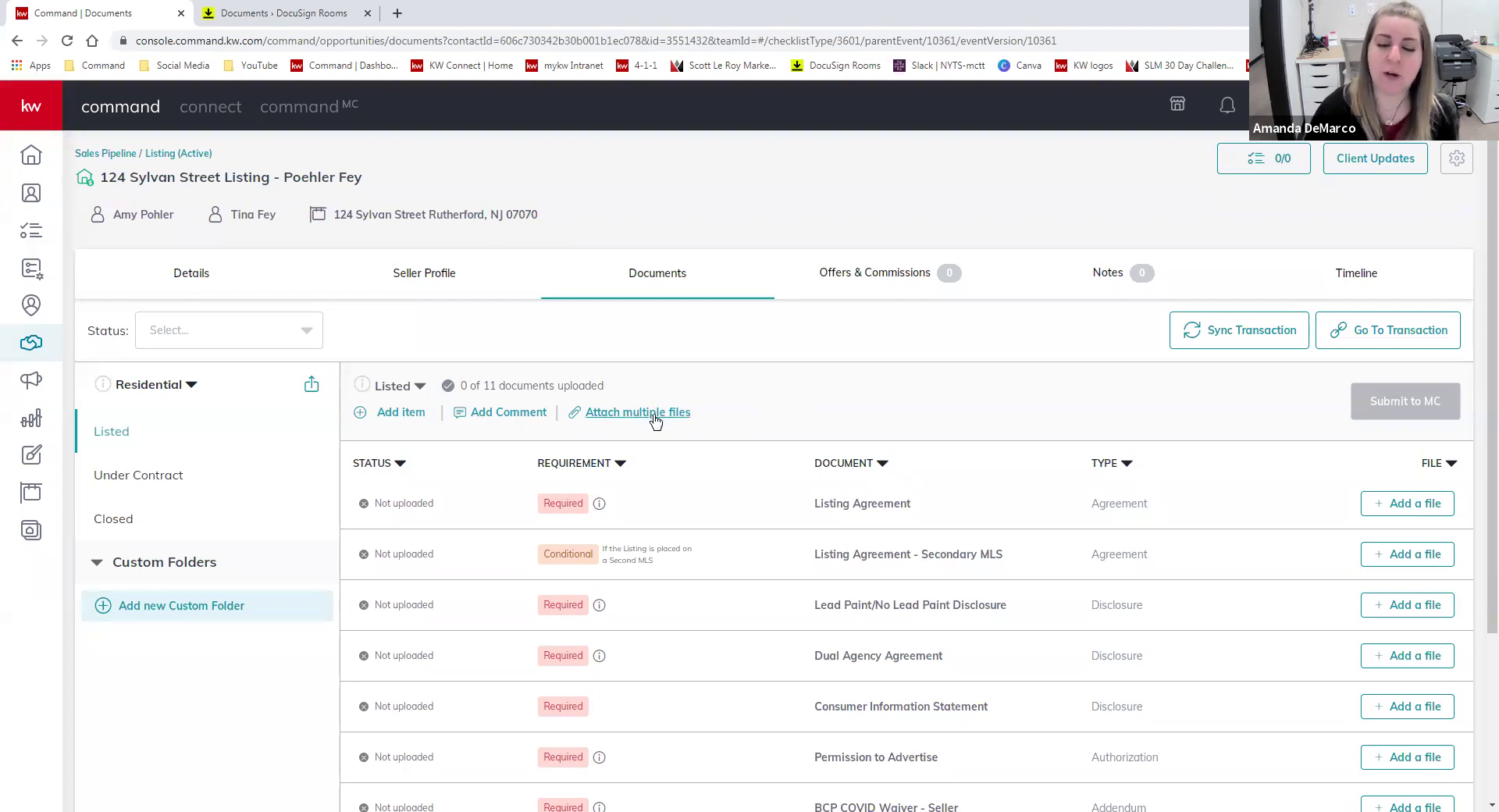
{"action": "left_click", "coordinate": [654, 420]}
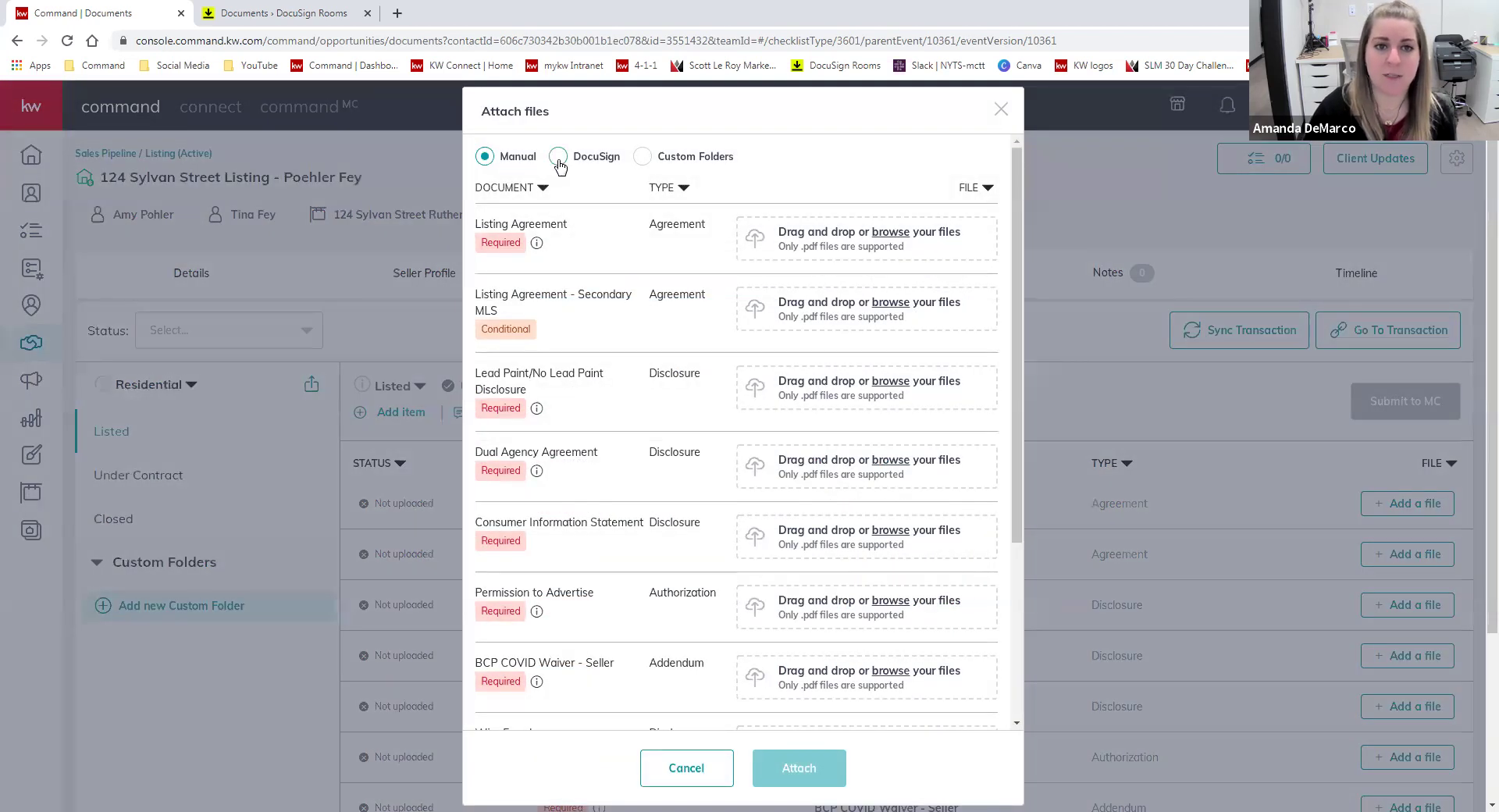
{"action": "left_click", "coordinate": [557, 159]}
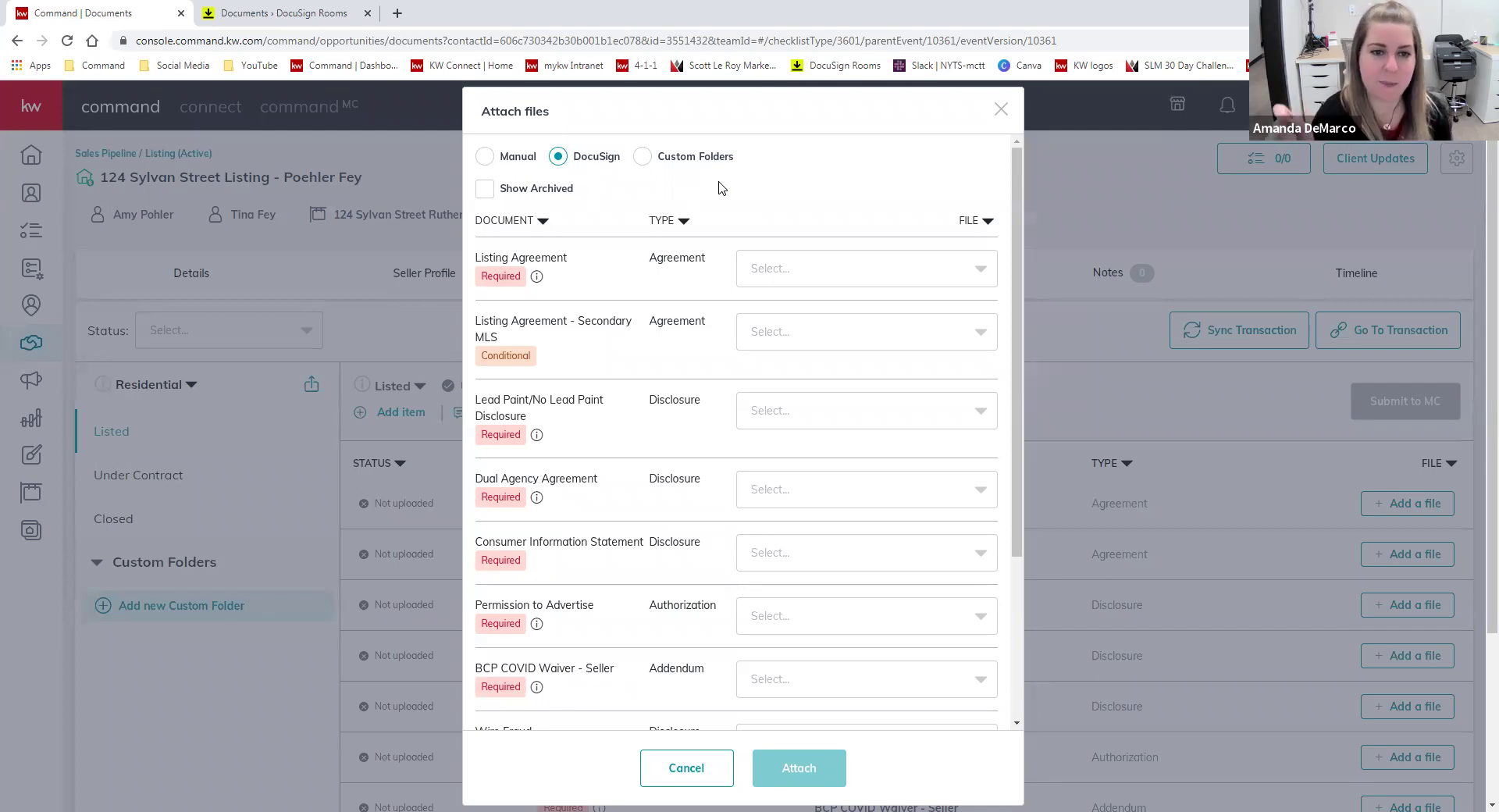
{"action": "scroll", "coordinate": [879, 388], "scroll_direction": "down", "scroll_amount": 2}
{"action": "left_click", "coordinate": [829, 462]}
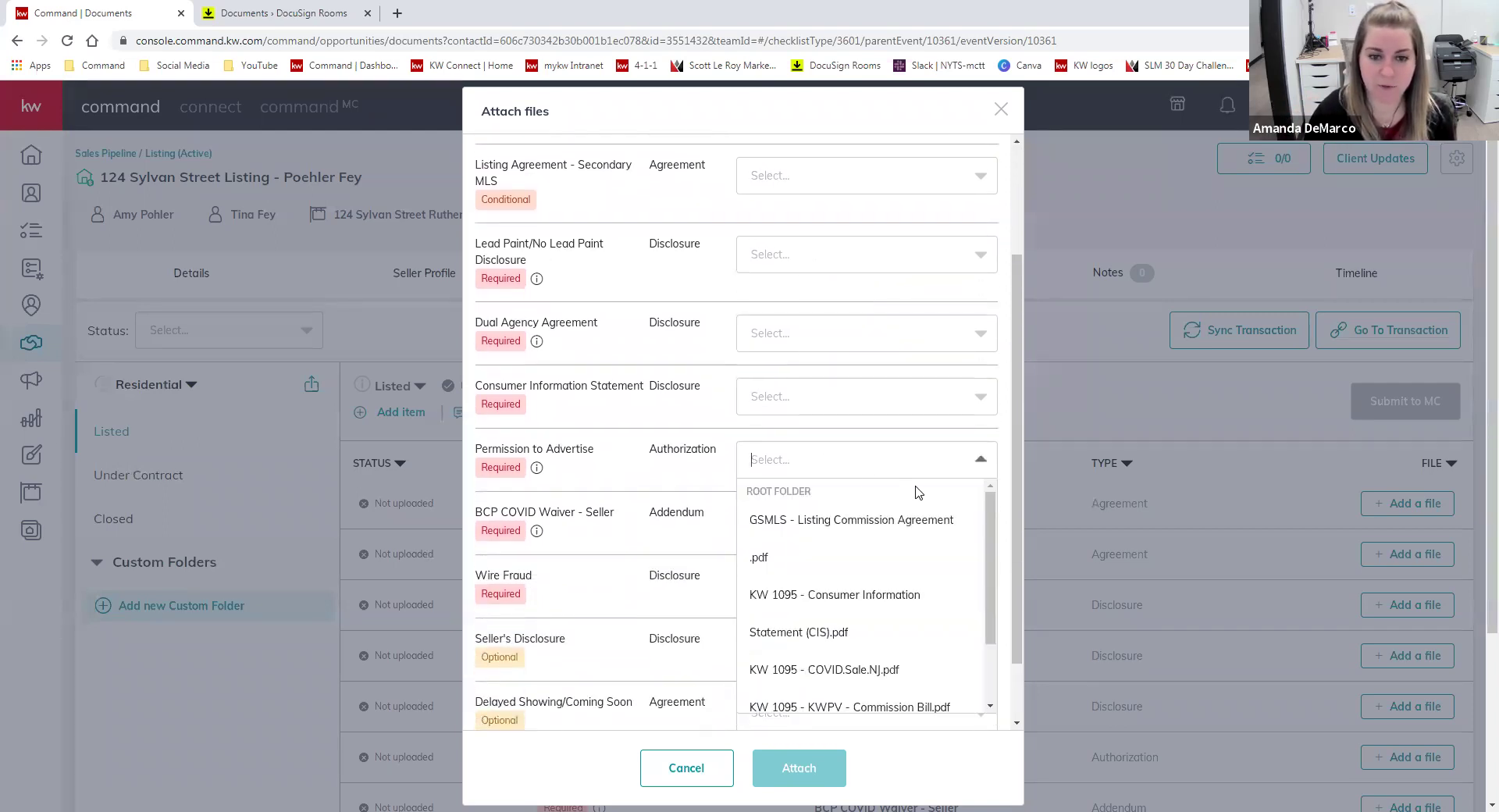
{"action": "scroll", "coordinate": [776, 495], "scroll_direction": "down", "scroll_amount": 1}
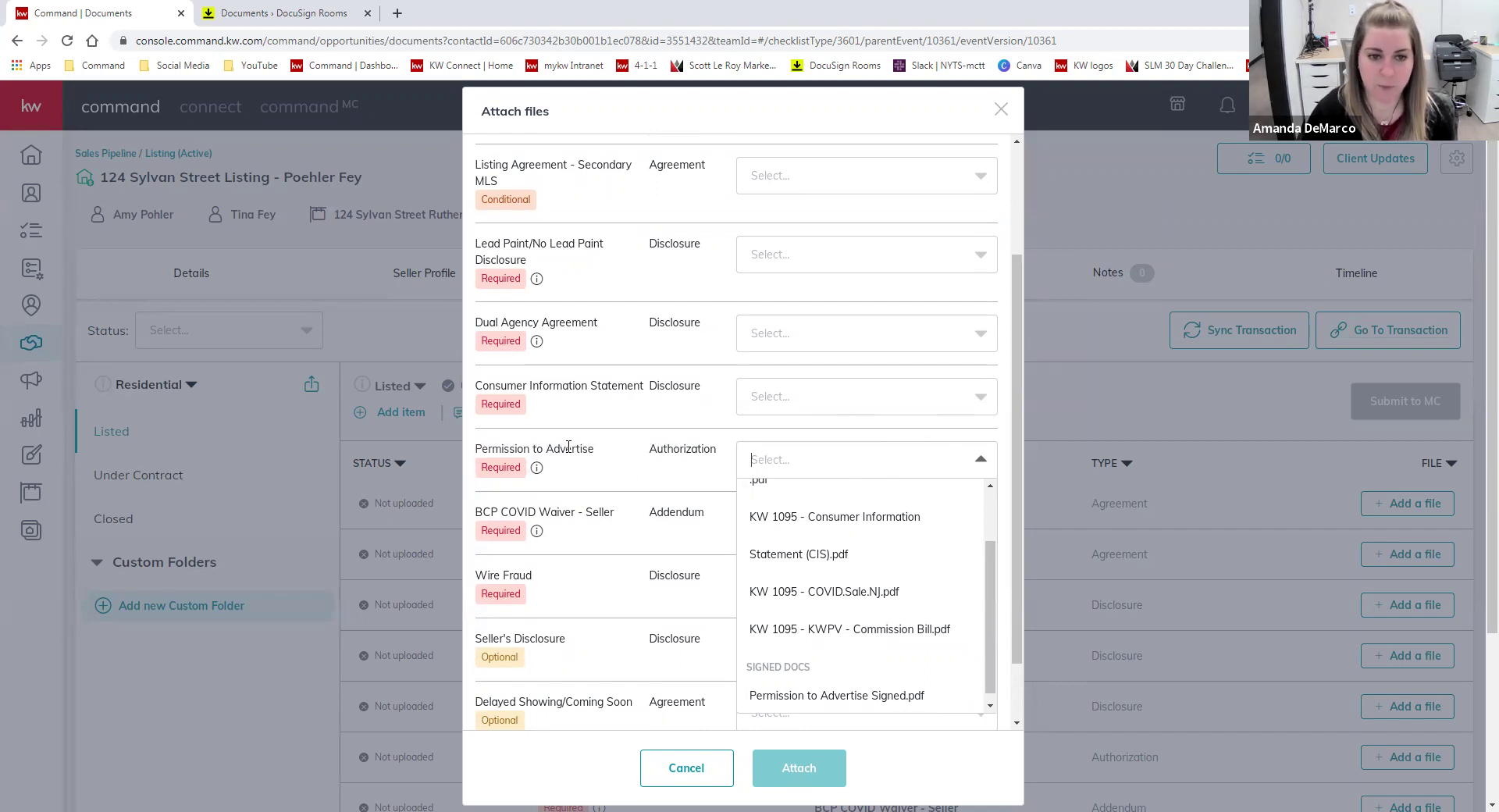
{"action": "scroll", "coordinate": [819, 593], "scroll_direction": "down", "scroll_amount": 1}
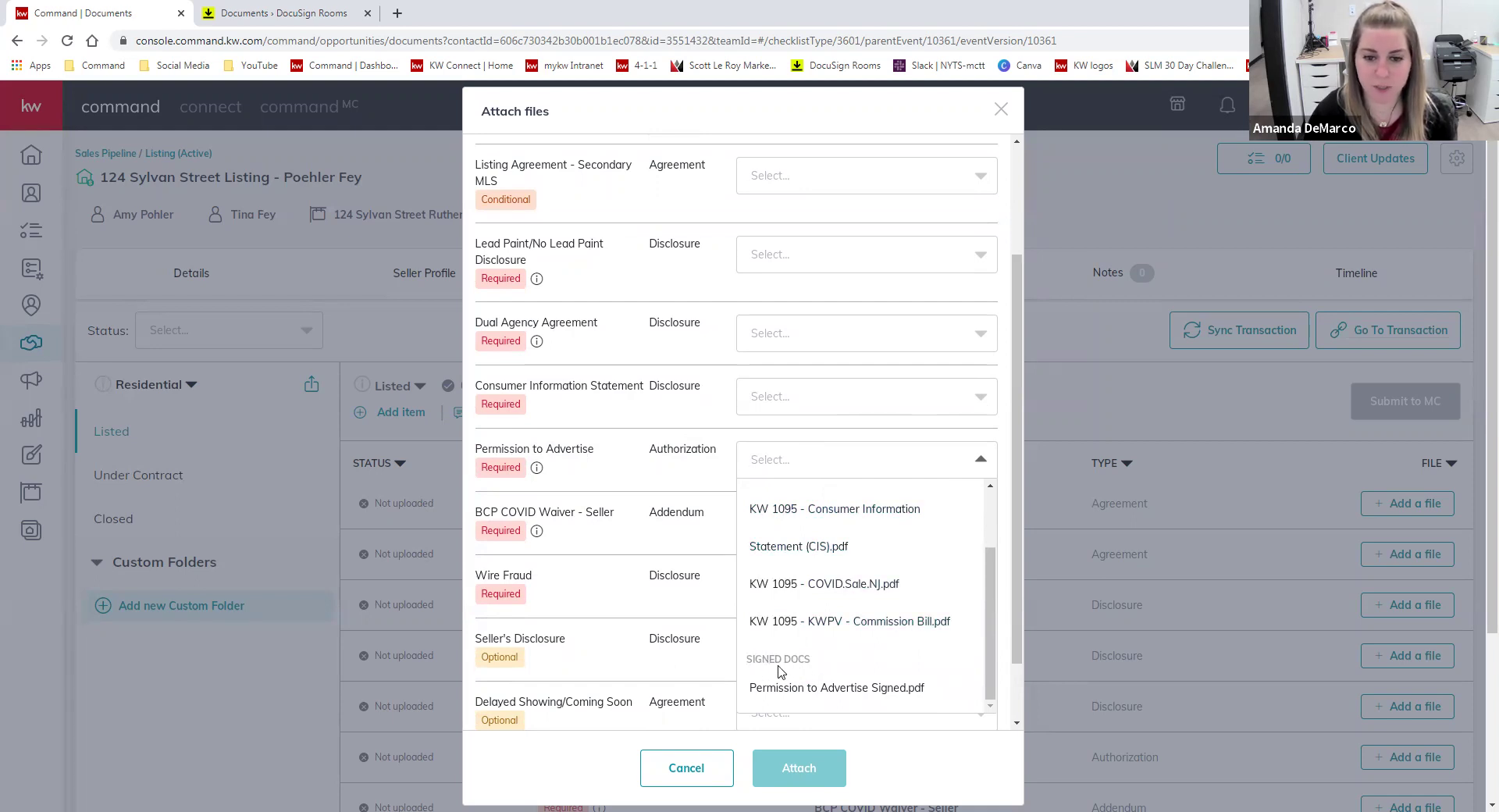
{"action": "left_click", "coordinate": [834, 686]}
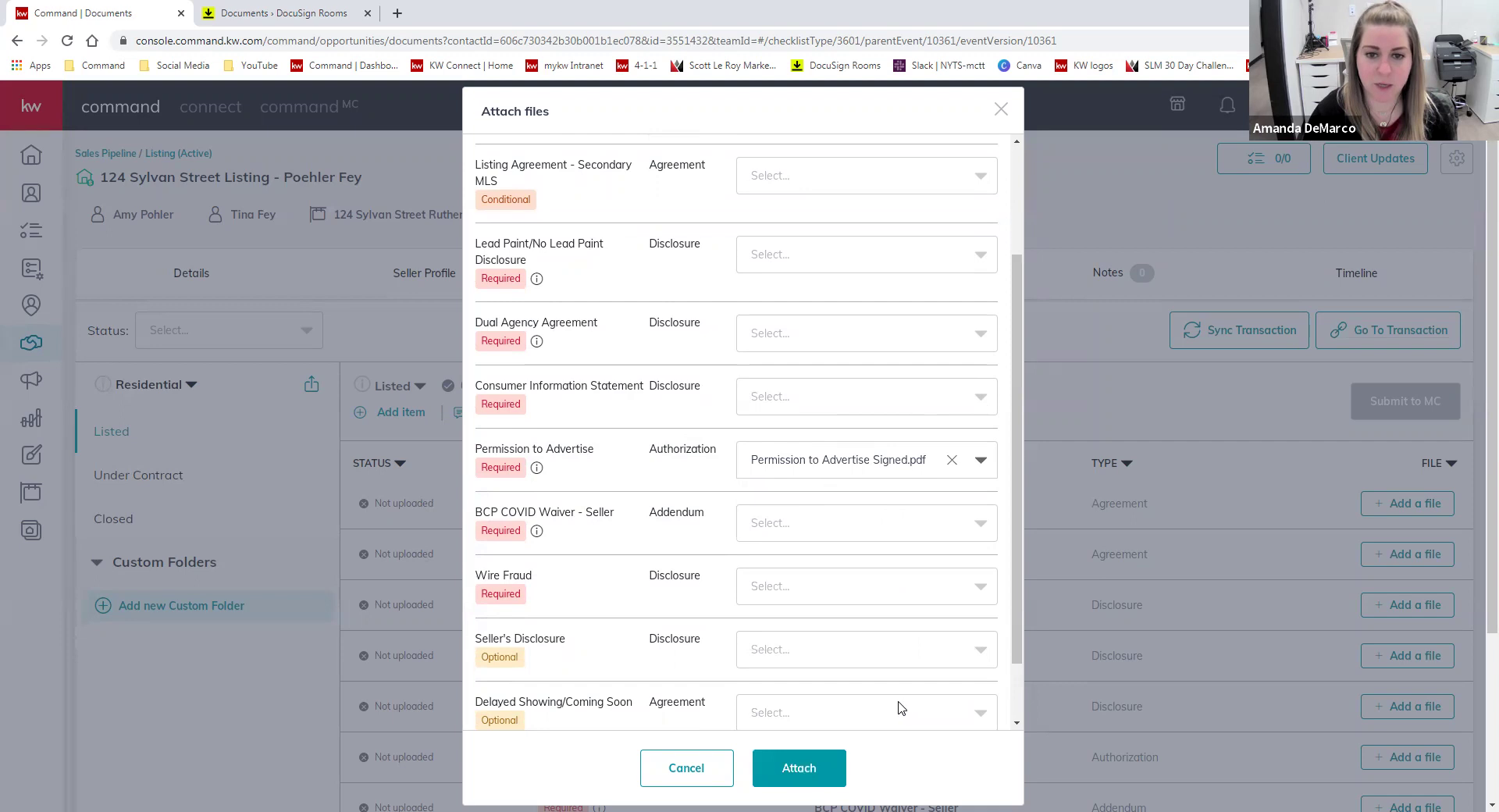
{"action": "left_click", "coordinate": [903, 534]}
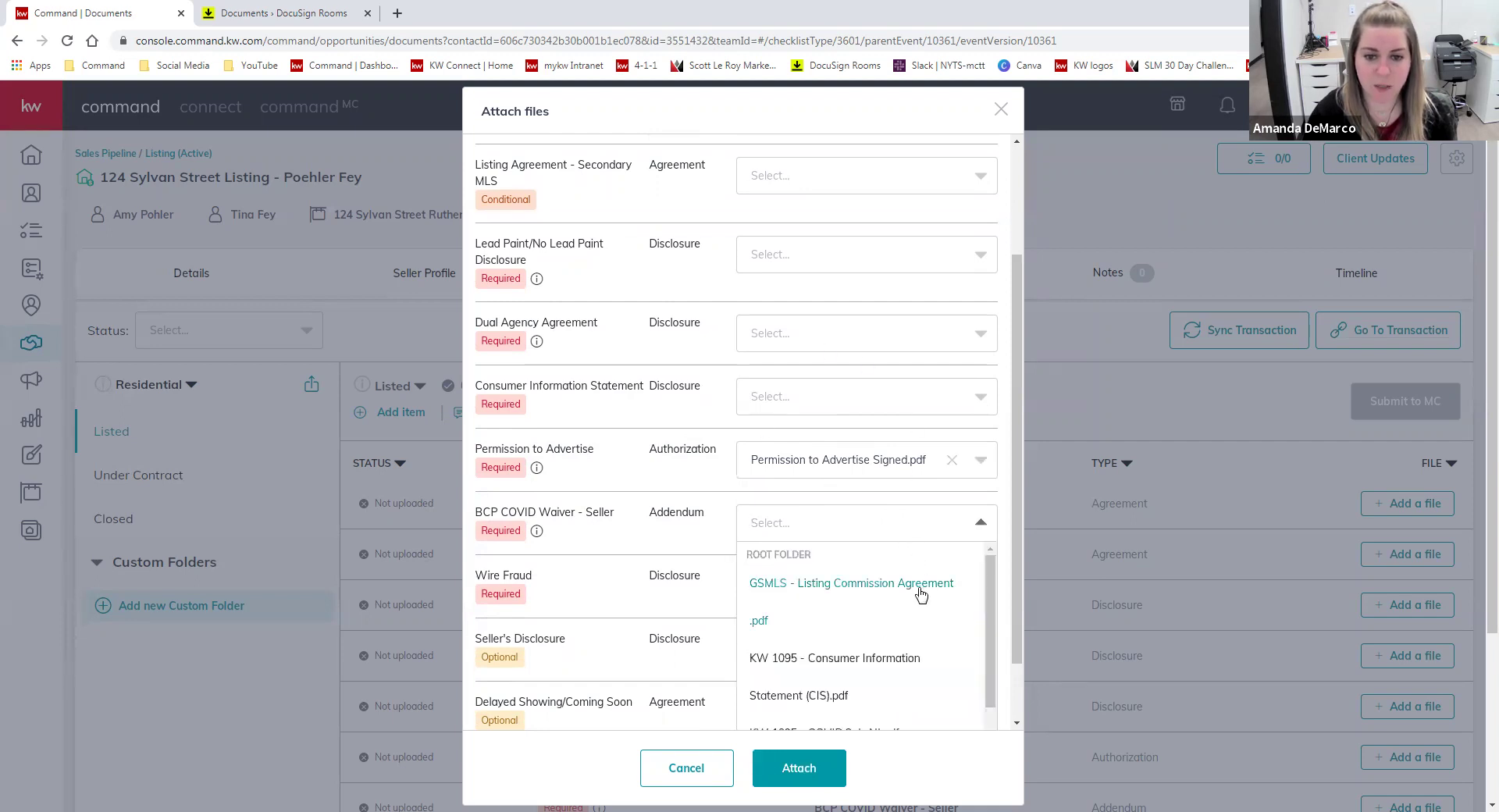
{"action": "left_click", "coordinate": [718, 342]}
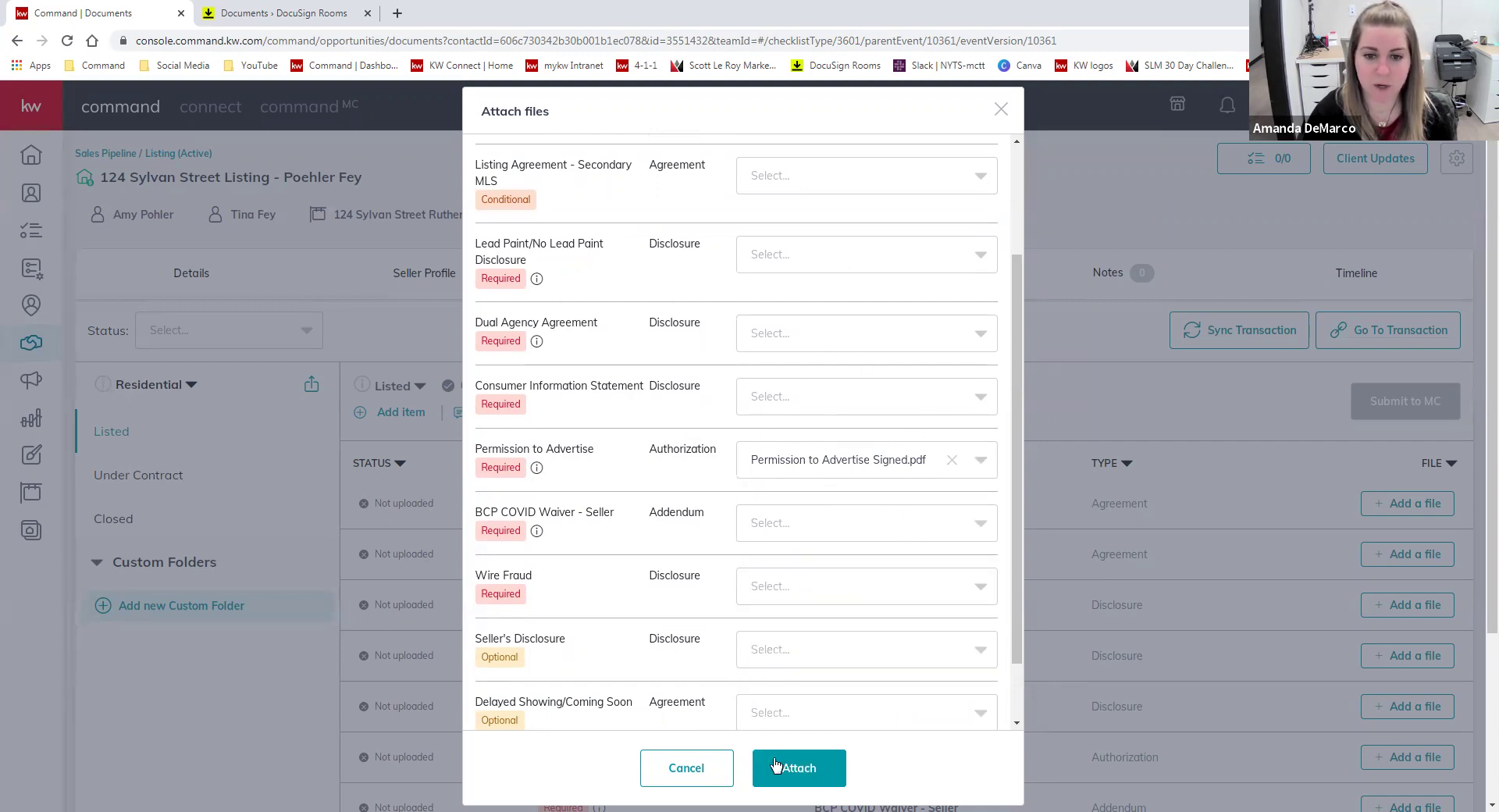
{"action": "left_click", "coordinate": [776, 765]}
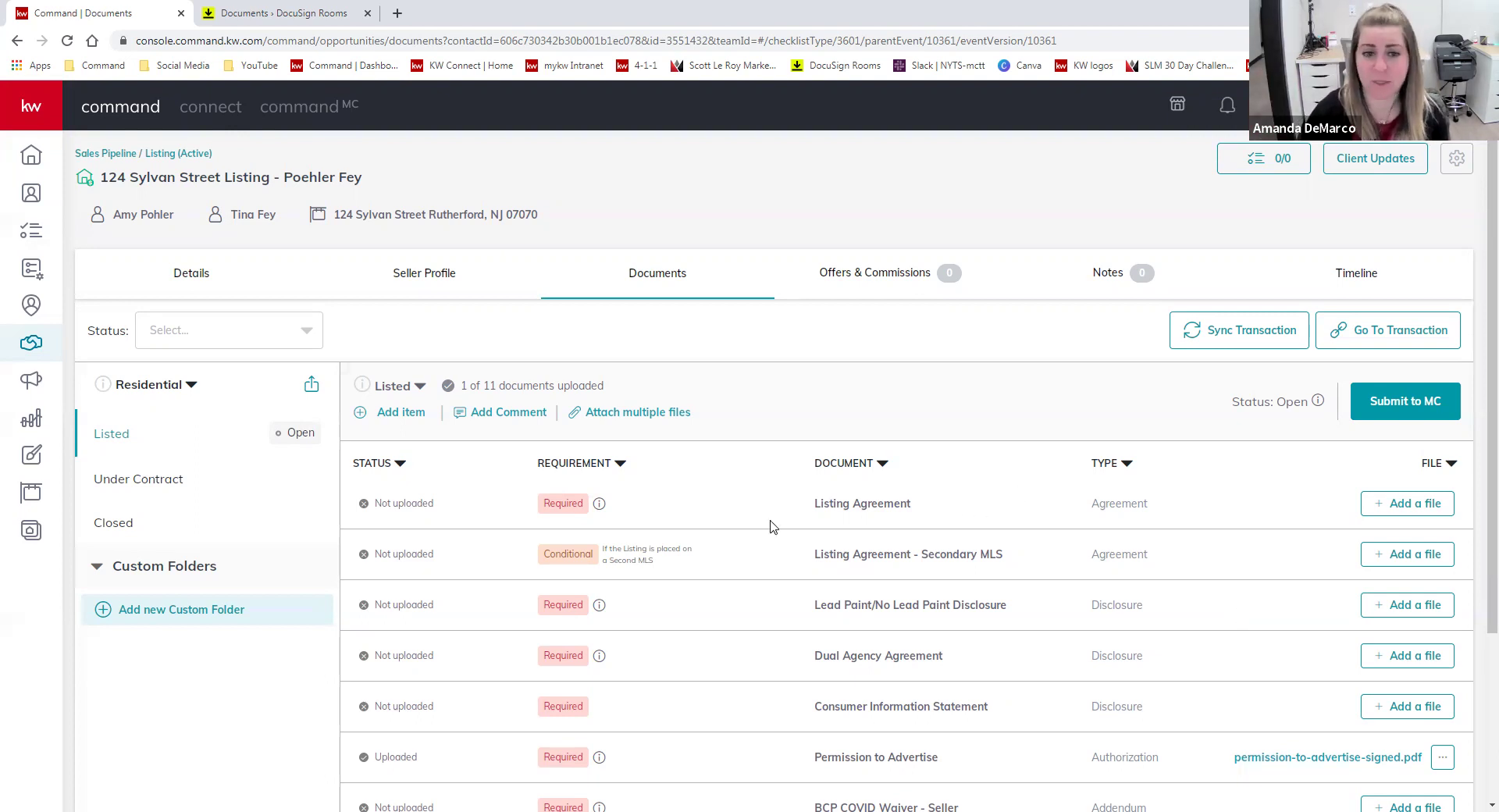
- Check the DocuSign attach dialog again, close it unchanged, and return to the DocuSign room
{"action": "left_click", "coordinate": [686, 411]}
{"action": "left_click", "coordinate": [582, 162]}
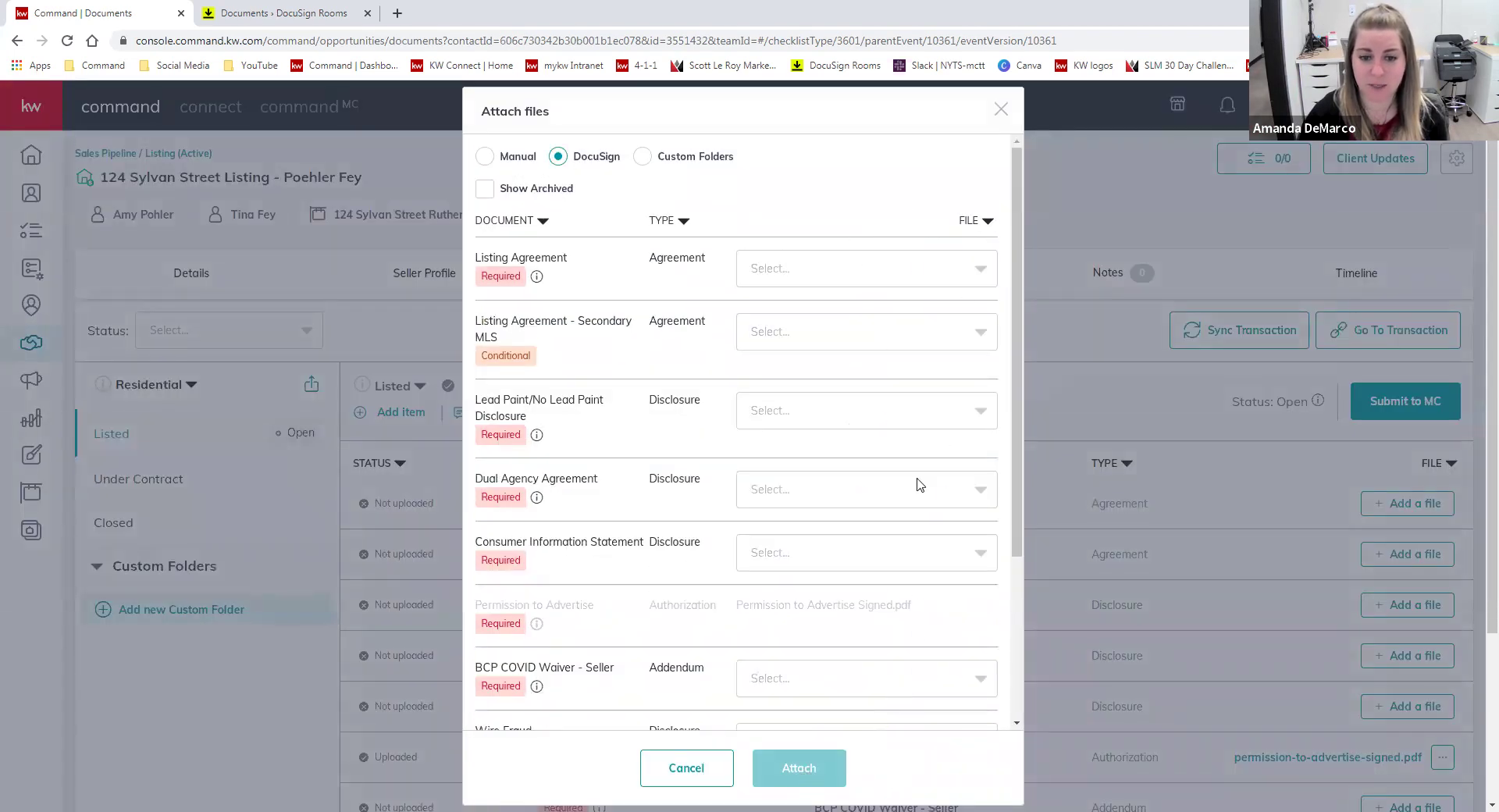
{"action": "left_click", "coordinate": [1001, 111]}
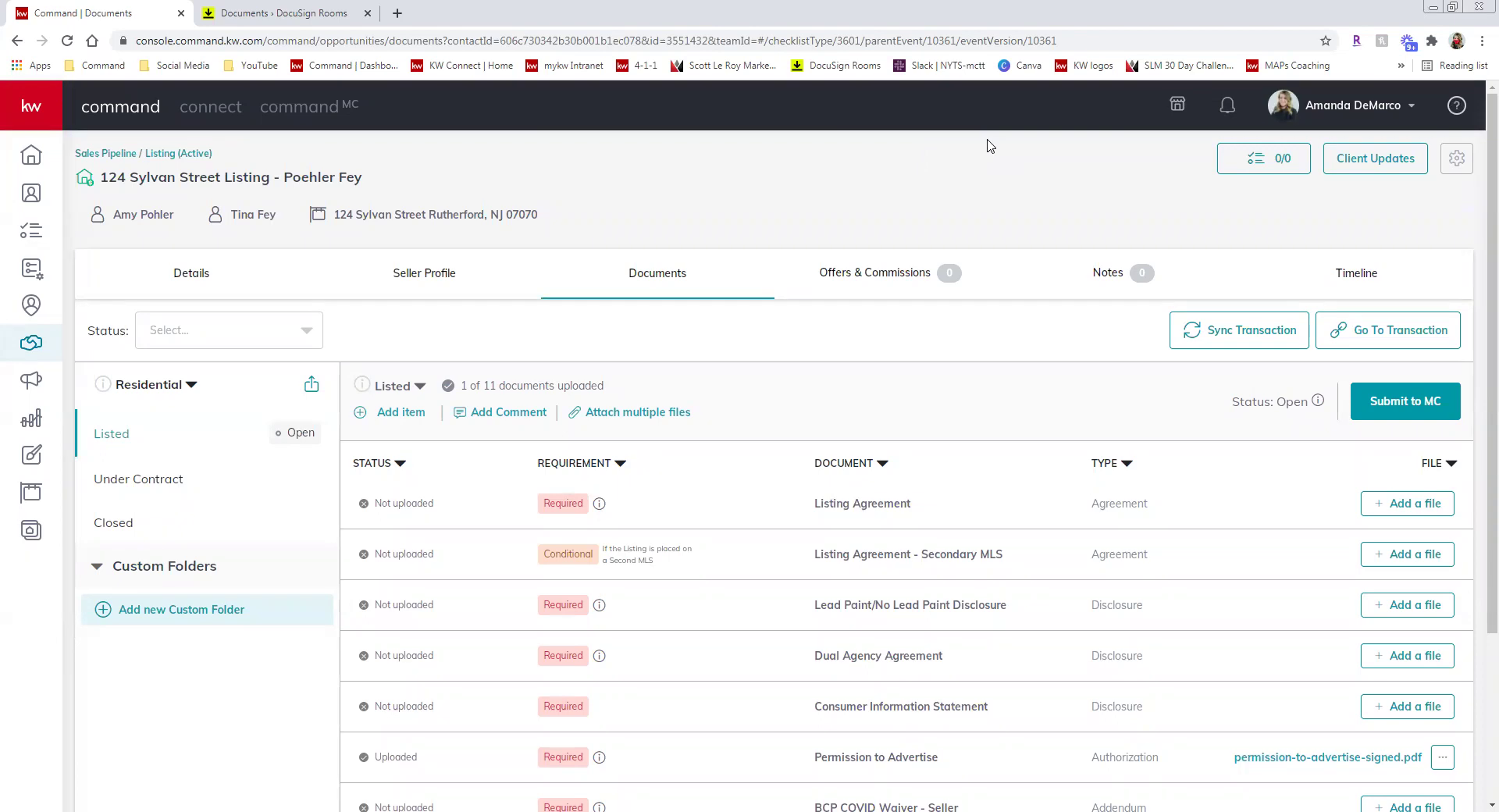
{"action": "left_click", "coordinate": [303, 19]}
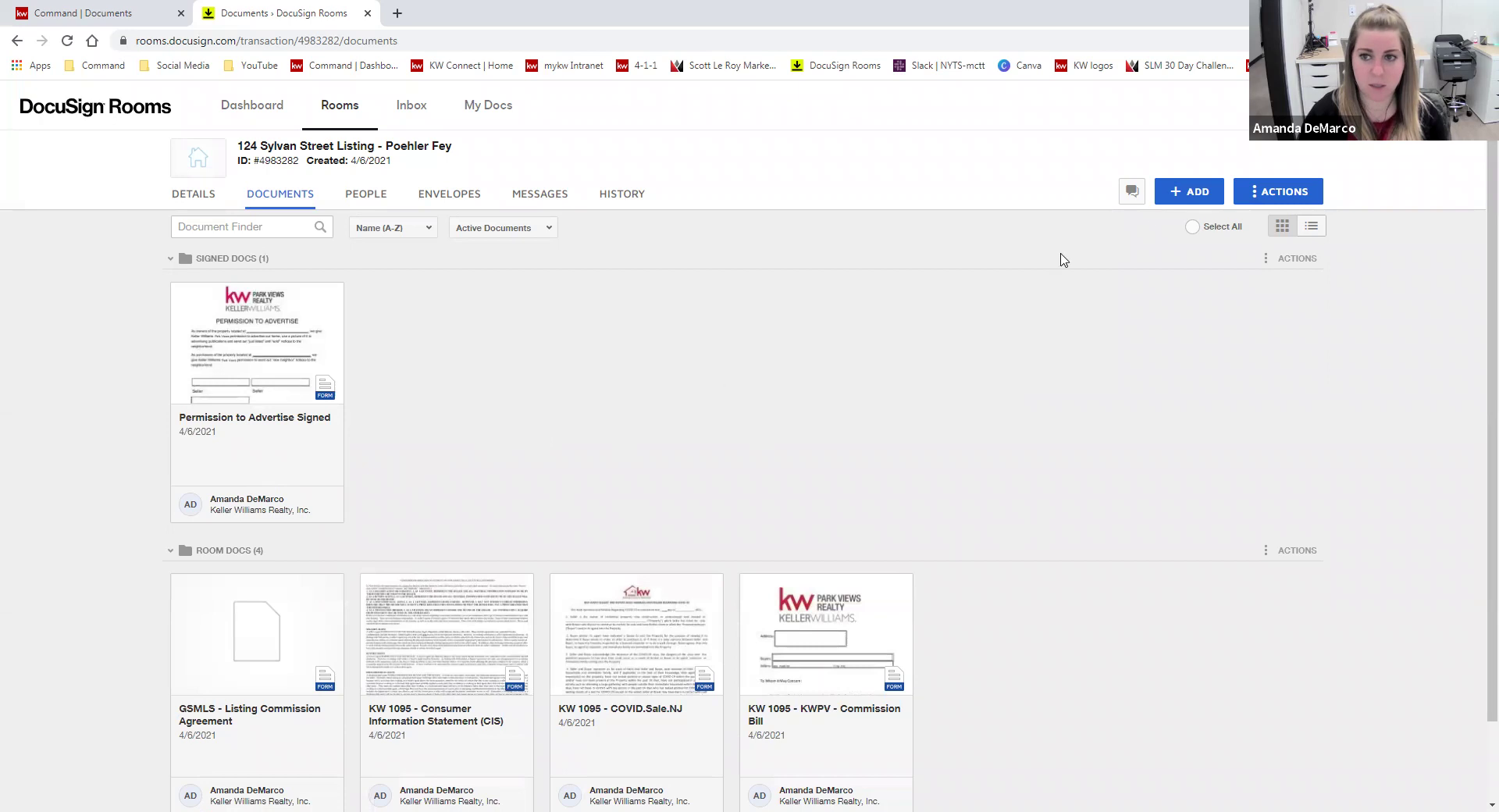
- Tick the Select All checkbox above the room's document cards
{"action": "left_click", "coordinate": [1192, 228]}
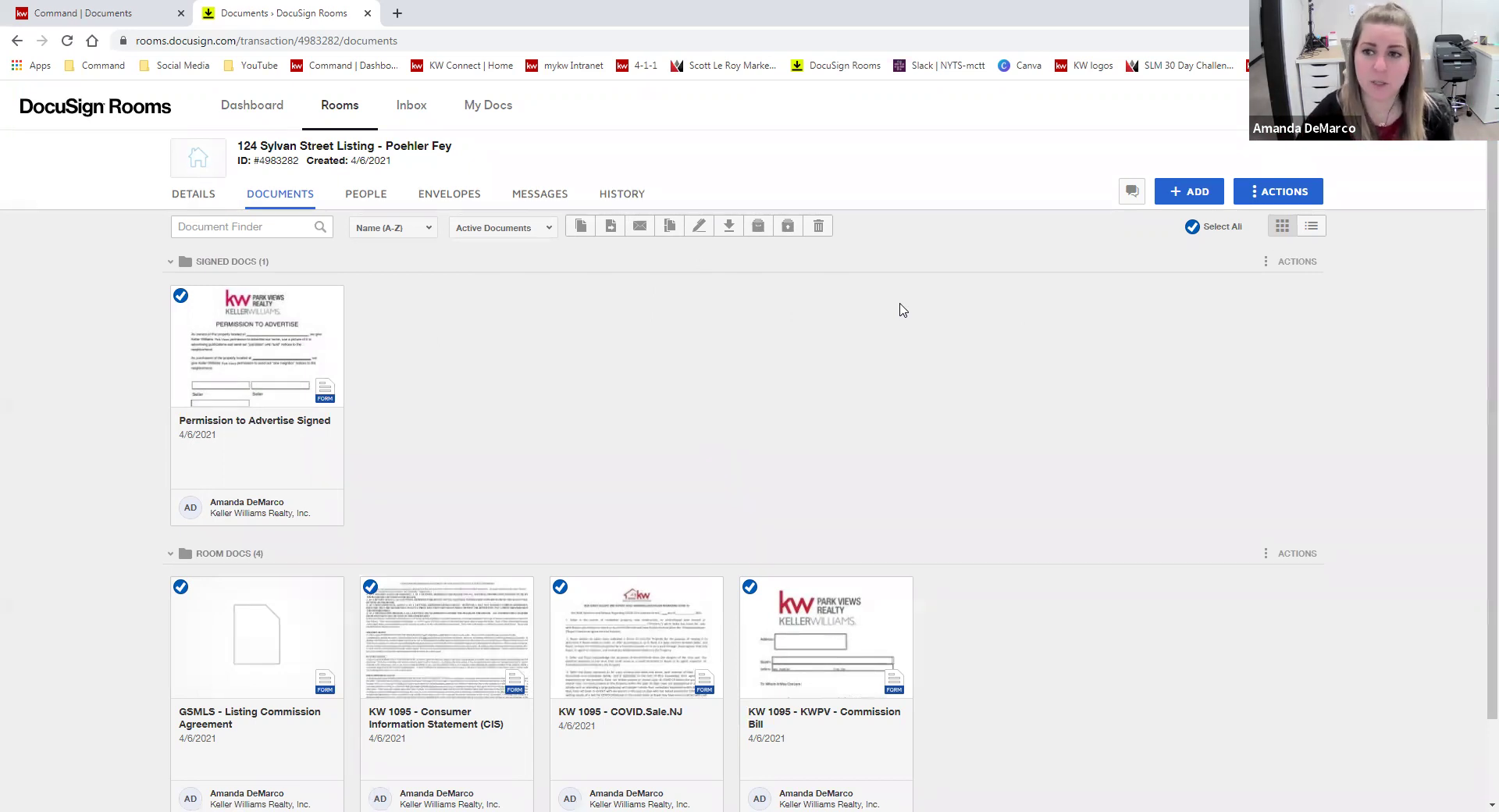
- Close the room with Property Sold as the reason, submit it, and go to the Rooms list
{"action": "left_click", "coordinate": [1277, 193]}
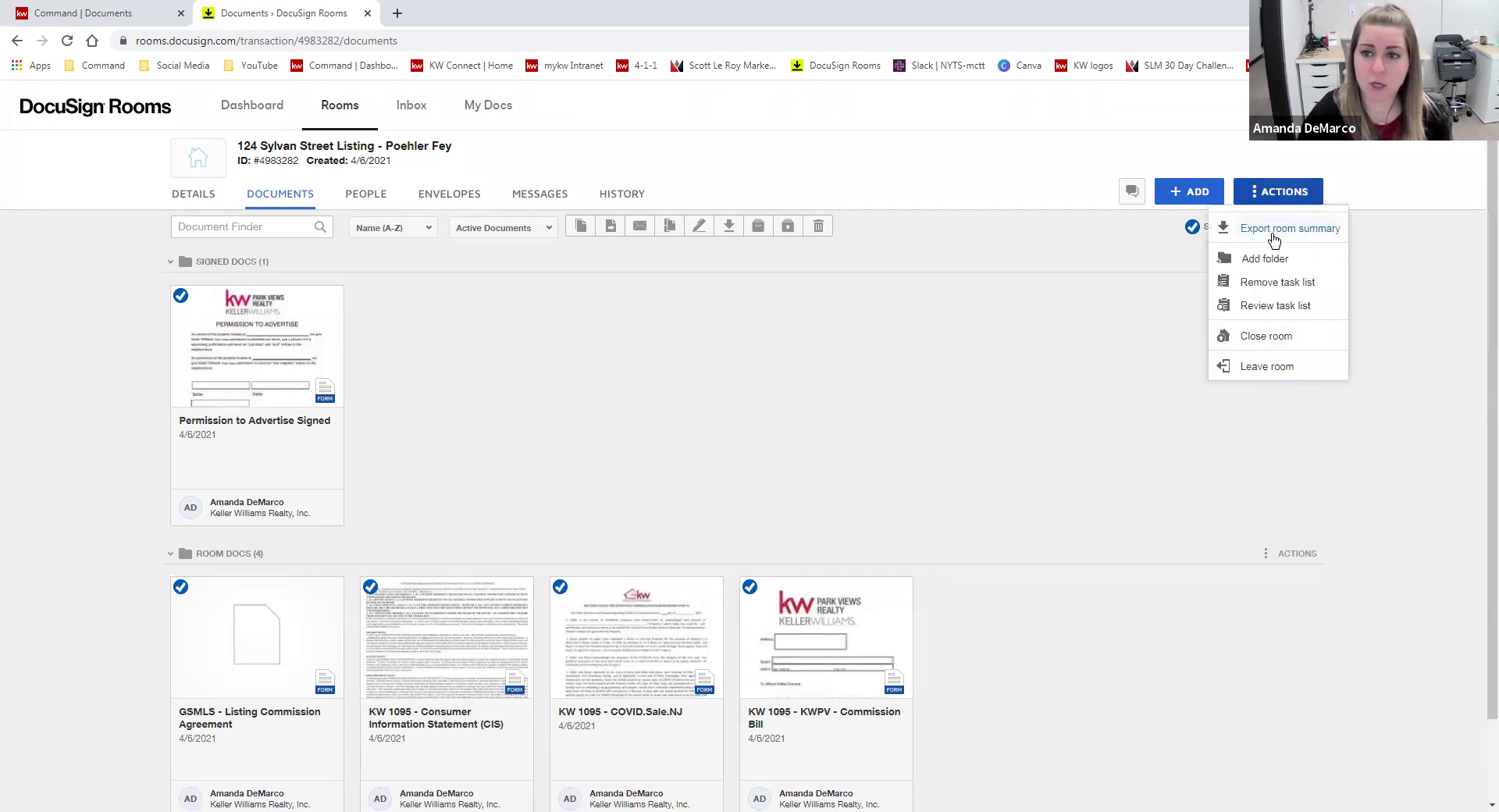
{"action": "left_click", "coordinate": [1264, 337]}
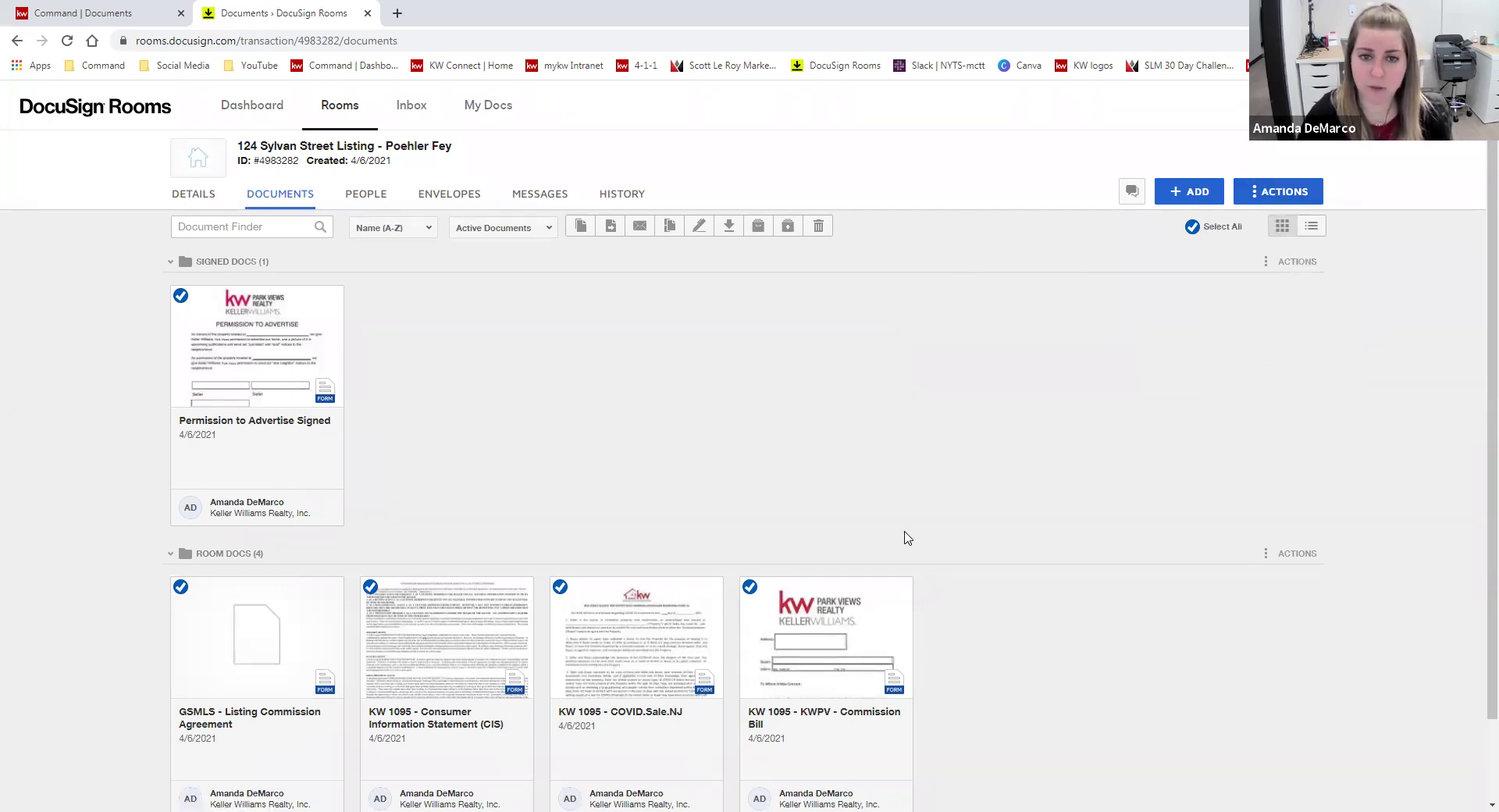
{"action": "left_click", "coordinate": [740, 300]}
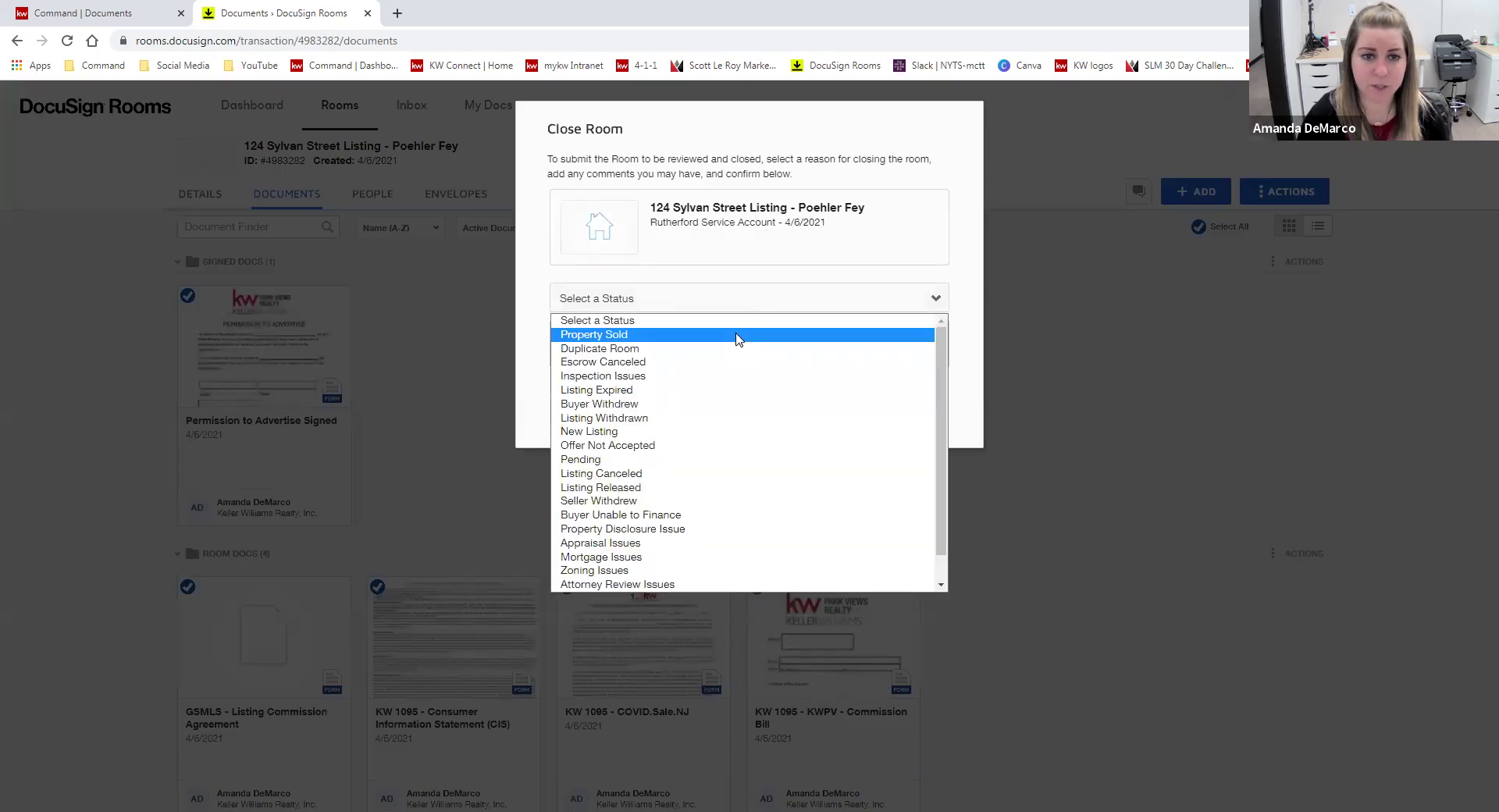
{"action": "scroll", "coordinate": [761, 546], "scroll_direction": "down", "scroll_amount": 1}
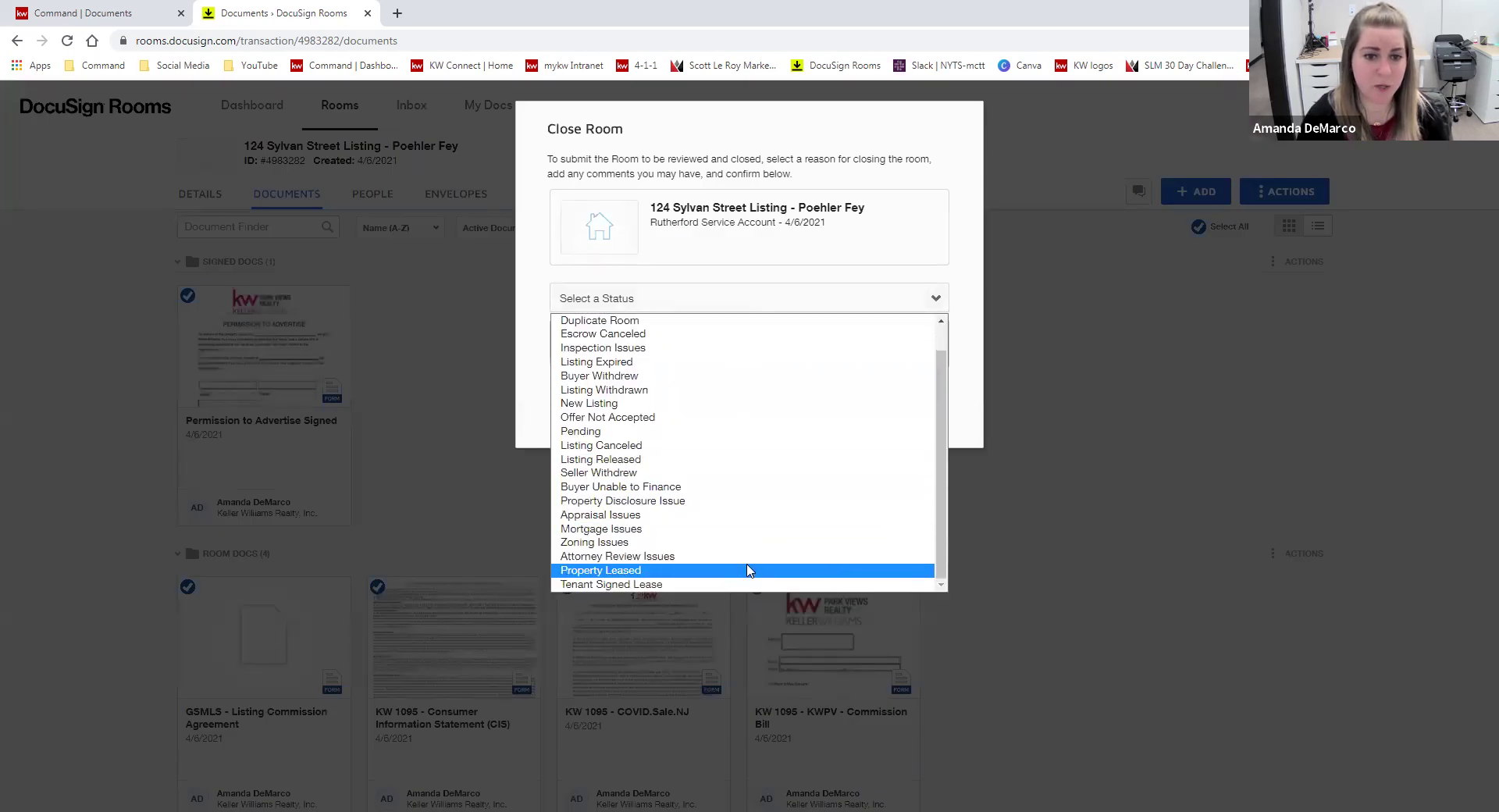
{"action": "scroll", "coordinate": [791, 468], "scroll_direction": "up", "scroll_amount": 1}
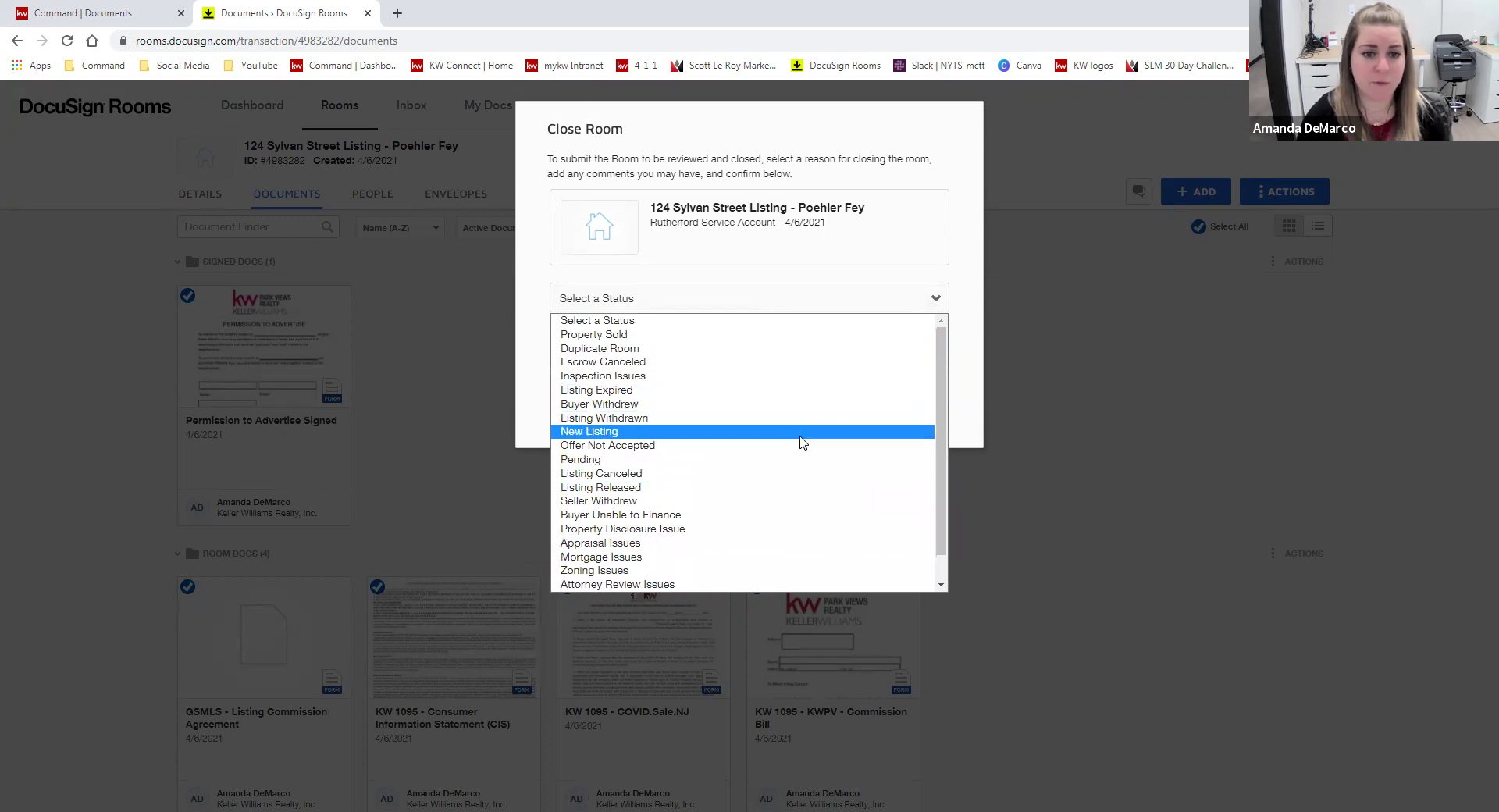
{"action": "left_click", "coordinate": [790, 334]}
{"action": "left_click", "coordinate": [804, 407]}
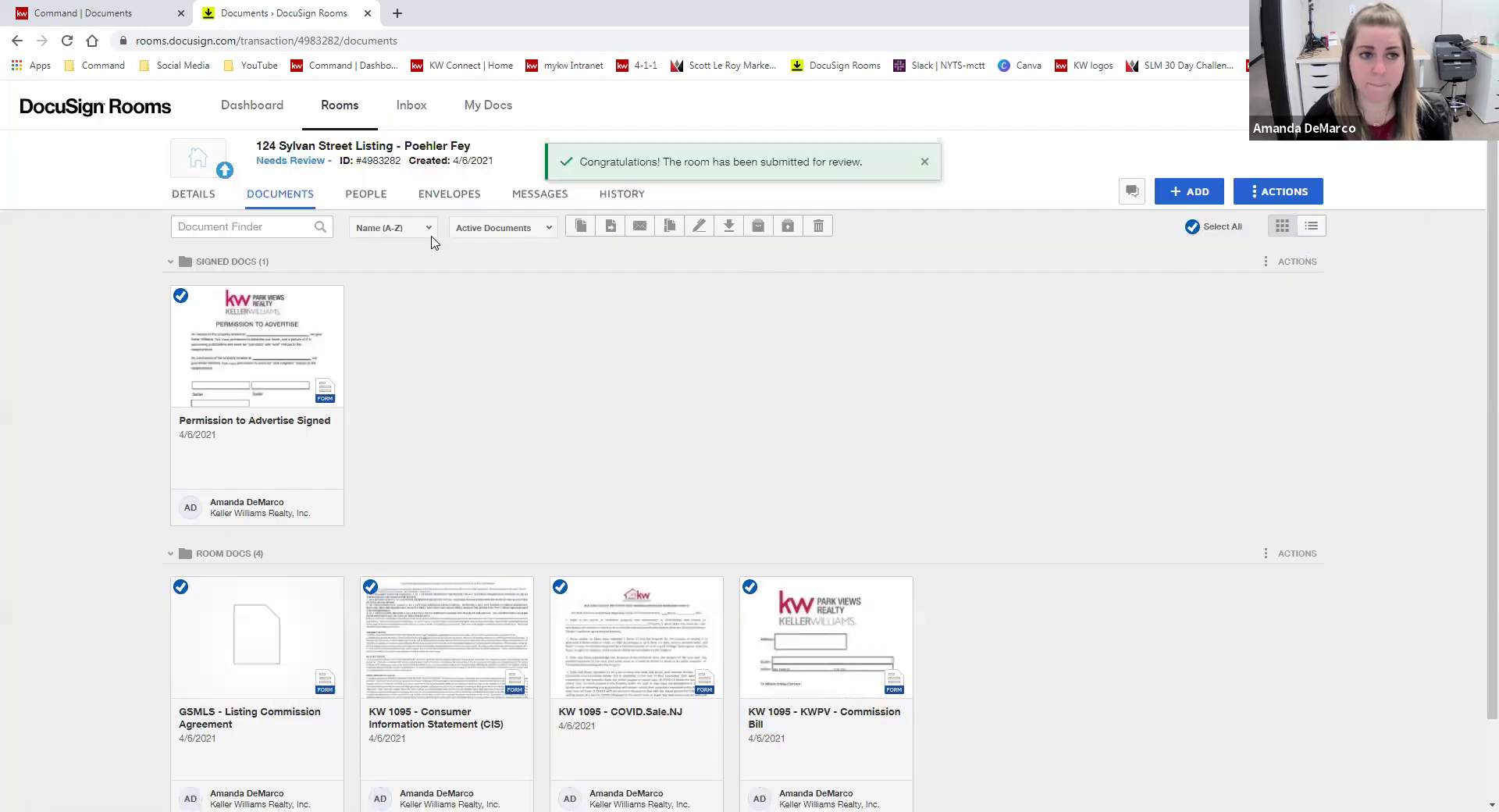
{"action": "left_click", "coordinate": [332, 112]}
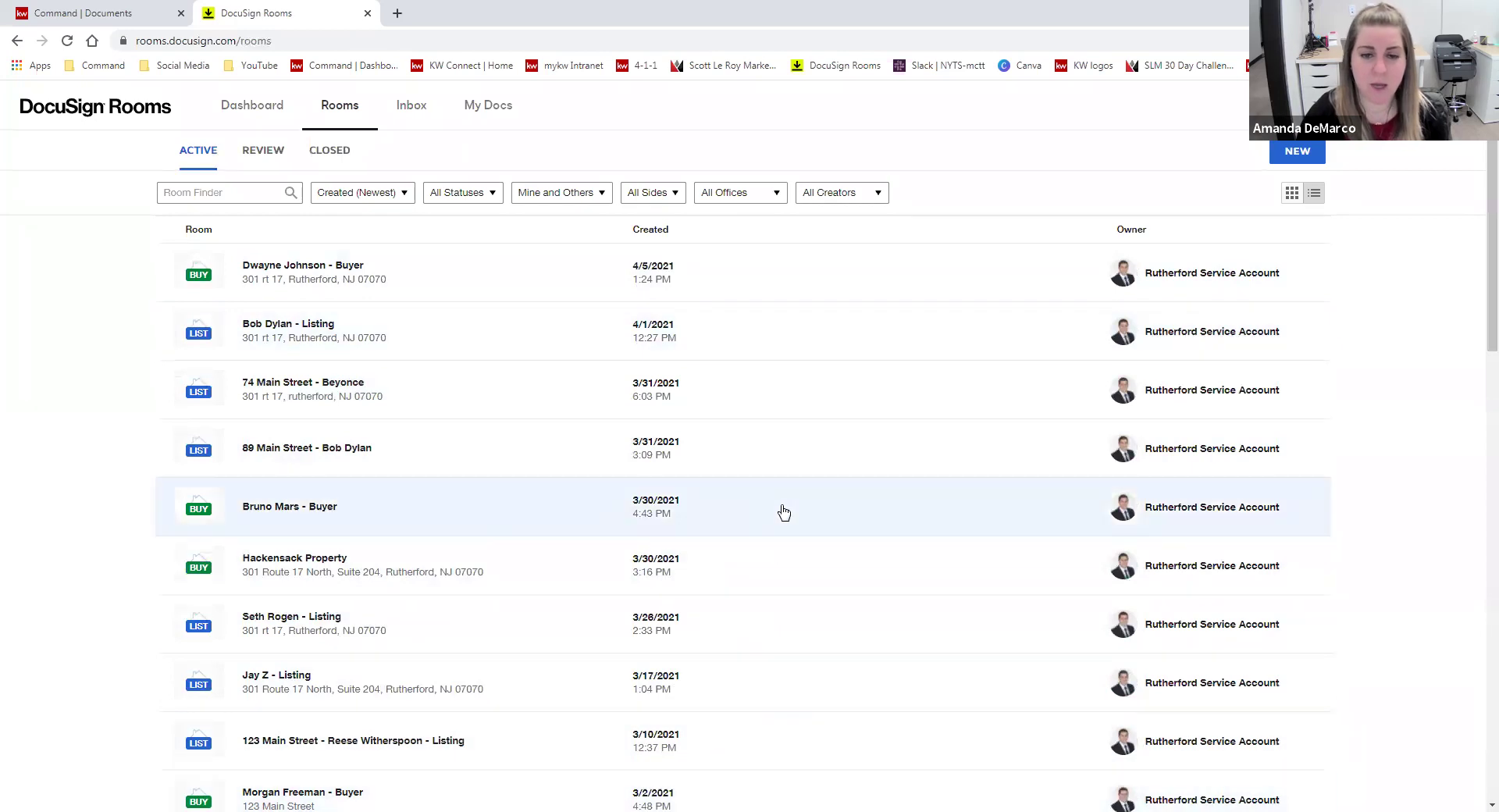
- Check the Review and Closed room lists for the Sylvan Street room, then switch back to Active
{"action": "scroll", "coordinate": [835, 430], "scroll_direction": "down", "scroll_amount": 9}
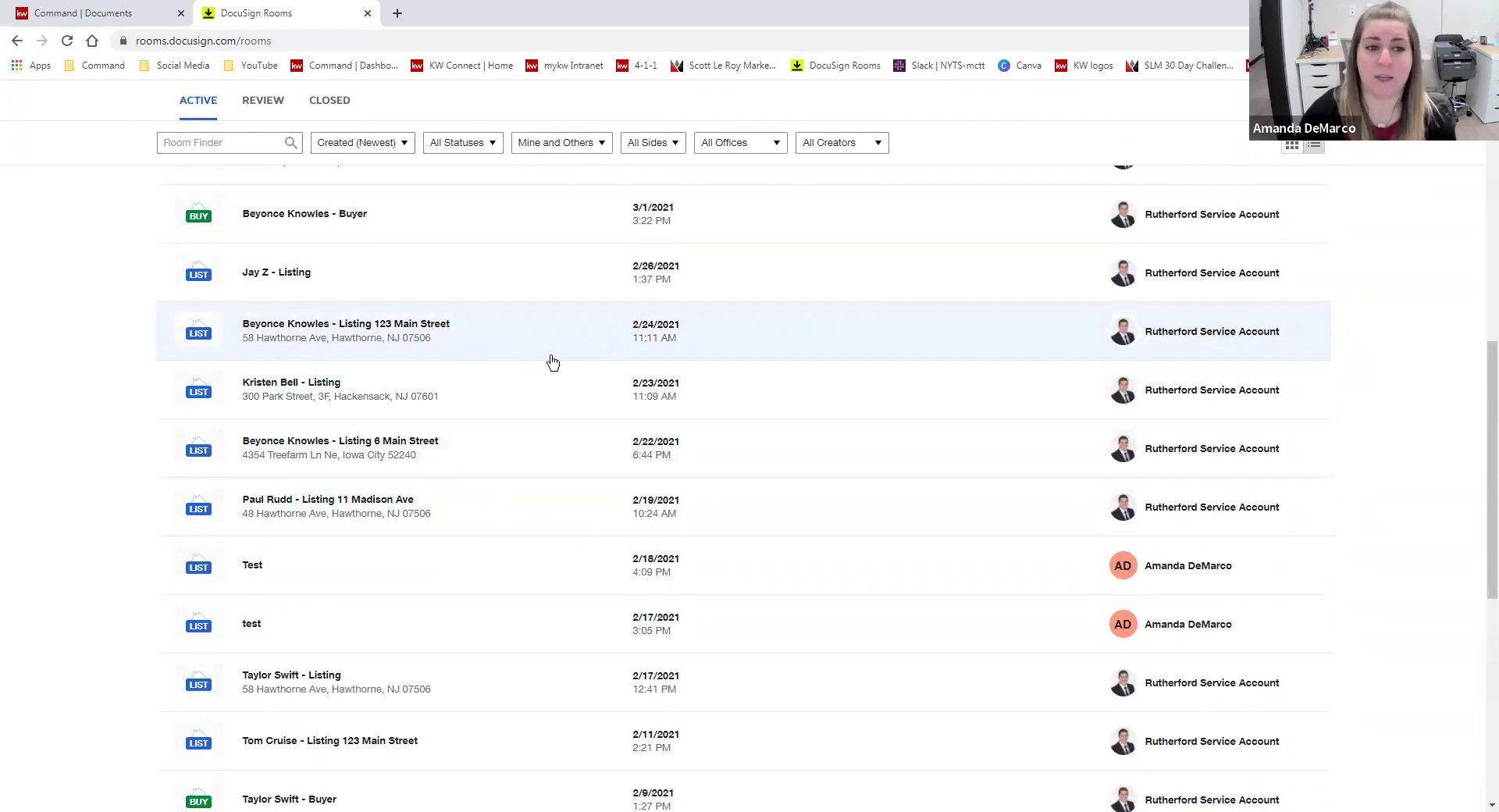
{"action": "scroll", "coordinate": [559, 368], "scroll_direction": "down", "scroll_amount": 3}
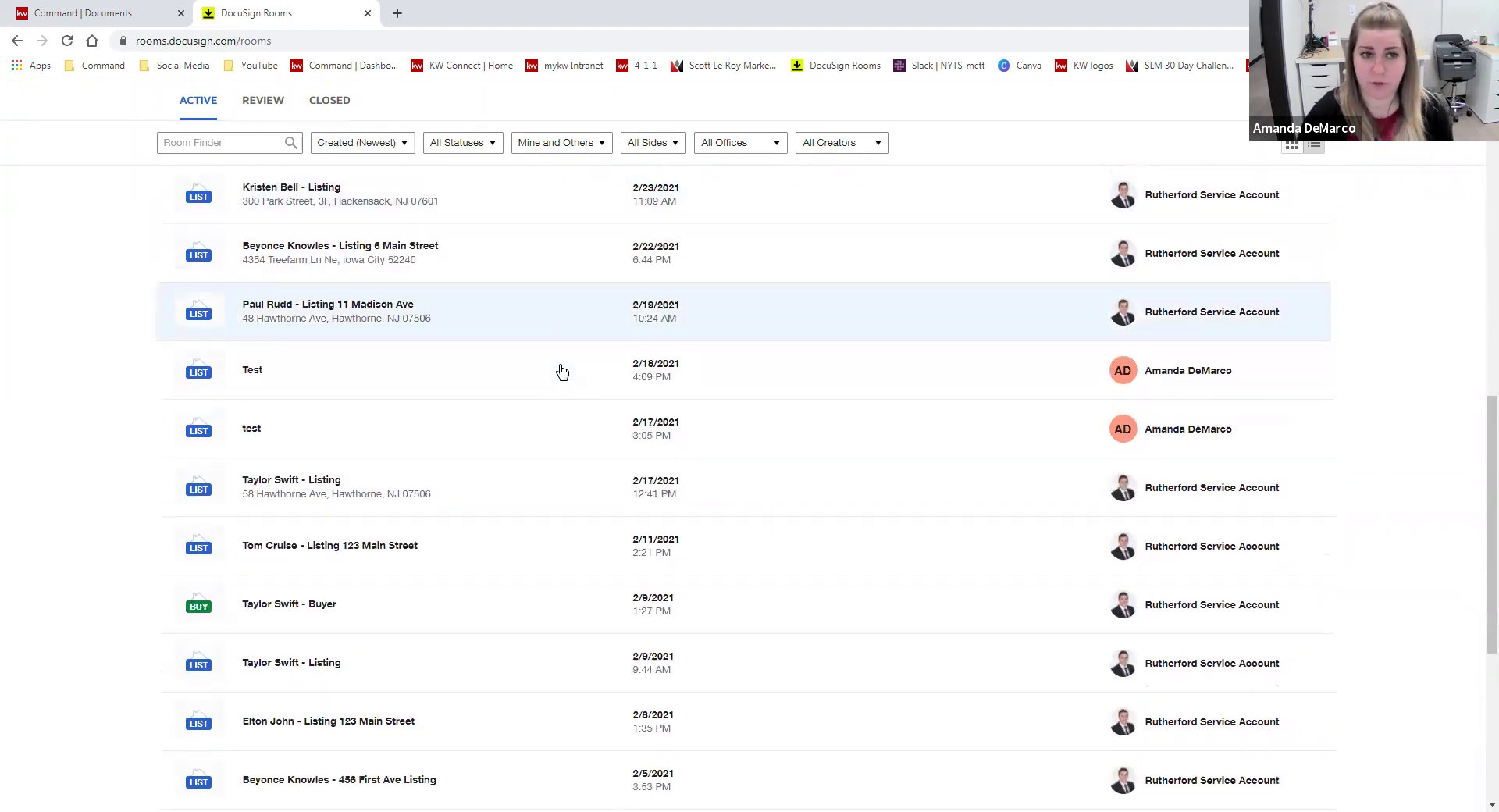
{"action": "scroll", "coordinate": [578, 474], "scroll_direction": "up", "scroll_amount": 15}
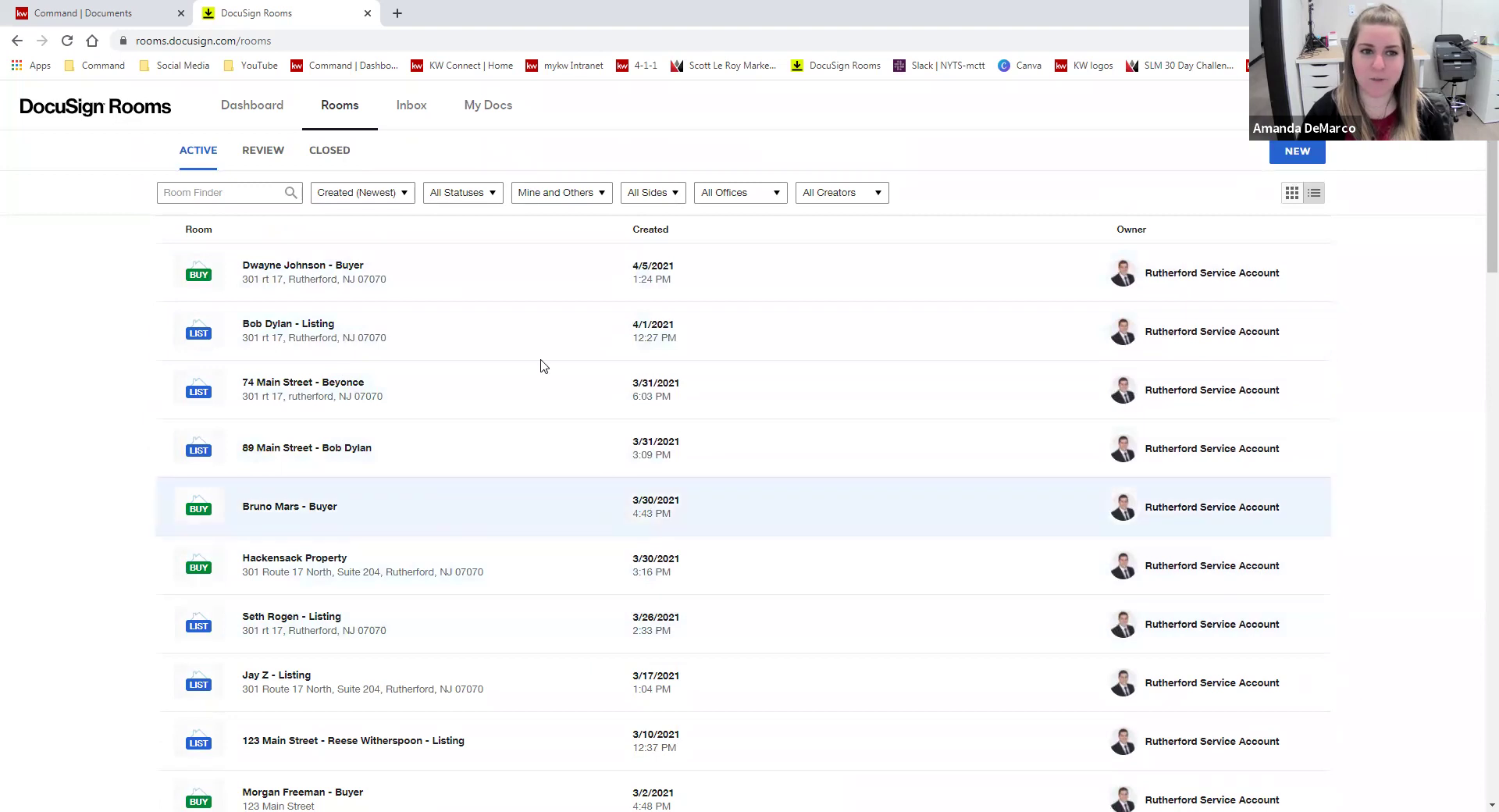
{"action": "left_click", "coordinate": [267, 154]}
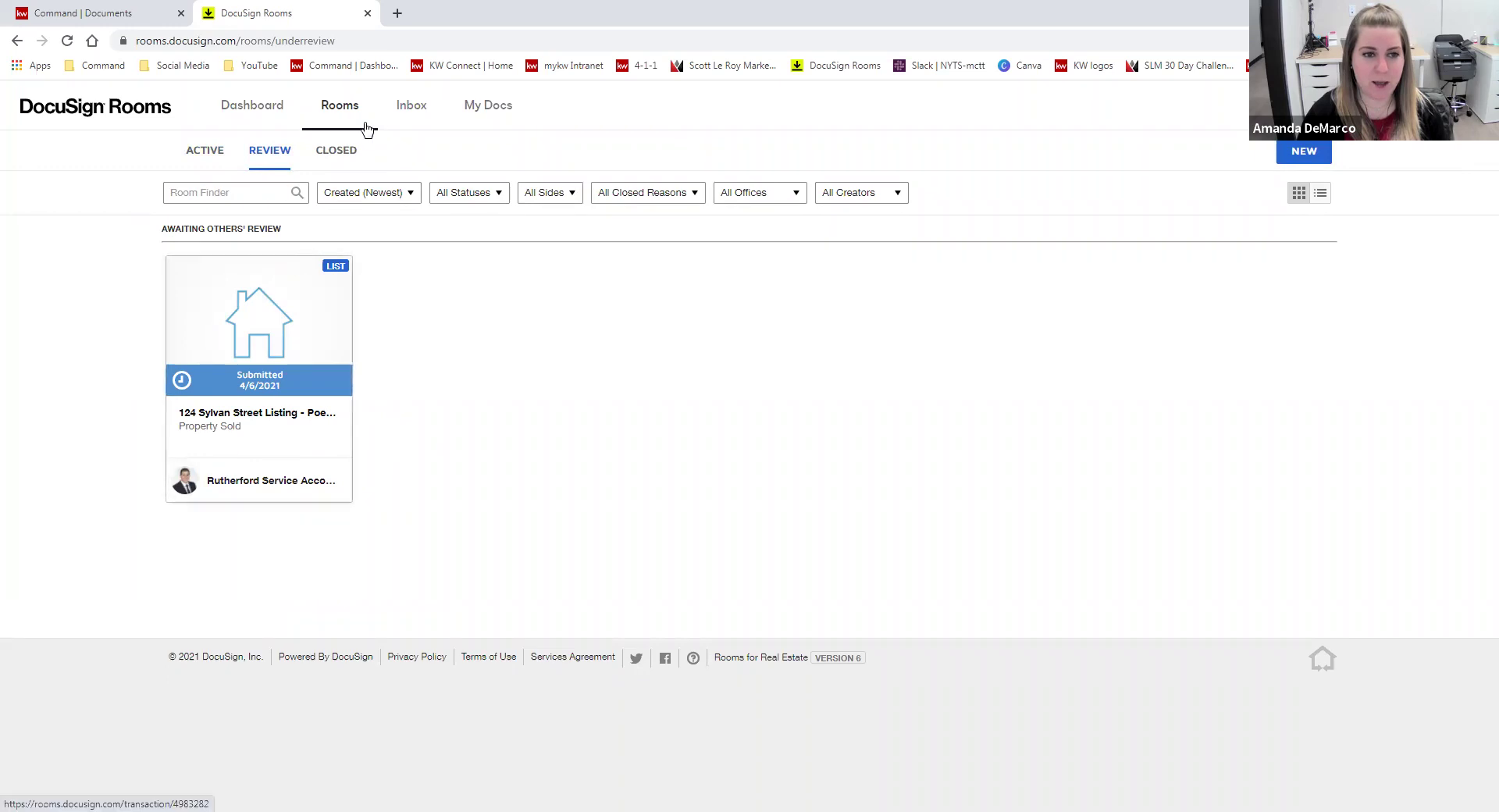
{"action": "left_click", "coordinate": [336, 152]}
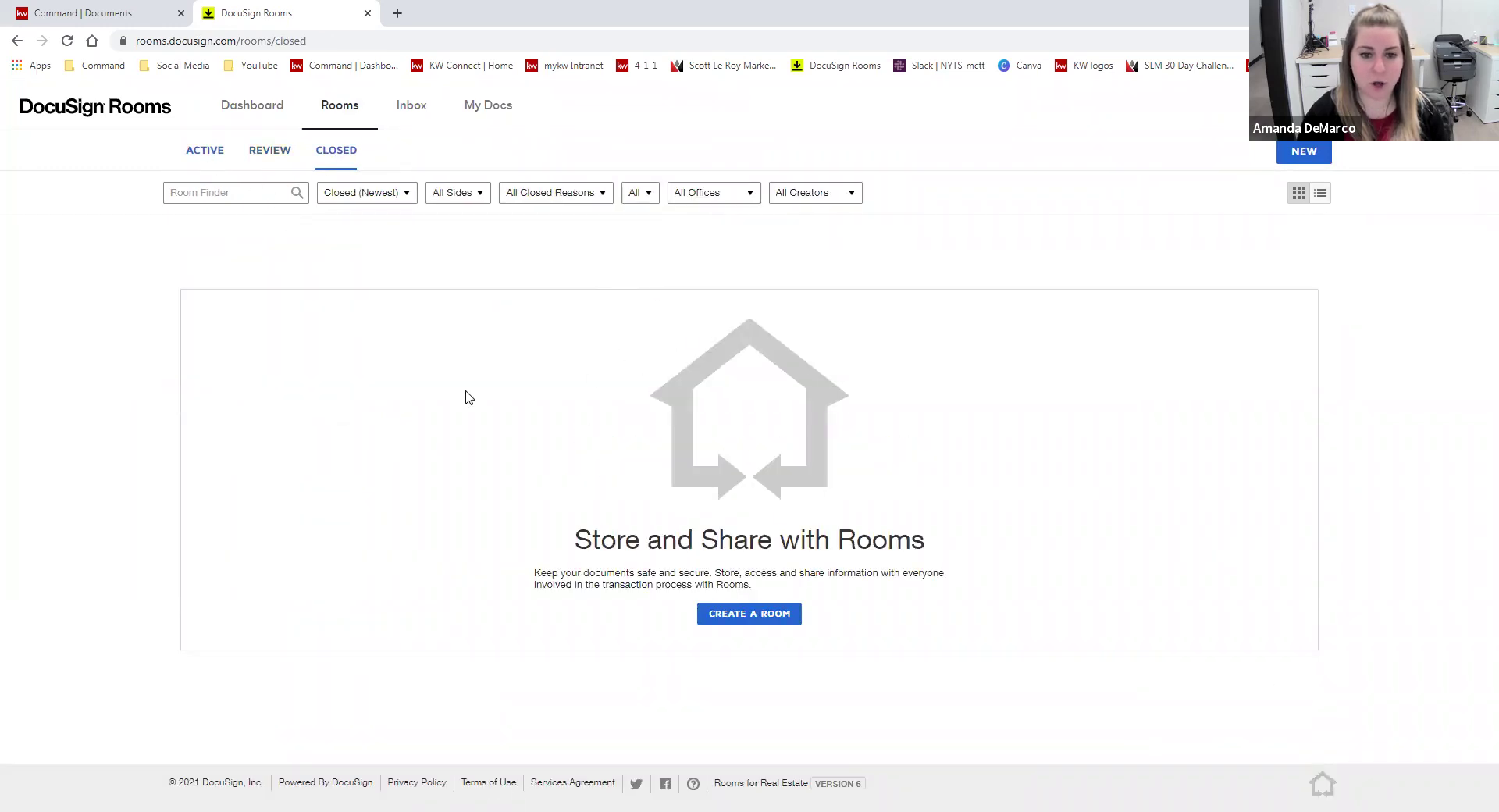
{"action": "left_click", "coordinate": [272, 151]}
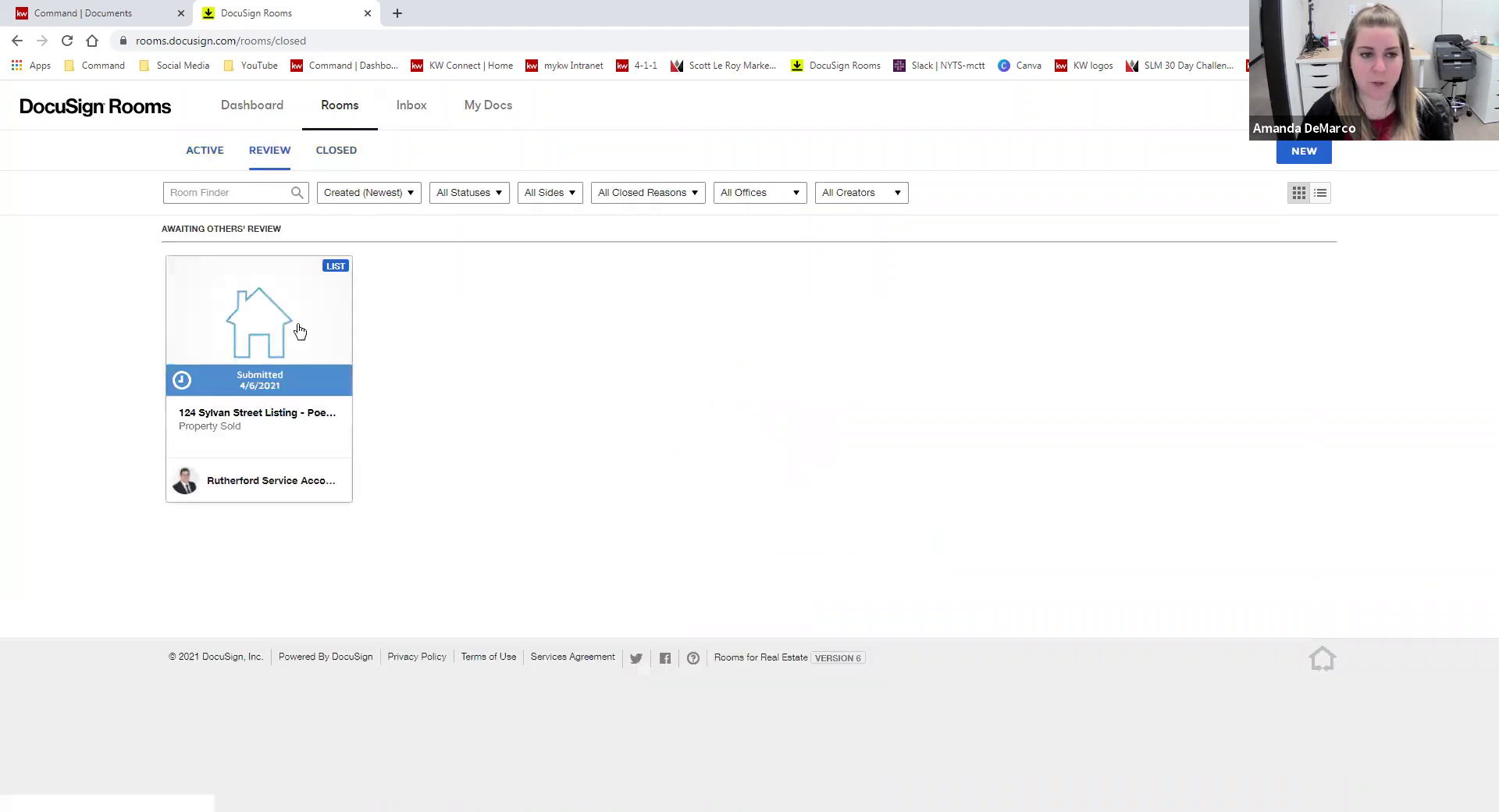
{"action": "left_click", "coordinate": [204, 151]}
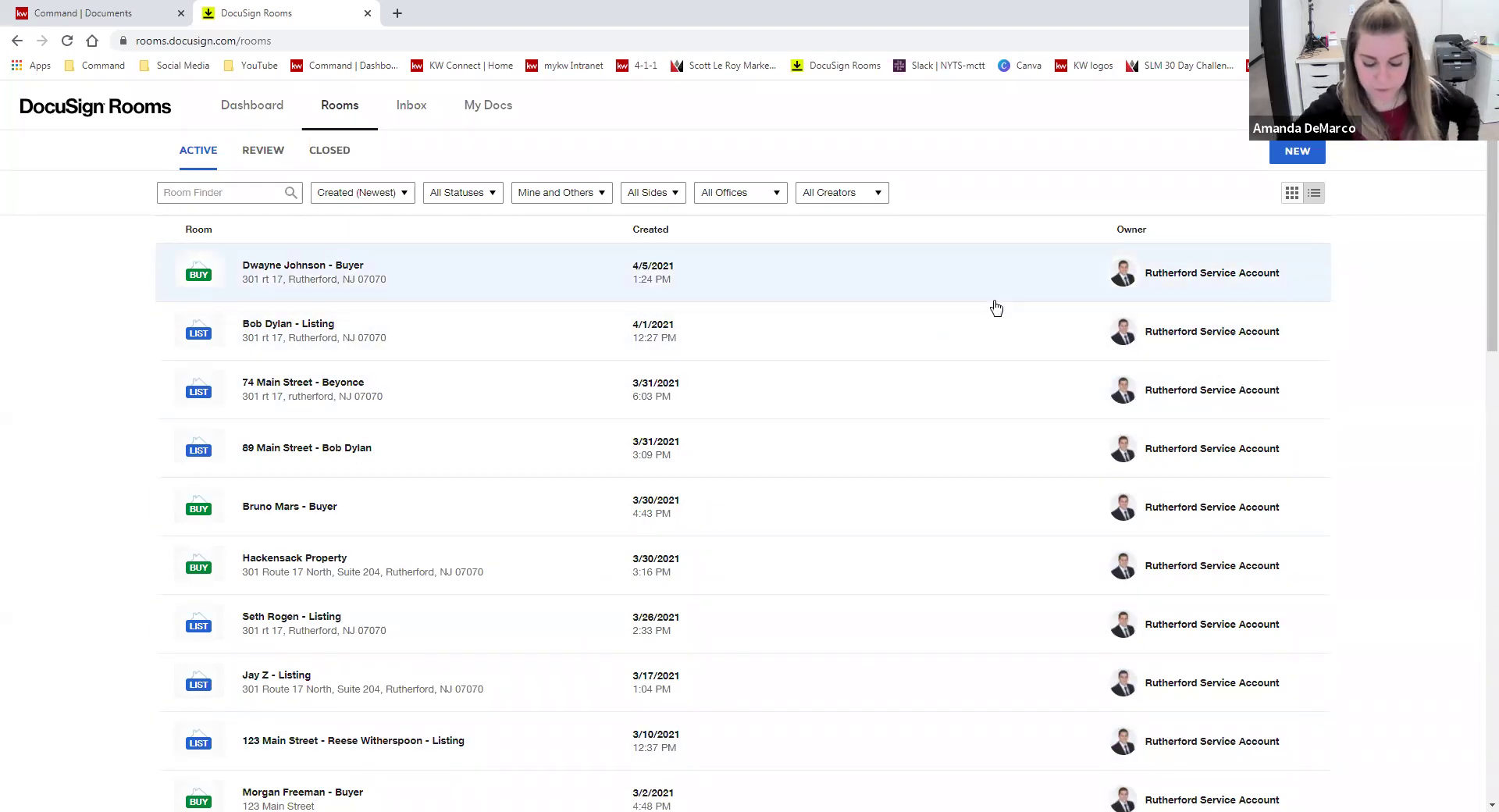
- Open the Sylvan Street room from the Review list and reopen it with Actions > Open room
{"action": "left_click", "coordinate": [248, 153]}
{"action": "left_click", "coordinate": [277, 329]}
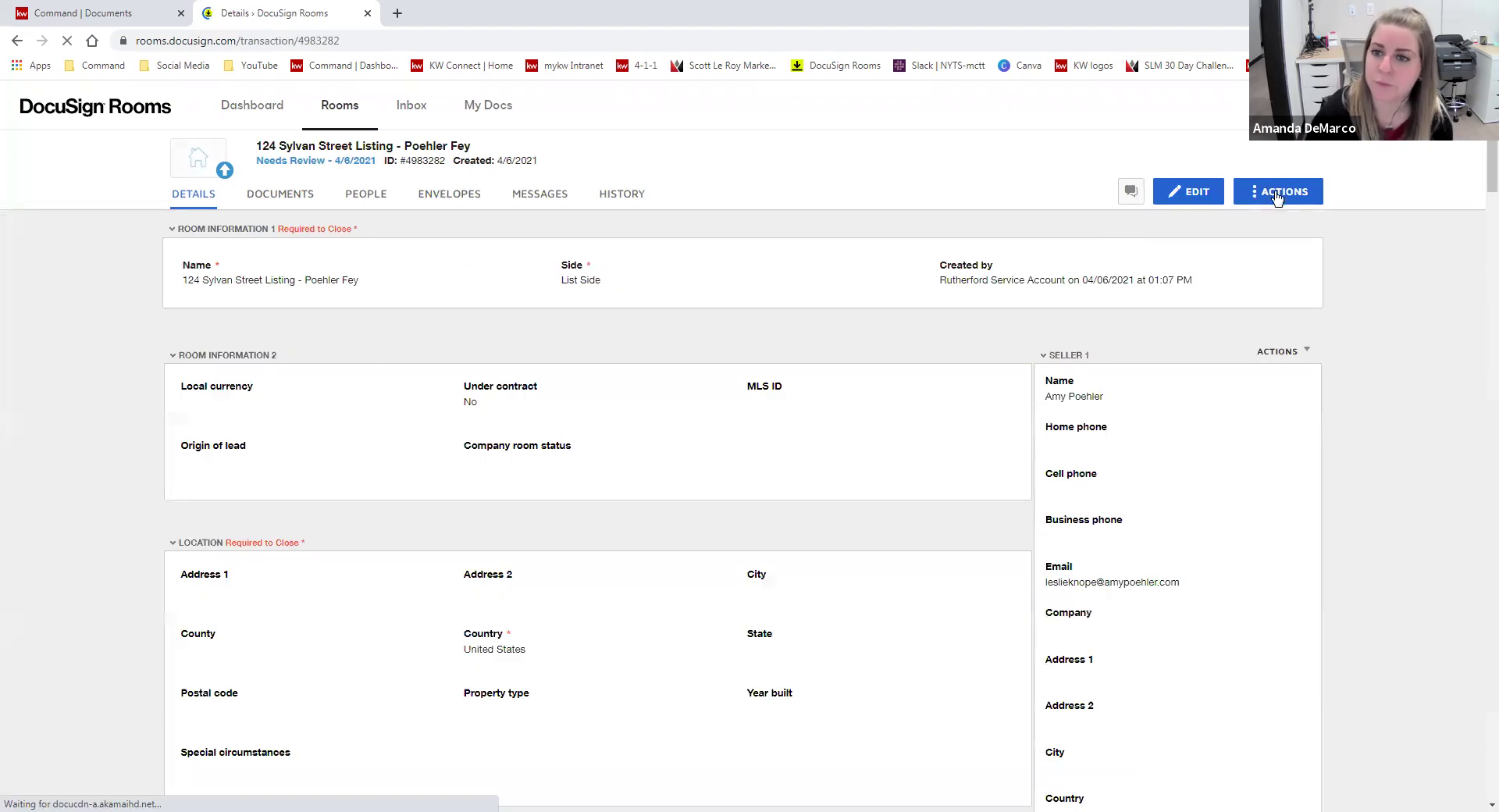
{"action": "left_click", "coordinate": [1275, 192]}
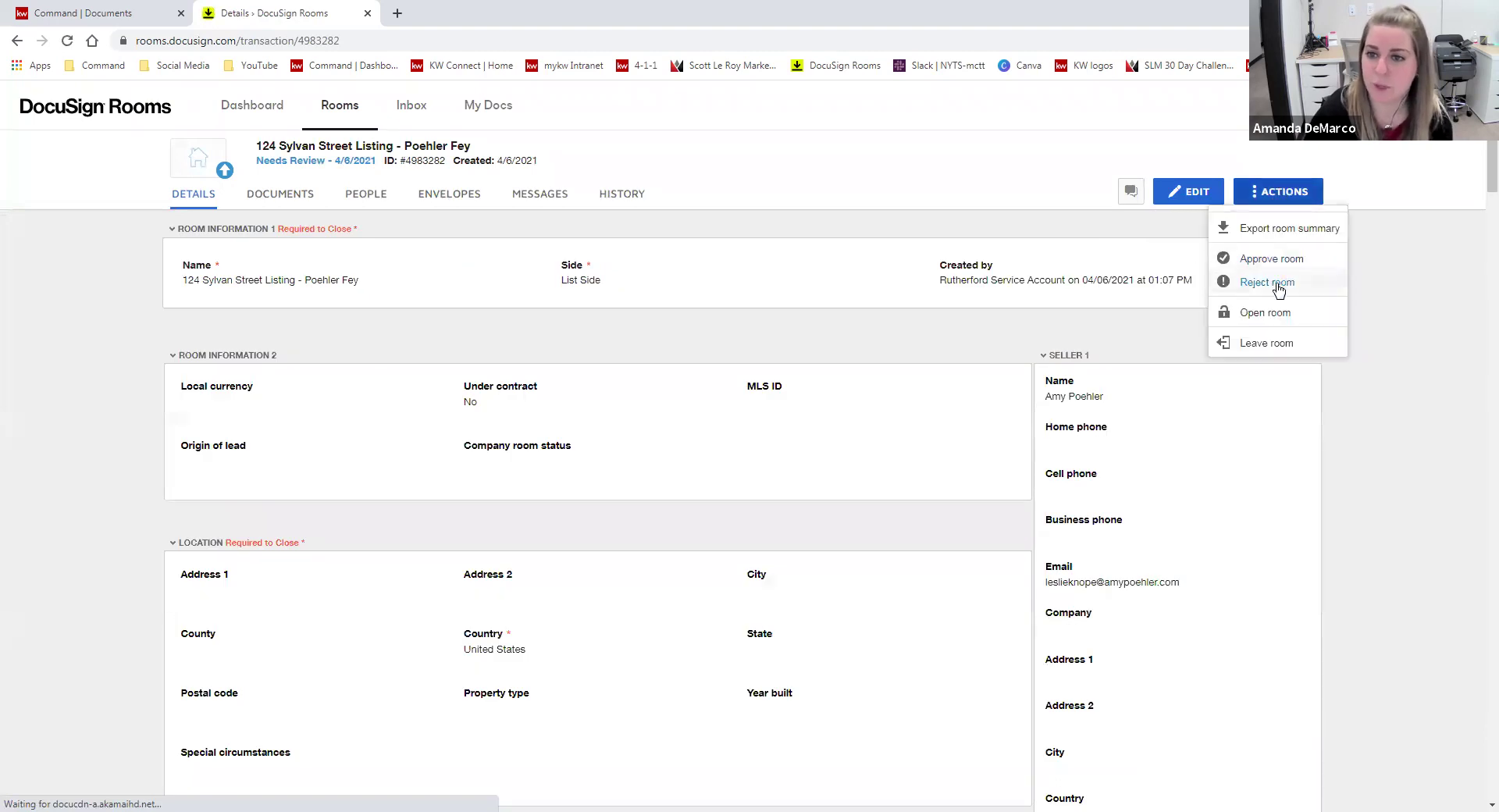
{"action": "left_click", "coordinate": [1280, 313]}
{"action": "left_click", "coordinate": [810, 290]}
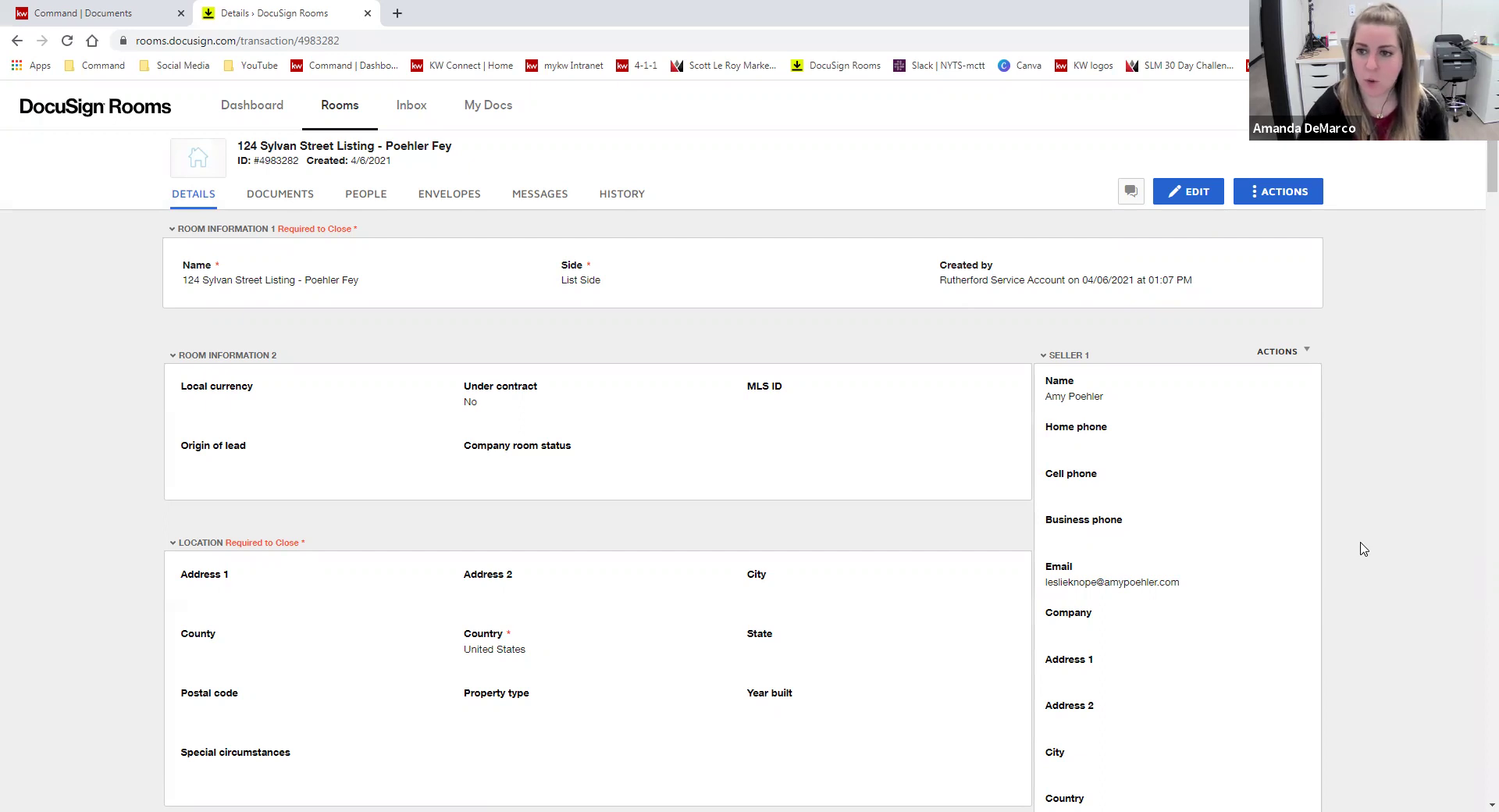
- Scroll through the room details showing the two sellers and the listing agent
{"action": "scroll", "coordinate": [1145, 438], "scroll_direction": "down", "scroll_amount": 5}
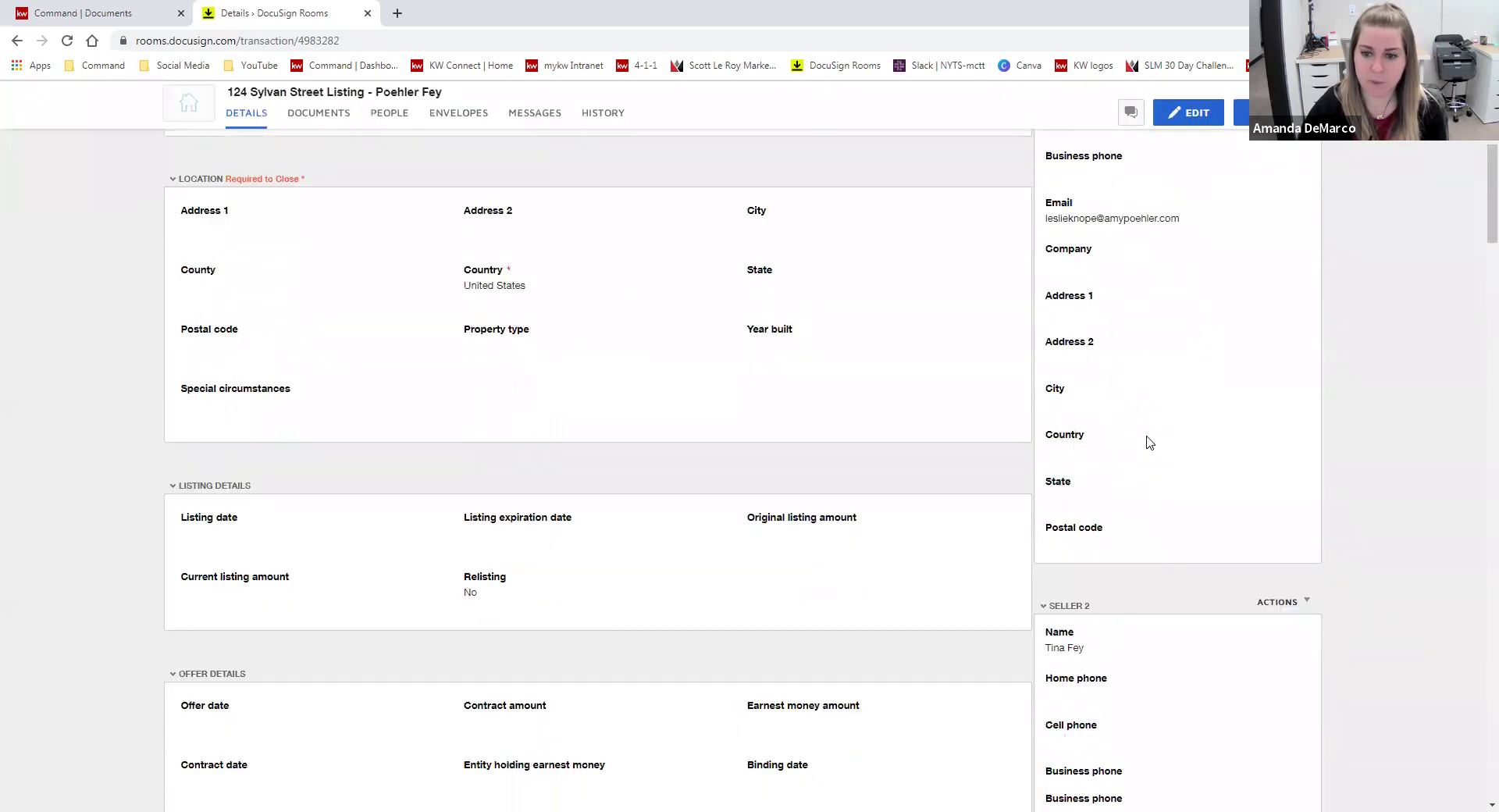
{"action": "scroll", "coordinate": [1149, 442], "scroll_direction": "down", "scroll_amount": 10}
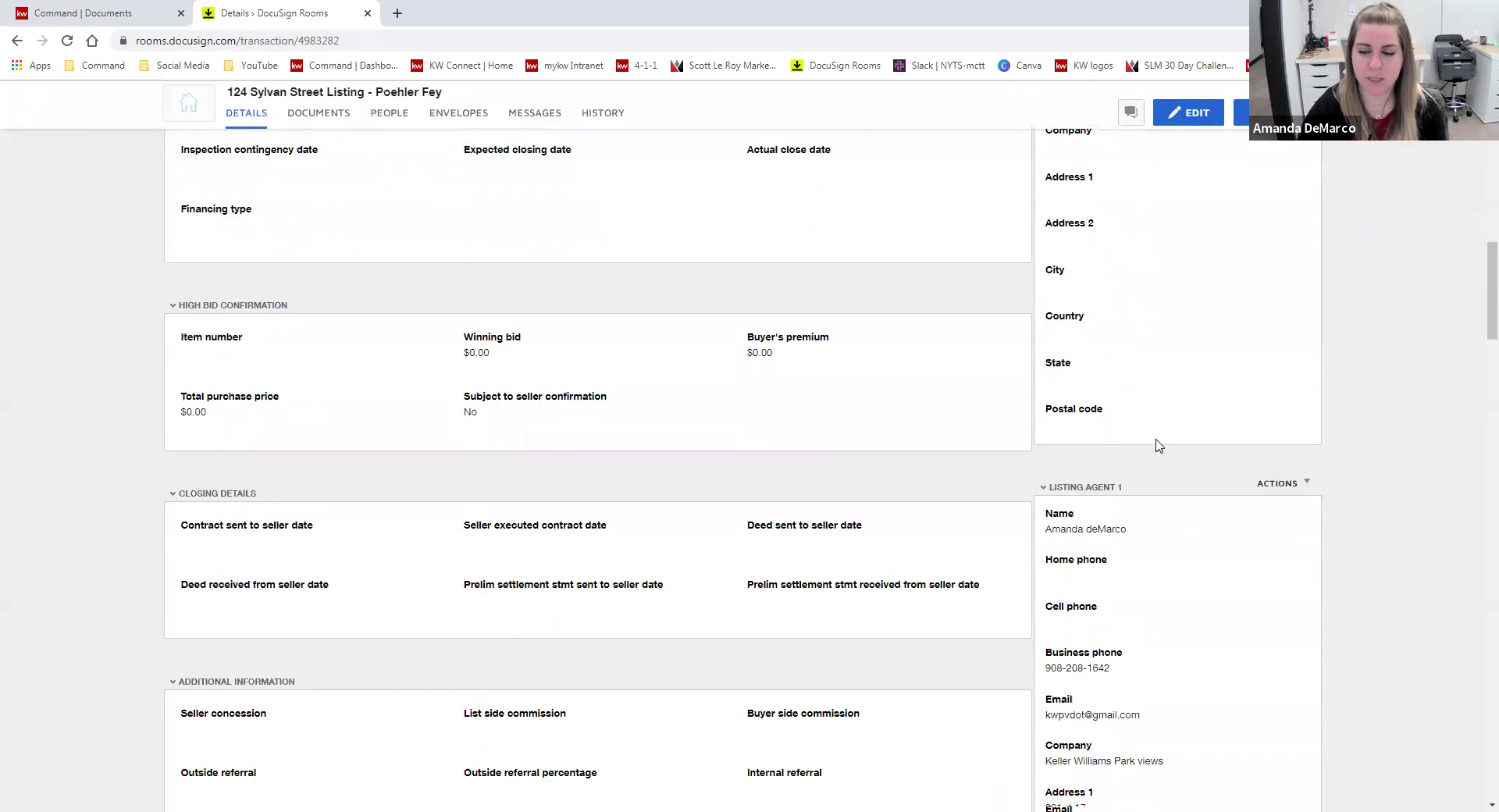
{"action": "scroll", "coordinate": [1158, 446], "scroll_direction": "down", "scroll_amount": 1}
{"action": "scroll", "coordinate": [1184, 459], "scroll_direction": "down", "scroll_amount": 2}
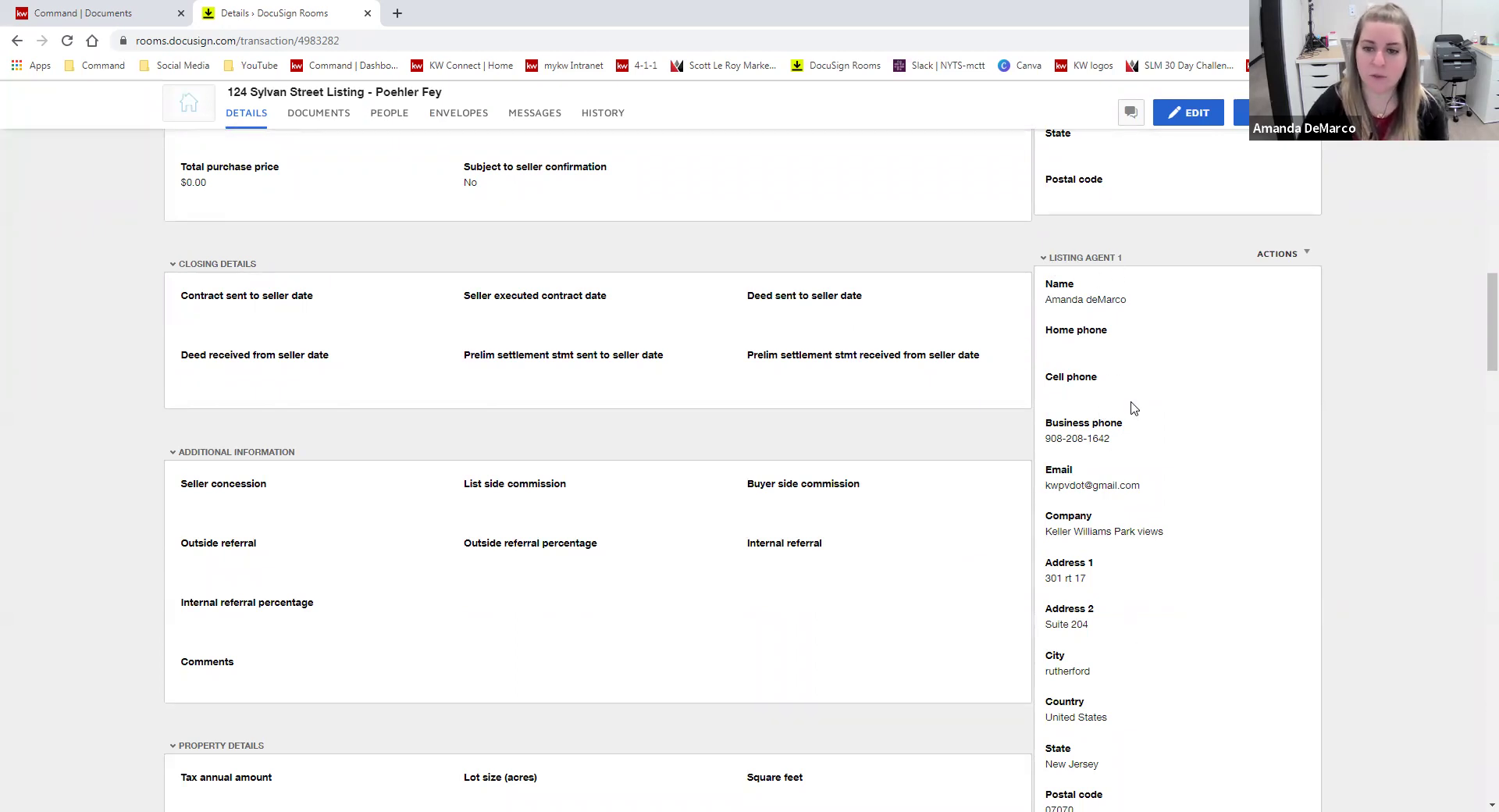
- Fill in Listing Agent 2's name and e-mail in the room details and save
{"action": "scroll", "coordinate": [1235, 551], "scroll_direction": "down", "scroll_amount": 4}
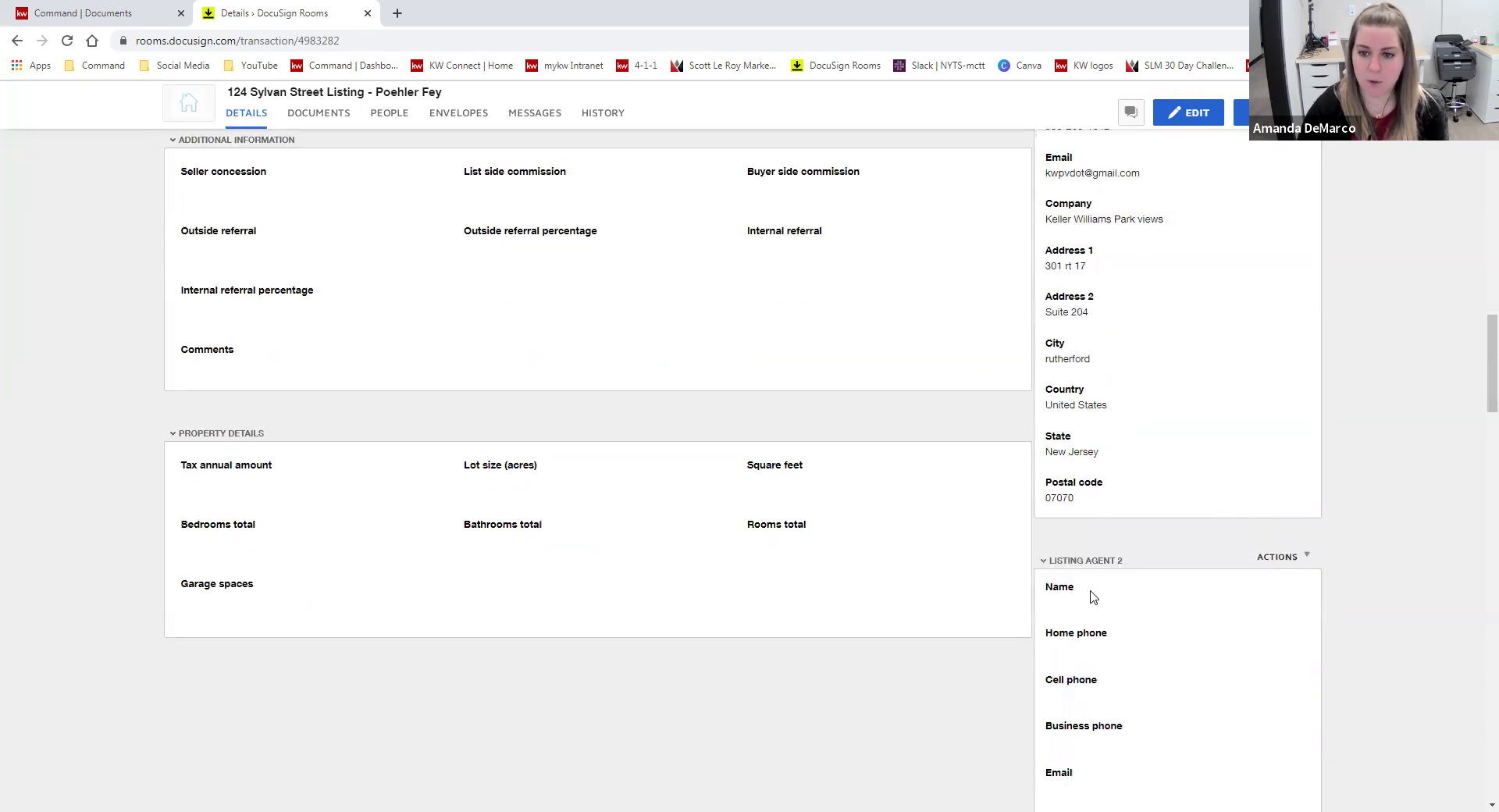
{"action": "left_click", "coordinate": [1206, 123]}
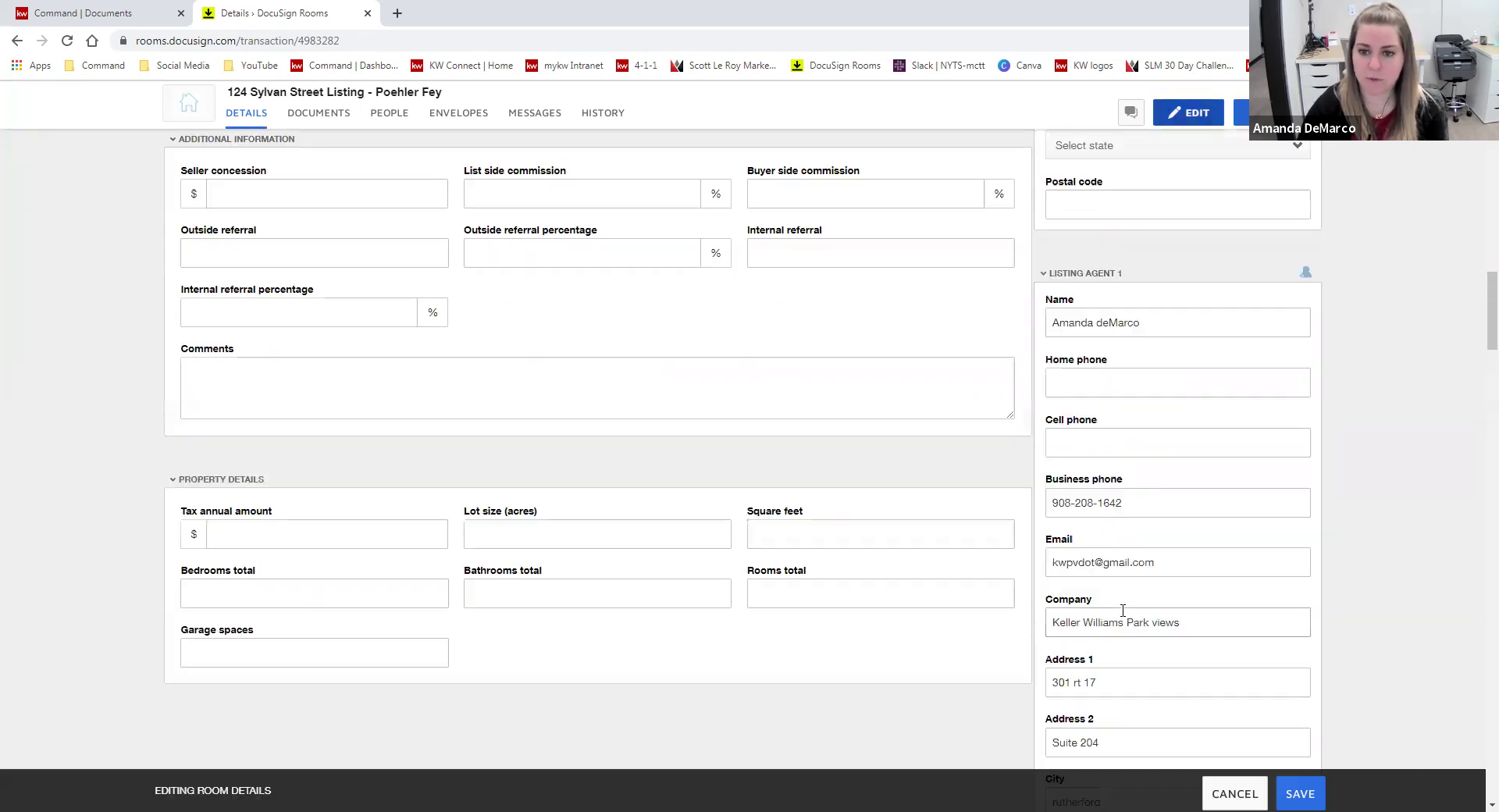
{"action": "scroll", "coordinate": [1170, 492], "scroll_direction": "down", "scroll_amount": 7}
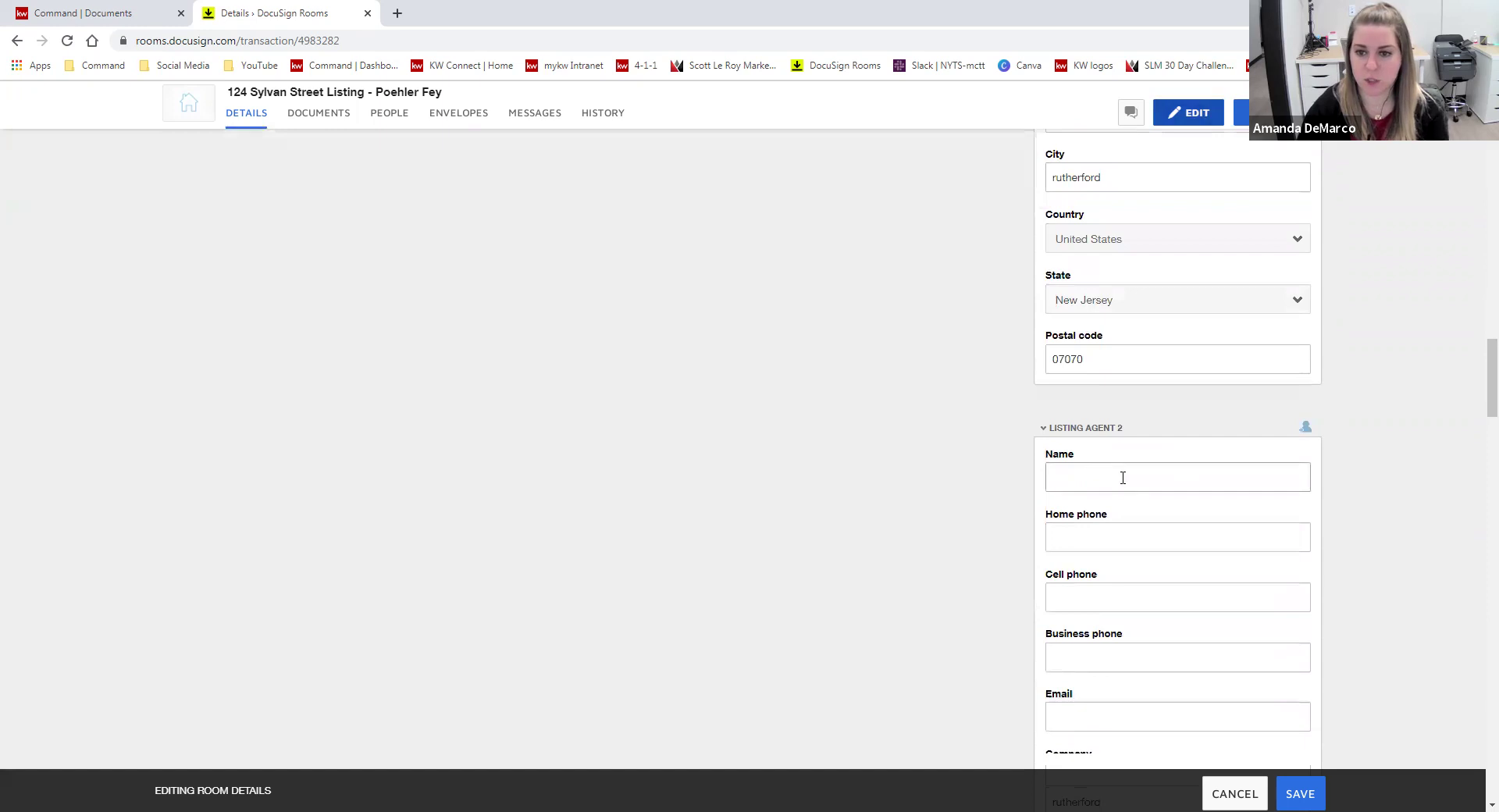
{"action": "left_click", "coordinate": [1122, 477]}
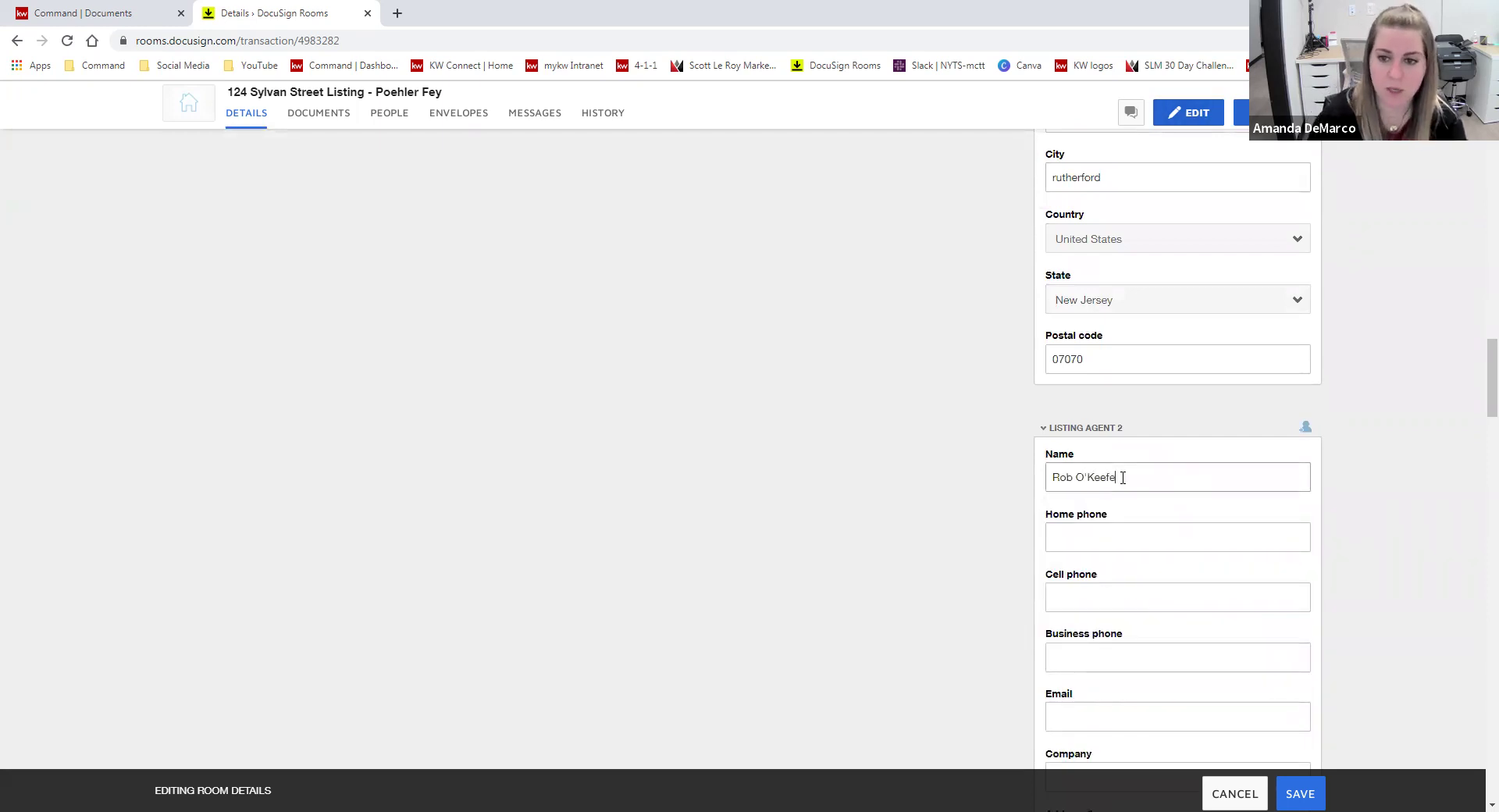
{"action": "scroll", "coordinate": [1092, 531], "scroll_direction": "down", "scroll_amount": 1}
{"action": "left_click", "coordinate": [1081, 637]}
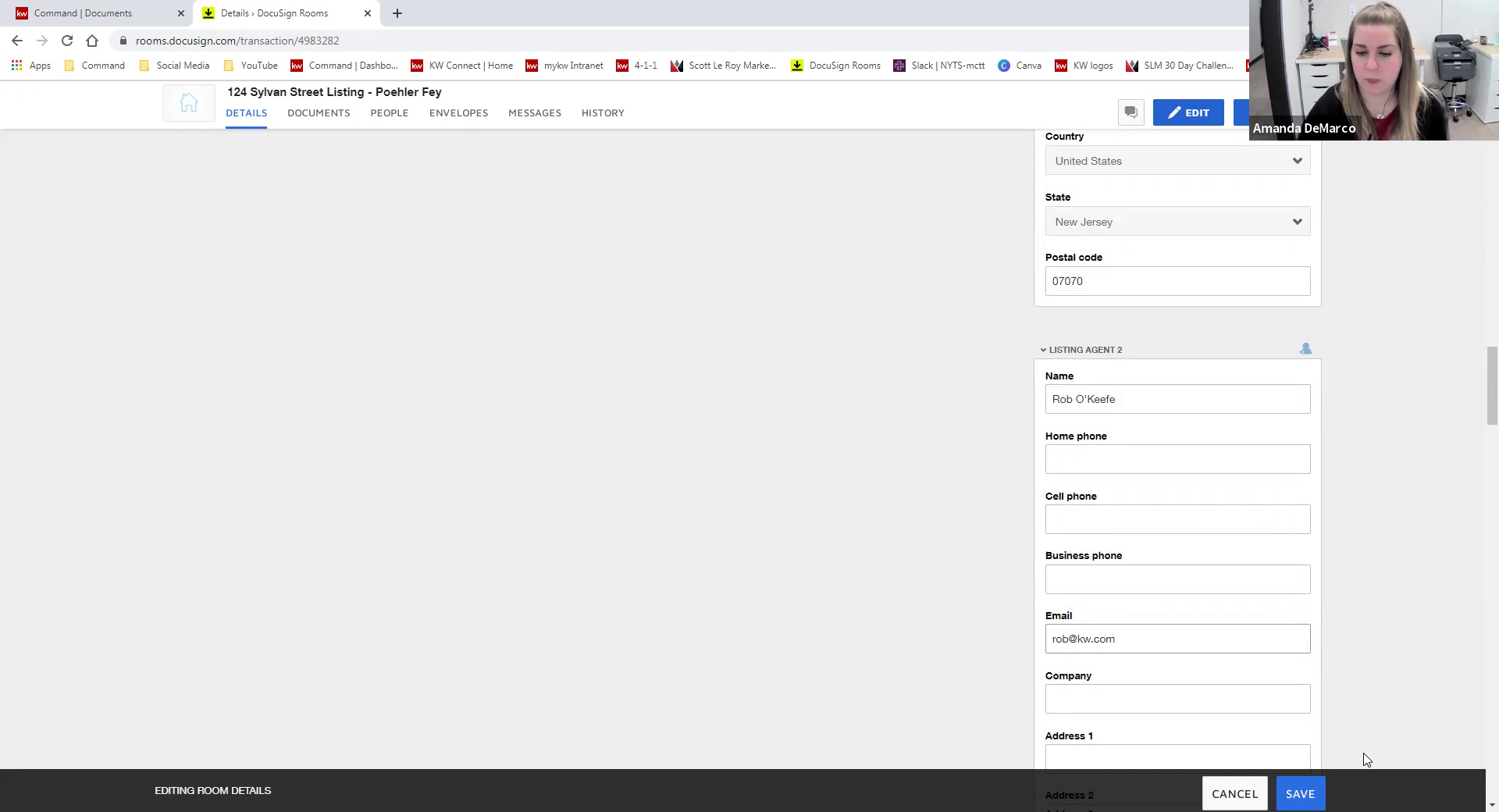
{"action": "left_click", "coordinate": [1316, 793]}
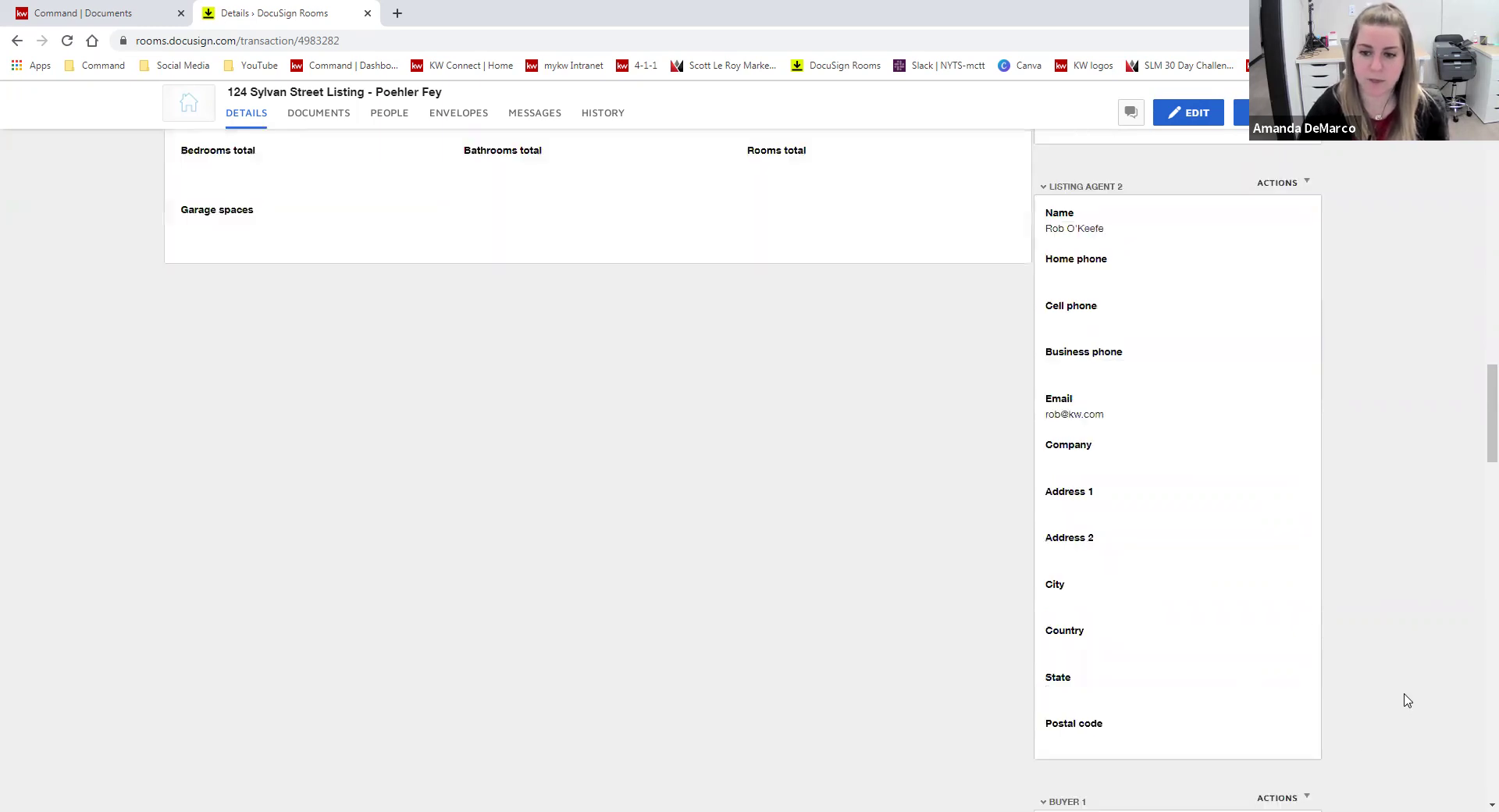
{"action": "scroll", "coordinate": [974, 673], "scroll_direction": "up", "scroll_amount": 15}
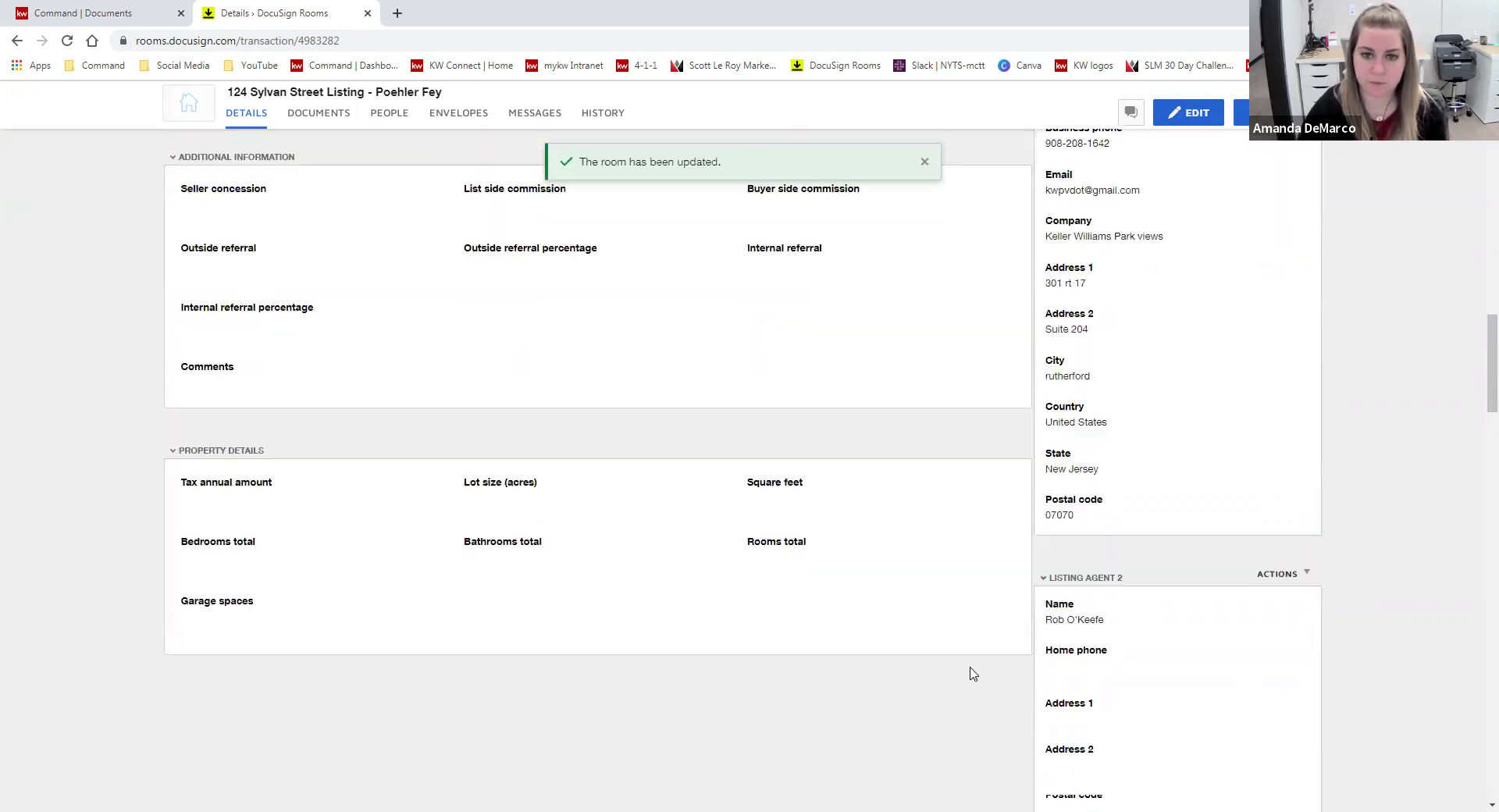
{"action": "scroll", "coordinate": [974, 672], "scroll_direction": "up", "scroll_amount": 5}
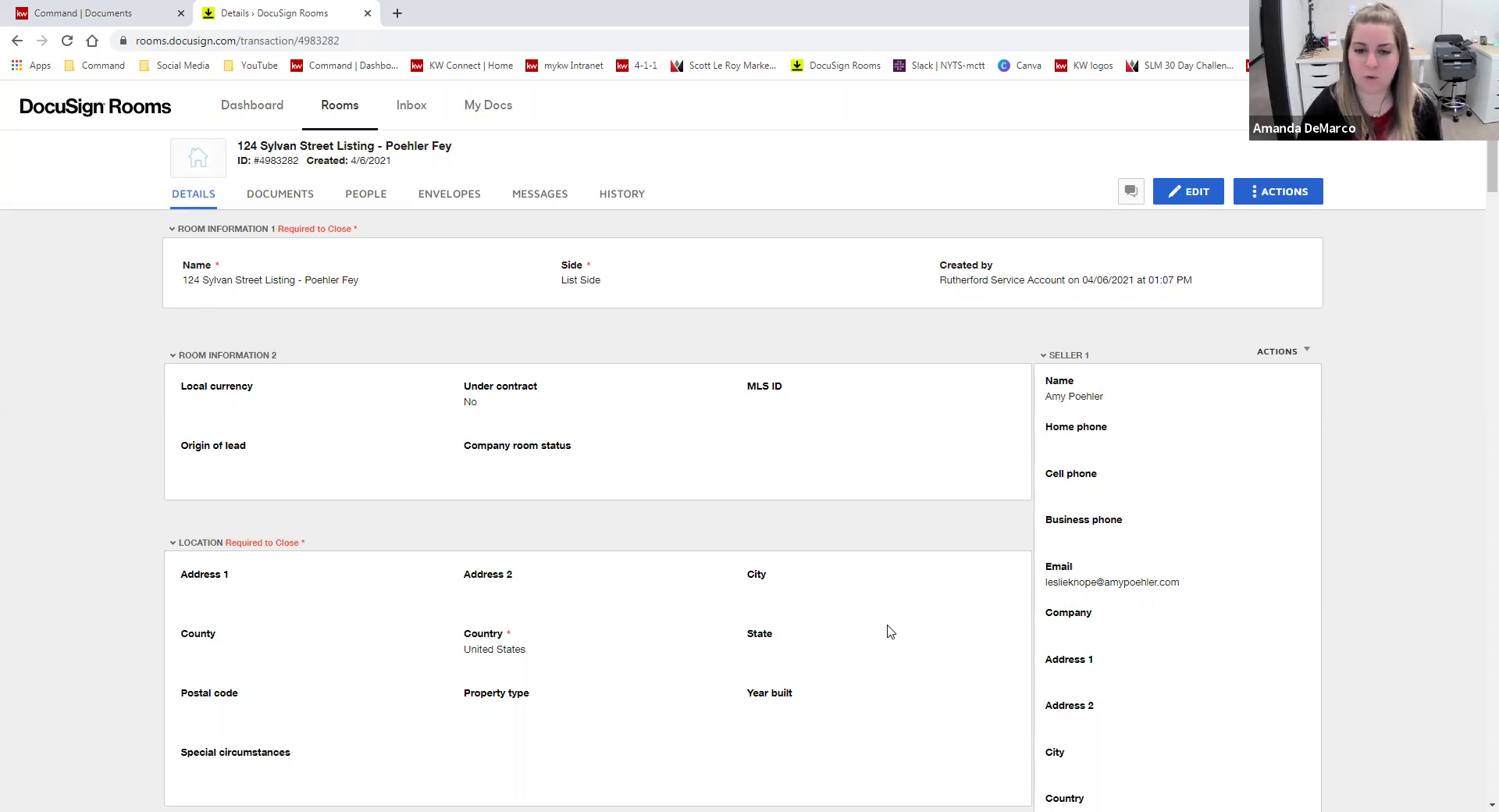
{"action": "key", "text": "ctrl+Tab"}
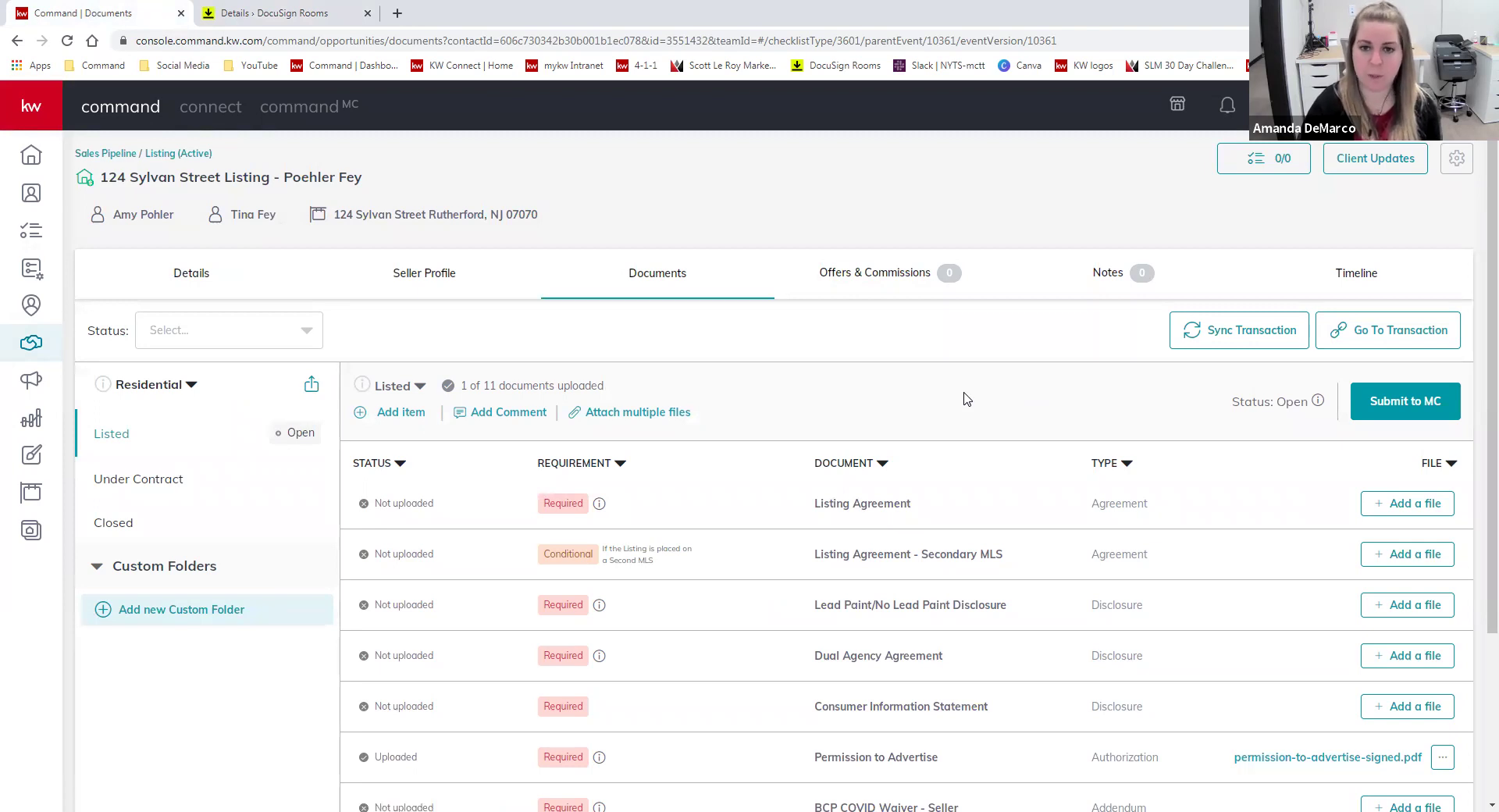
{"action": "left_click", "coordinate": [269, 13]}
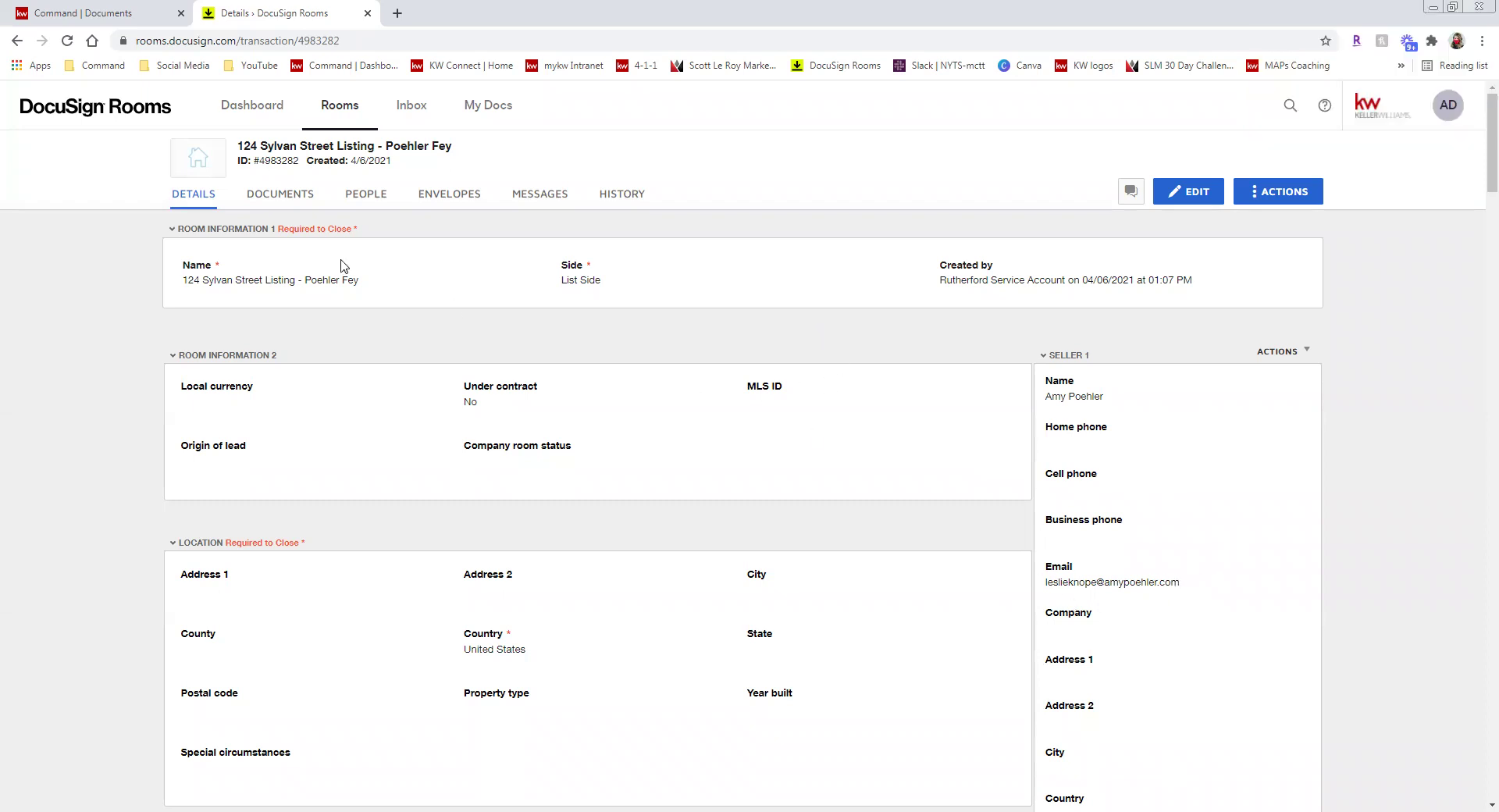
- Select all five documents on the room's Documents tab and create an envelope from them
{"action": "left_click", "coordinate": [324, 203]}
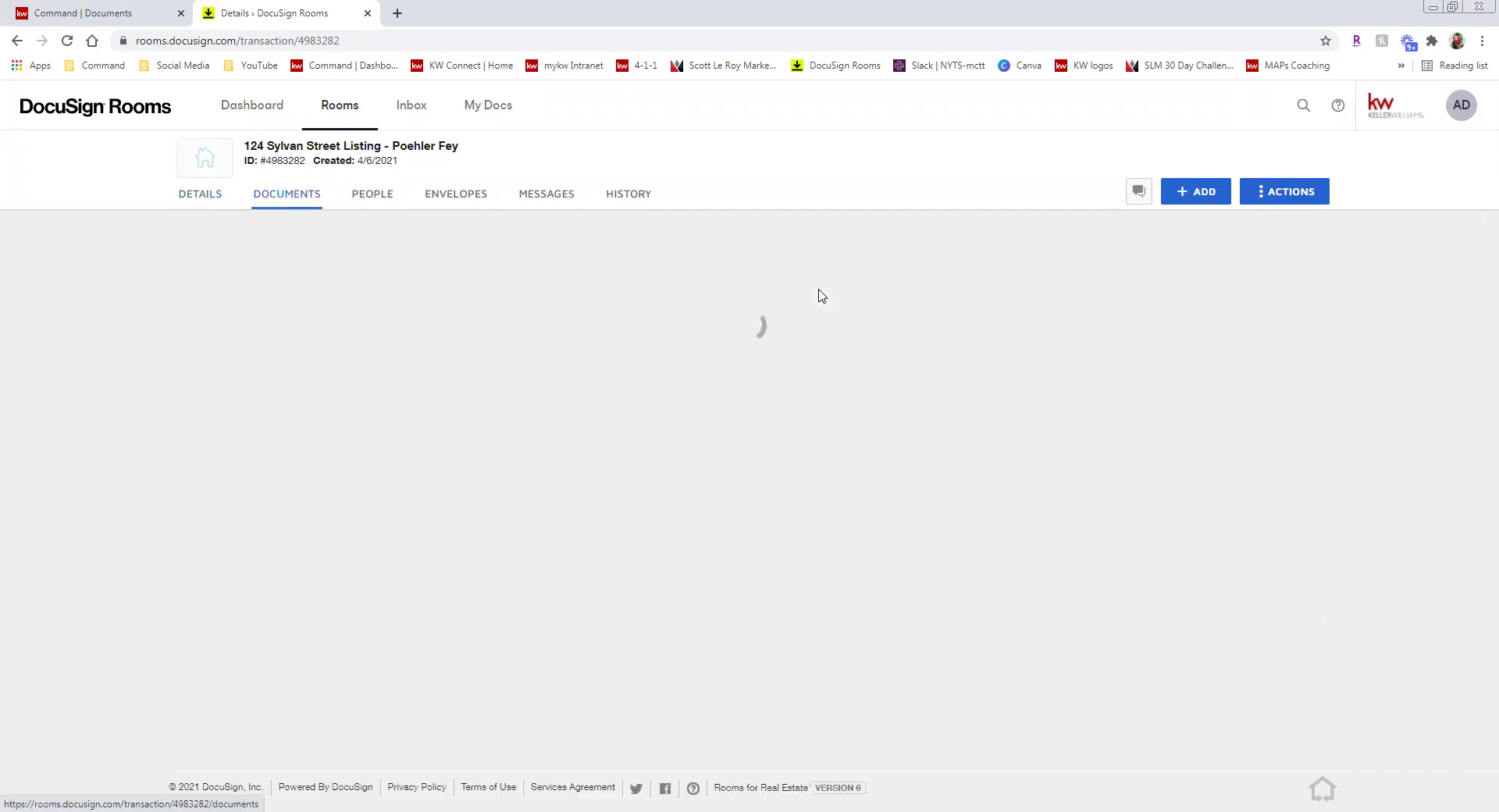
{"action": "left_click", "coordinate": [1192, 227]}
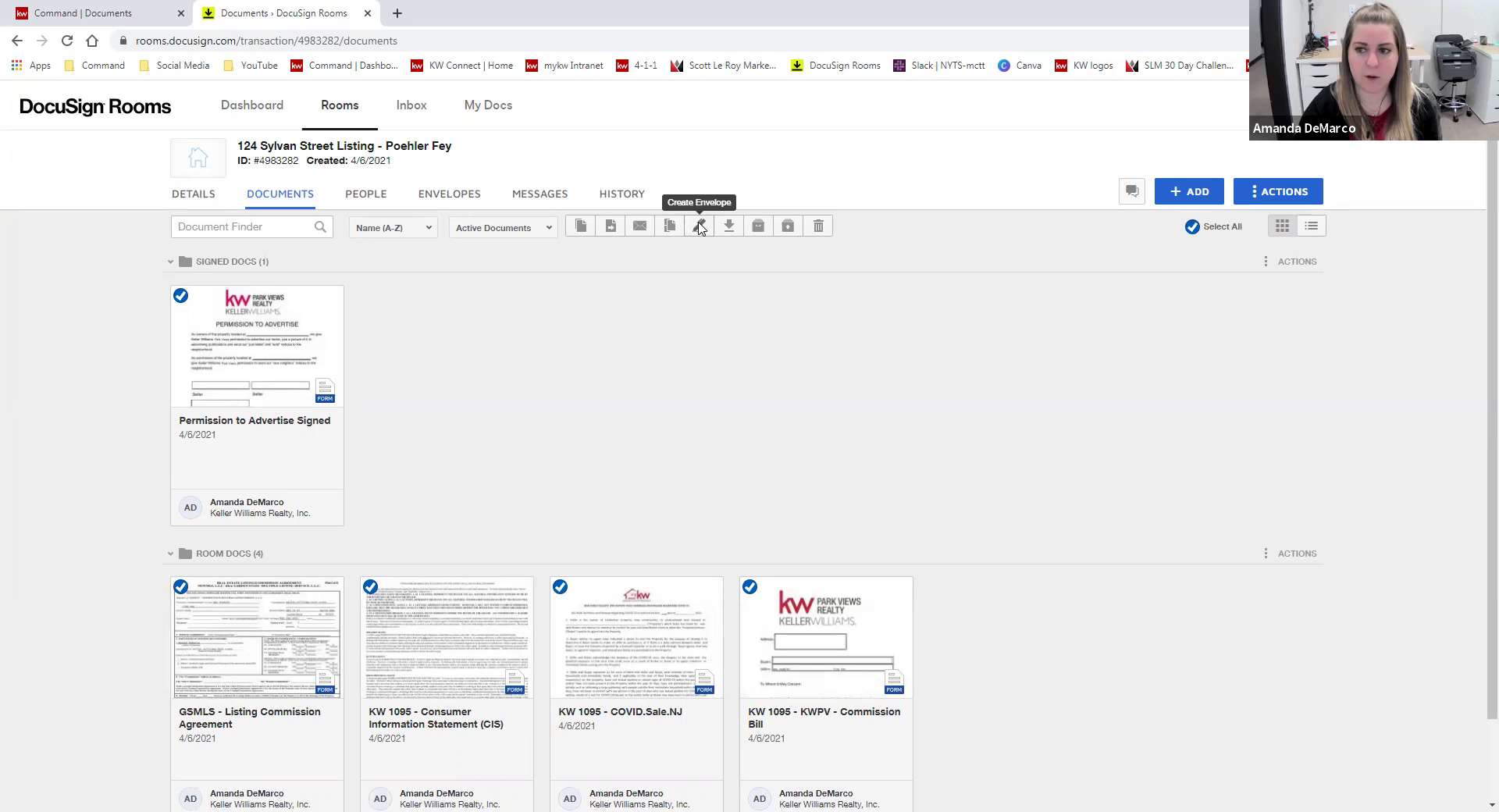
{"action": "left_click", "coordinate": [699, 226]}
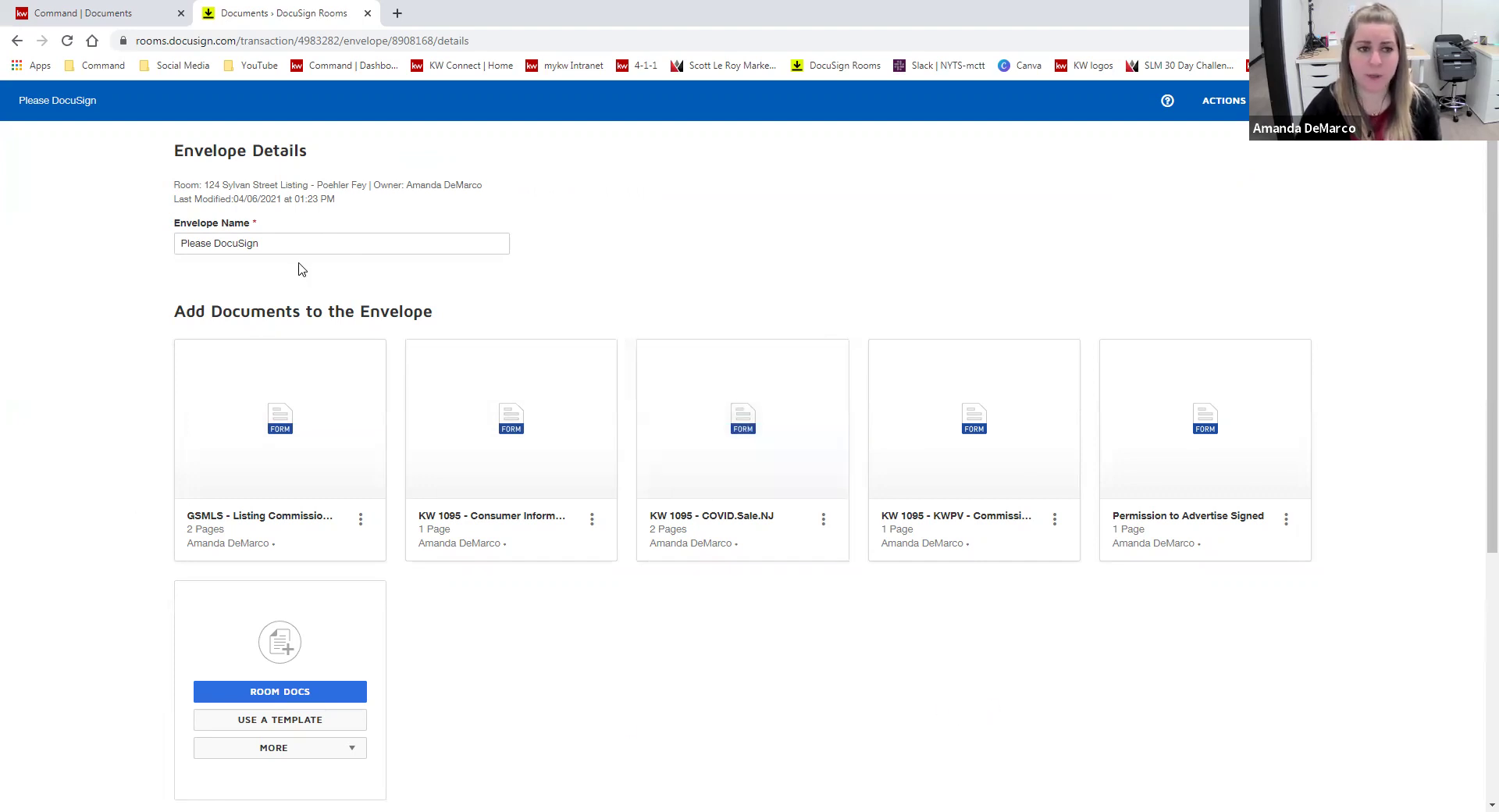
- In the envelope's Add Recipients section, choose to add recipients by Pre-Tagged Roles
{"action": "scroll", "coordinate": [710, 689], "scroll_direction": "down", "scroll_amount": 2}
{"action": "scroll", "coordinate": [492, 408], "scroll_direction": "up", "scroll_amount": 1}
{"action": "mouse_move", "coordinate": [492, 409]}
{"action": "left_mouse_down"}
{"action": "mouse_move", "coordinate": [411, 370]}
{"action": "mouse_move", "coordinate": [686, 387]}
{"action": "mouse_move", "coordinate": [816, 414]}
{"action": "left_mouse_up"}
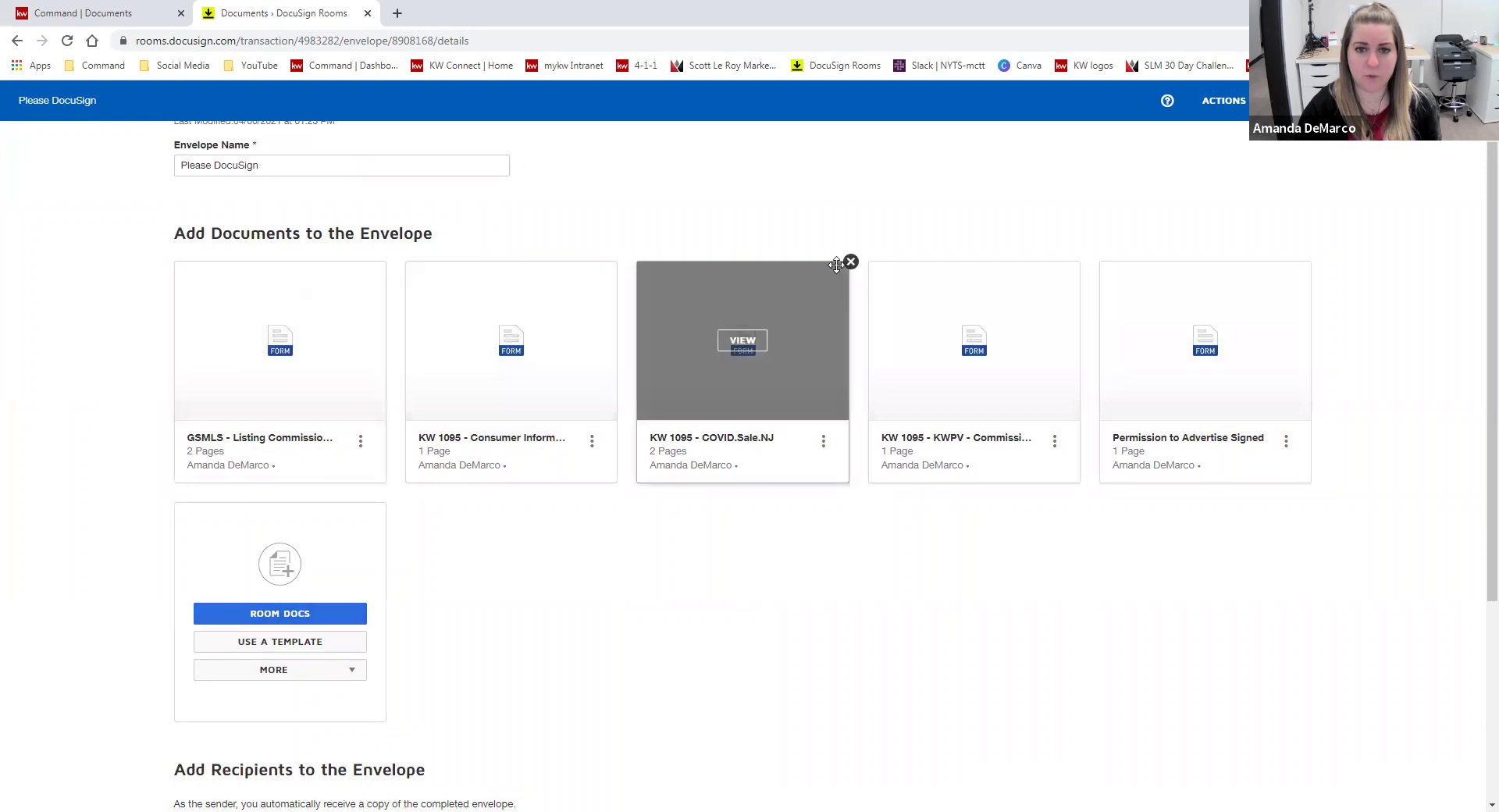
{"action": "scroll", "coordinate": [835, 507], "scroll_direction": "down", "scroll_amount": 4}
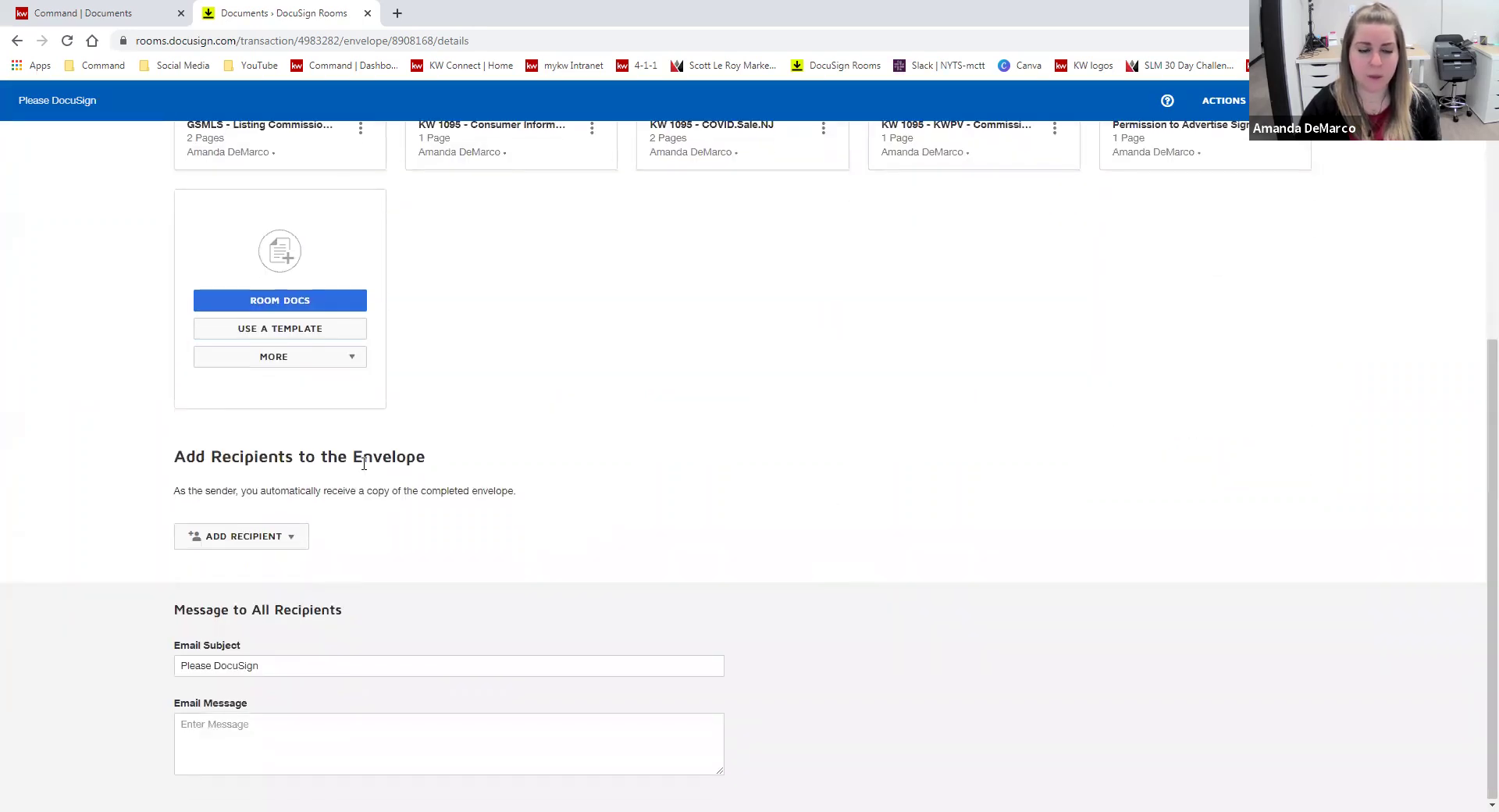
{"action": "left_click_drag", "start_coordinate": [178, 457], "coordinate": [413, 485]}
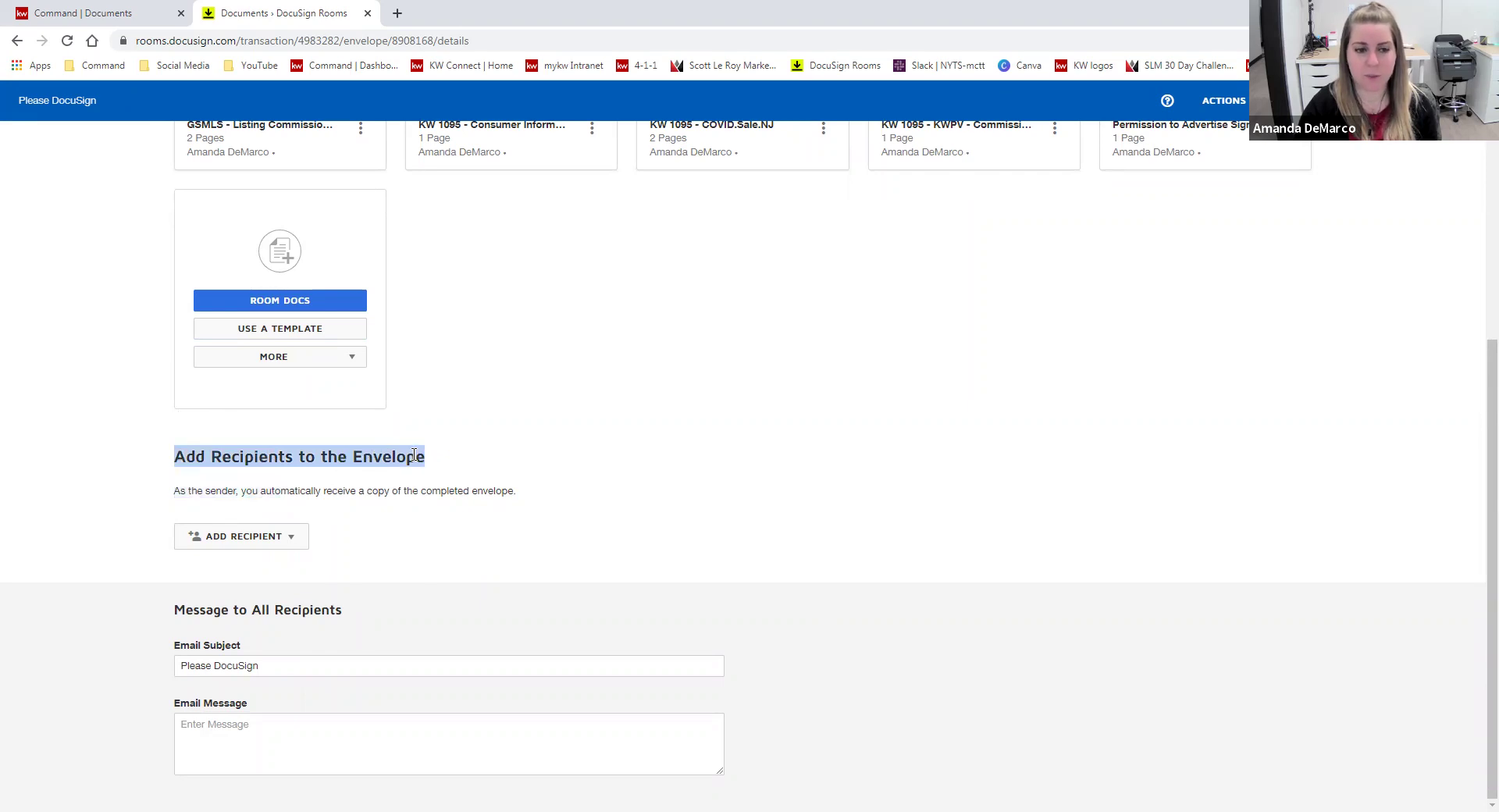
{"action": "left_click", "coordinate": [587, 434]}
{"action": "left_click", "coordinate": [260, 539]}
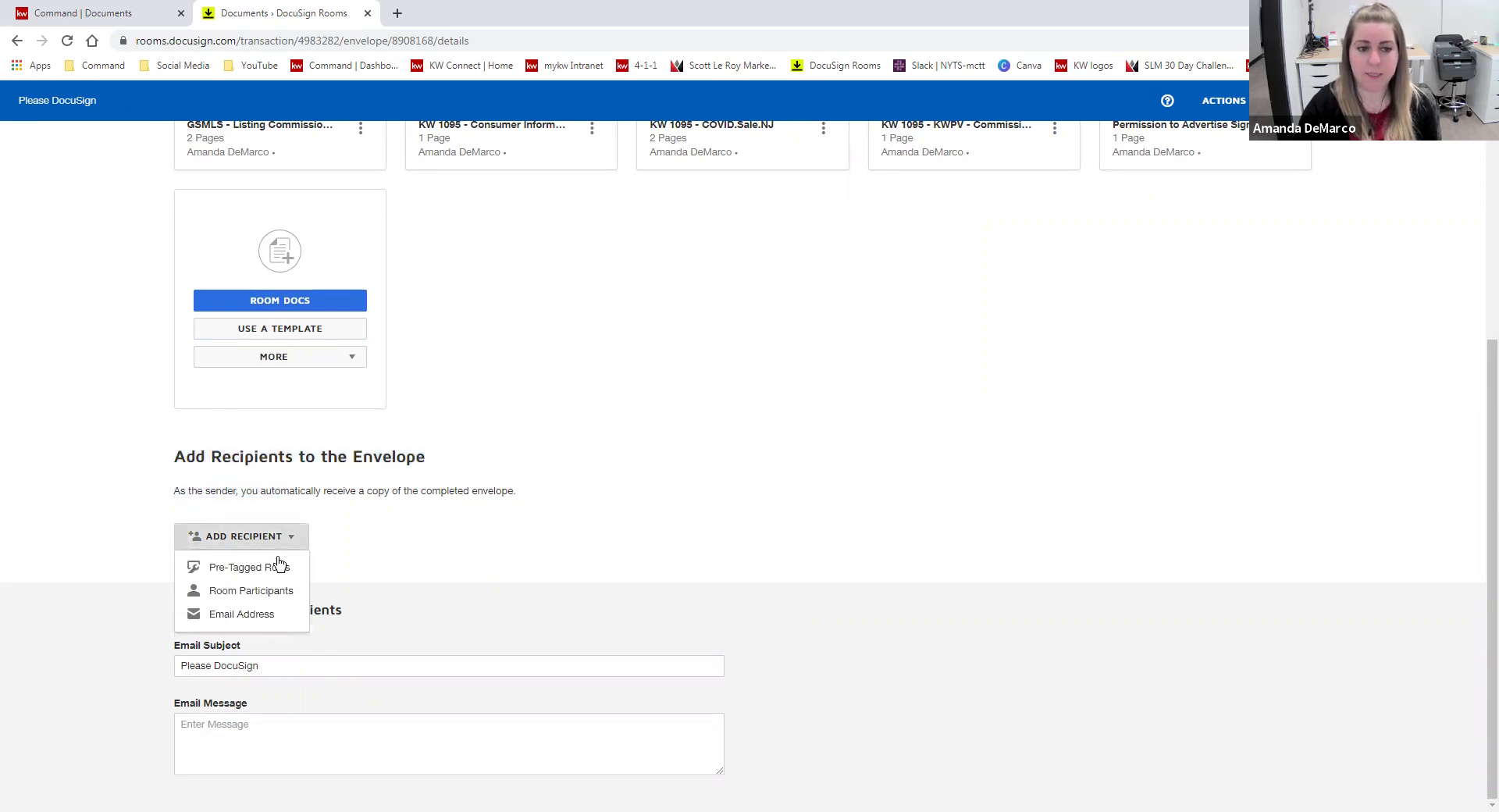
{"action": "left_click", "coordinate": [250, 567]}
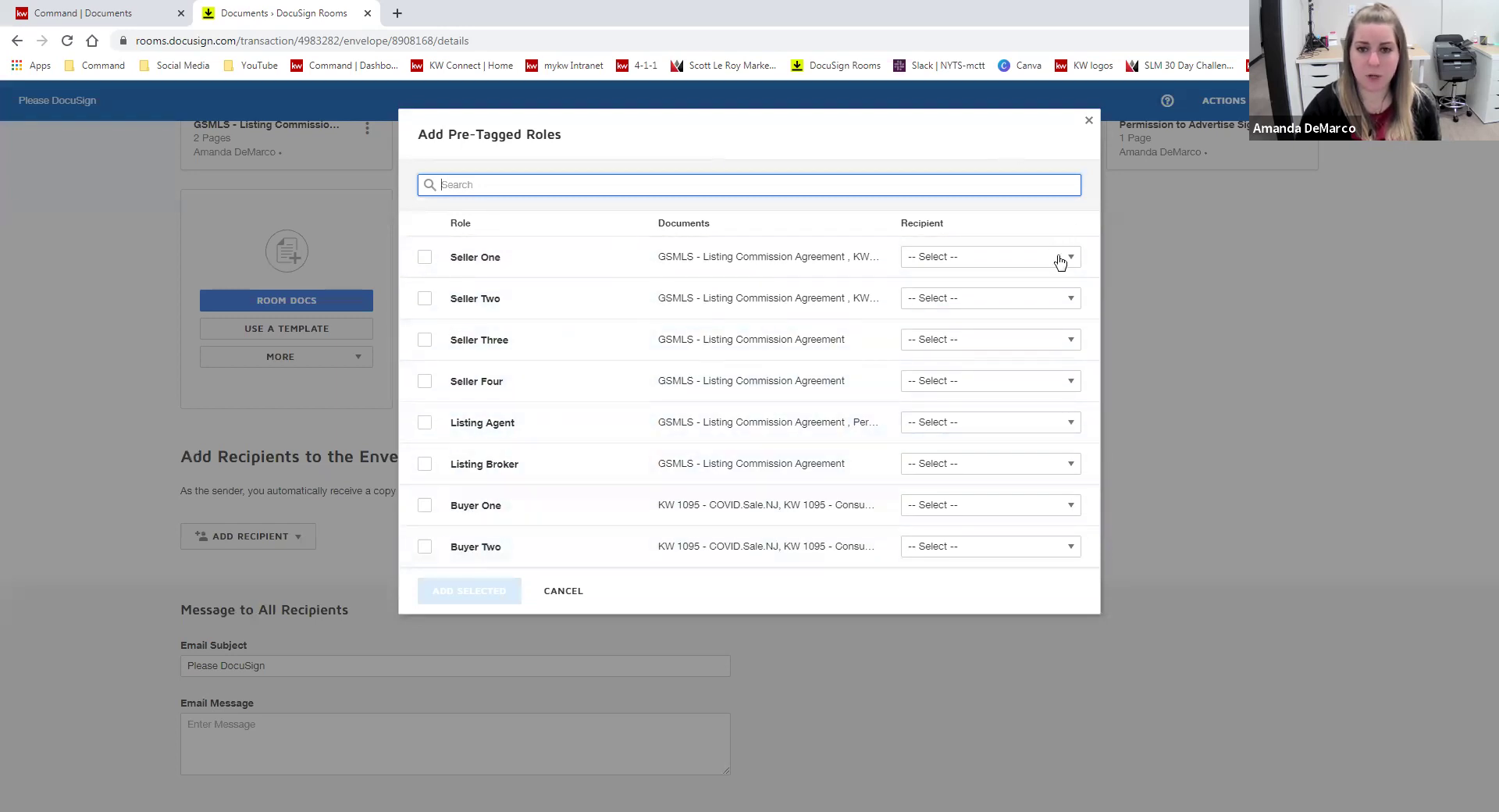
- Assign both sellers and the second listing agent to Seller One, Seller Two and Listing Broker, then add them
{"action": "left_click", "coordinate": [484, 264]}
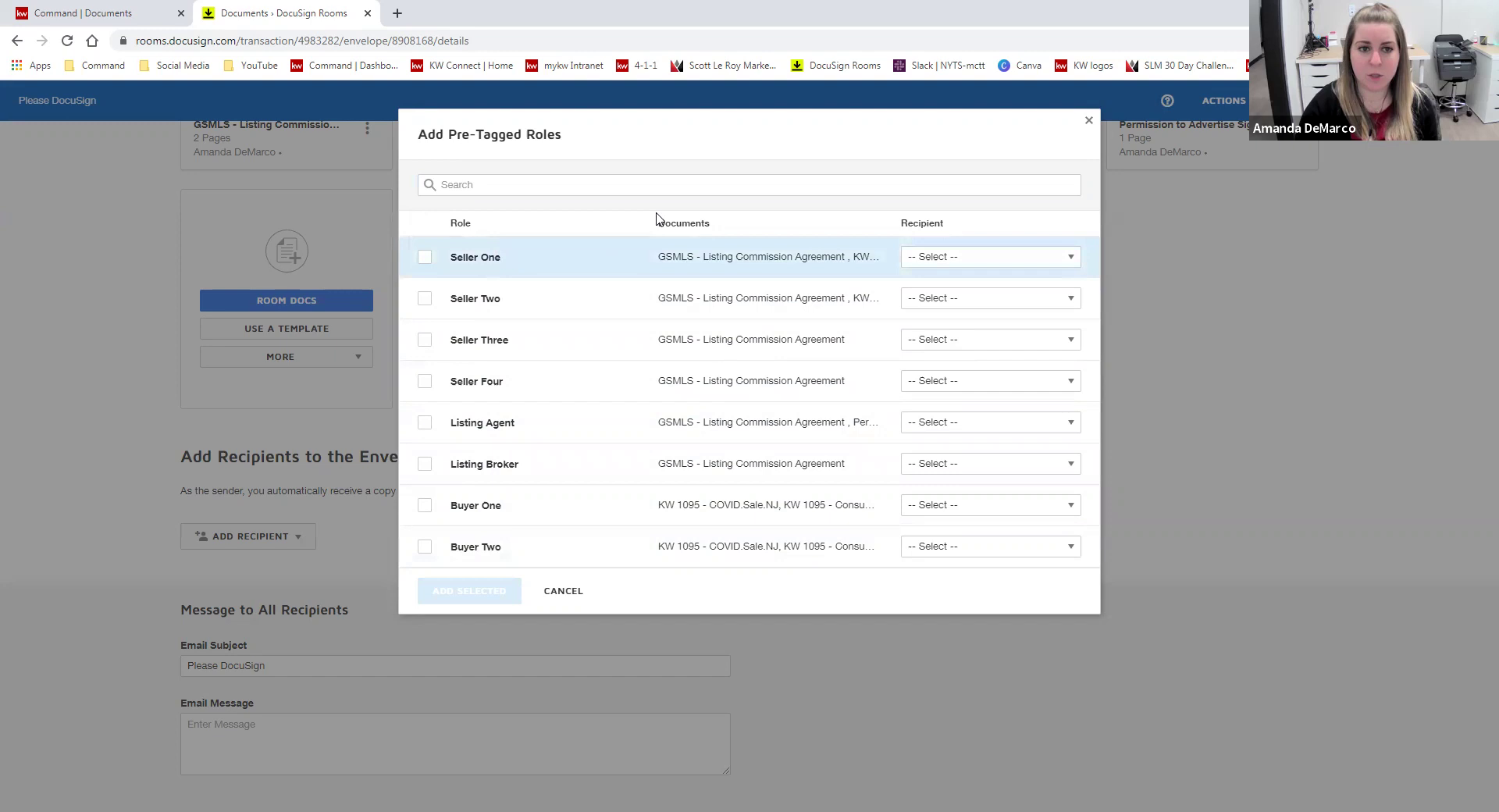
{"action": "left_click", "coordinate": [992, 251]}
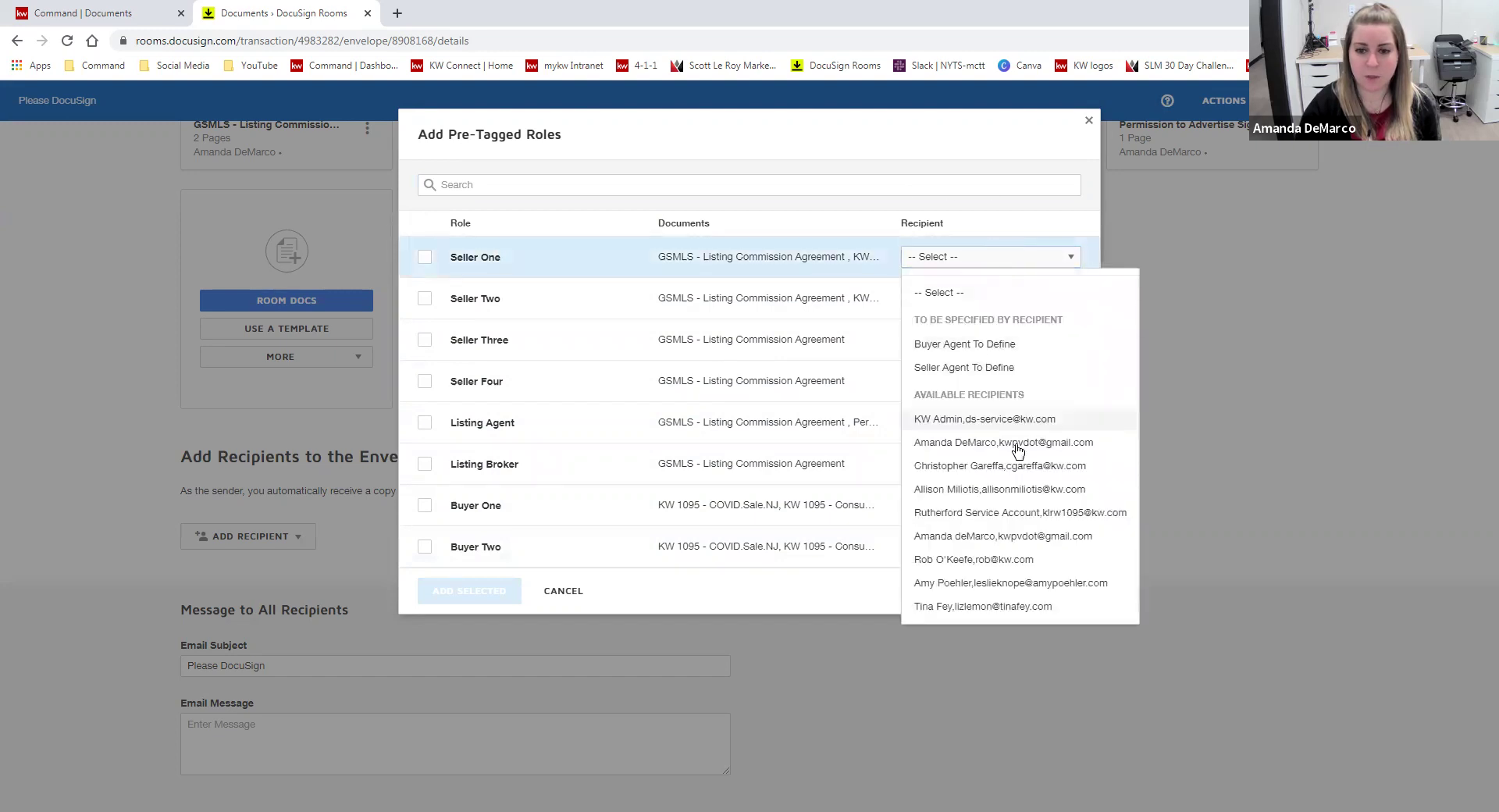
{"action": "left_click", "coordinate": [1046, 583]}
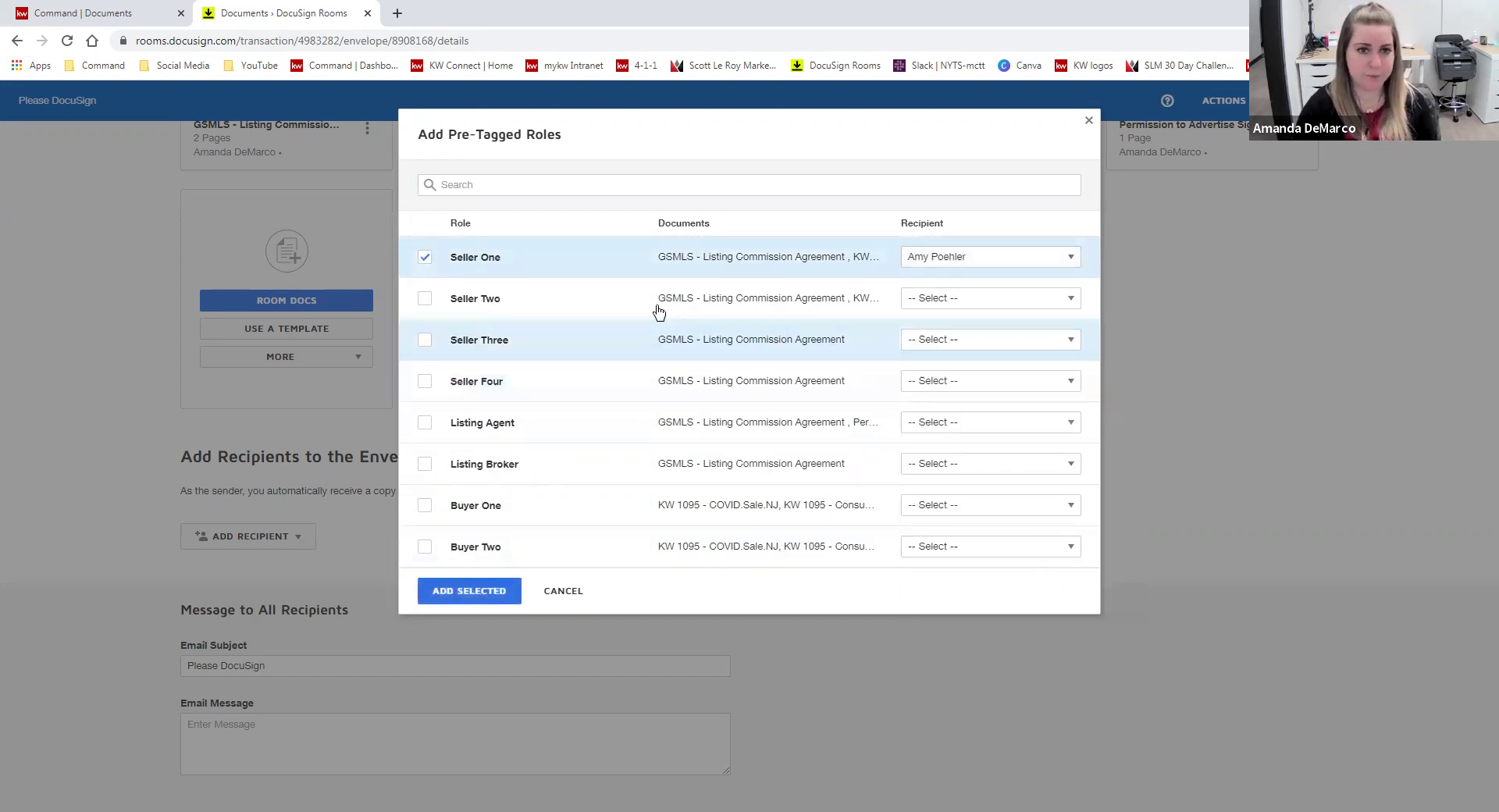
{"action": "left_click", "coordinate": [1054, 298]}
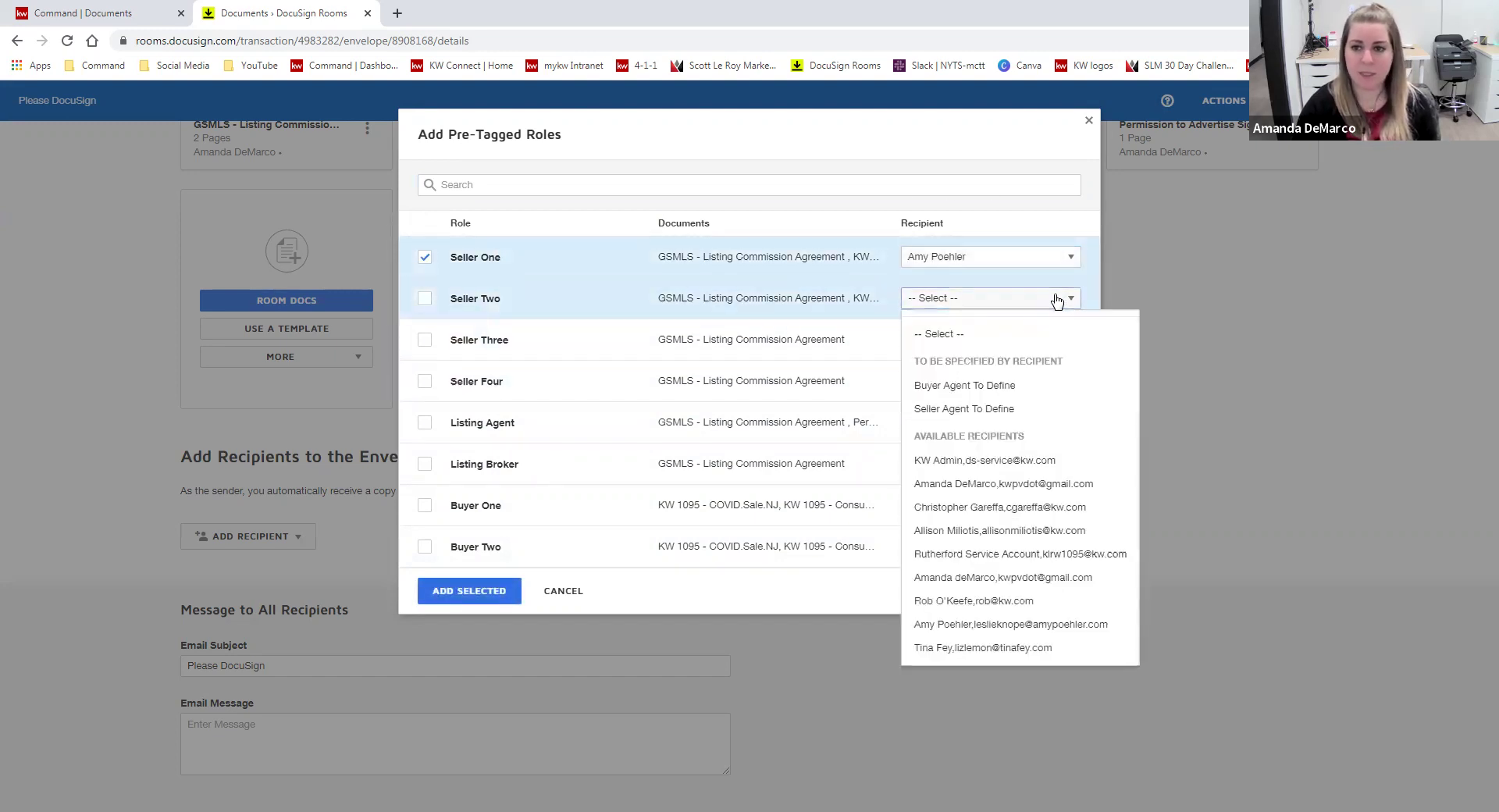
{"action": "left_click", "coordinate": [965, 649]}
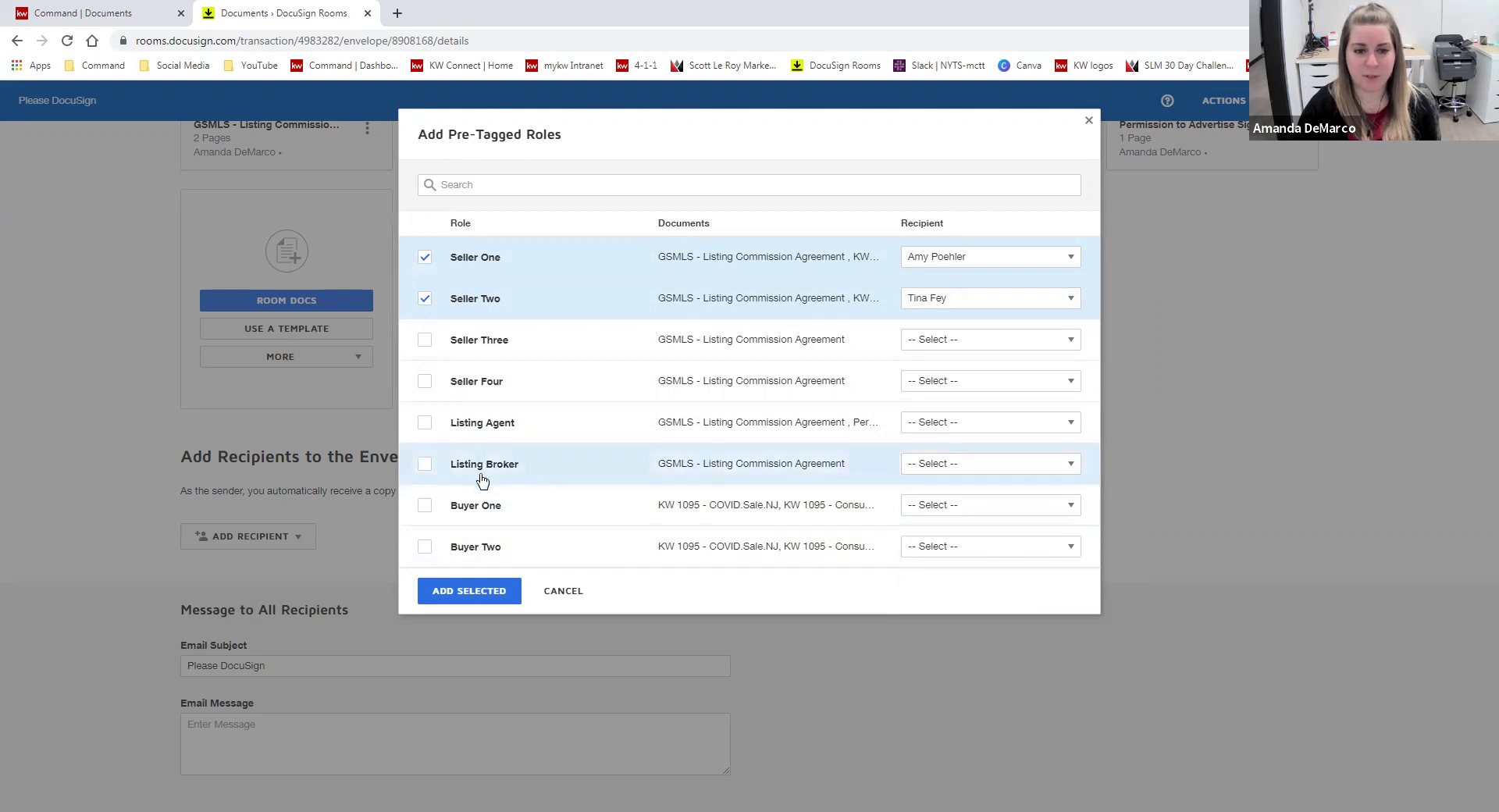
{"action": "left_click", "coordinate": [971, 466]}
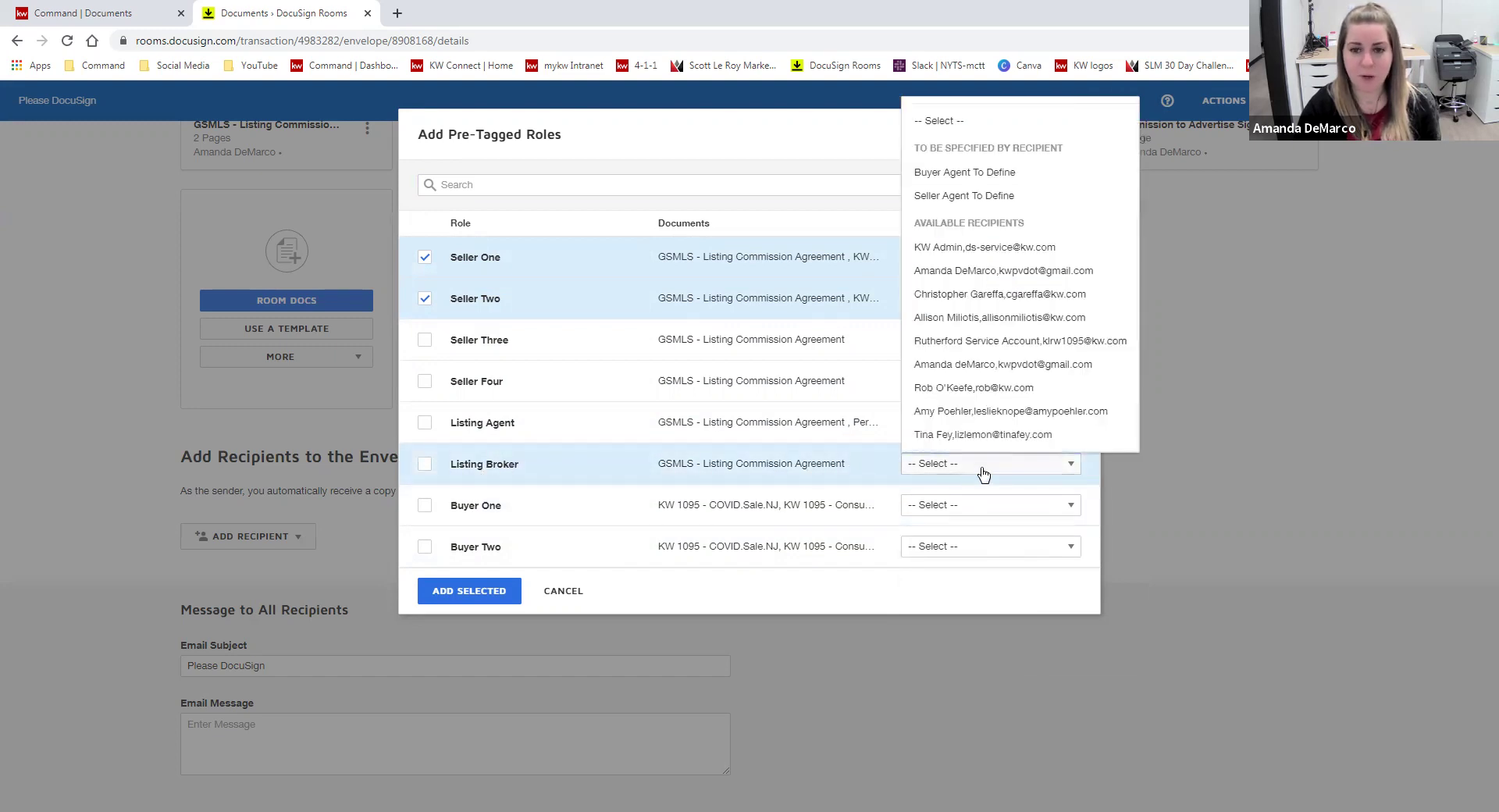
{"action": "left_click", "coordinate": [1018, 387]}
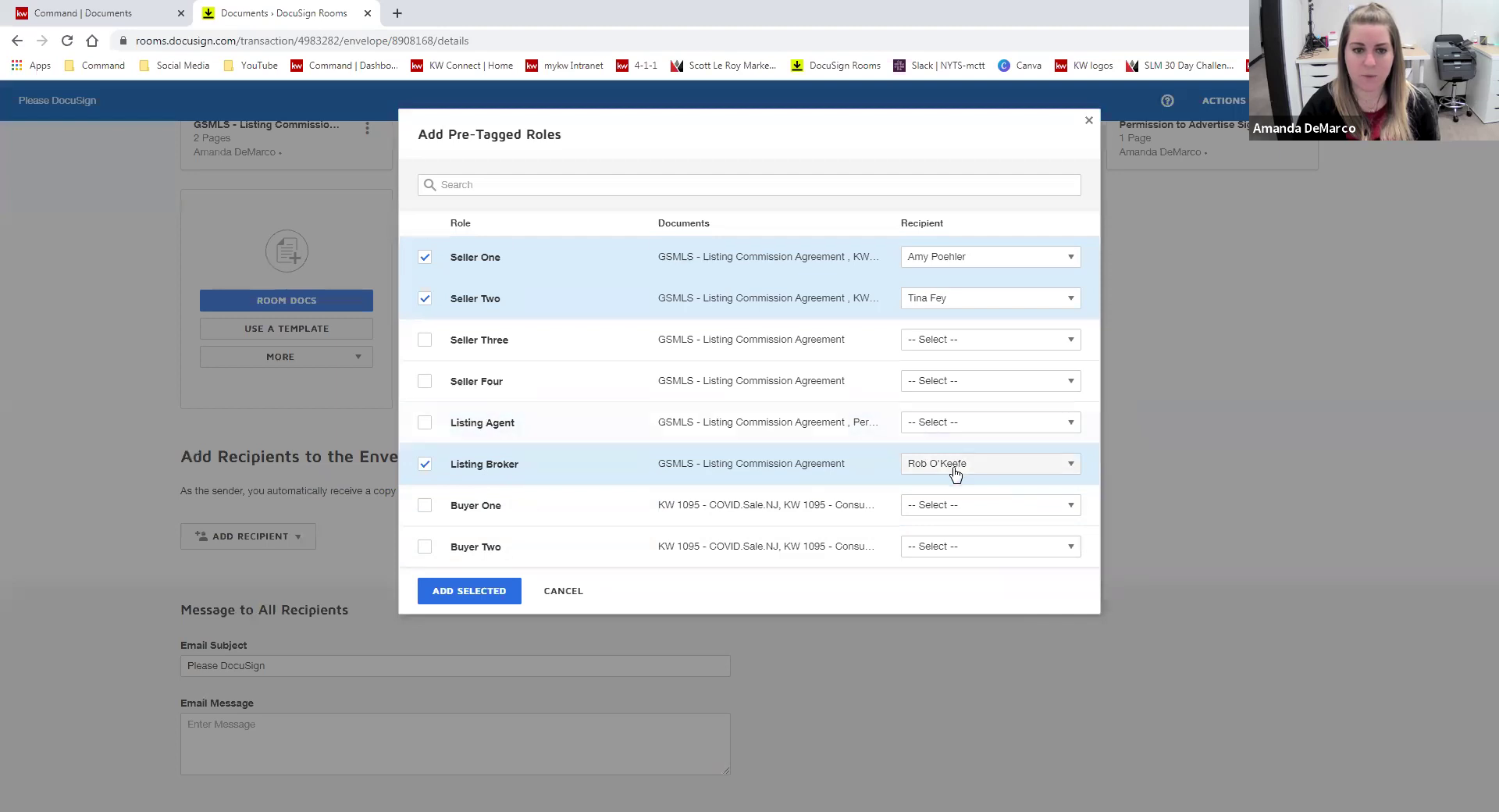
{"action": "left_click", "coordinate": [502, 597]}
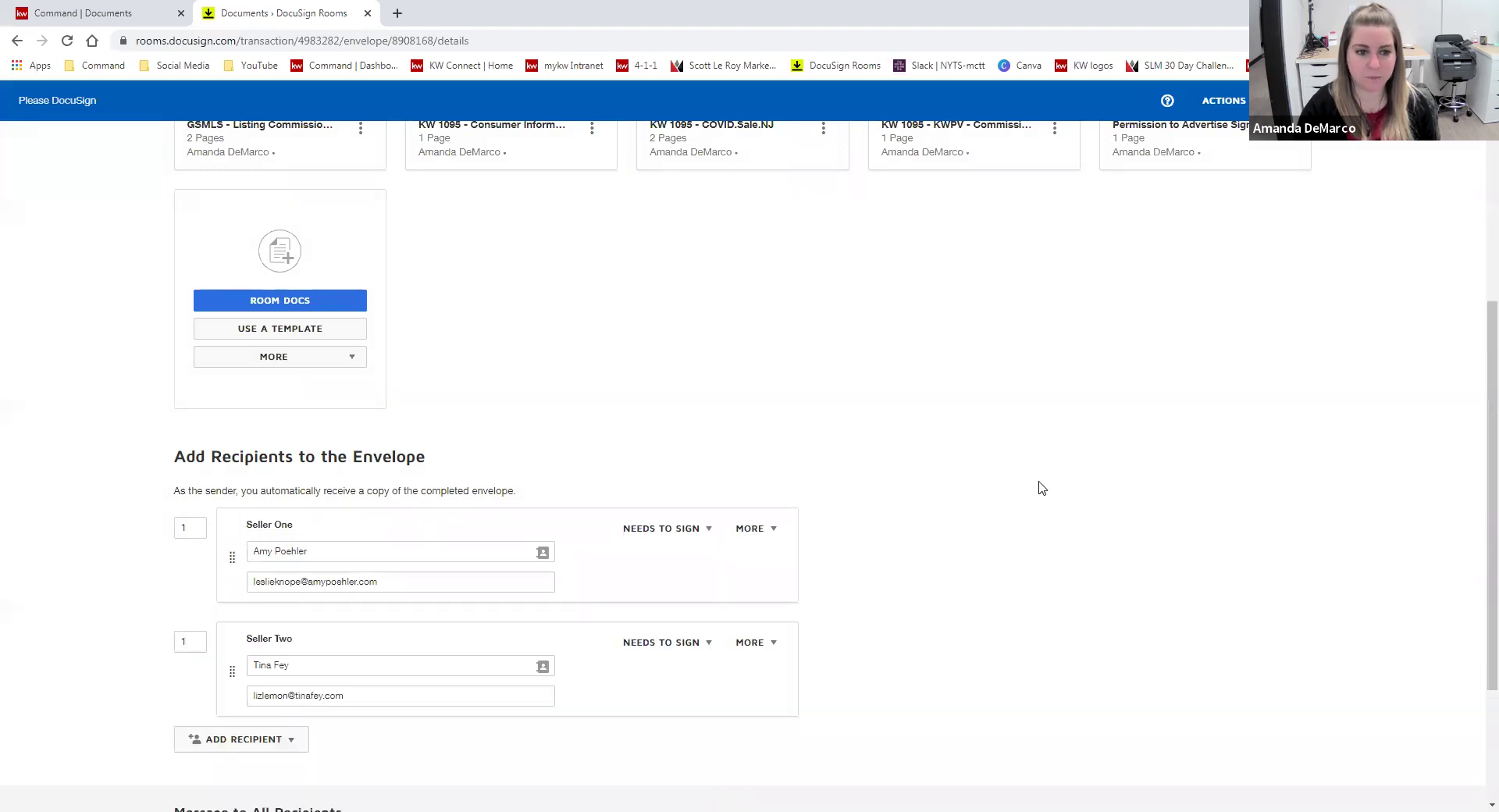
{"action": "scroll", "coordinate": [1038, 487], "scroll_direction": "down", "scroll_amount": 2}
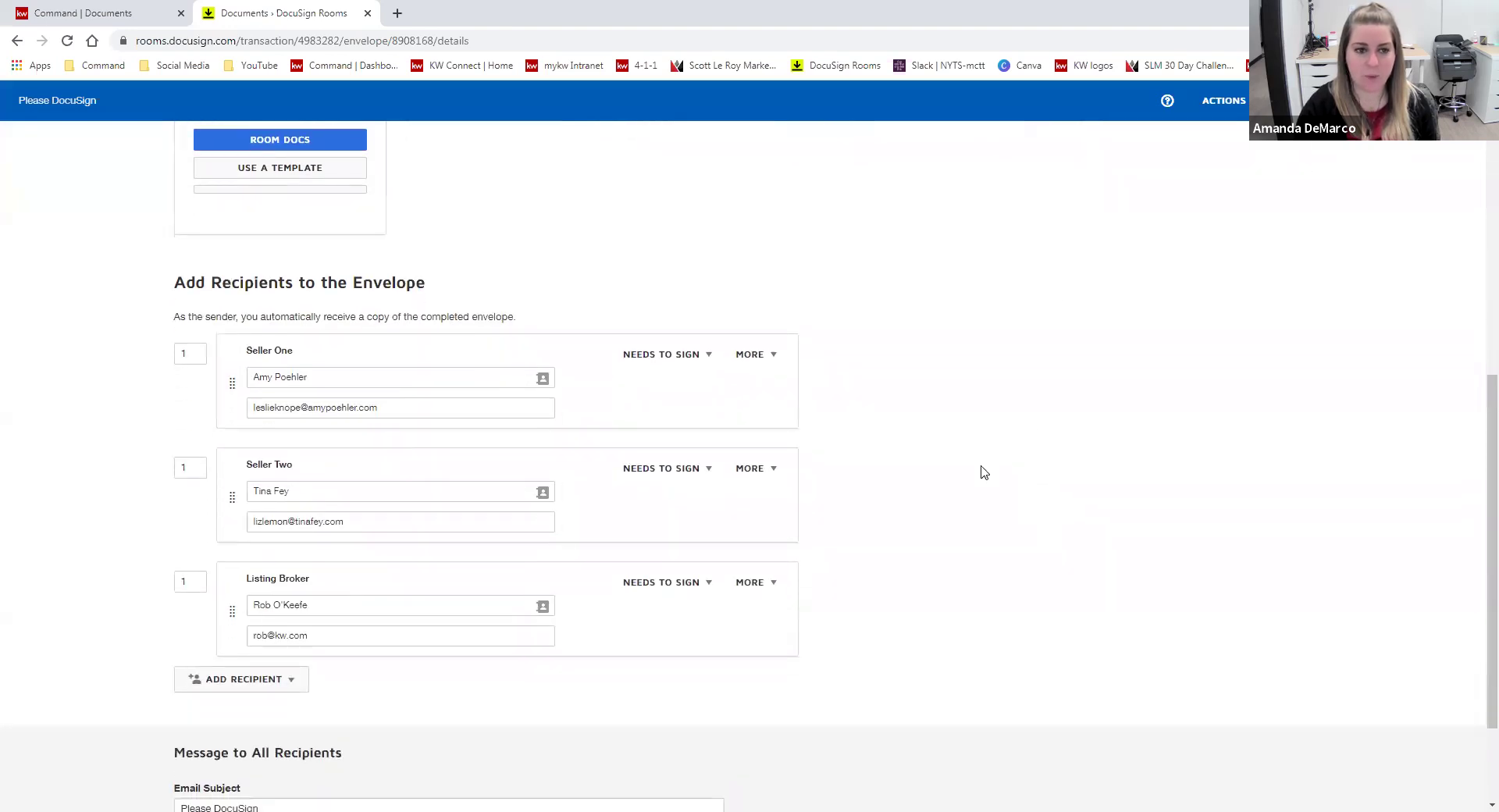
{"action": "scroll", "coordinate": [983, 472], "scroll_direction": "down", "scroll_amount": 1}
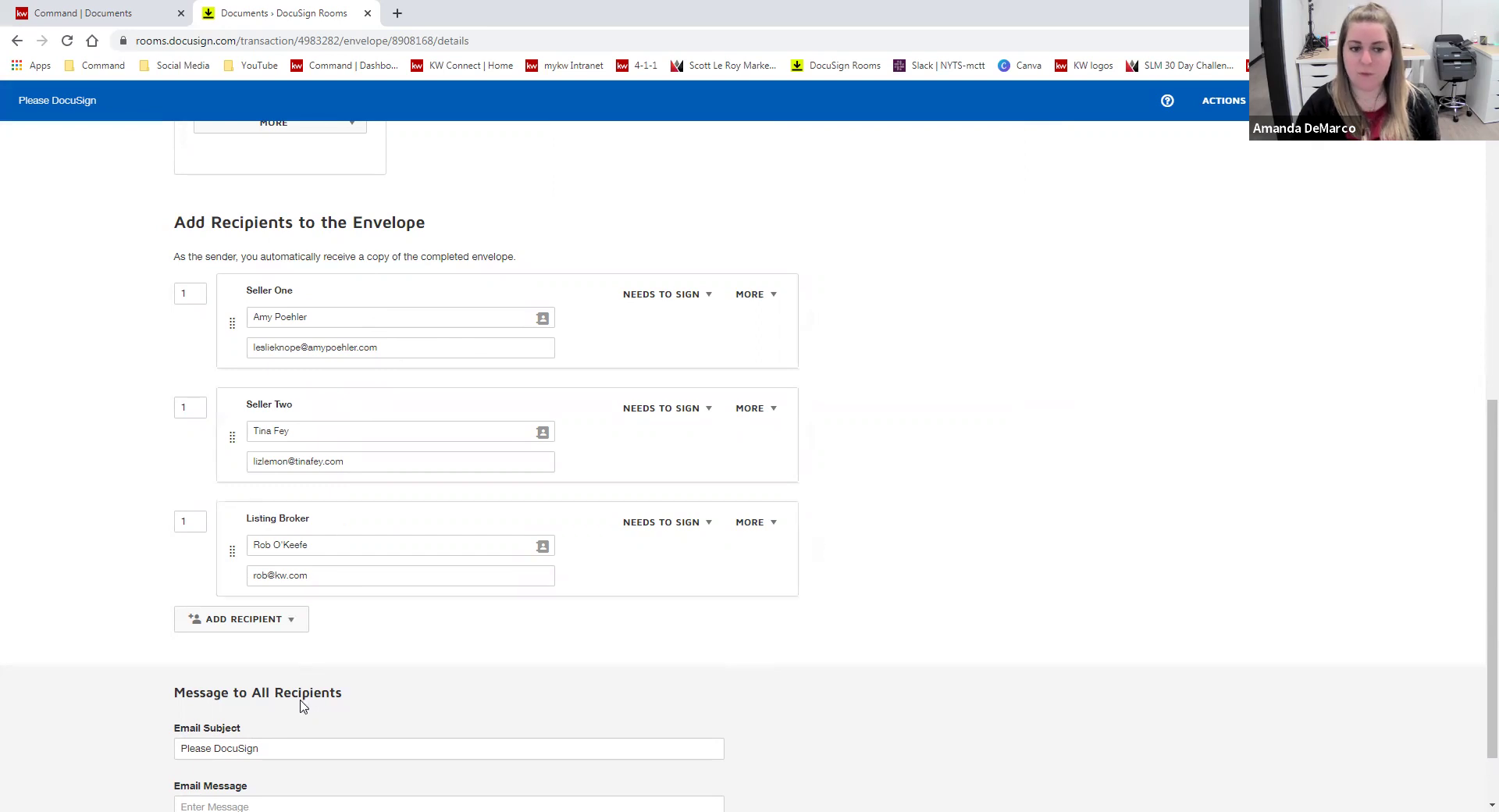
{"action": "left_click", "coordinate": [281, 620]}
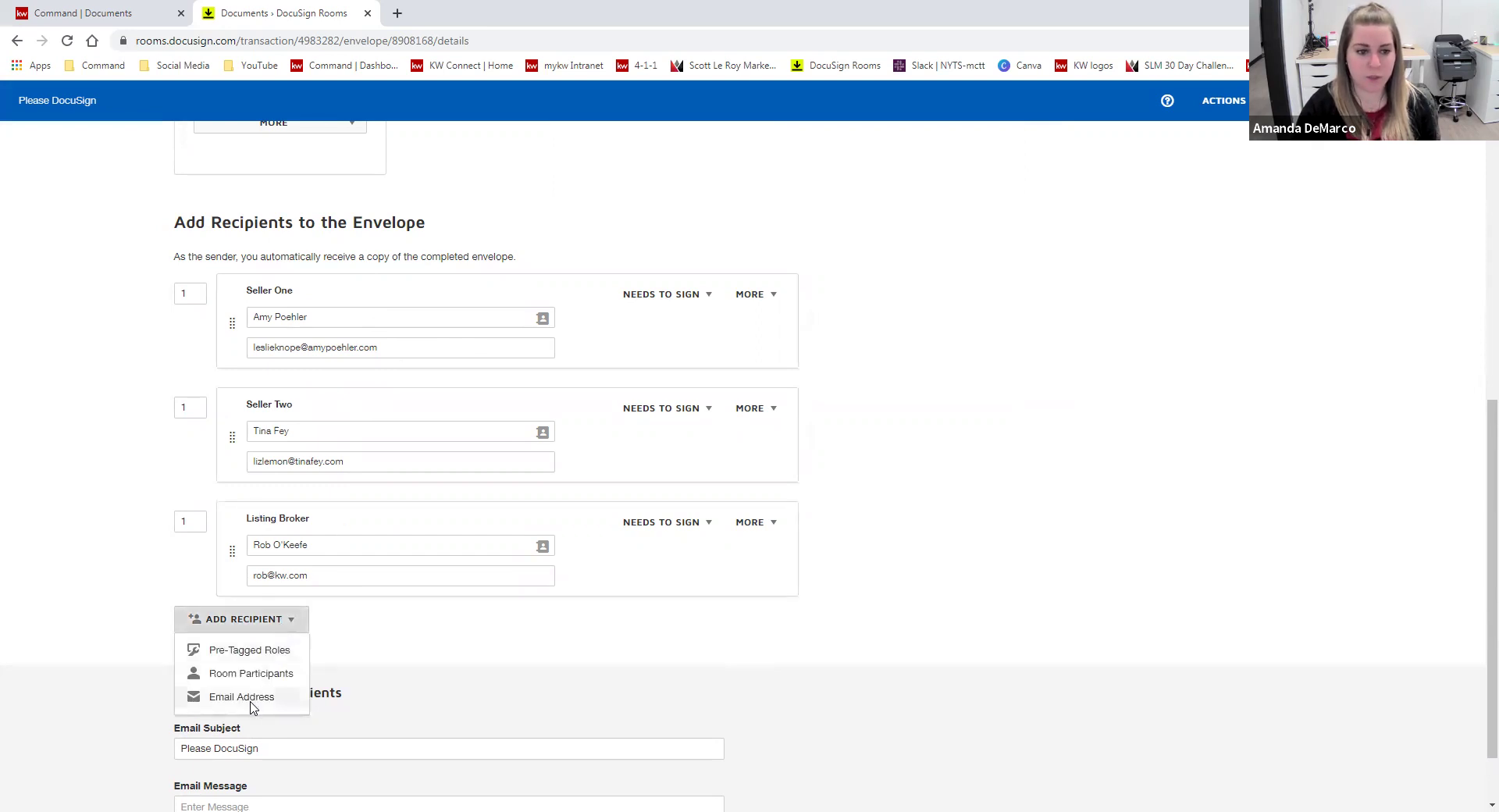
{"action": "left_click", "coordinate": [254, 697]}
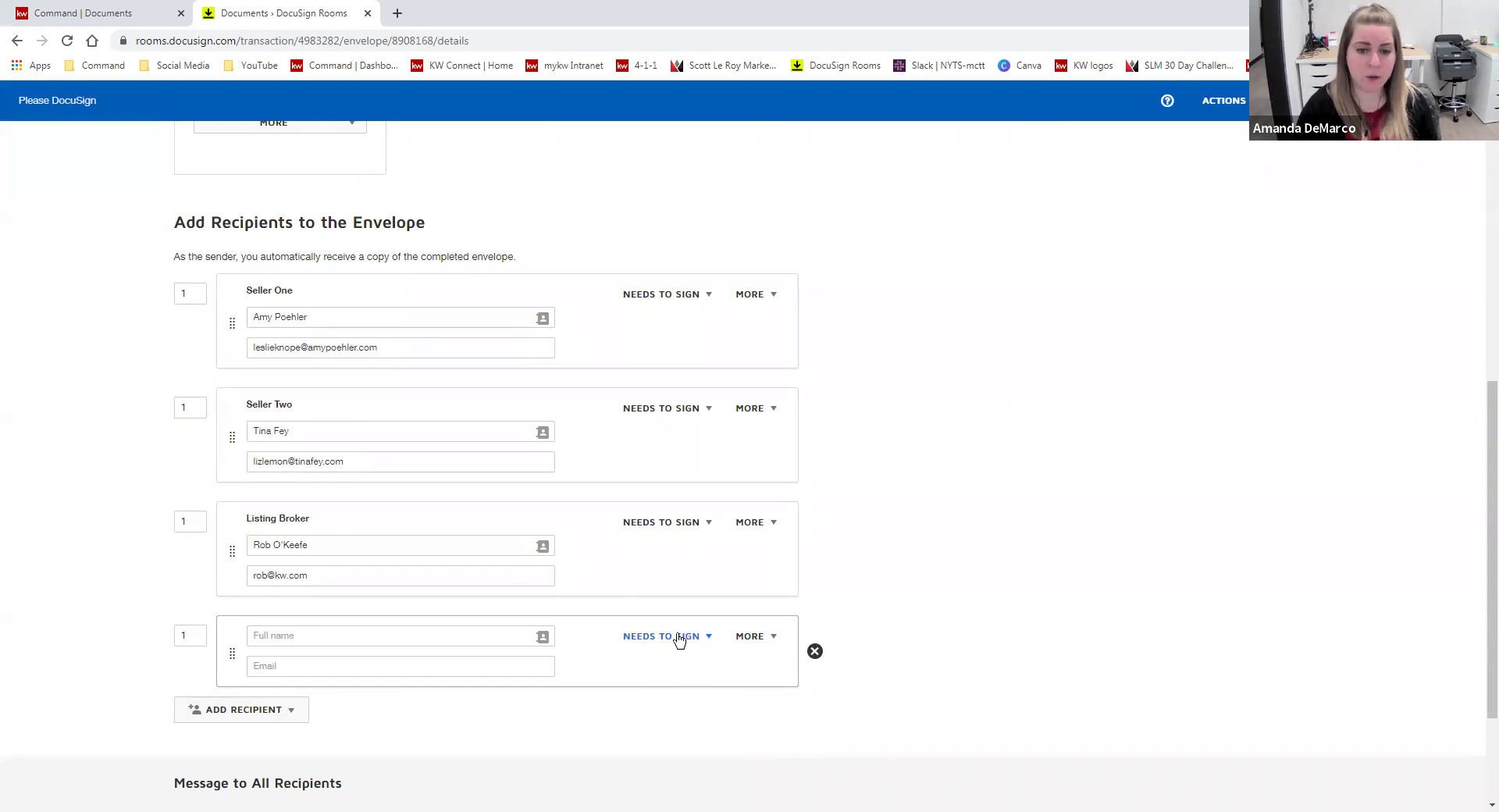
{"action": "left_click", "coordinate": [678, 637]}
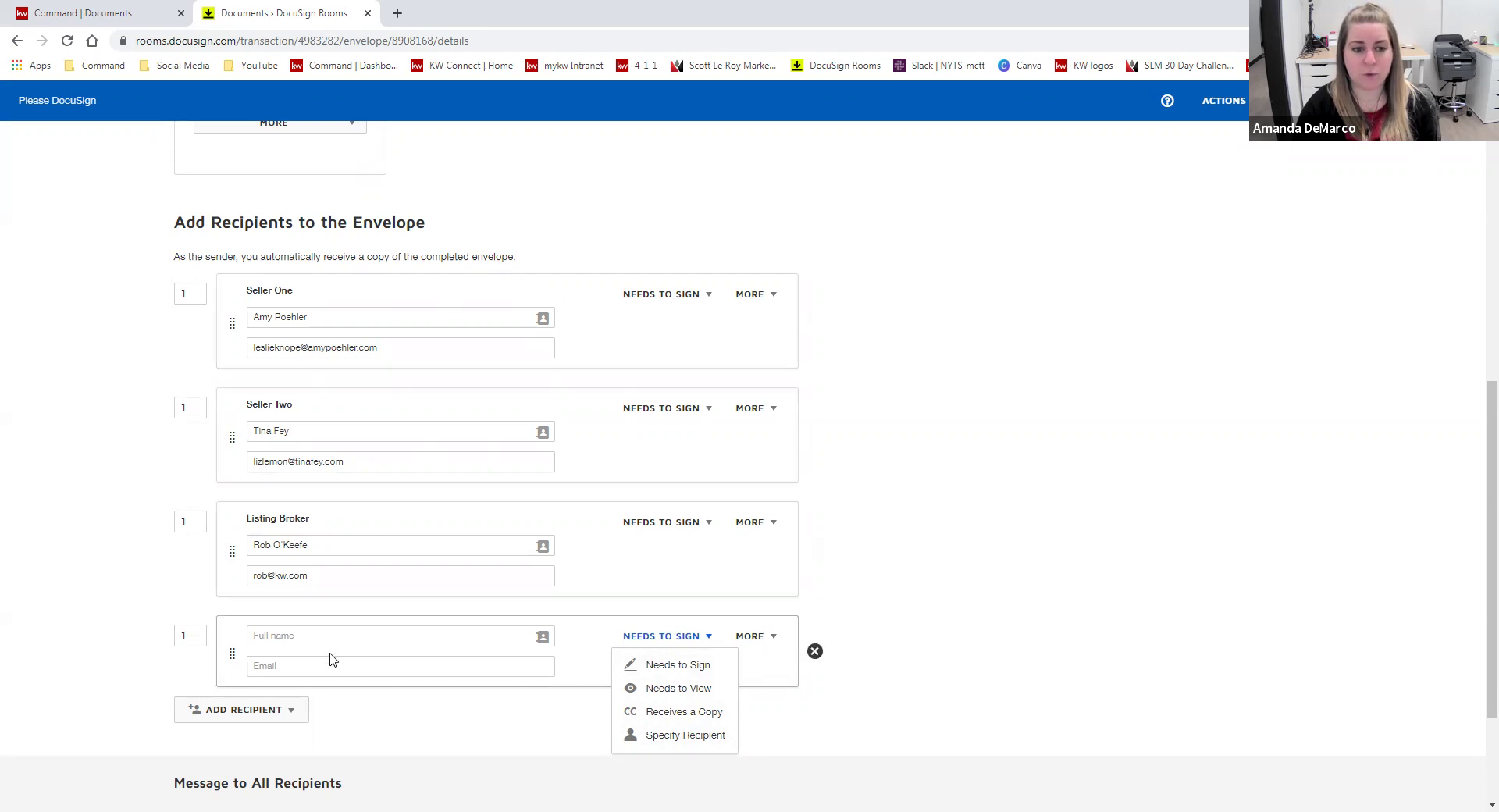
{"action": "left_click", "coordinate": [685, 712]}
{"action": "left_click", "coordinate": [284, 638]}
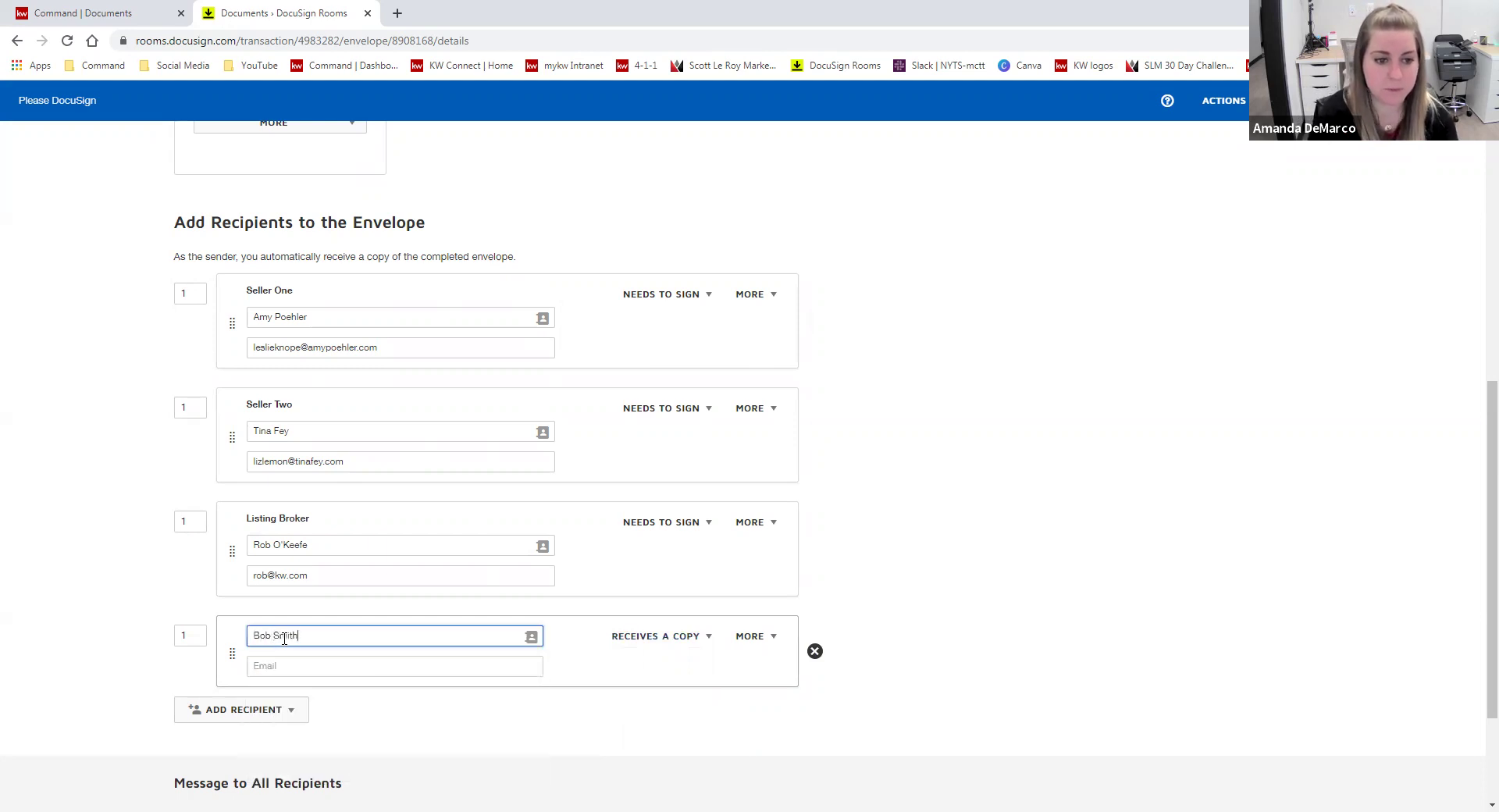
{"action": "left_click", "coordinate": [191, 636]}
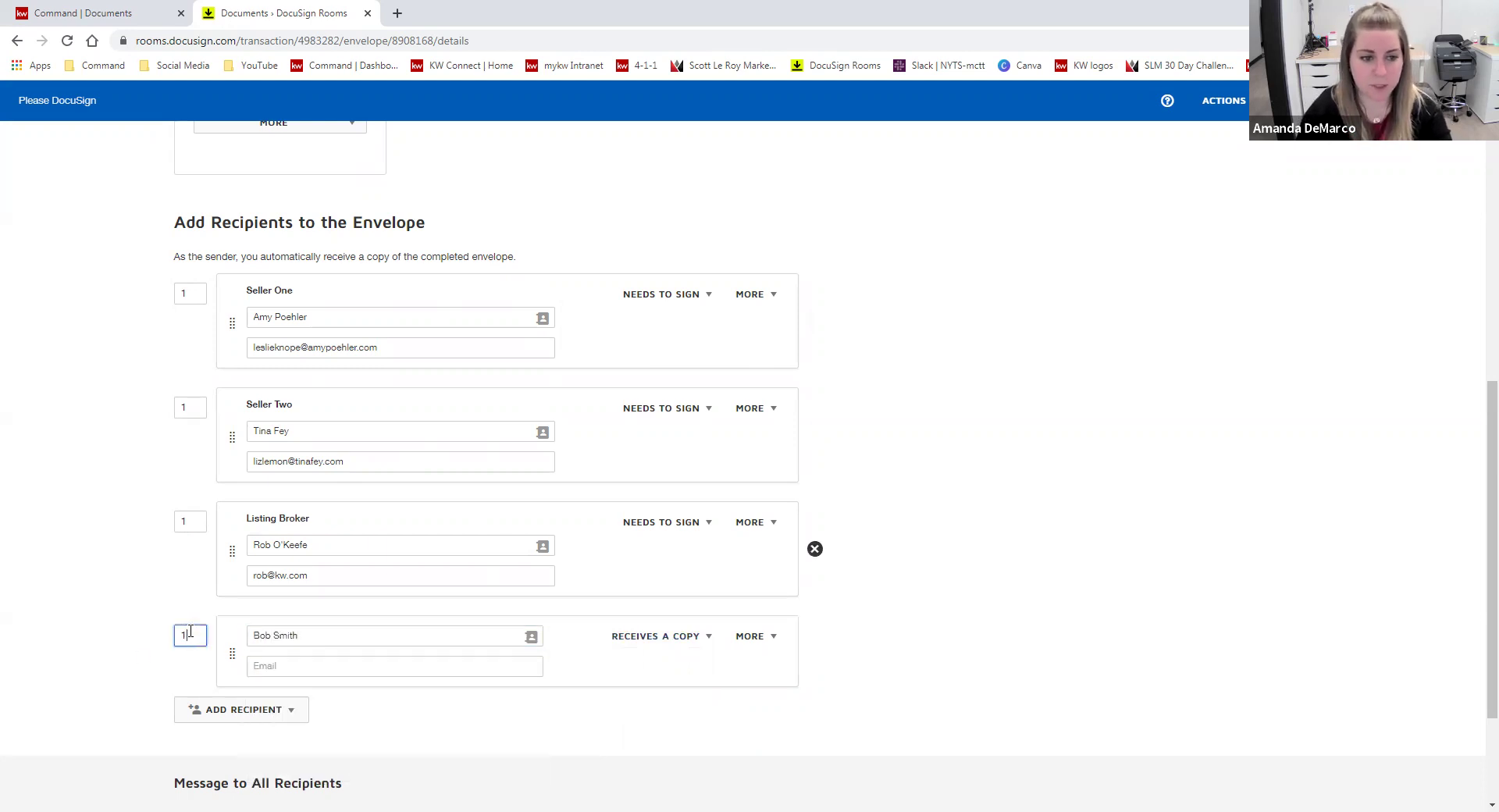
{"action": "key", "text": "BackSpace"}
{"action": "type", "text": "2"}
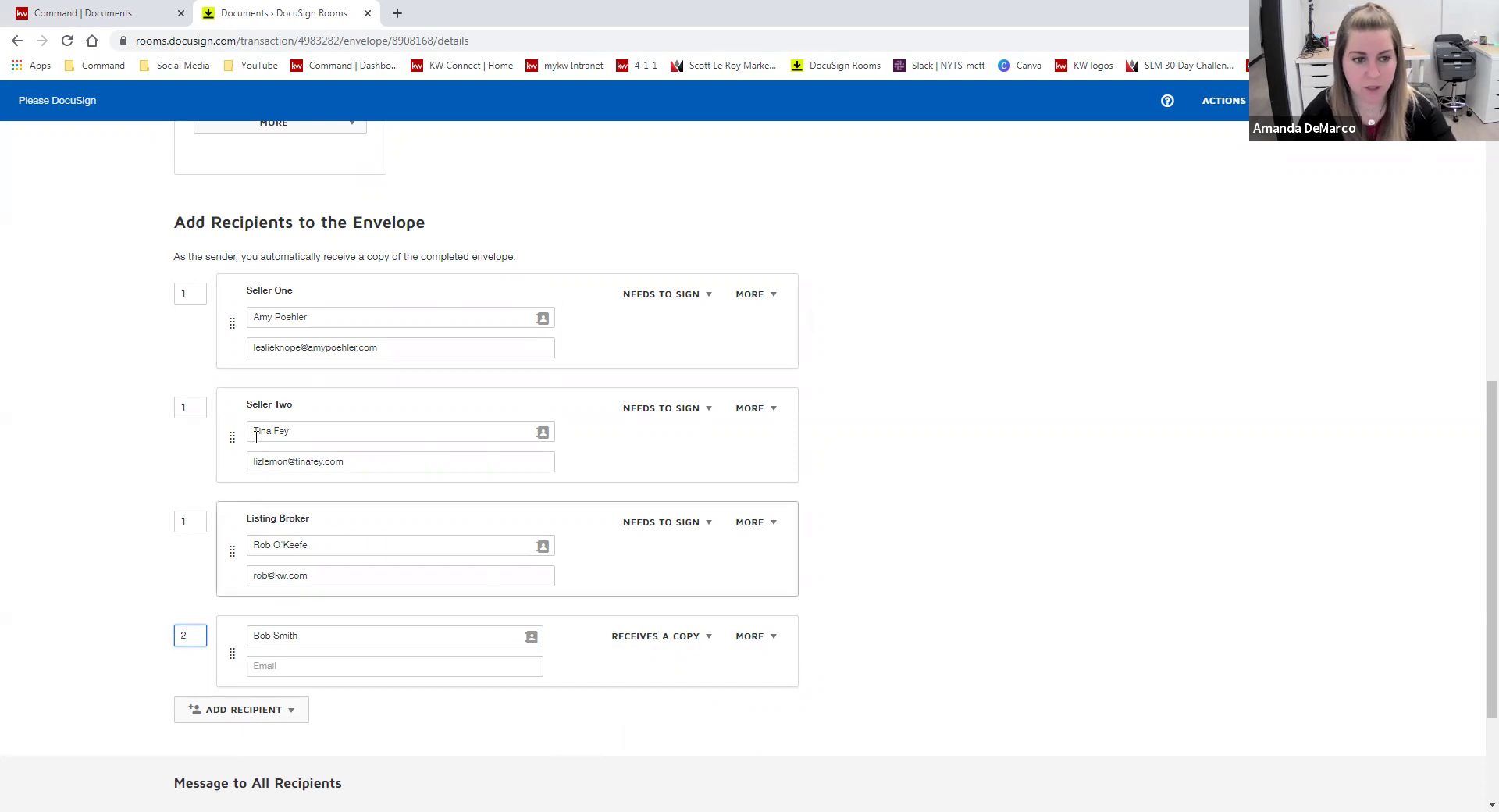
{"action": "left_click", "coordinate": [101, 578]}
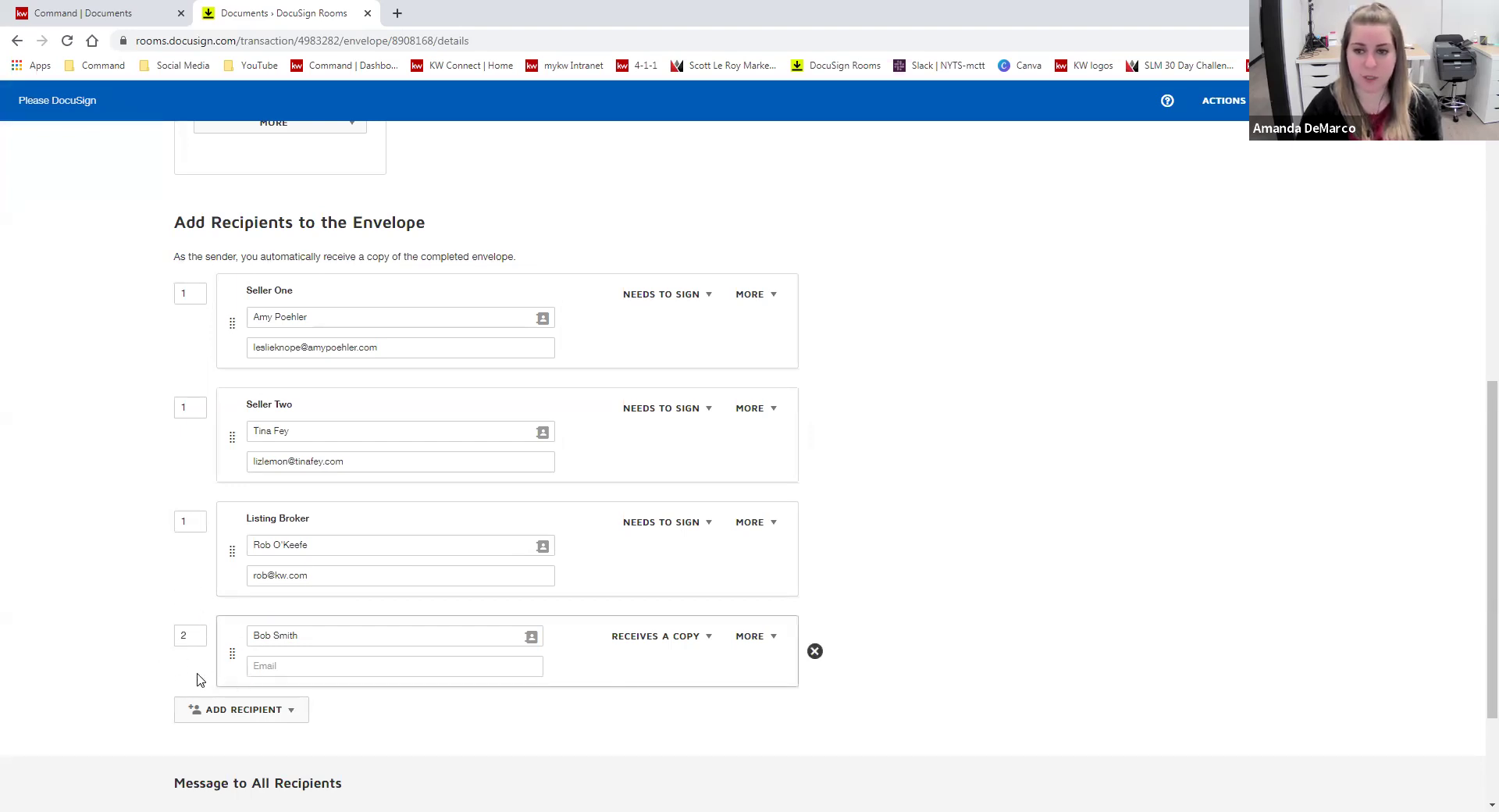
{"action": "left_click", "coordinate": [176, 636]}
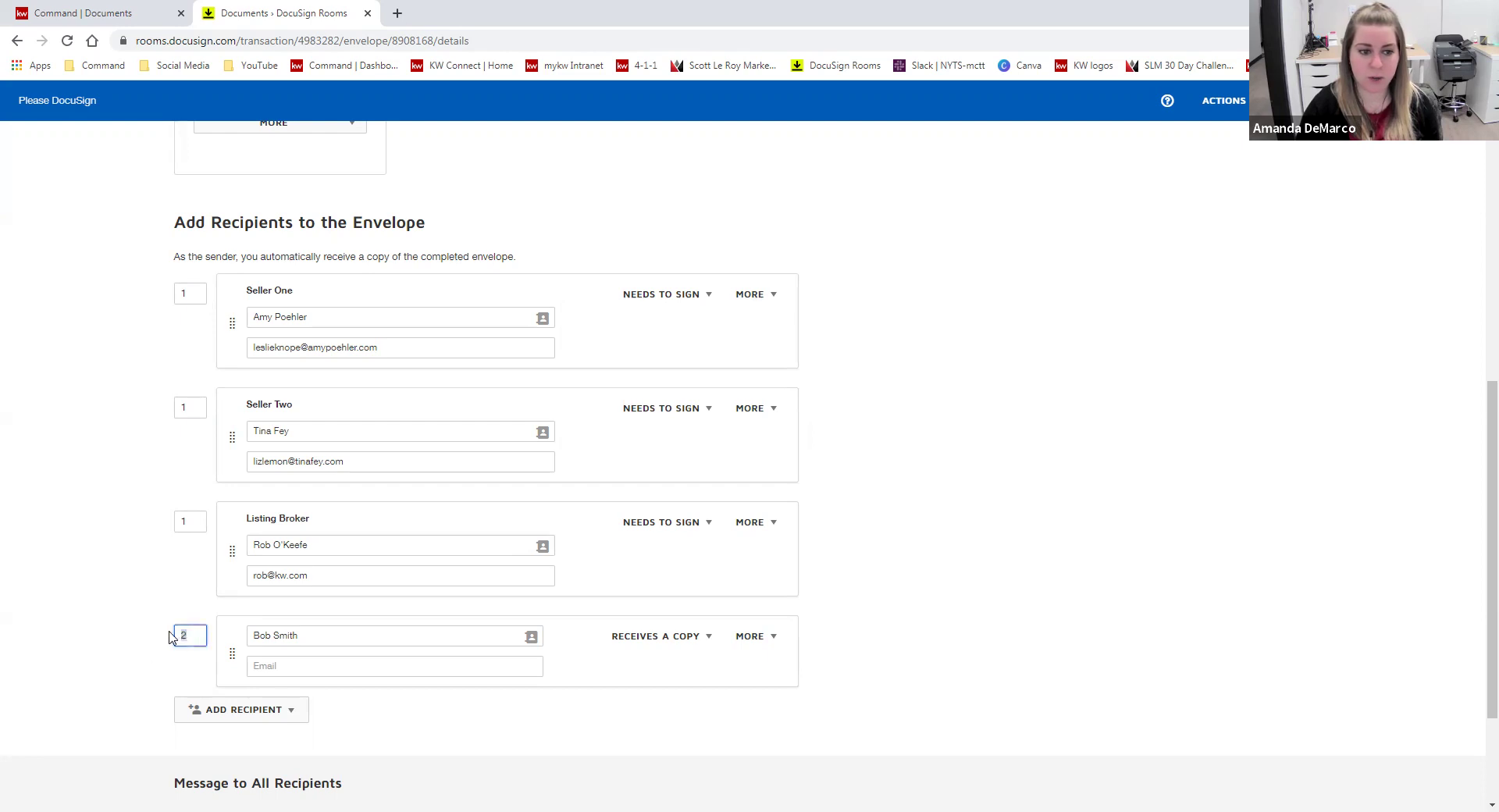
{"action": "type", "text": "1"}
{"action": "left_click", "coordinate": [143, 349]}
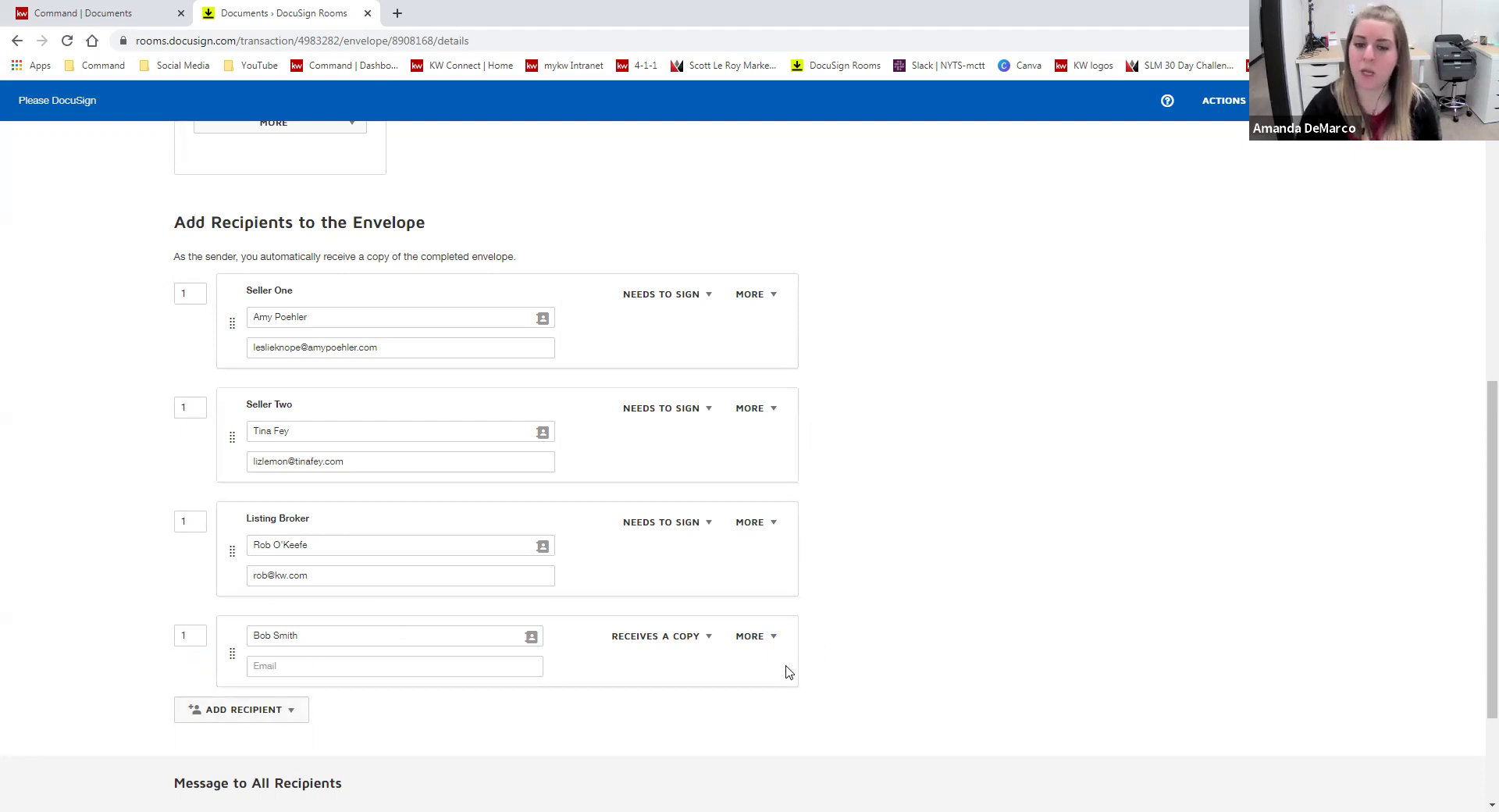
{"action": "left_click", "coordinate": [815, 654]}
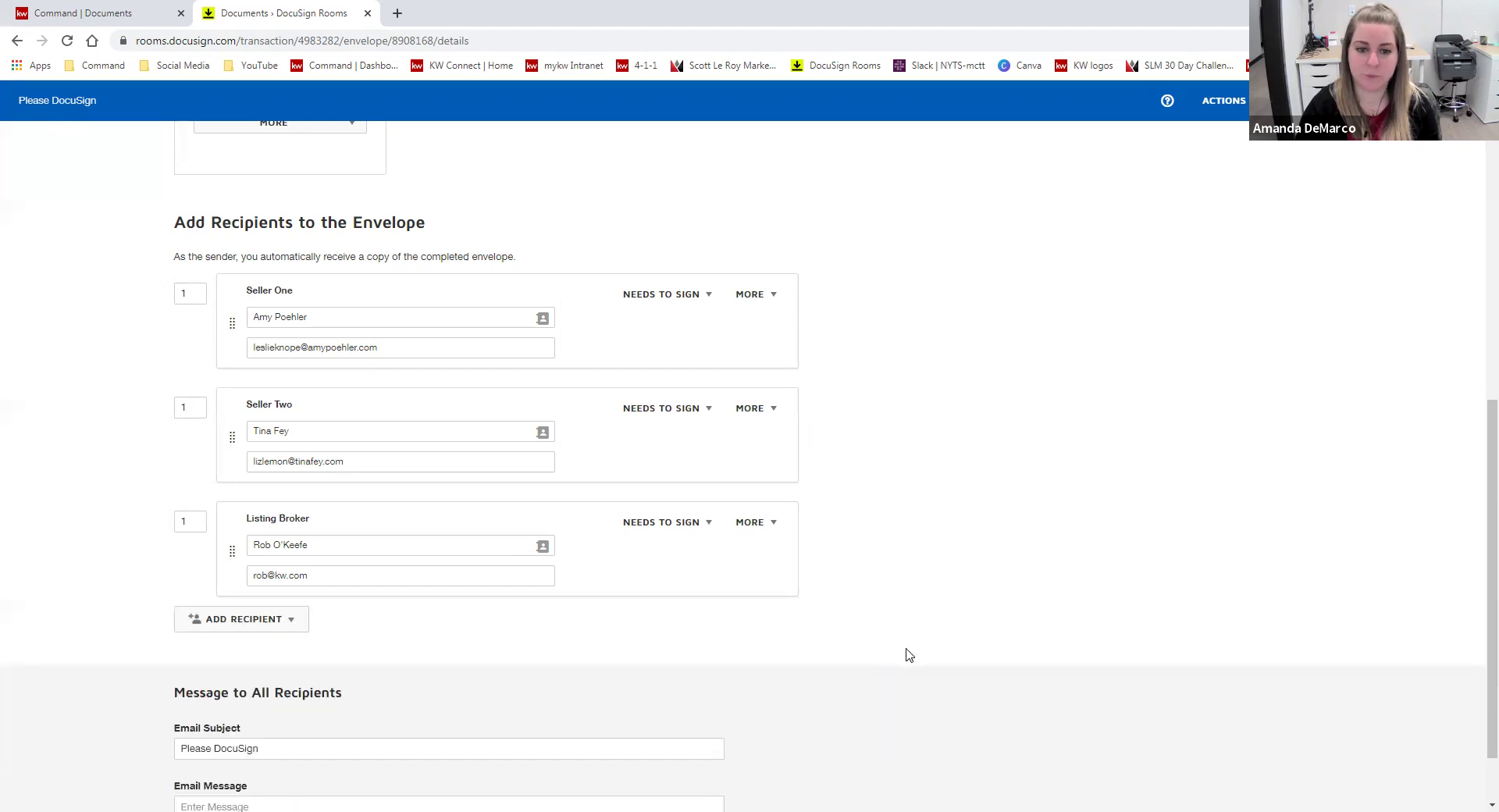
- Append 'listing agreement' to the 'Please DocuSign' email subject line
{"action": "scroll", "coordinate": [890, 529], "scroll_direction": "down", "scroll_amount": 1}
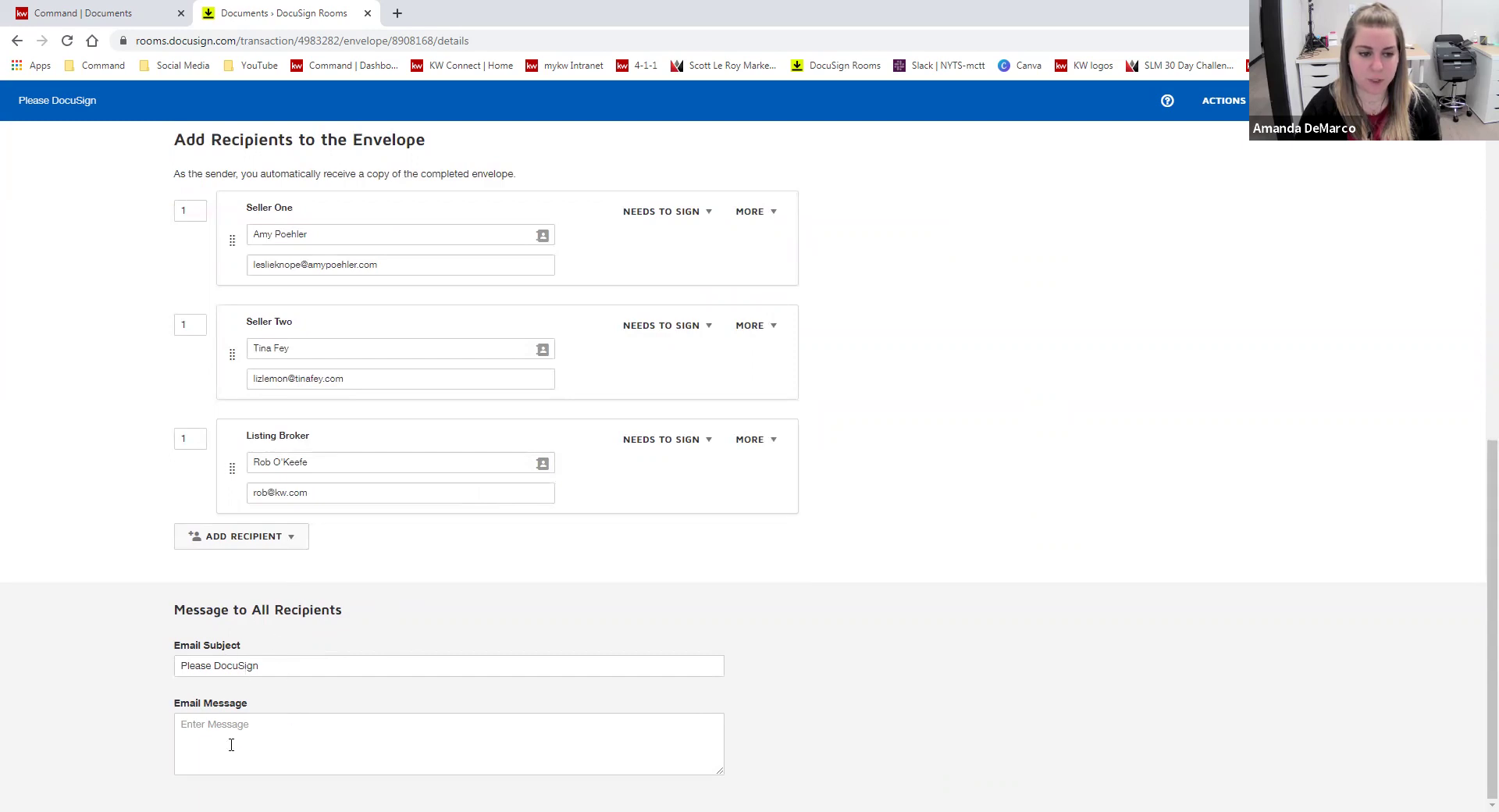
{"action": "left_click", "coordinate": [240, 672]}
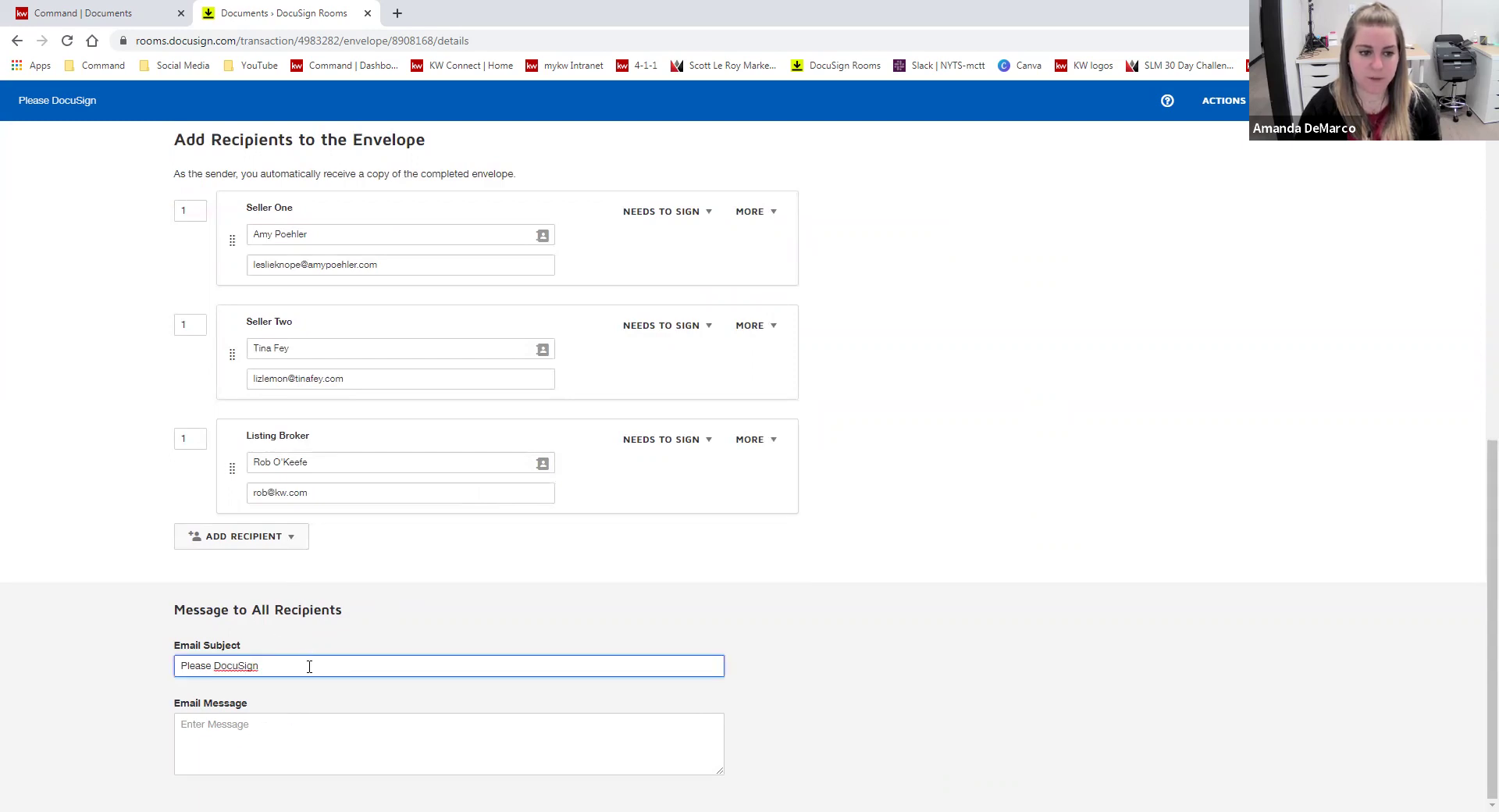
{"action": "left_click_drag", "start_coordinate": [277, 670], "coordinate": [218, 674]}
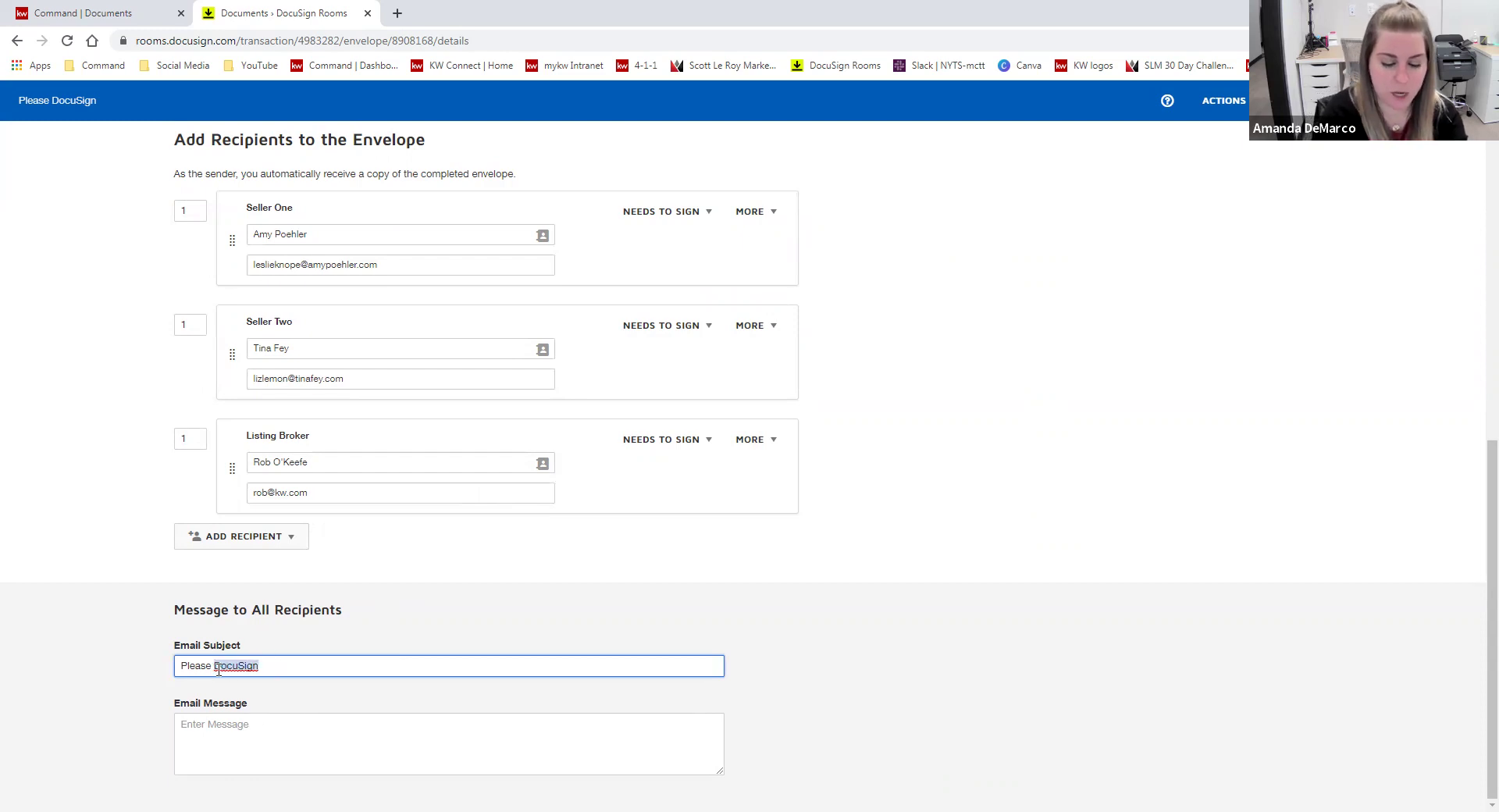
{"action": "left_click", "coordinate": [280, 663]}
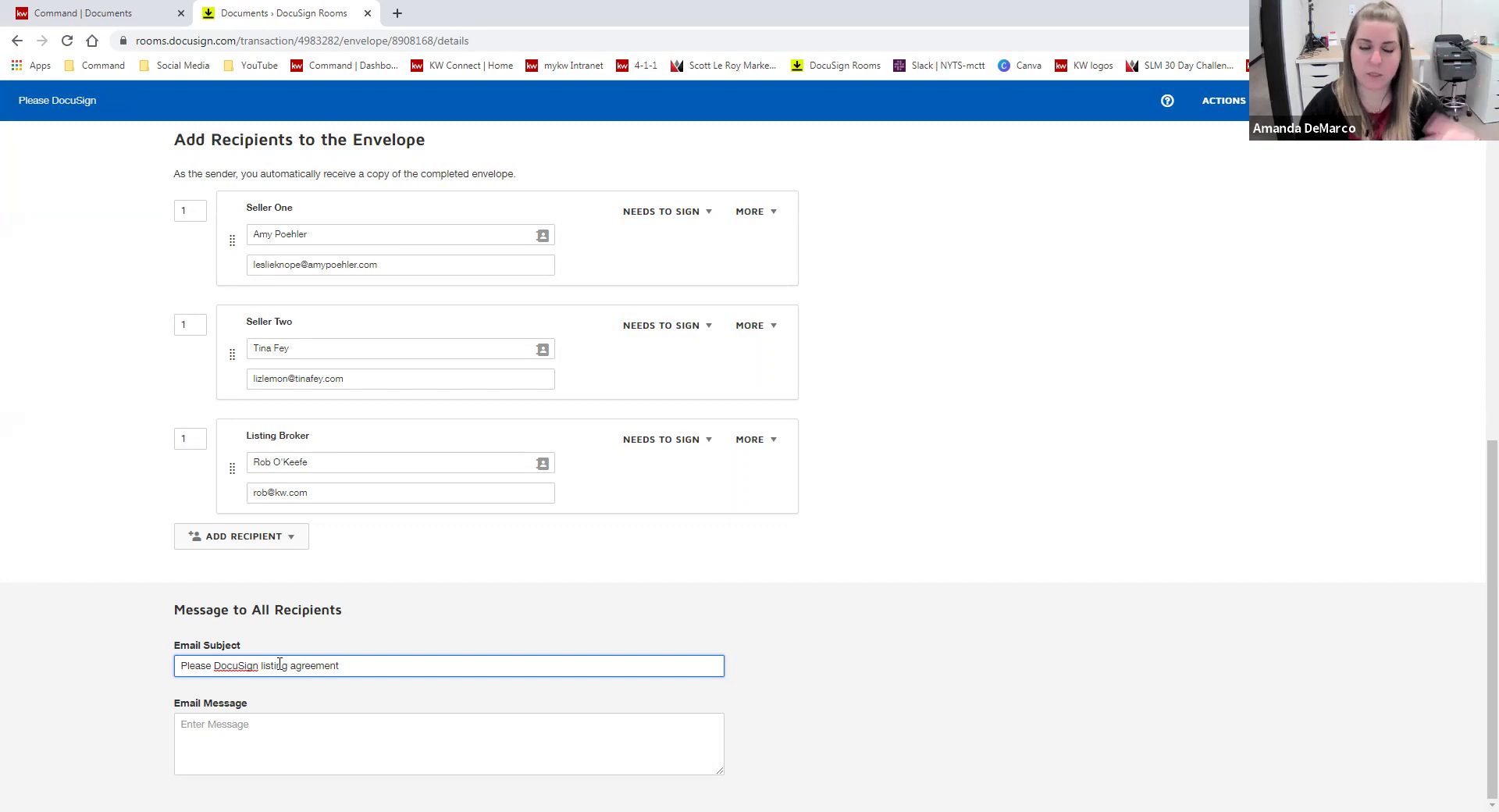
{"action": "left_click", "coordinate": [319, 729]}
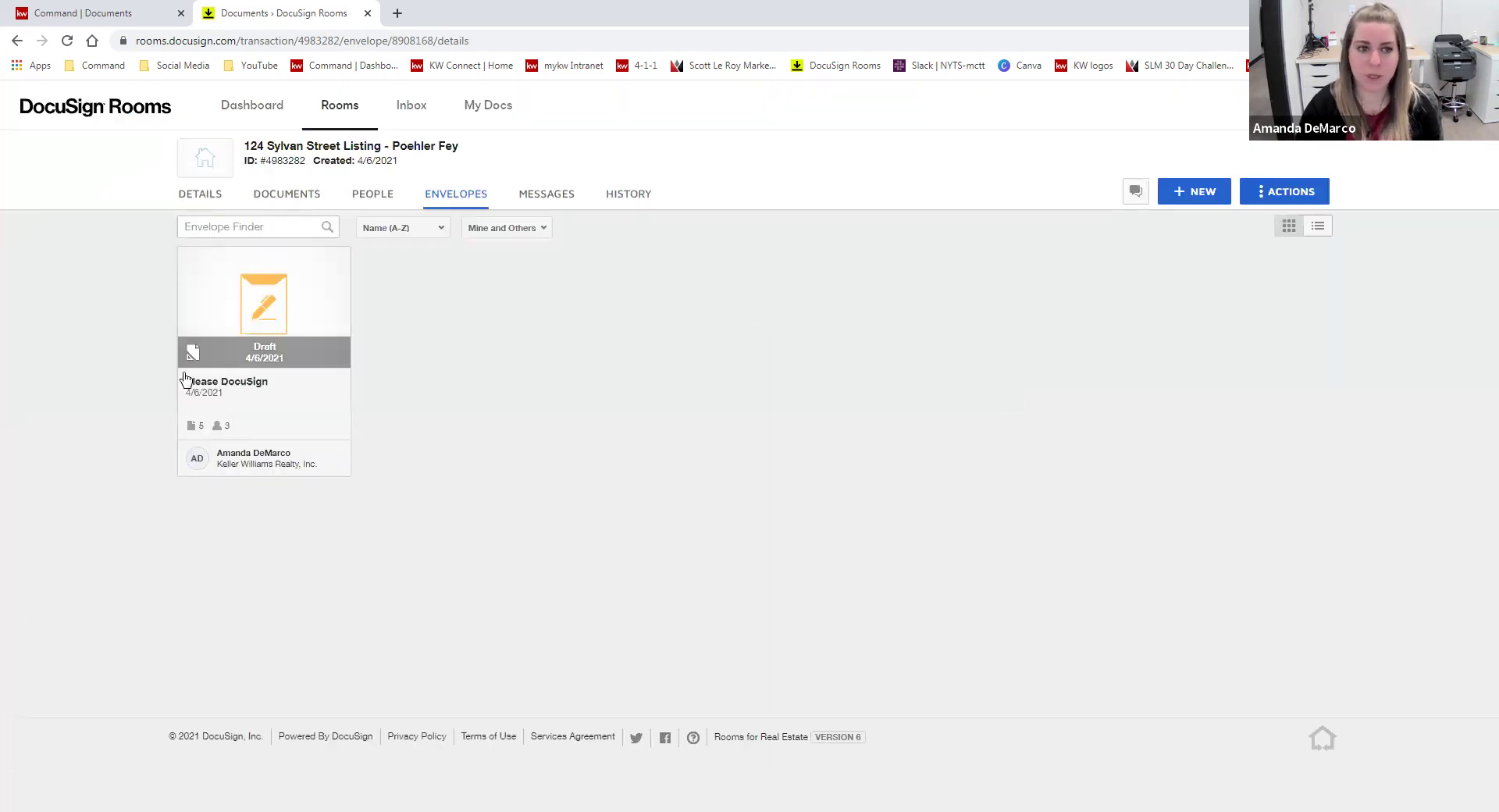
- Open the Draft 'Please DocuSign listing agreement' envelope in the Add Fields editor
{"action": "left_click", "coordinate": [251, 317]}
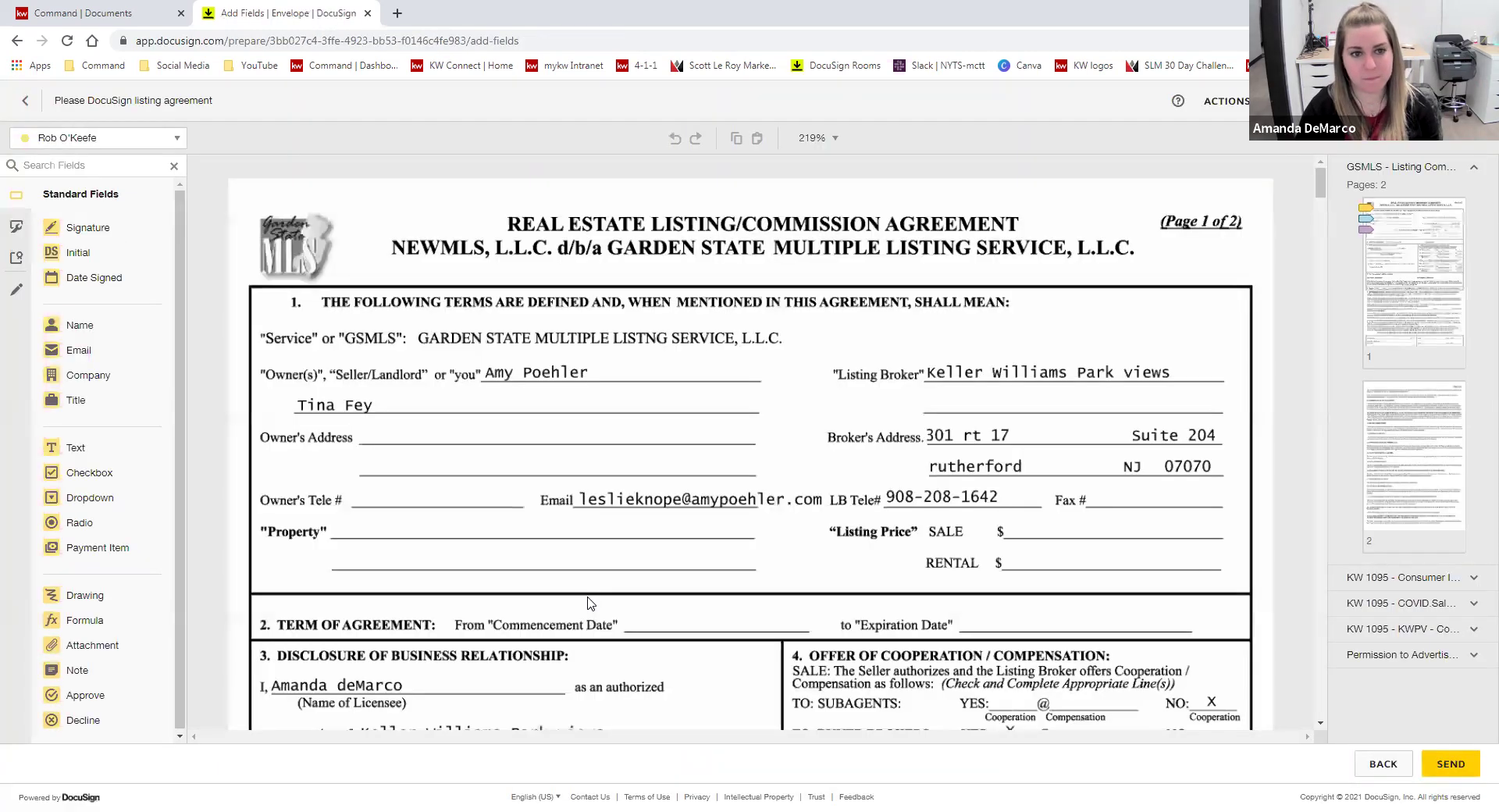
{"action": "left_click", "coordinate": [170, 145]}
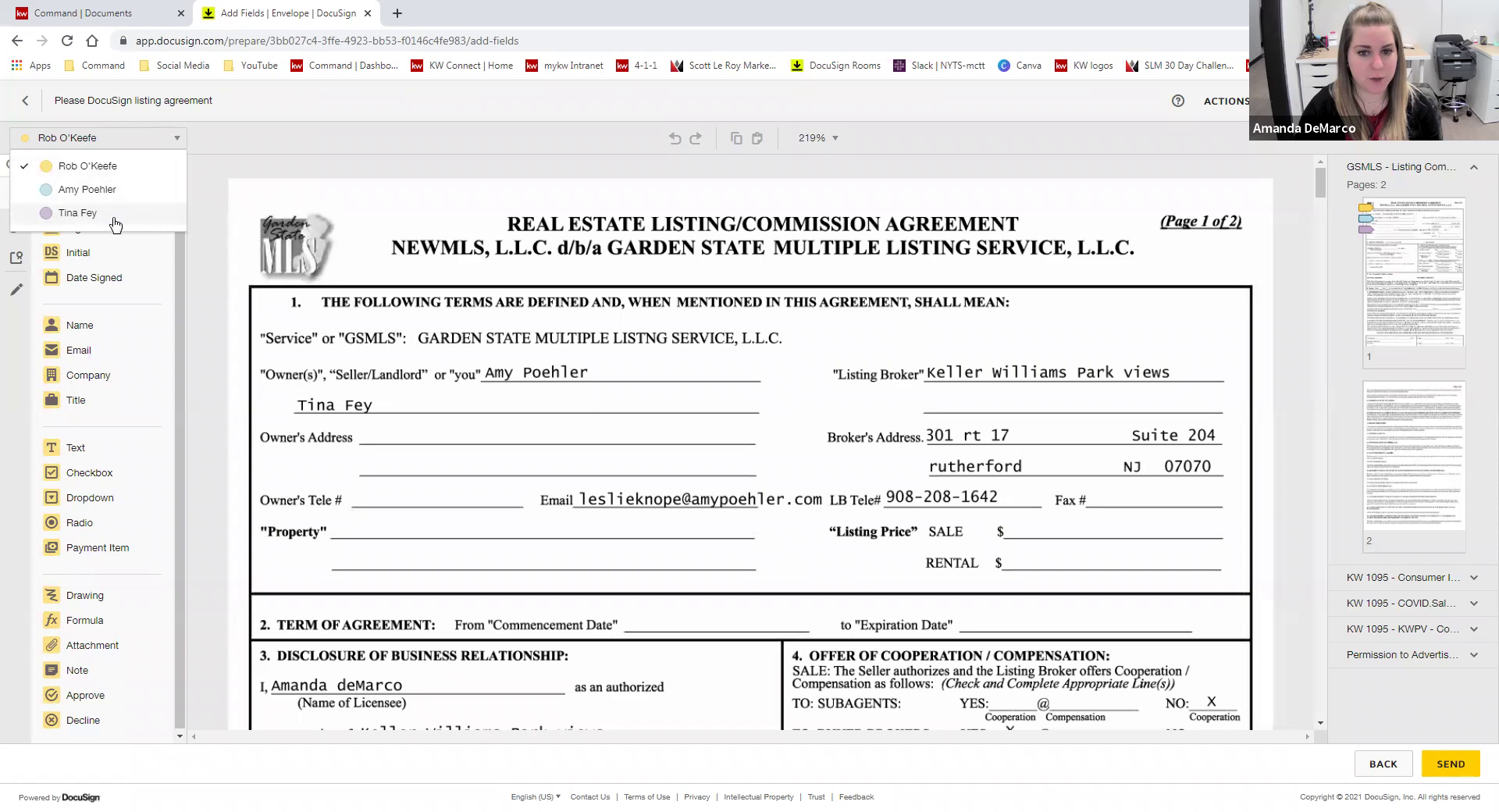
{"action": "left_click", "coordinate": [700, 390]}
{"action": "scroll", "coordinate": [780, 382], "scroll_direction": "down", "scroll_amount": 10}
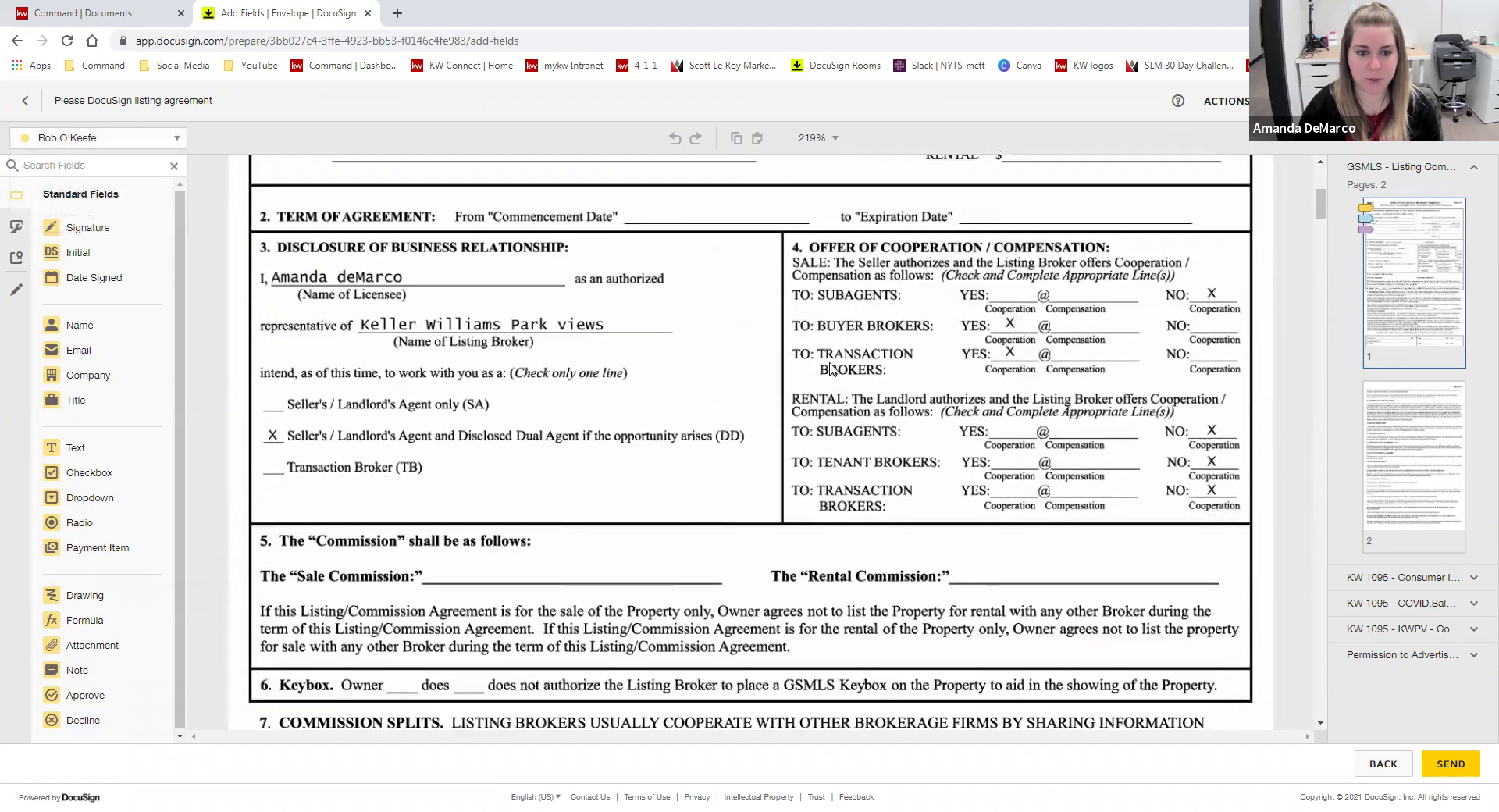
{"action": "scroll", "coordinate": [831, 368], "scroll_direction": "down", "scroll_amount": 5}
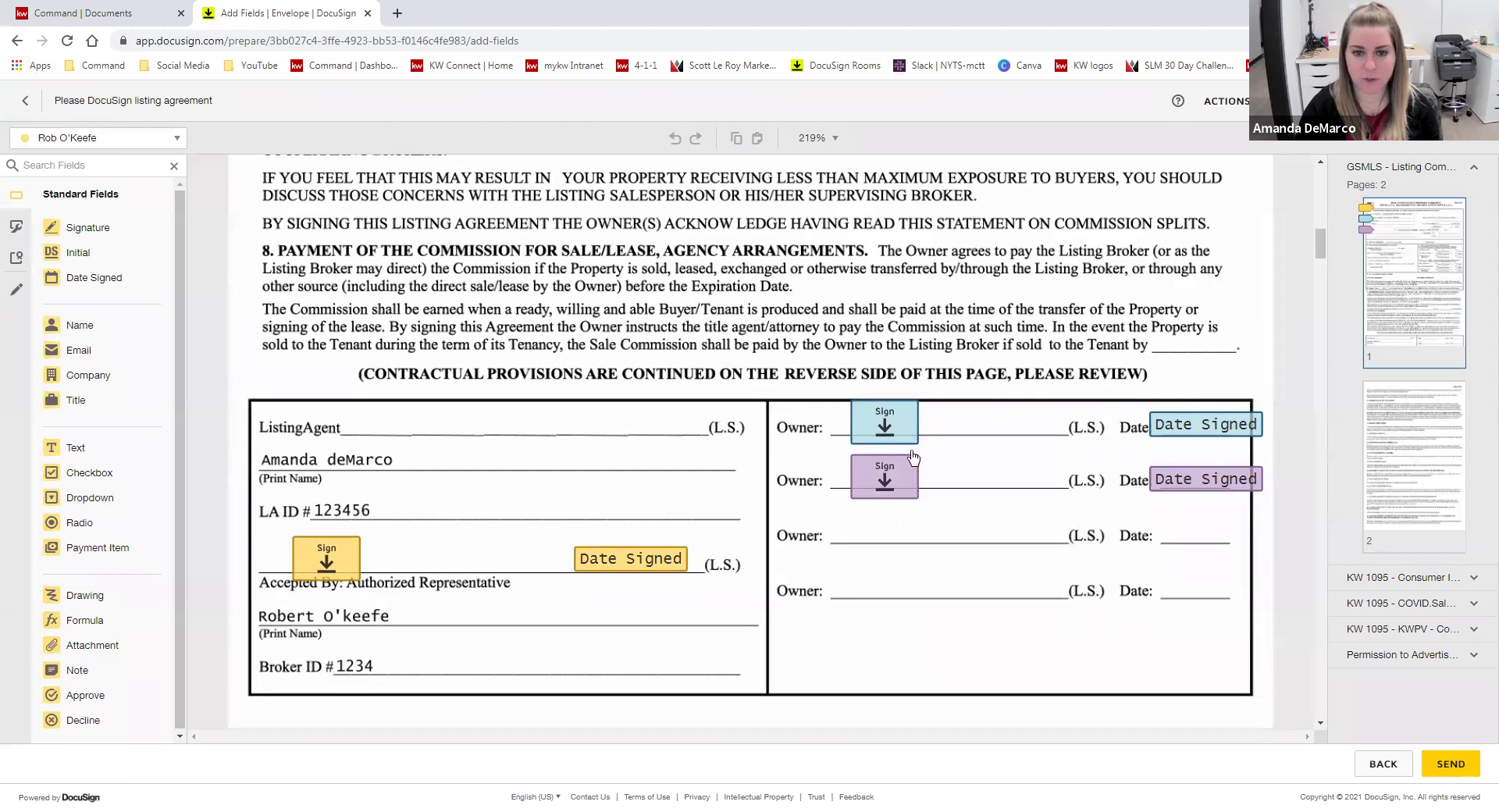
{"action": "scroll", "coordinate": [823, 562], "scroll_direction": "down", "scroll_amount": 1}
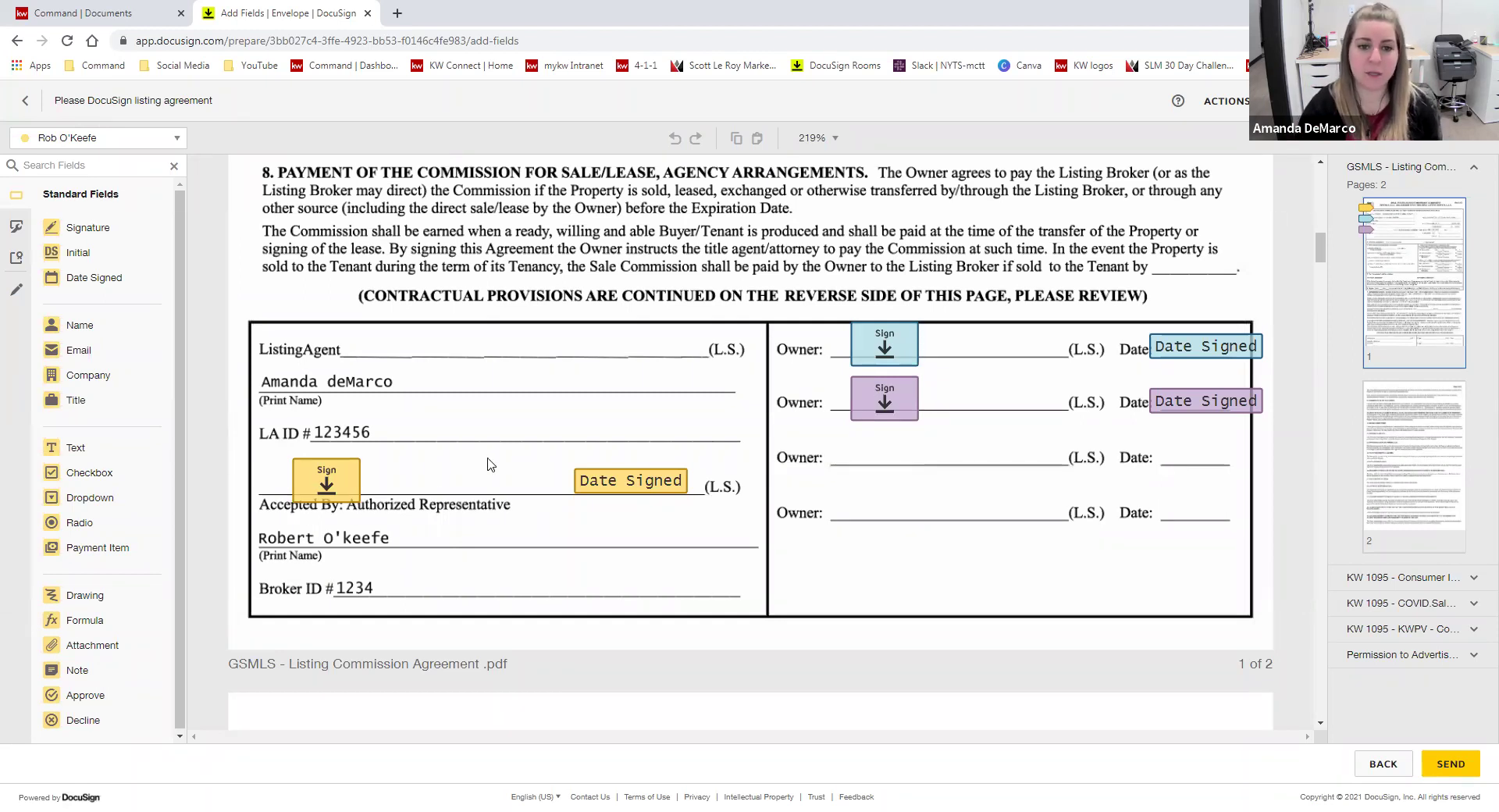
- Nudge the broker's signature field into place and keep the broker as its signer
{"action": "left_click_drag", "start_coordinate": [327, 494], "coordinate": [314, 485]}
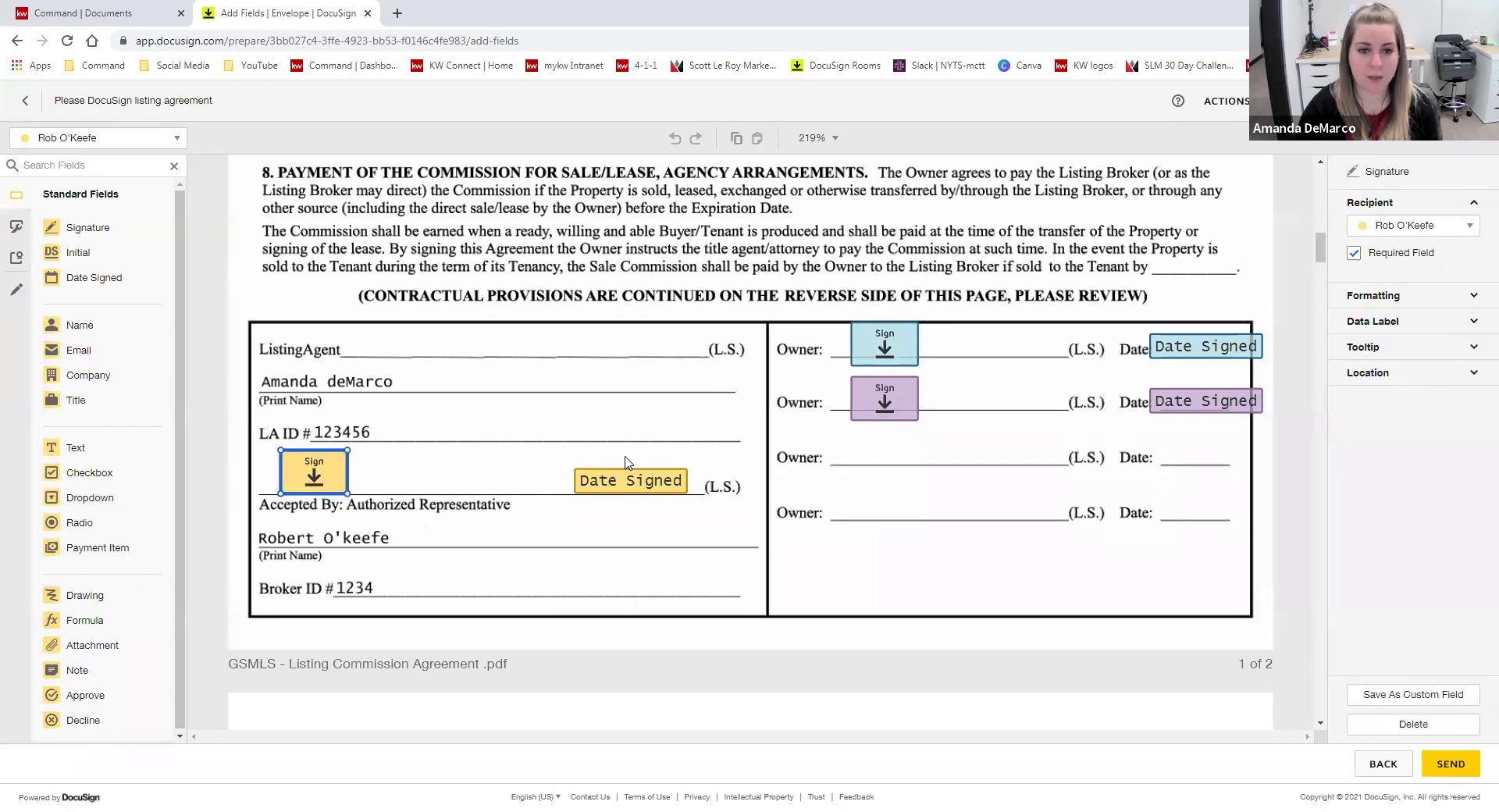
{"action": "left_click", "coordinate": [633, 484]}
{"action": "left_click", "coordinate": [905, 348]}
{"action": "left_click", "coordinate": [902, 410]}
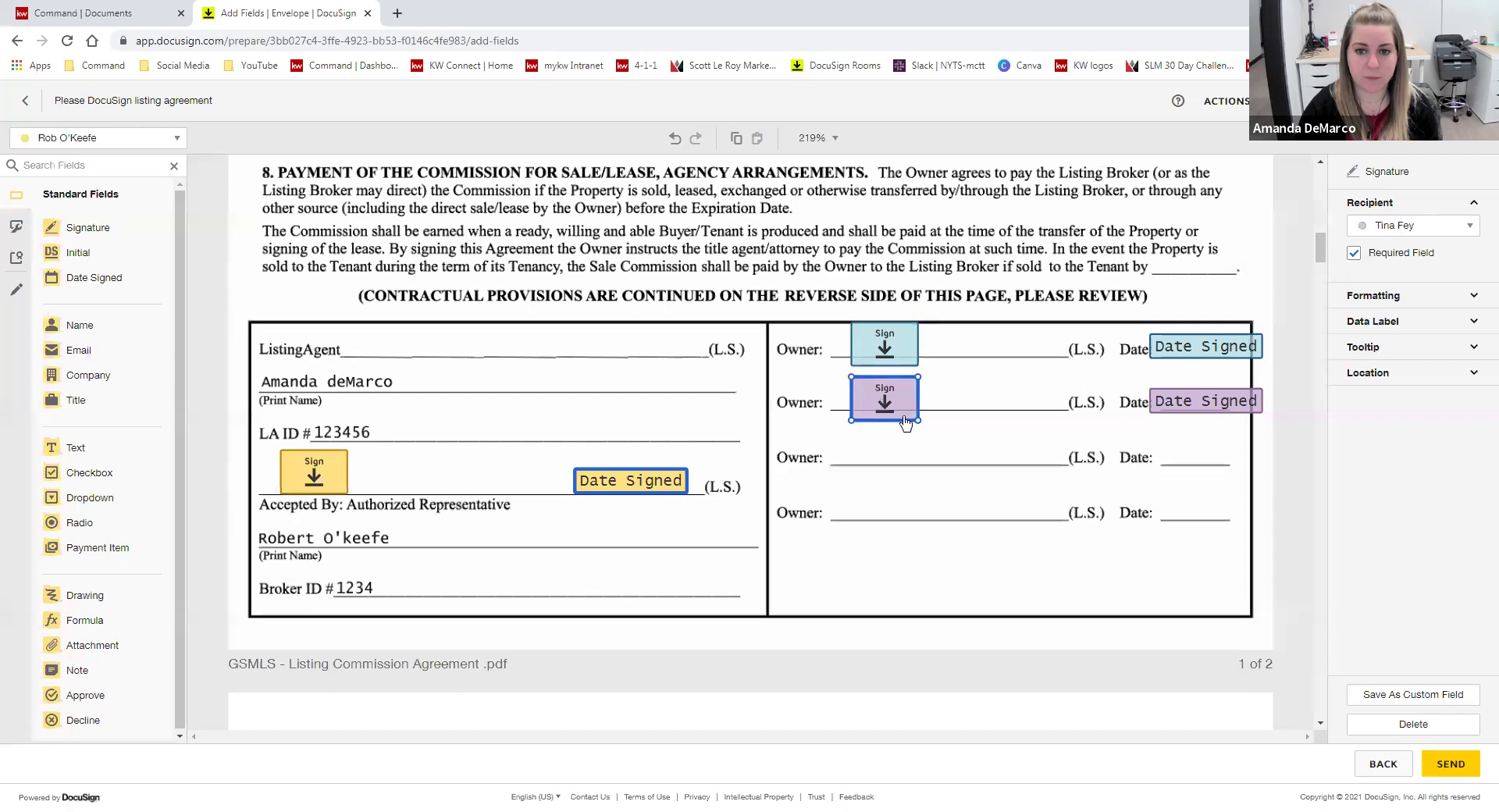
{"action": "left_click", "coordinate": [952, 469]}
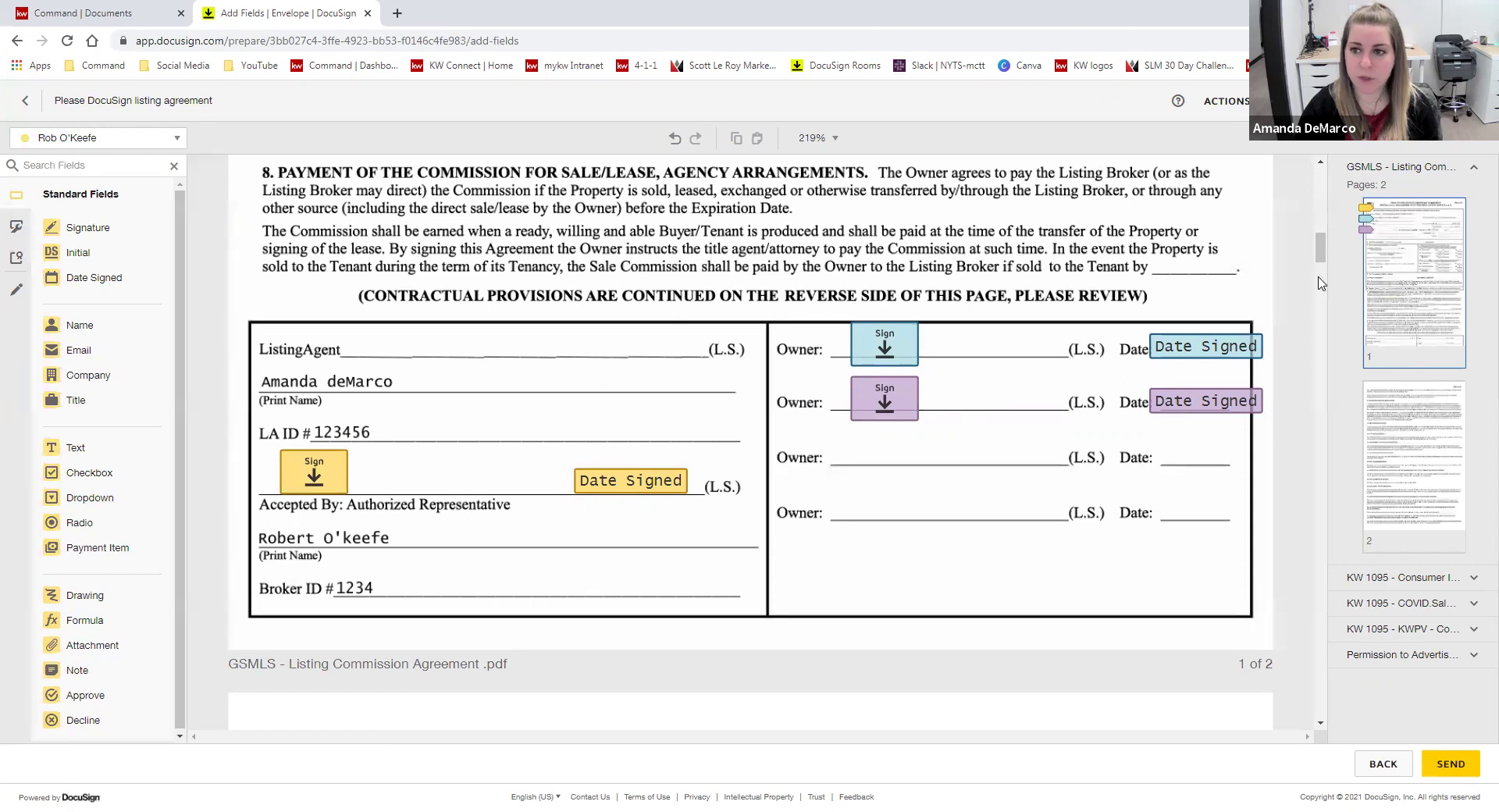
{"action": "left_click", "coordinate": [320, 478]}
{"action": "left_click", "coordinate": [1468, 229]}
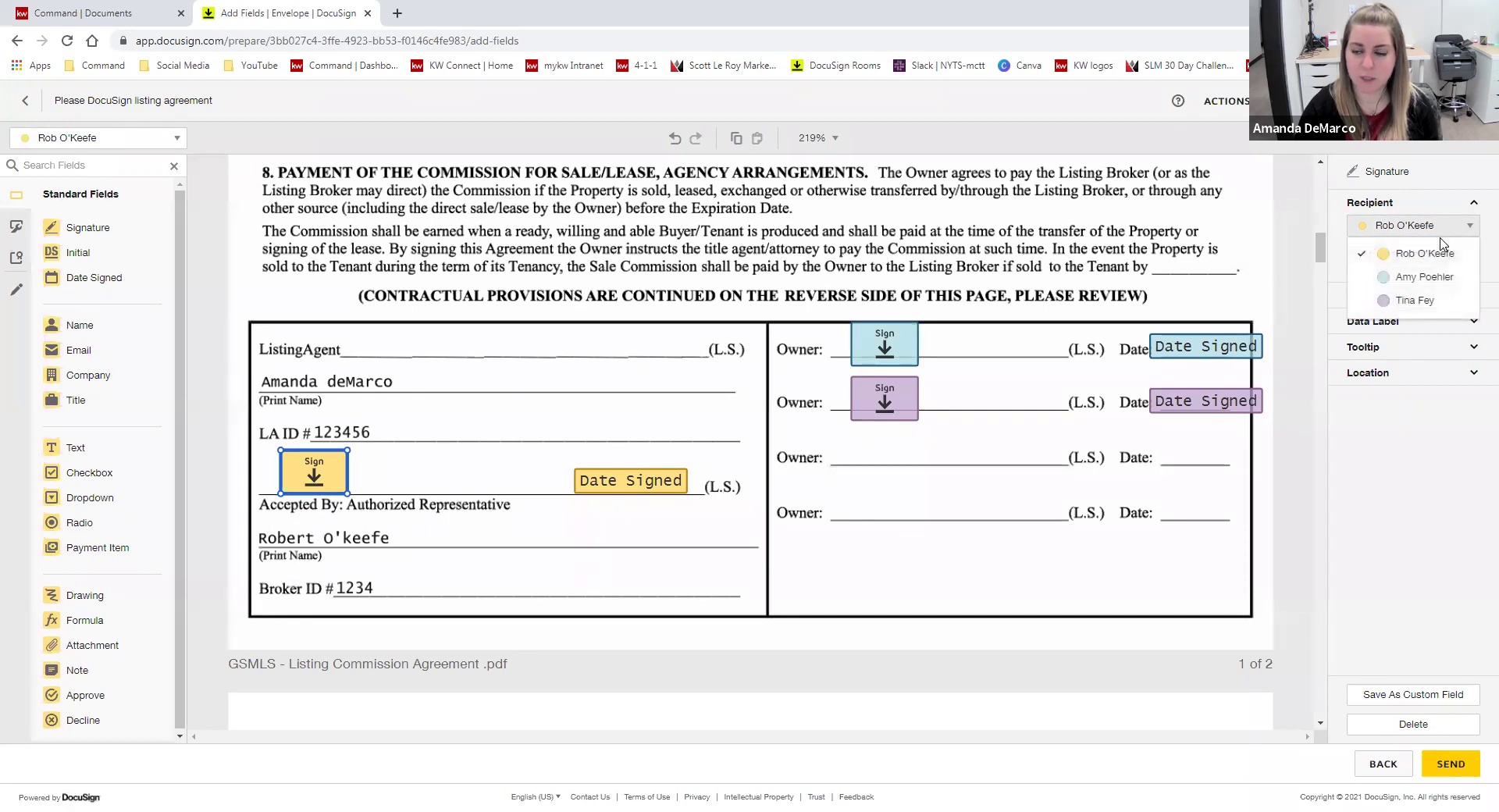
{"action": "left_click", "coordinate": [274, 486]}
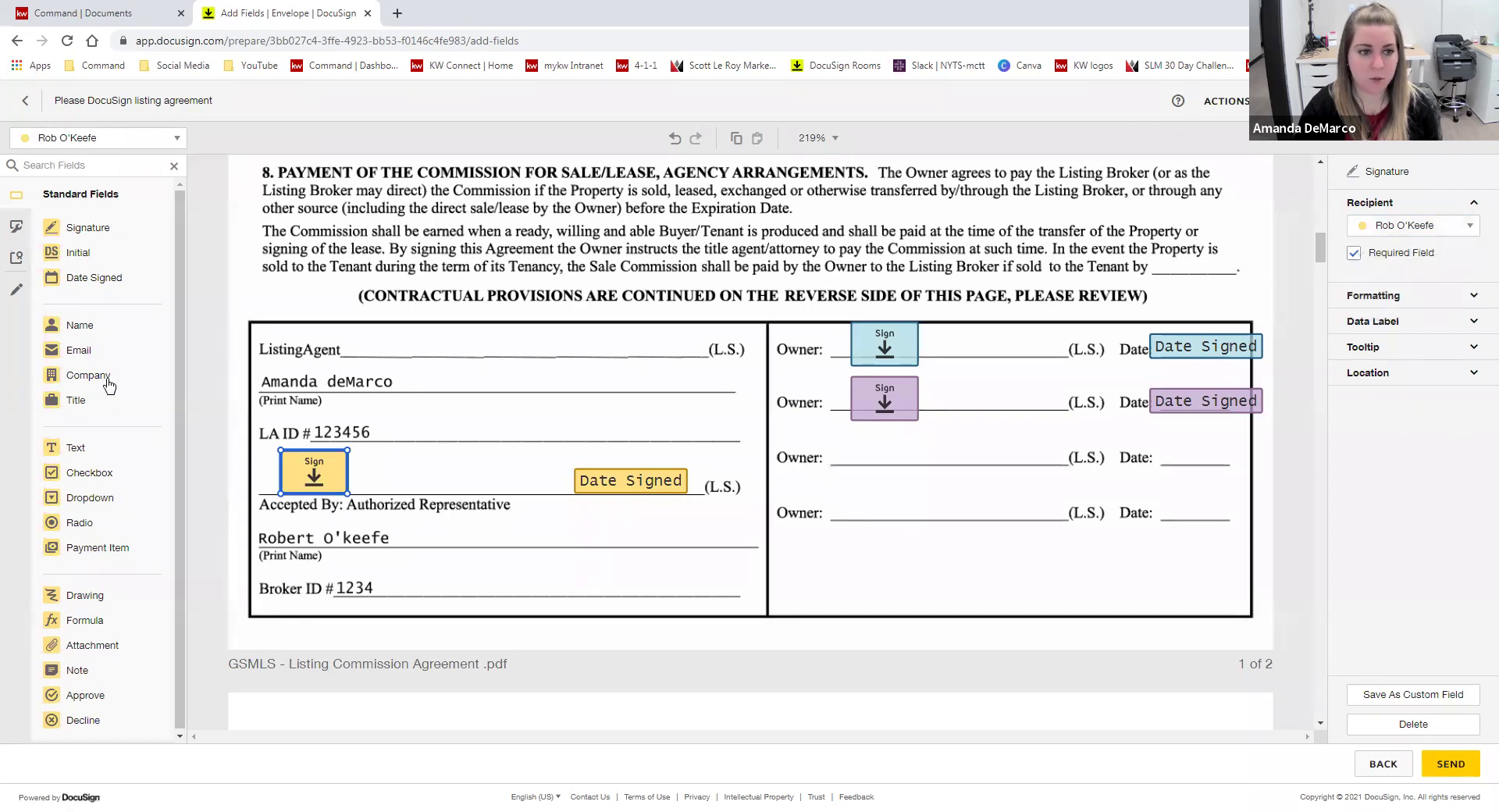
- Remove a stray signature field and delete the Full Name field from the listing agent's section
{"action": "mouse_move", "coordinate": [88, 228]}
{"action": "left_mouse_down"}
{"action": "mouse_move", "coordinate": [212, 299]}
{"action": "mouse_move", "coordinate": [417, 376]}
{"action": "left_mouse_up"}
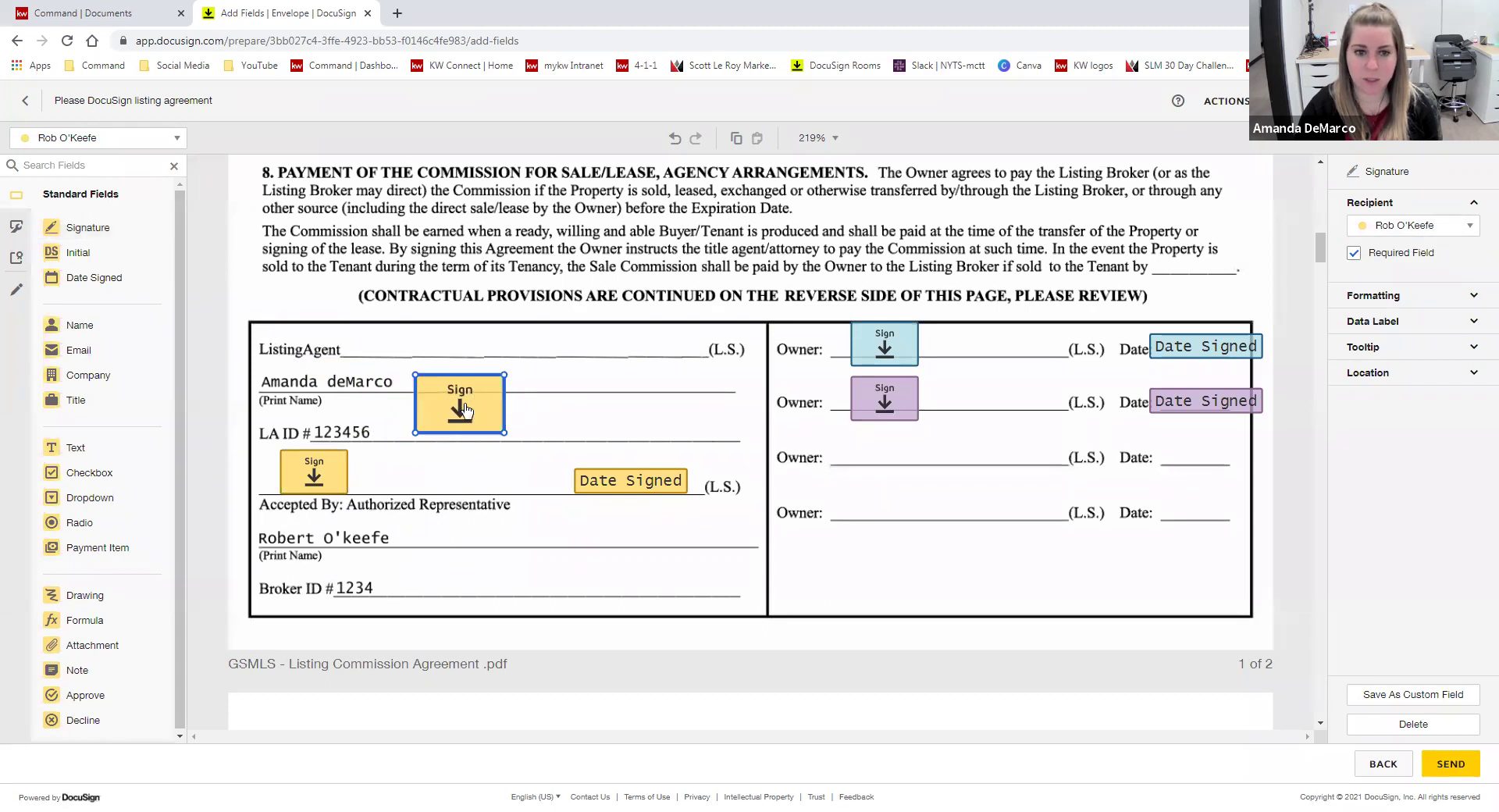
{"action": "left_click_drag", "start_coordinate": [463, 407], "coordinate": [78, 424]}
{"action": "left_click_drag", "start_coordinate": [81, 325], "coordinate": [507, 368]}
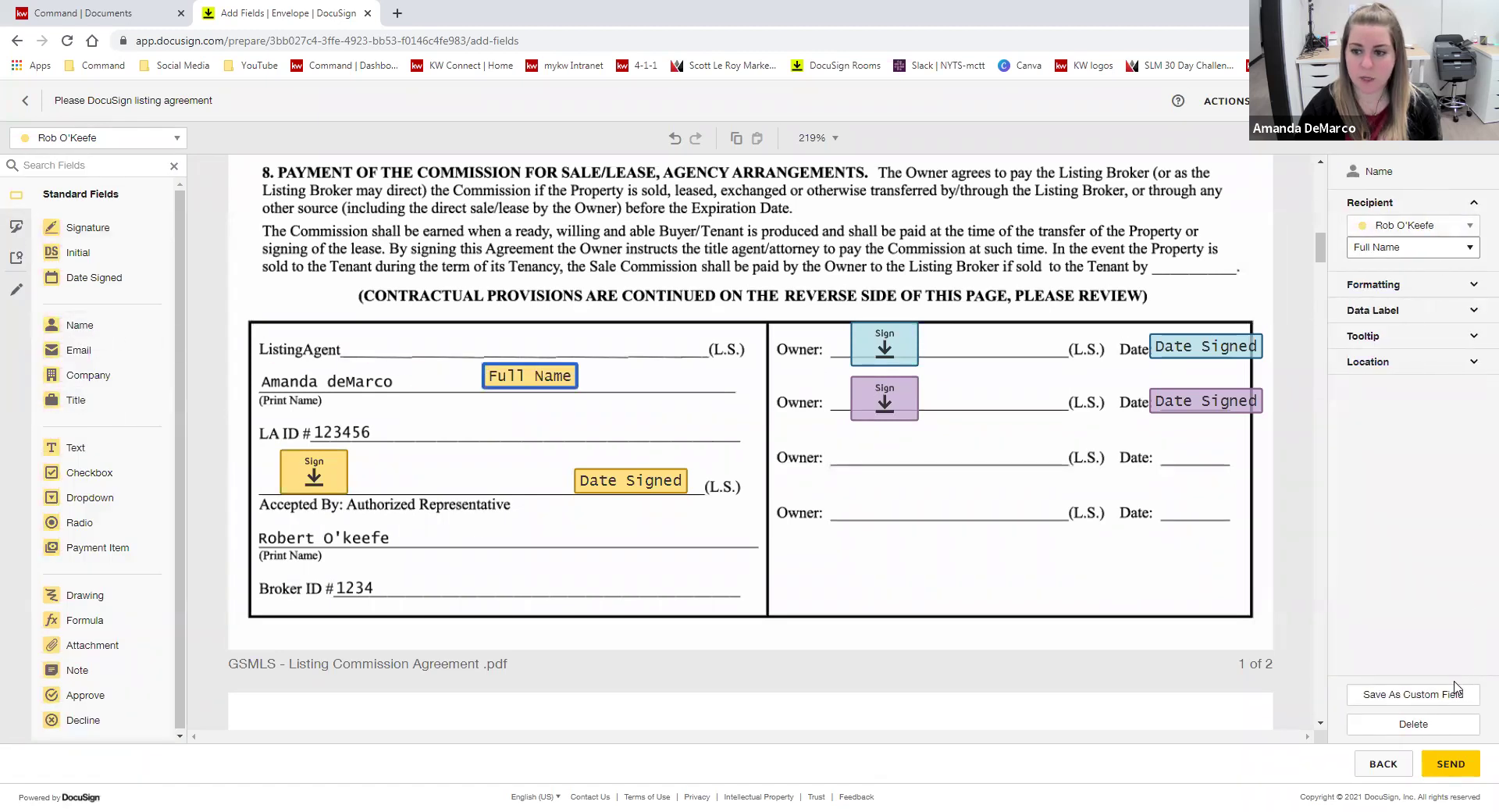
{"action": "left_click", "coordinate": [1427, 729]}
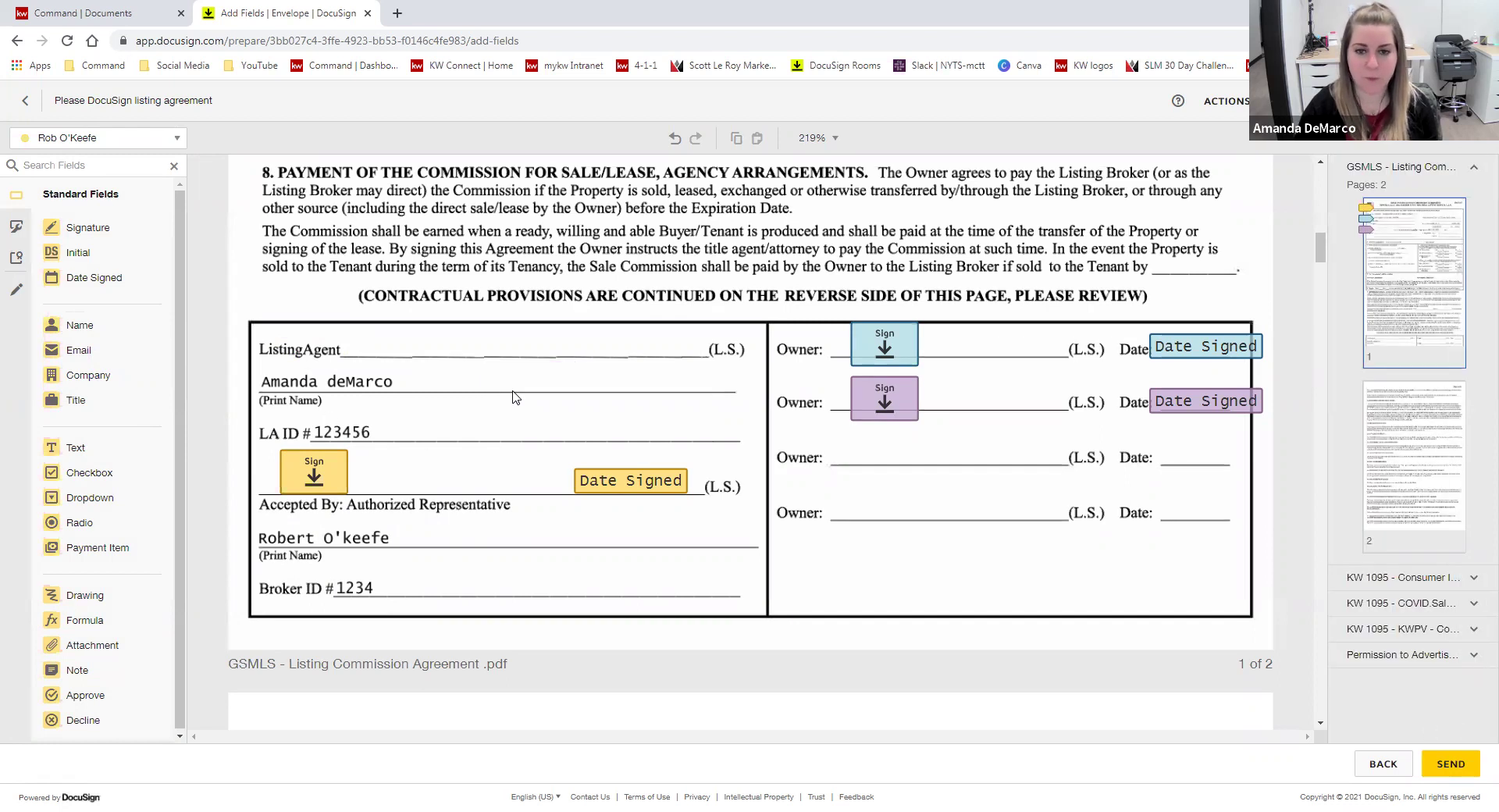
- Place a checked checkbox over Seller's Agent Only on the Consumer Information Statement
{"action": "scroll", "coordinate": [559, 403], "scroll_direction": "up", "scroll_amount": 1}
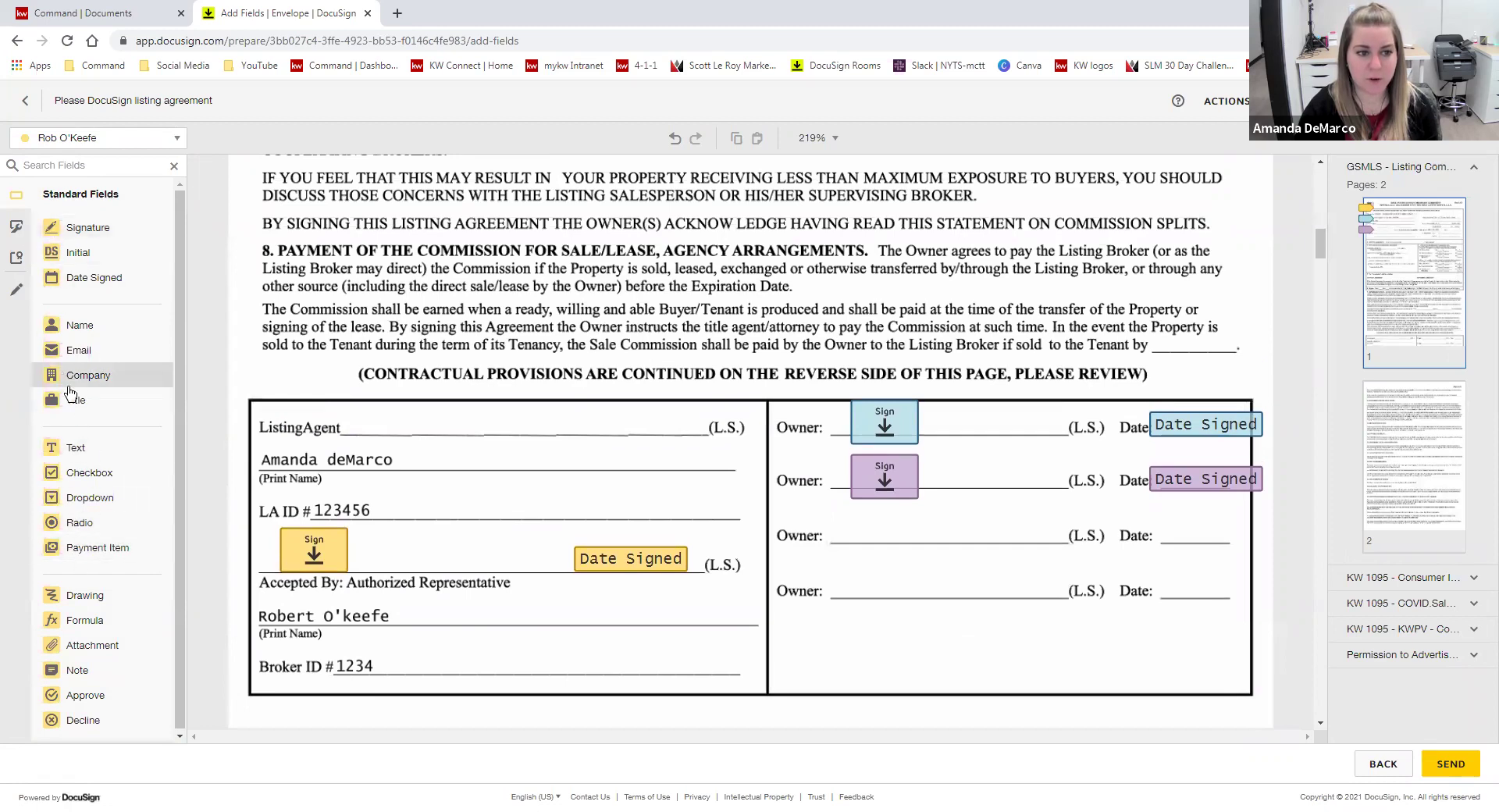
{"action": "scroll", "coordinate": [710, 460], "scroll_direction": "down", "scroll_amount": 1}
{"action": "scroll", "coordinate": [711, 460], "scroll_direction": "down", "scroll_amount": 15}
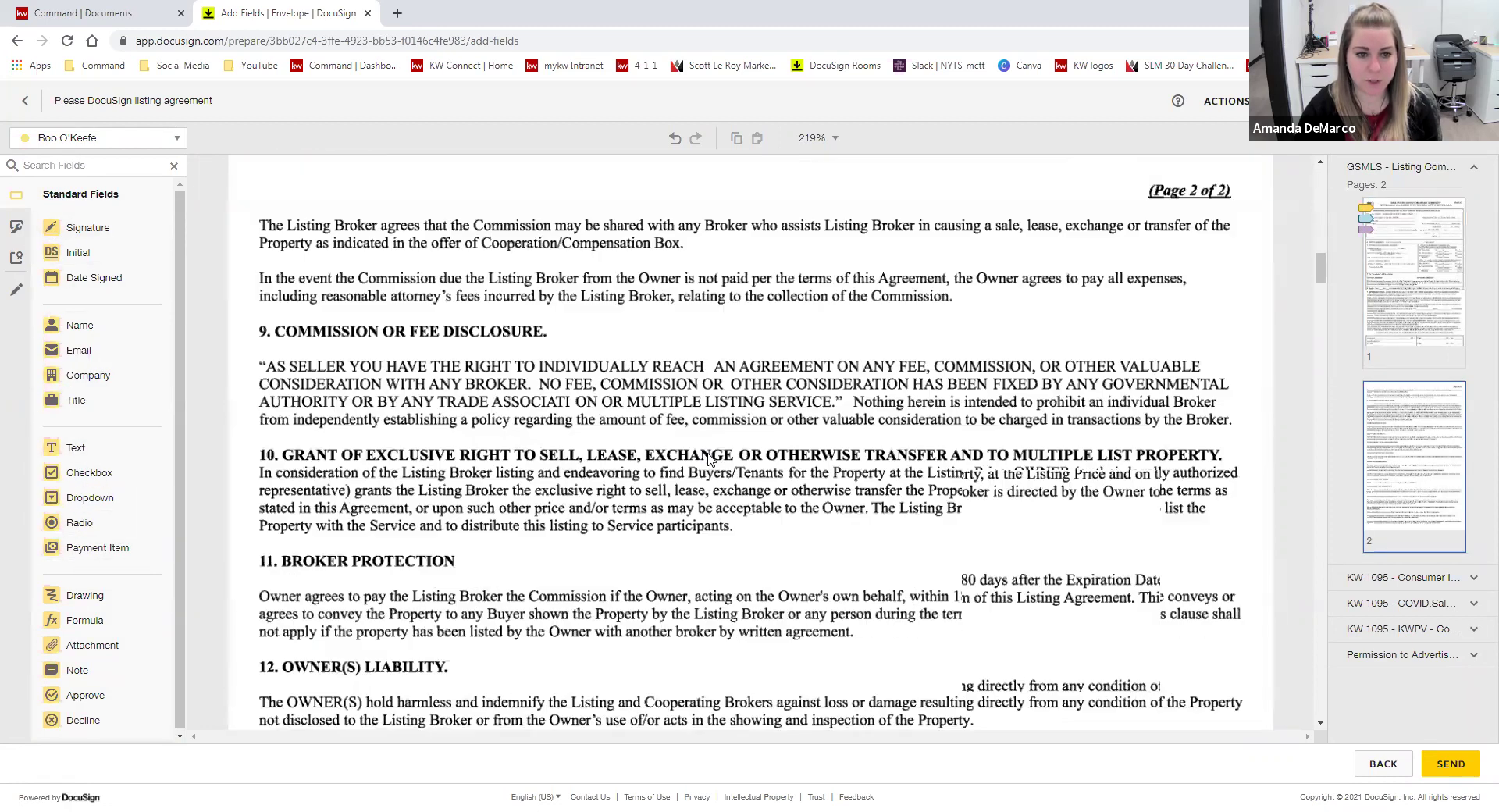
{"action": "scroll", "coordinate": [710, 460], "scroll_direction": "down", "scroll_amount": 20}
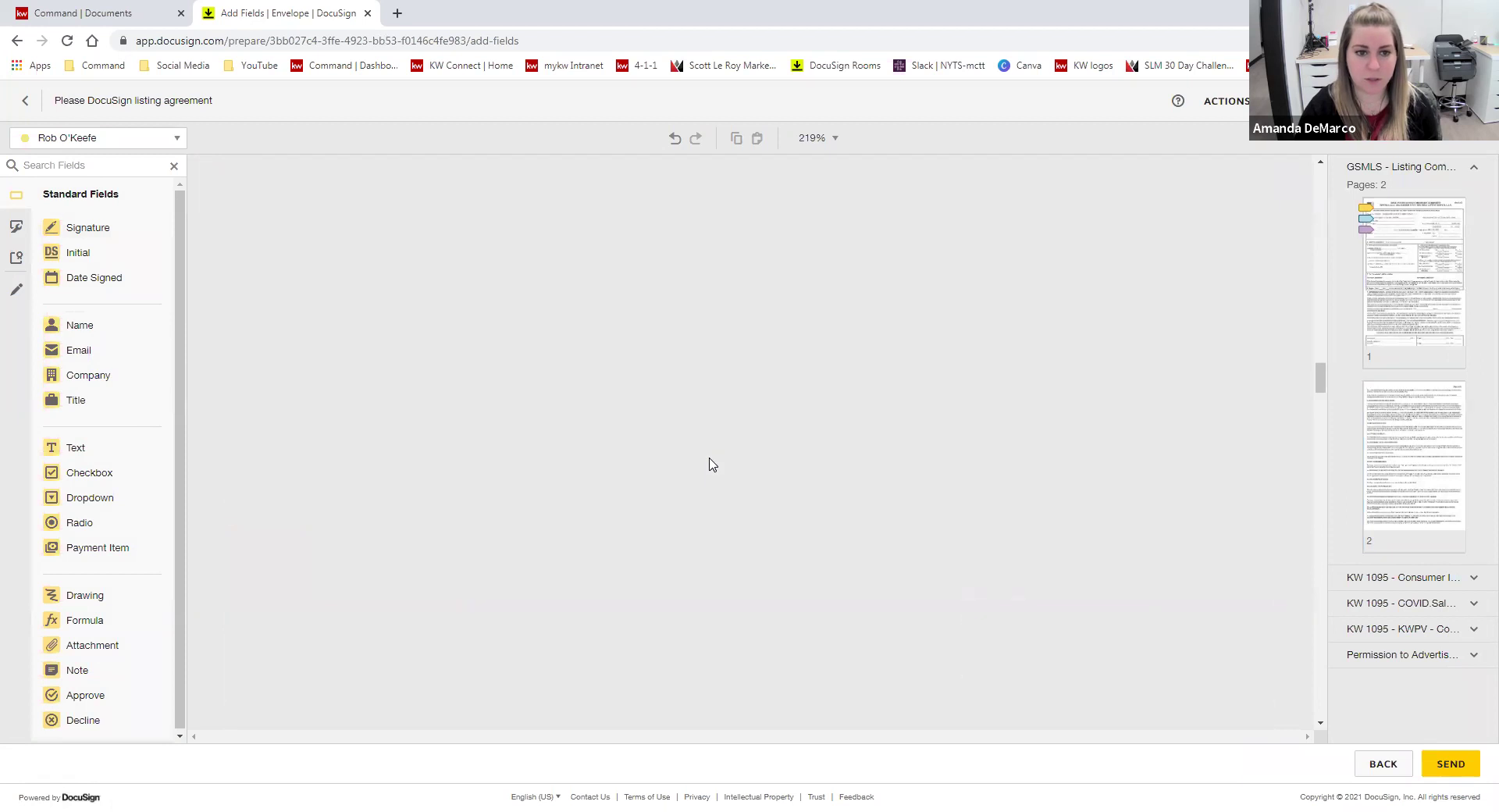
{"action": "scroll", "coordinate": [710, 462], "scroll_direction": "down", "scroll_amount": 10}
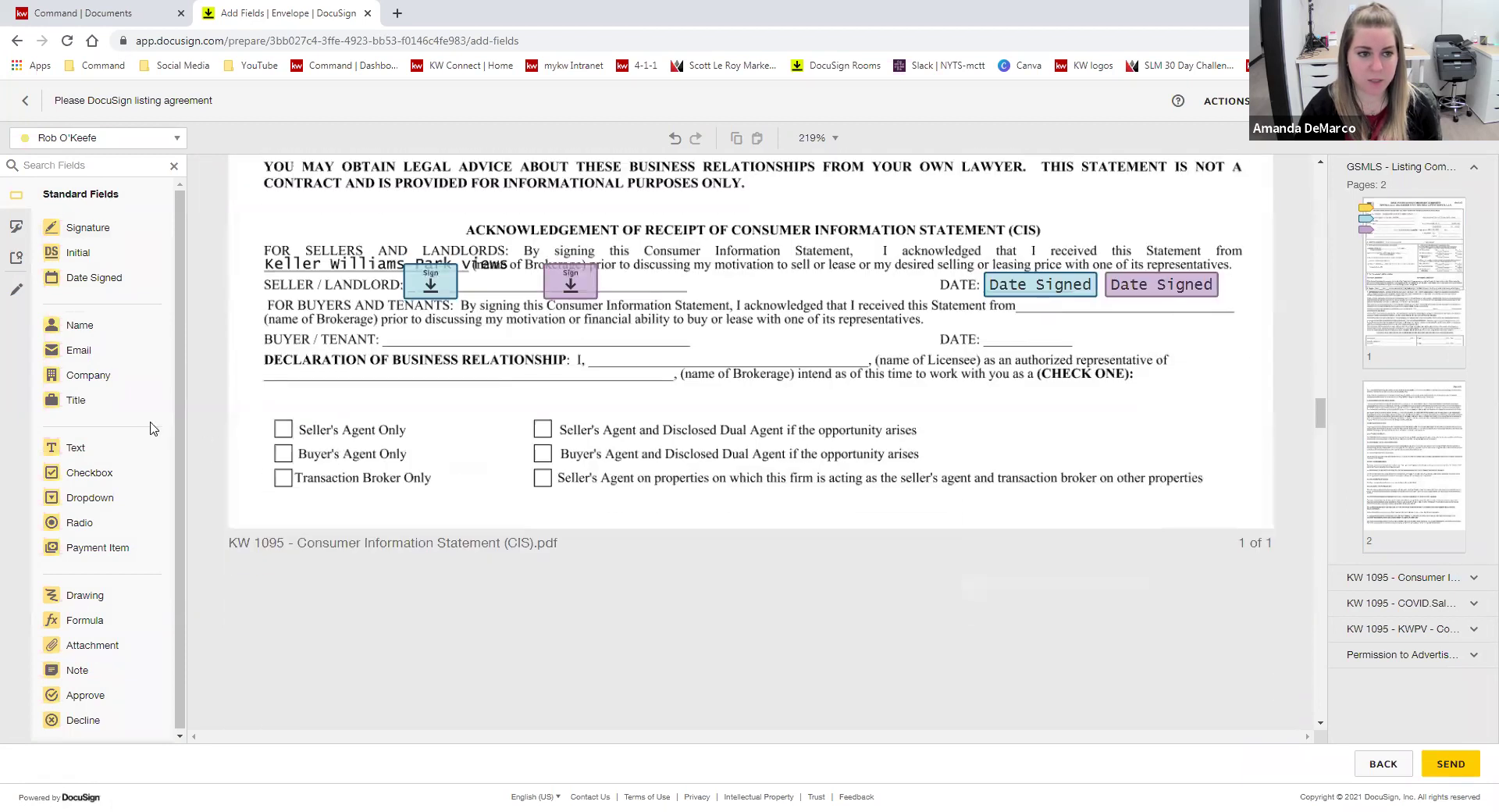
{"action": "left_click", "coordinate": [52, 474]}
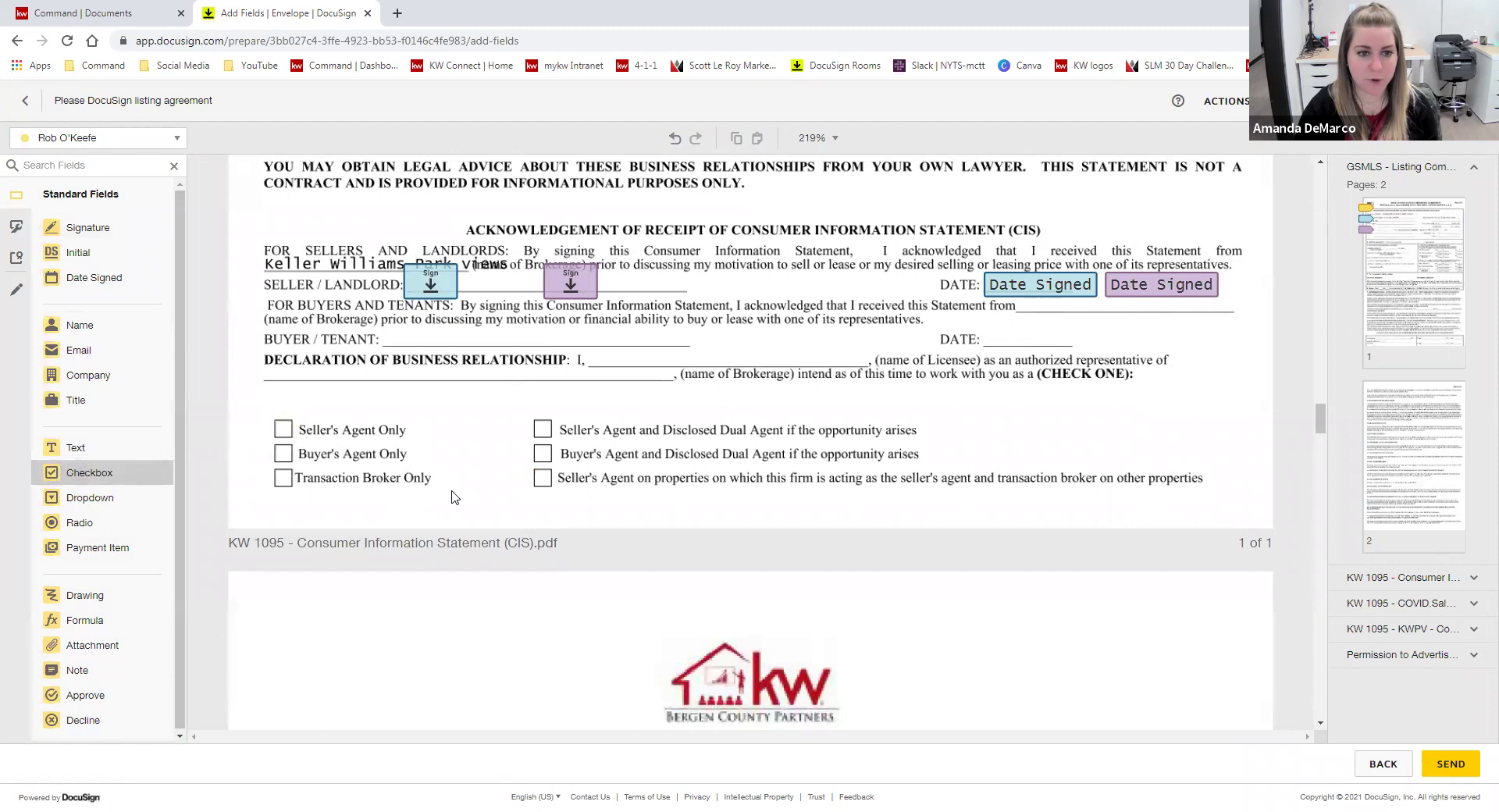
{"action": "left_click", "coordinate": [277, 429]}
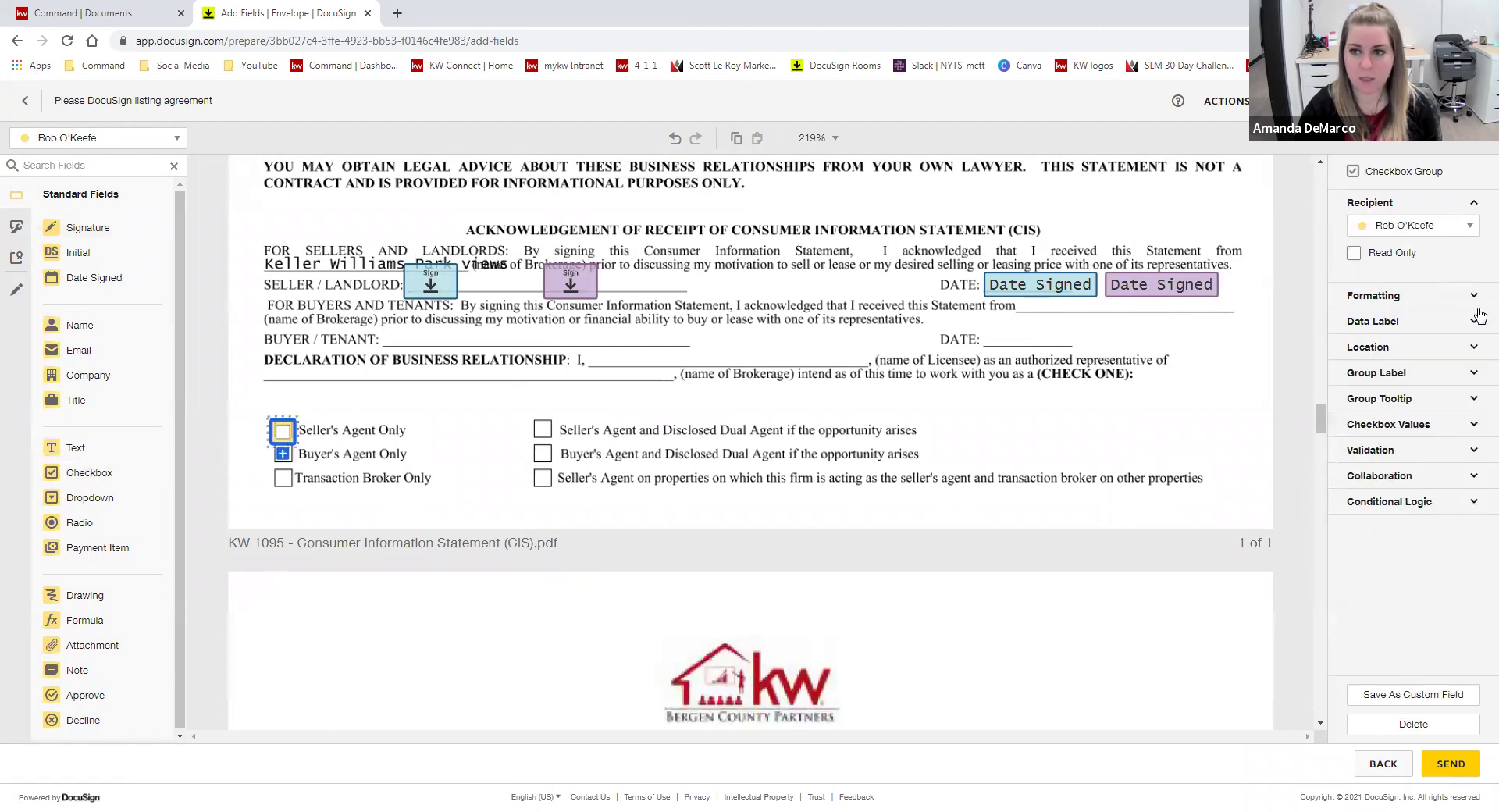
{"action": "left_click", "coordinate": [1474, 427]}
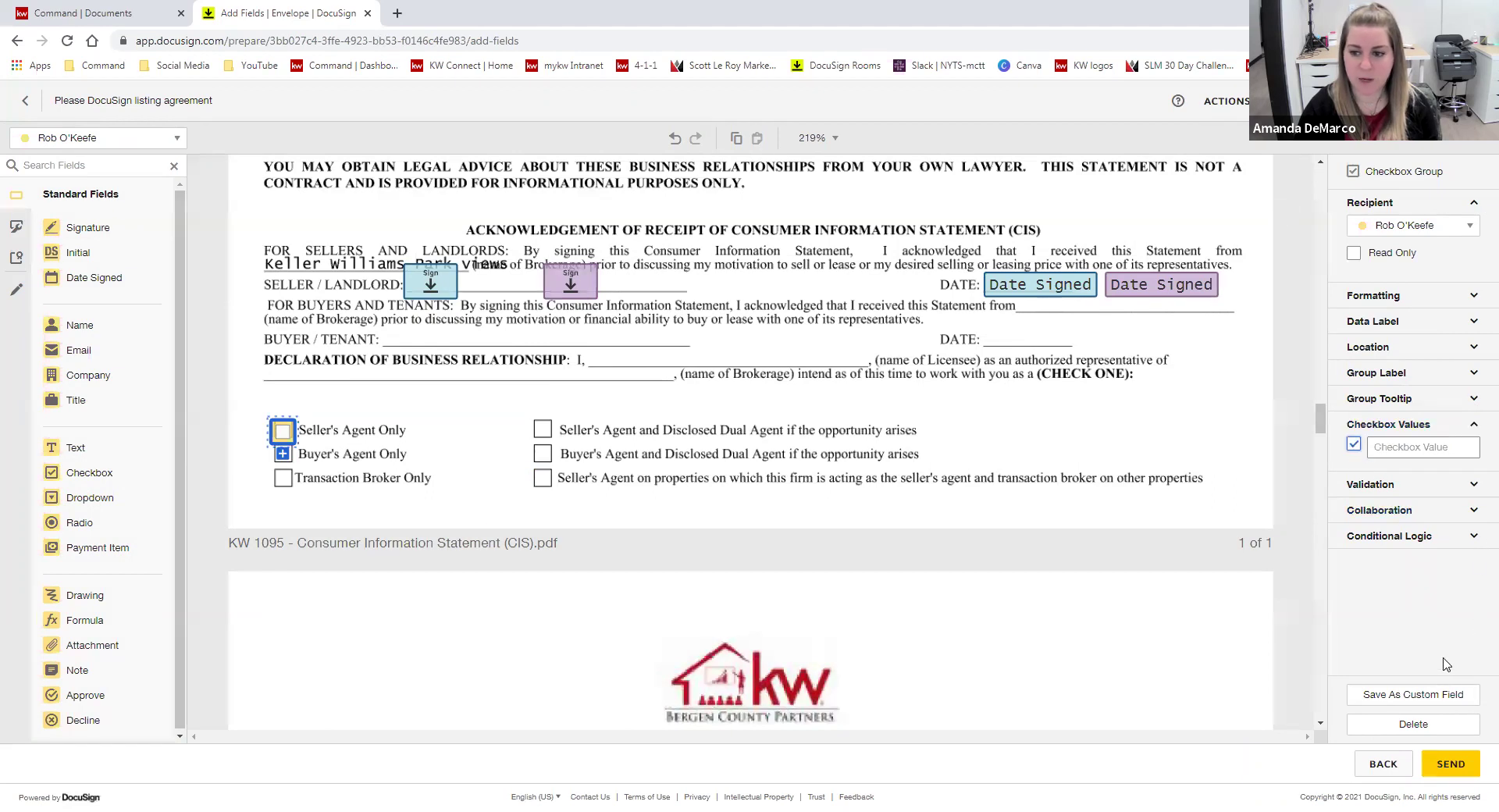
{"action": "left_click", "coordinate": [455, 477]}
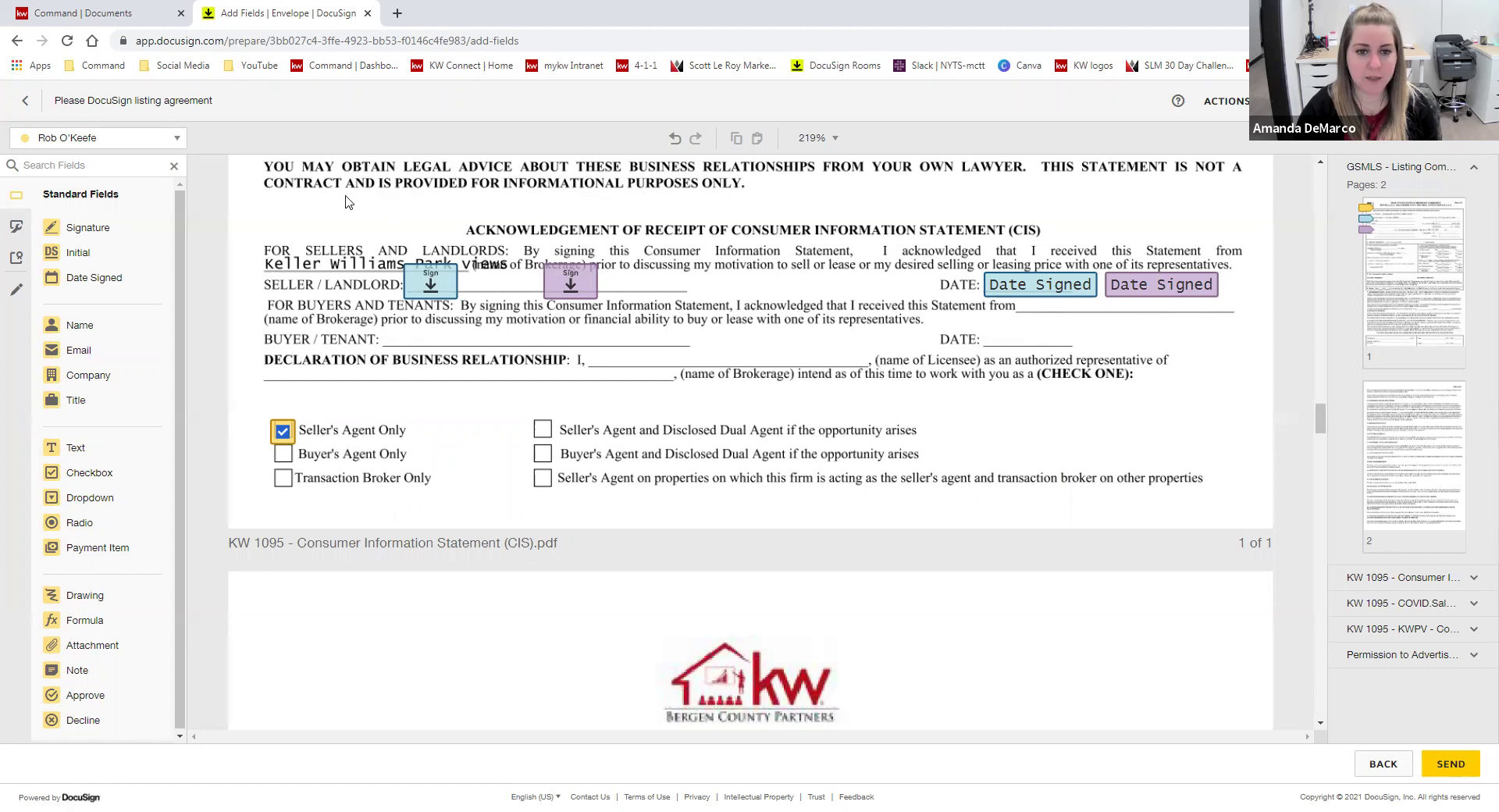
{"action": "scroll", "coordinate": [1071, 512], "scroll_direction": "down", "scroll_amount": 5}
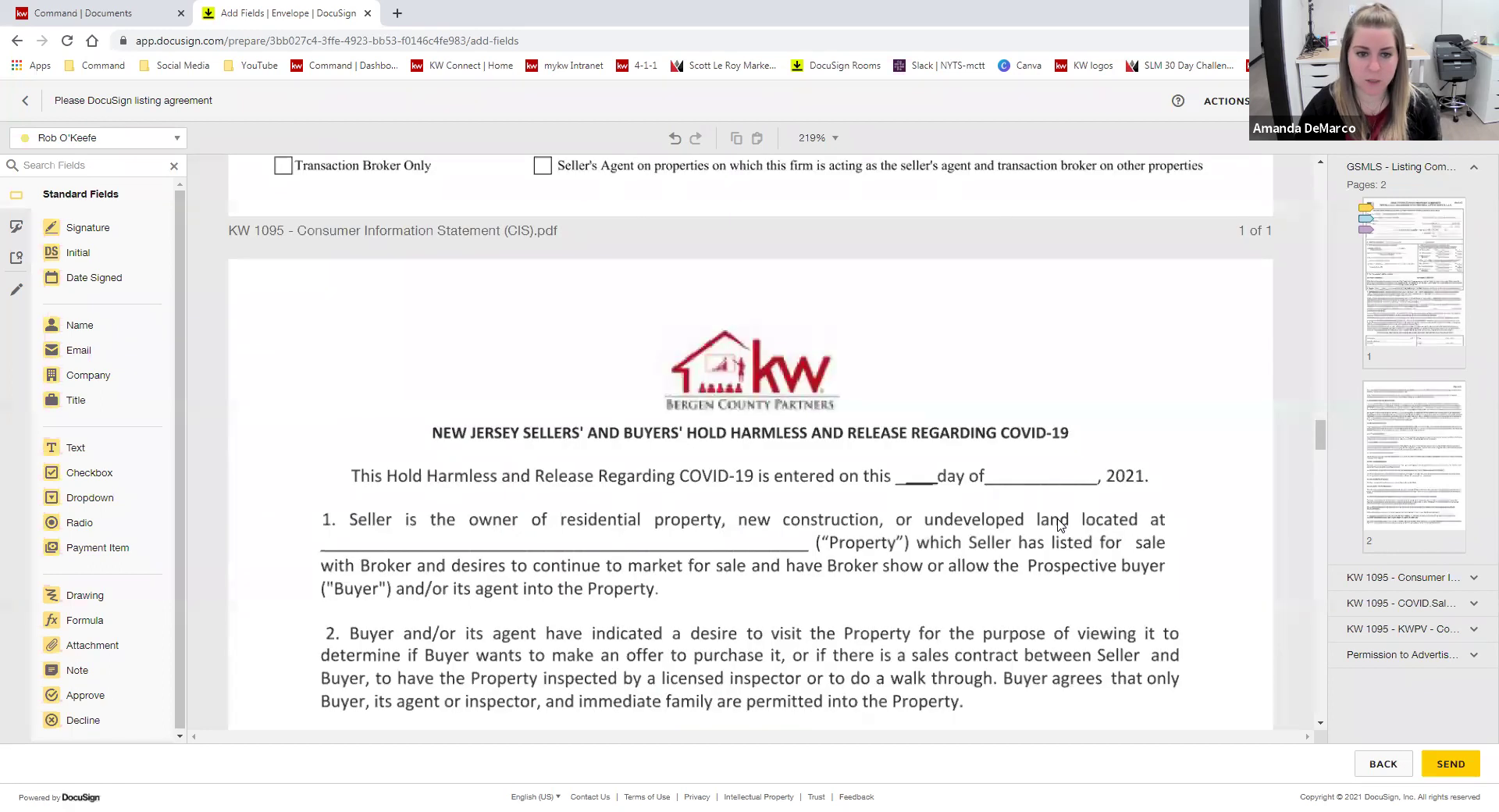
- Add a read-only text field with default text 'Test goes here' beside the COVID page logo
{"action": "scroll", "coordinate": [1015, 537], "scroll_direction": "up", "scroll_amount": 1}
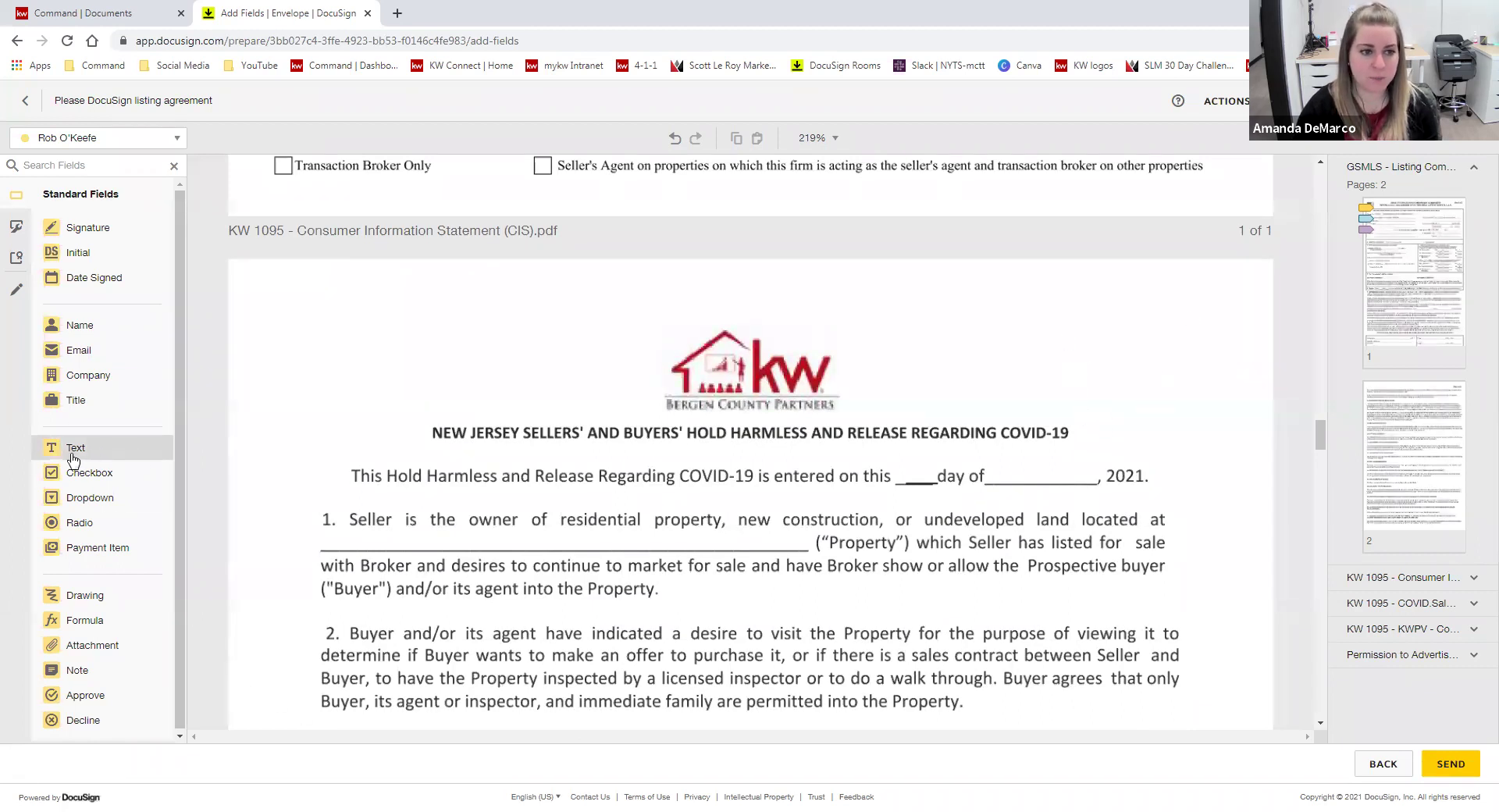
{"action": "left_click_drag", "start_coordinate": [74, 457], "coordinate": [919, 341]}
{"action": "left_click", "coordinate": [1402, 353]}
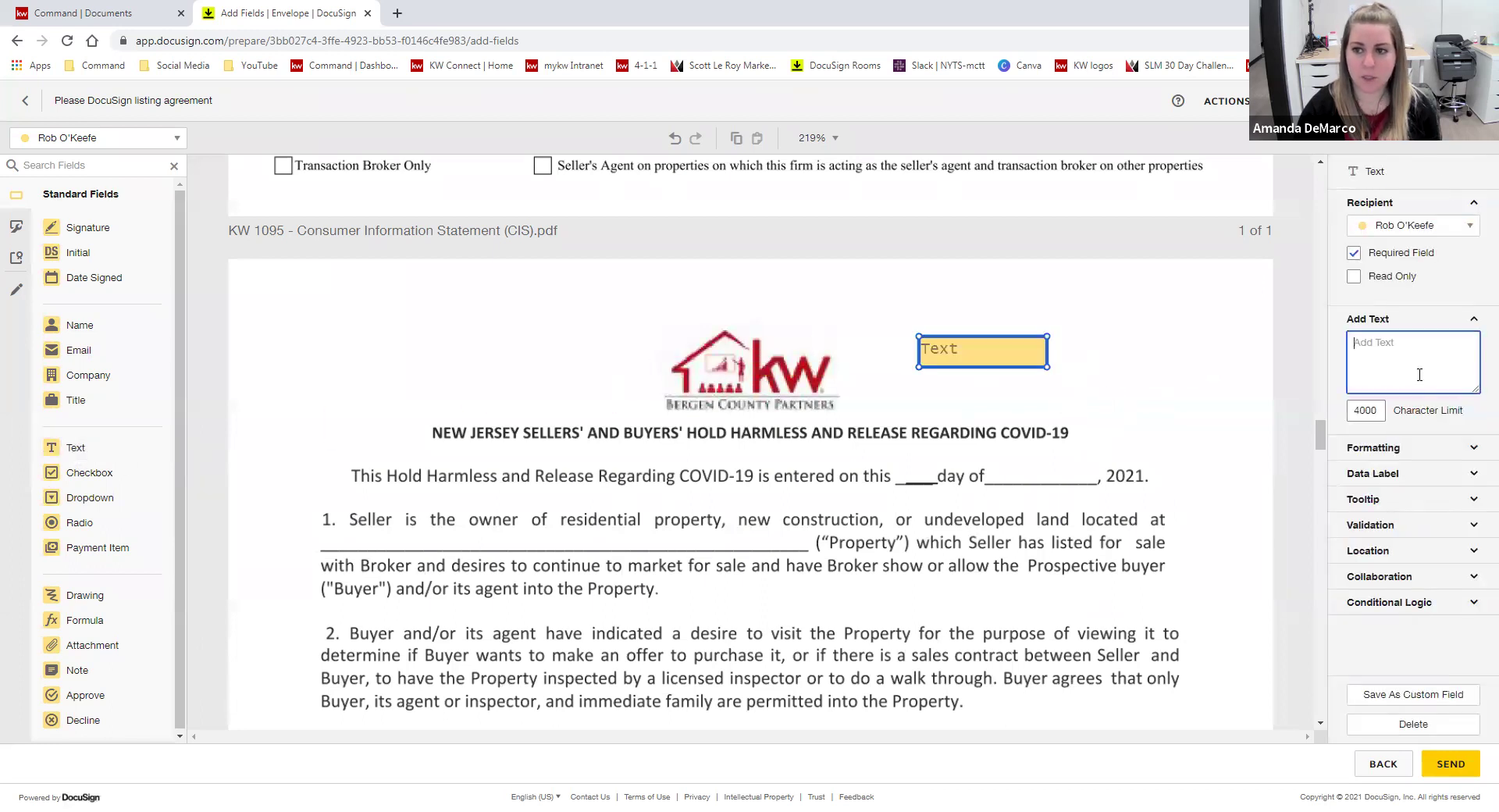
{"action": "type", "text": "T"}
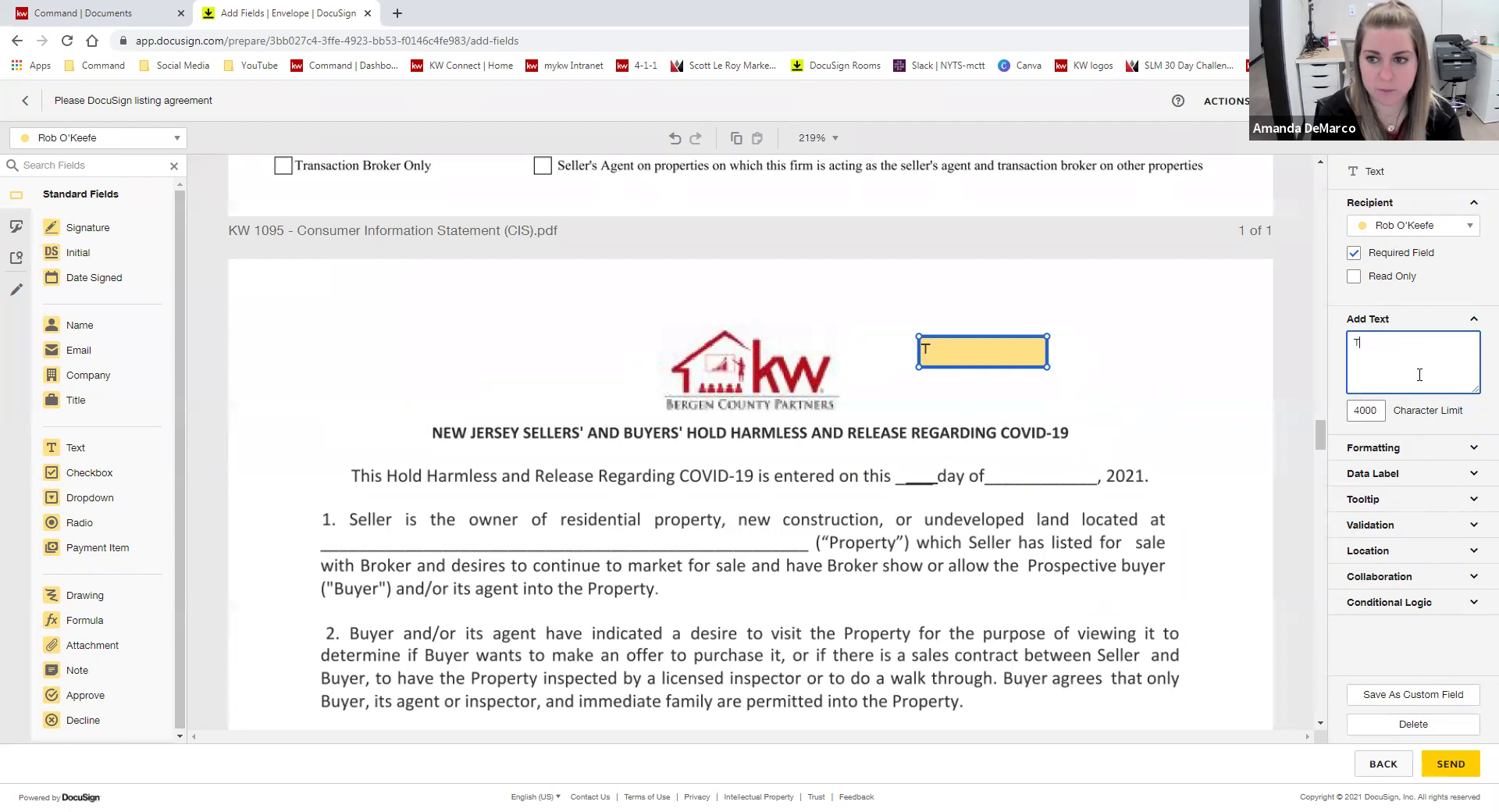
{"action": "type", "text": "est goes here"}
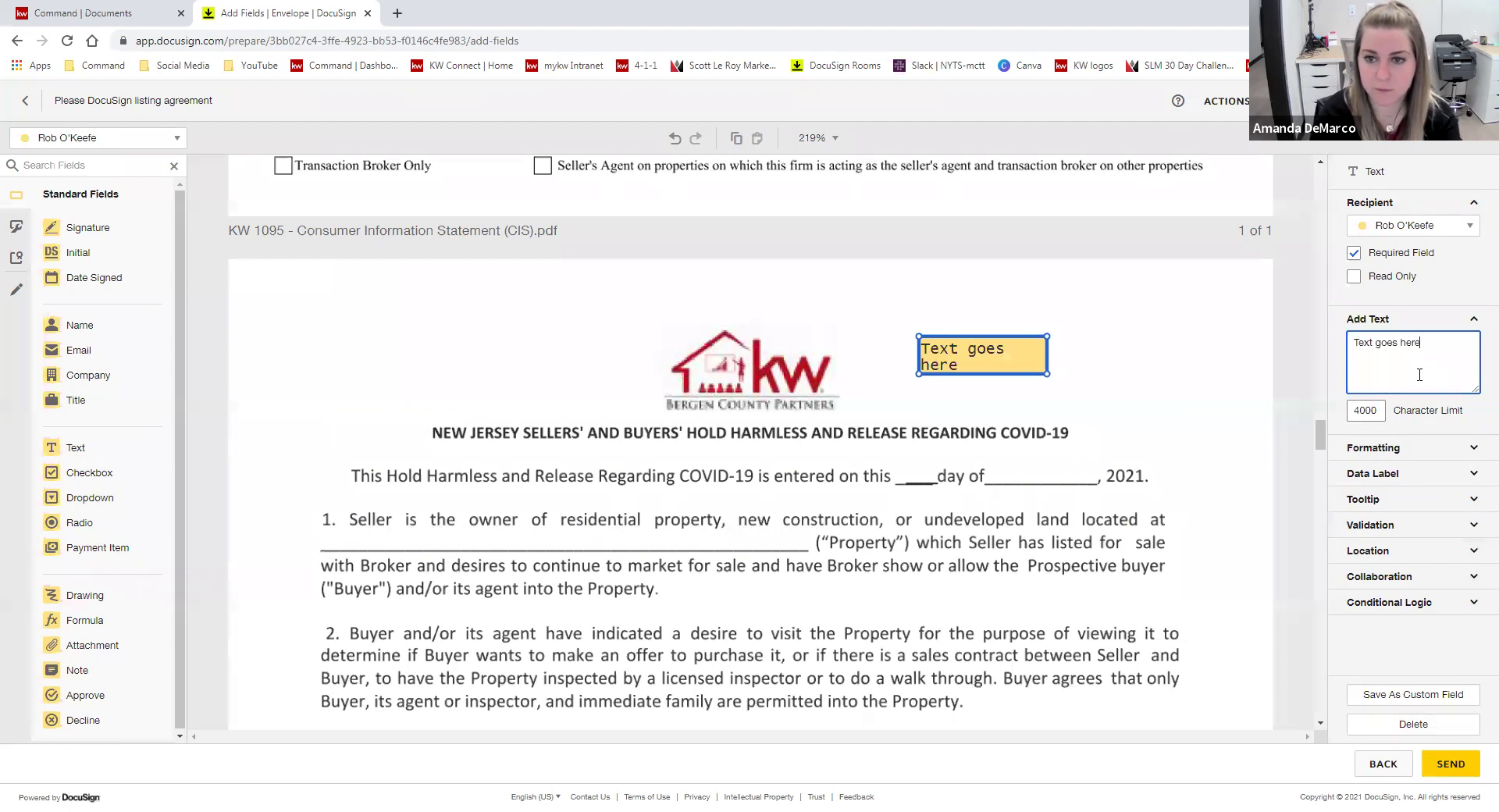
{"action": "left_click", "coordinate": [1354, 276]}
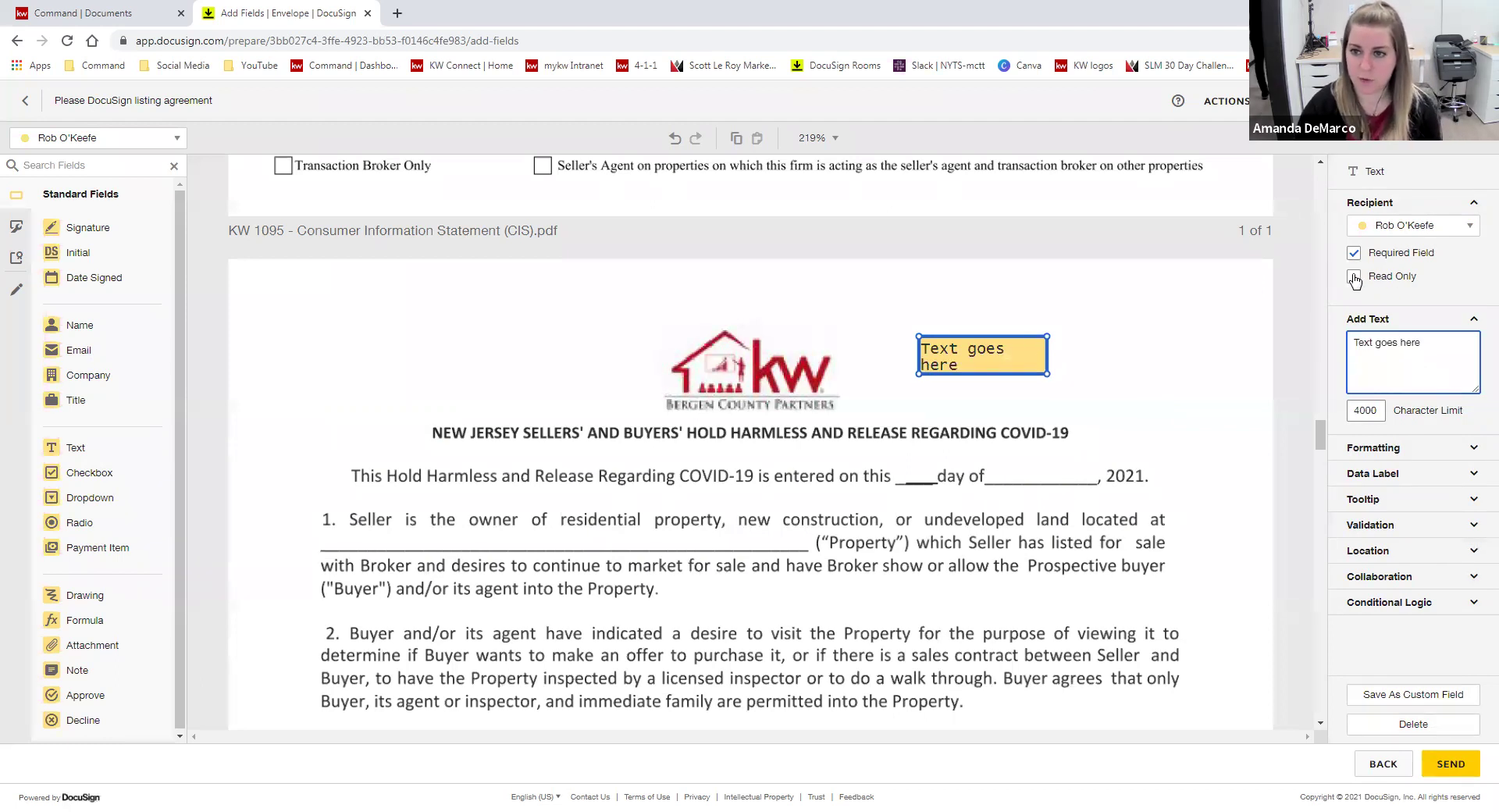
{"action": "left_click", "coordinate": [1206, 423]}
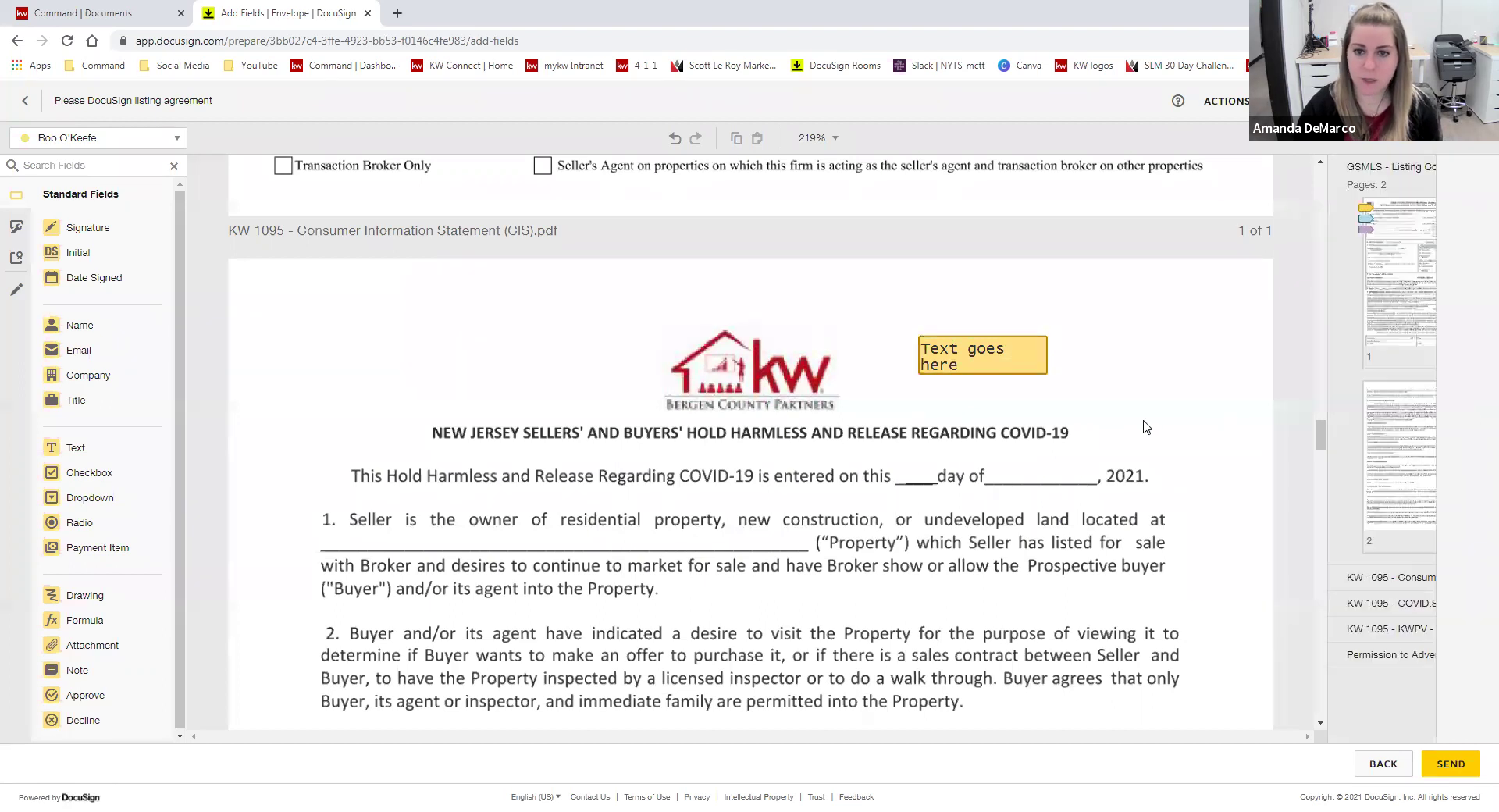
- Widen the text field to one line and move it just above the COVID-19 heading
{"action": "left_click", "coordinate": [1025, 354]}
{"action": "left_click_drag", "start_coordinate": [1046, 373], "coordinate": [1223, 363]}
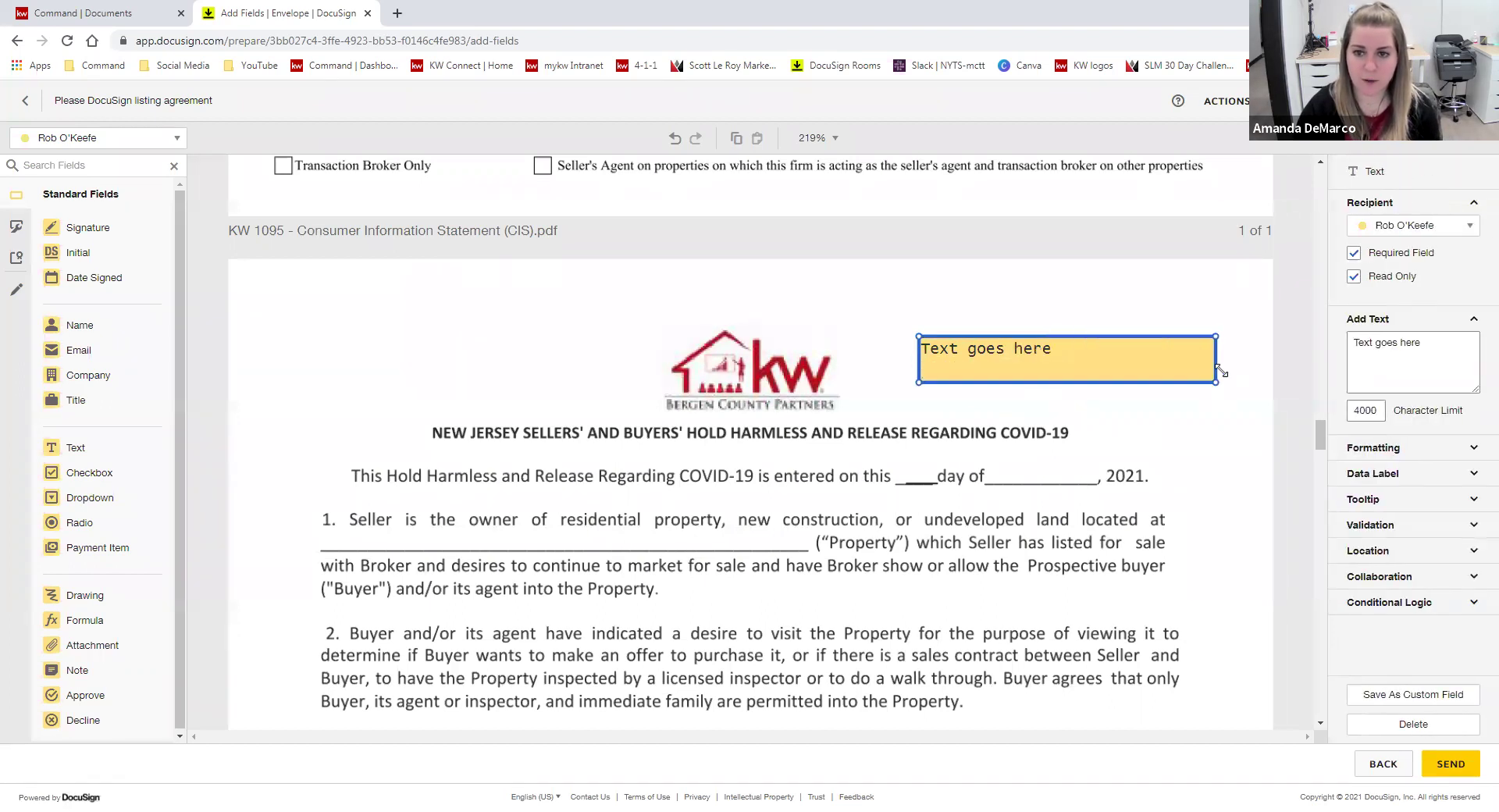
{"action": "left_click_drag", "start_coordinate": [1046, 366], "coordinate": [980, 419]}
{"action": "left_click", "coordinate": [1120, 438]}
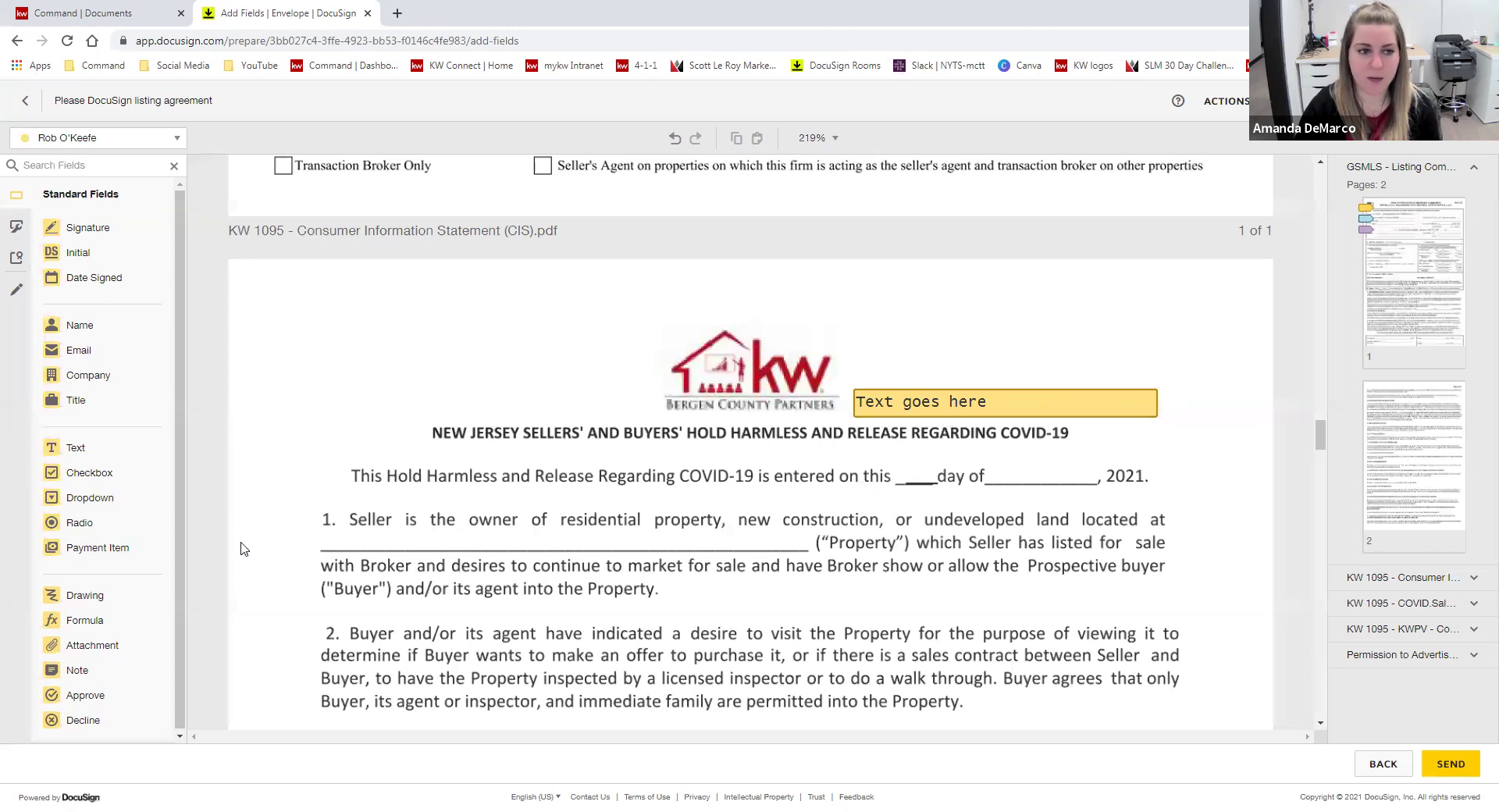
{"action": "left_click", "coordinate": [101, 138]}
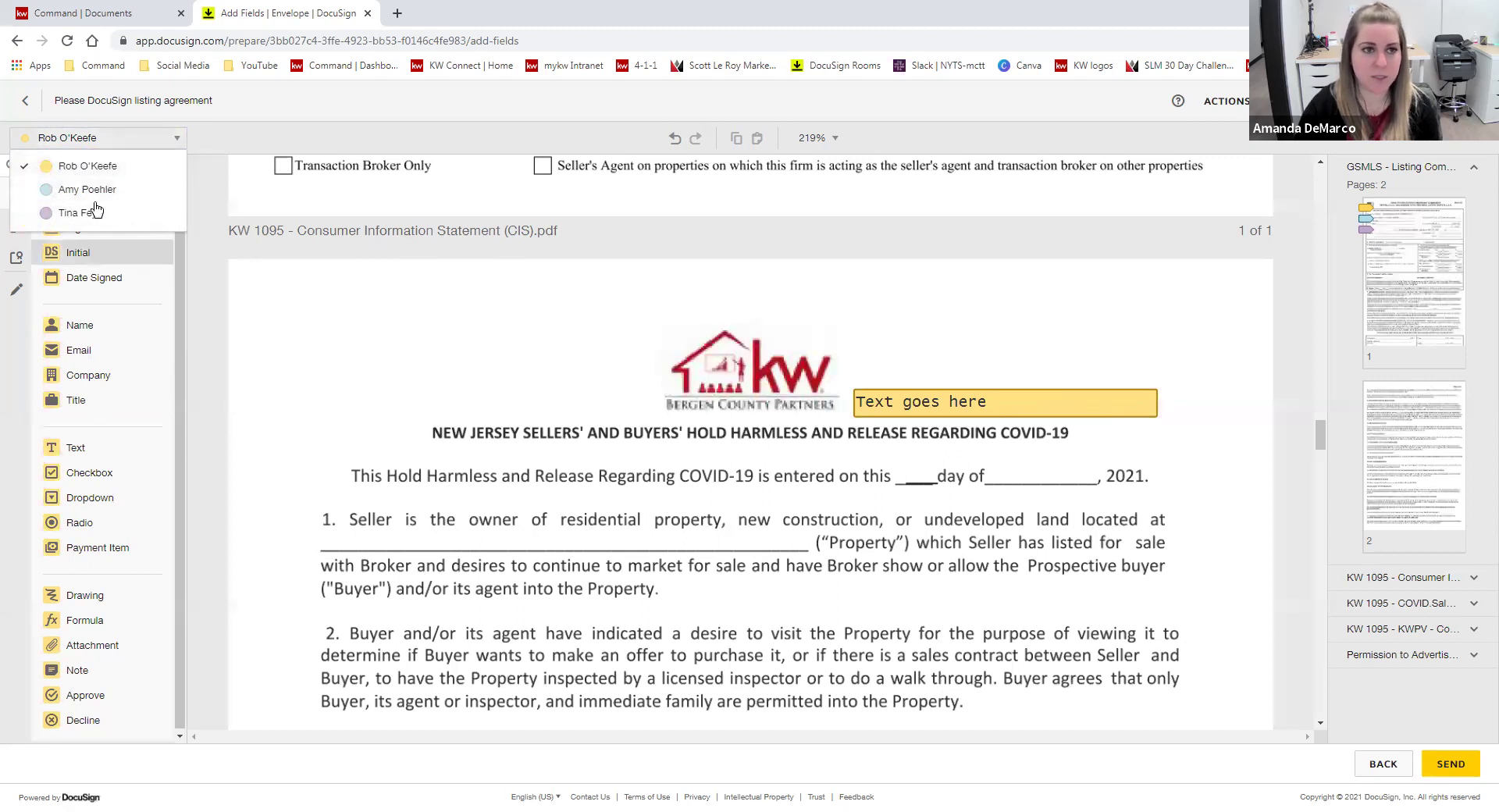
{"action": "left_click", "coordinate": [239, 215]}
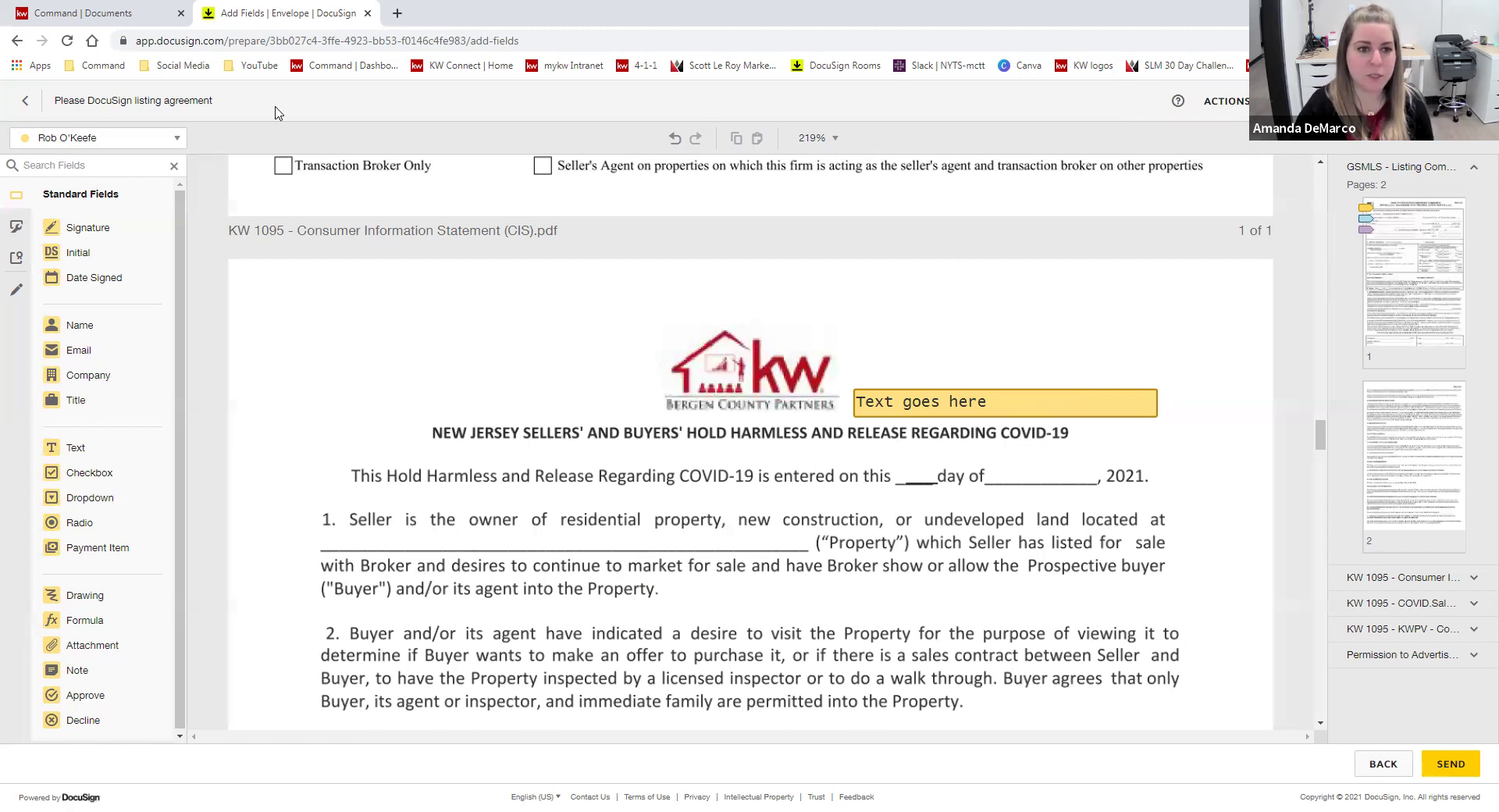
{"action": "left_click", "coordinate": [1383, 762]}
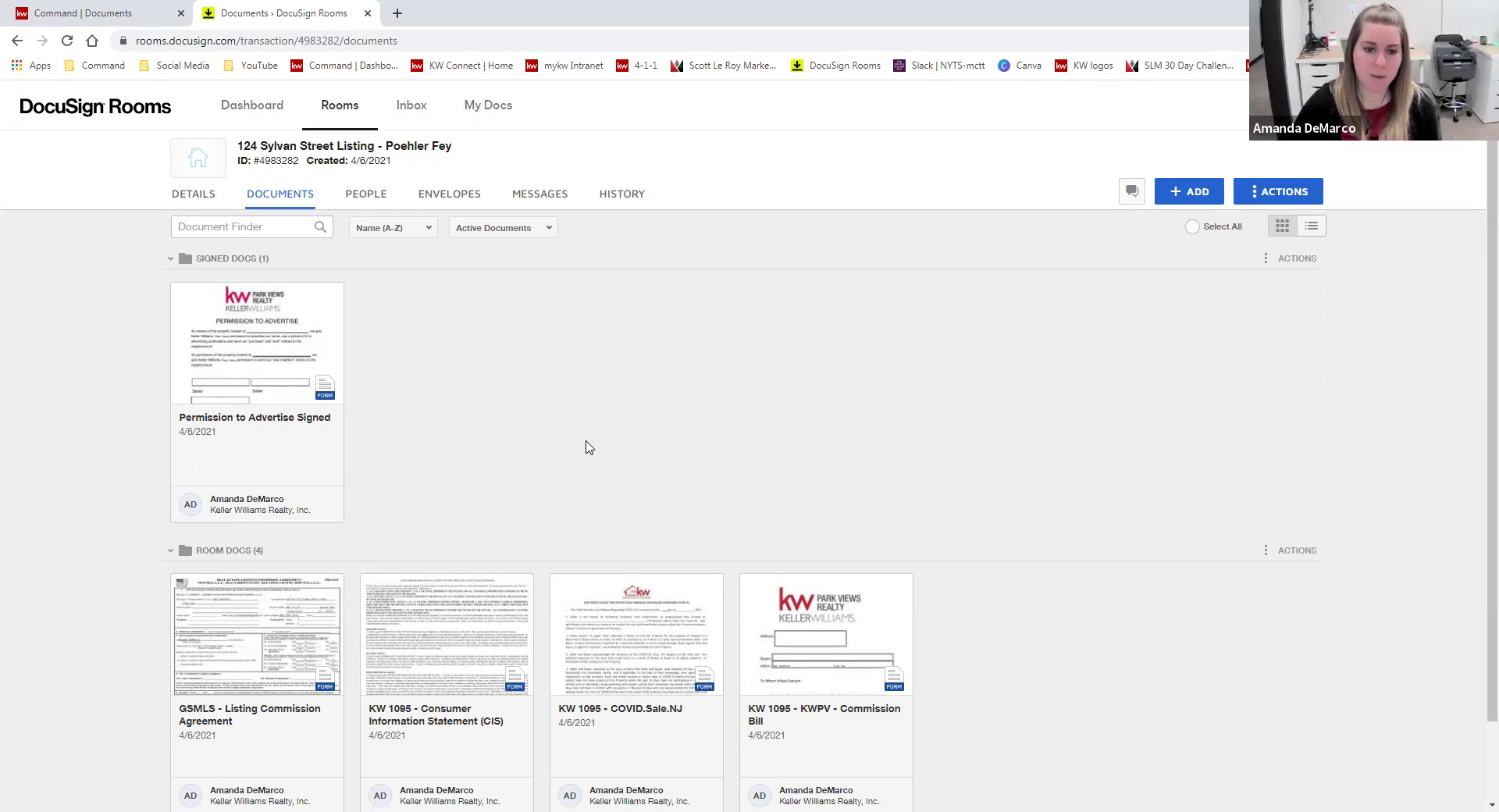
- Go to My Docs to reach the Form Templates list with the GSMLS commission agreements
{"action": "left_click", "coordinate": [488, 105]}
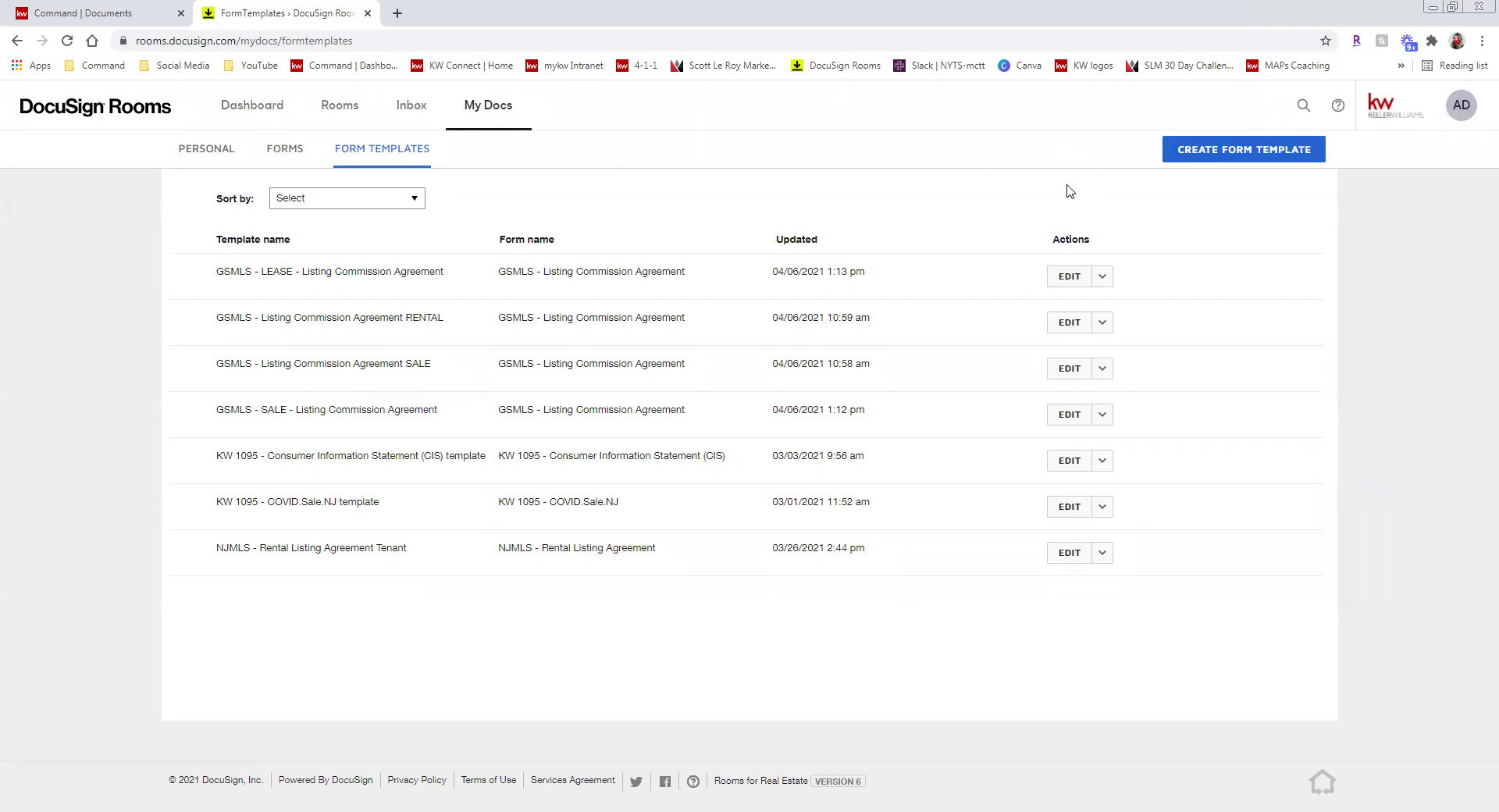
{"action": "left_click", "coordinate": [1198, 150]}
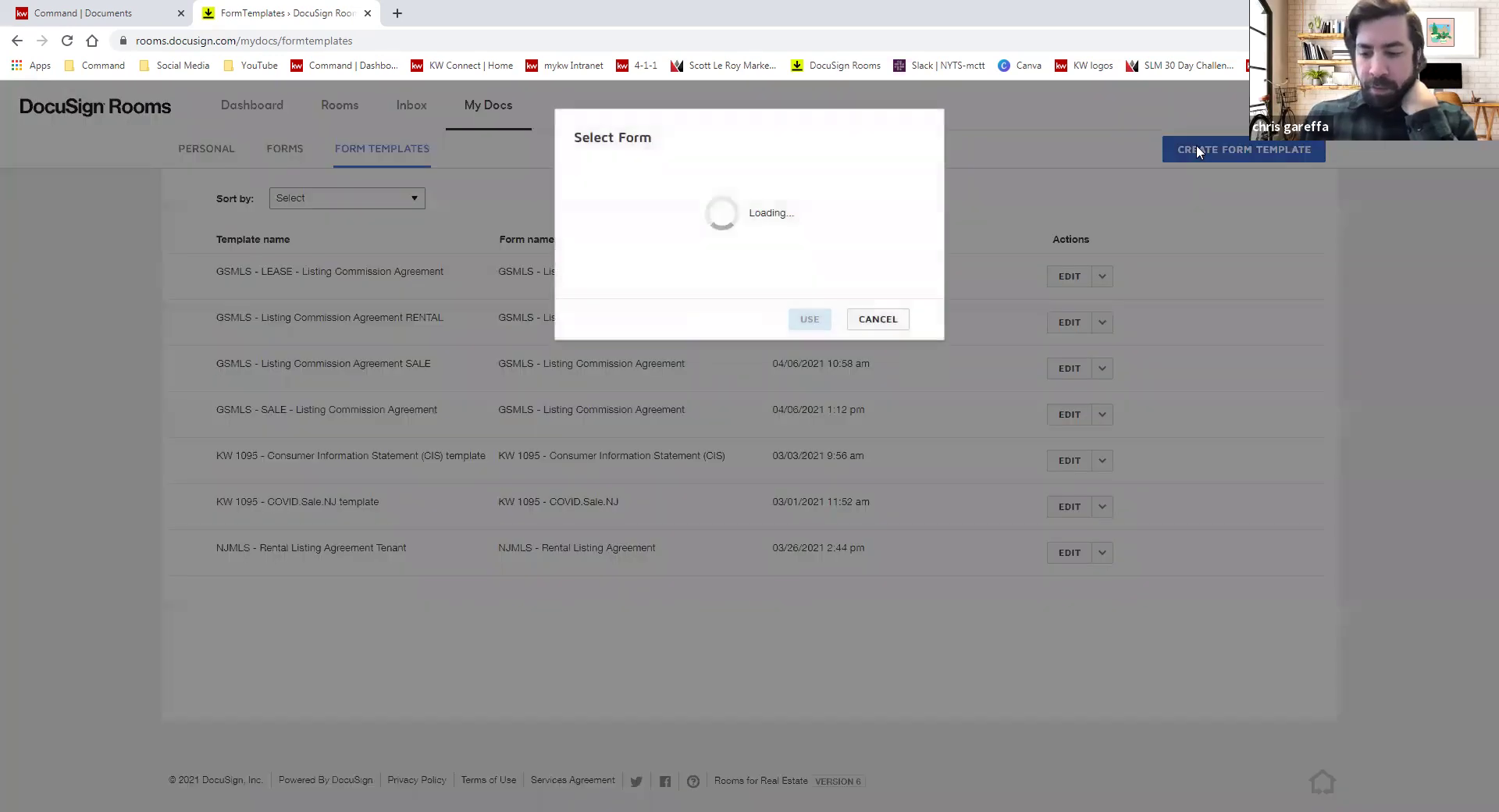
{"action": "left_click", "coordinate": [687, 225]}
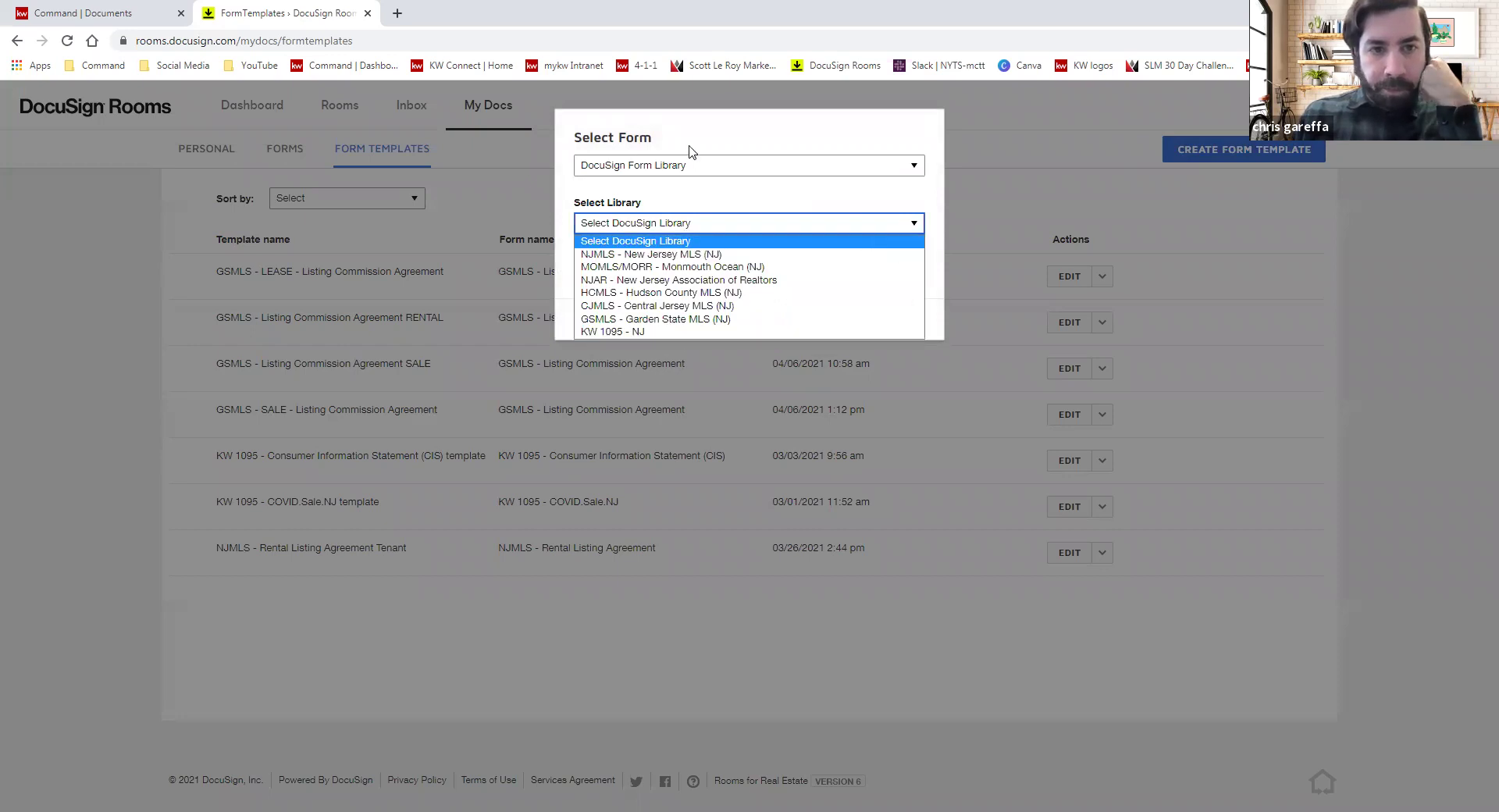
{"action": "left_click", "coordinate": [688, 173]}
{"action": "left_click", "coordinate": [686, 199]}
{"action": "left_click", "coordinate": [683, 227]}
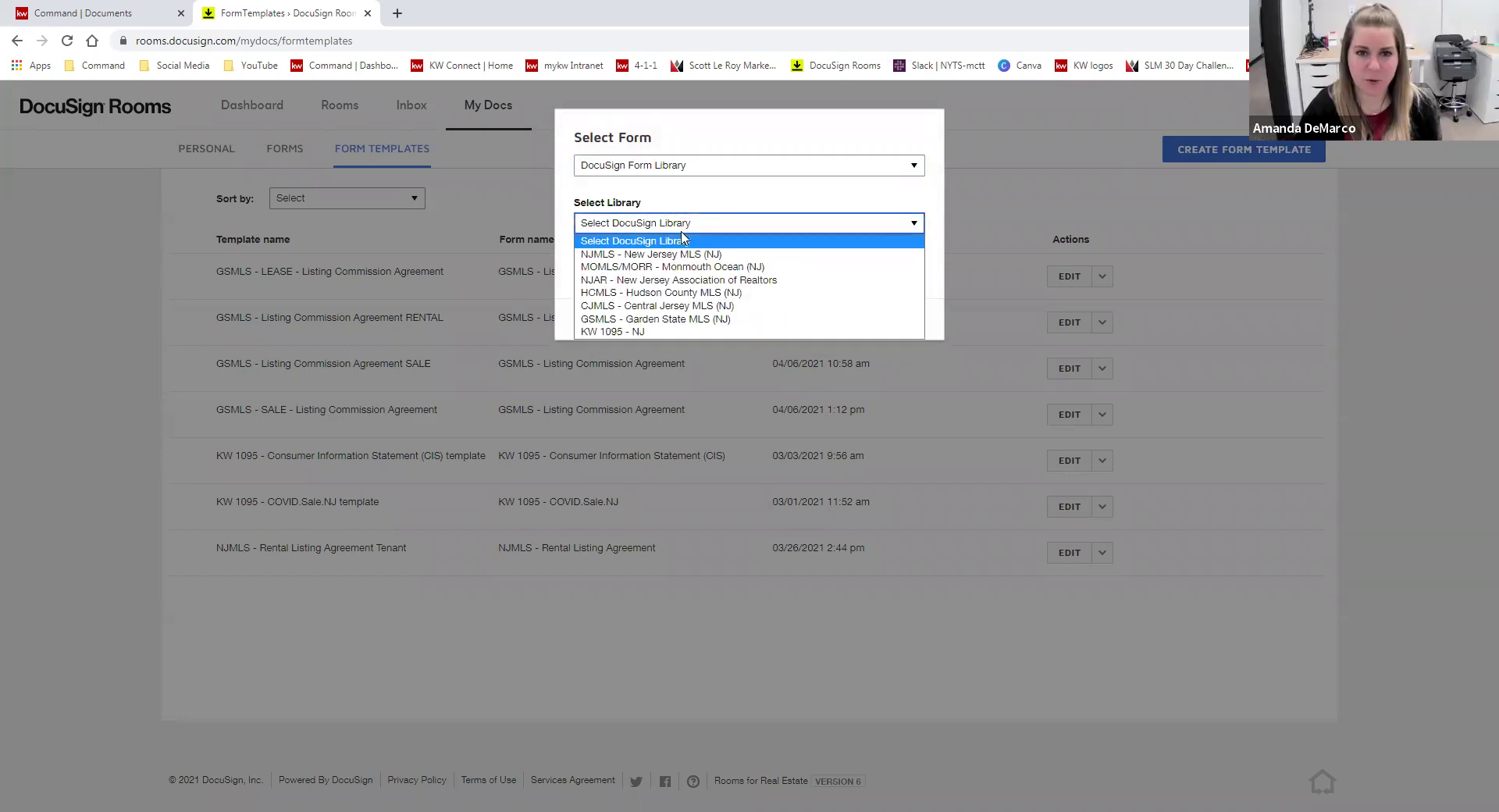
{"action": "left_click", "coordinate": [715, 332]}
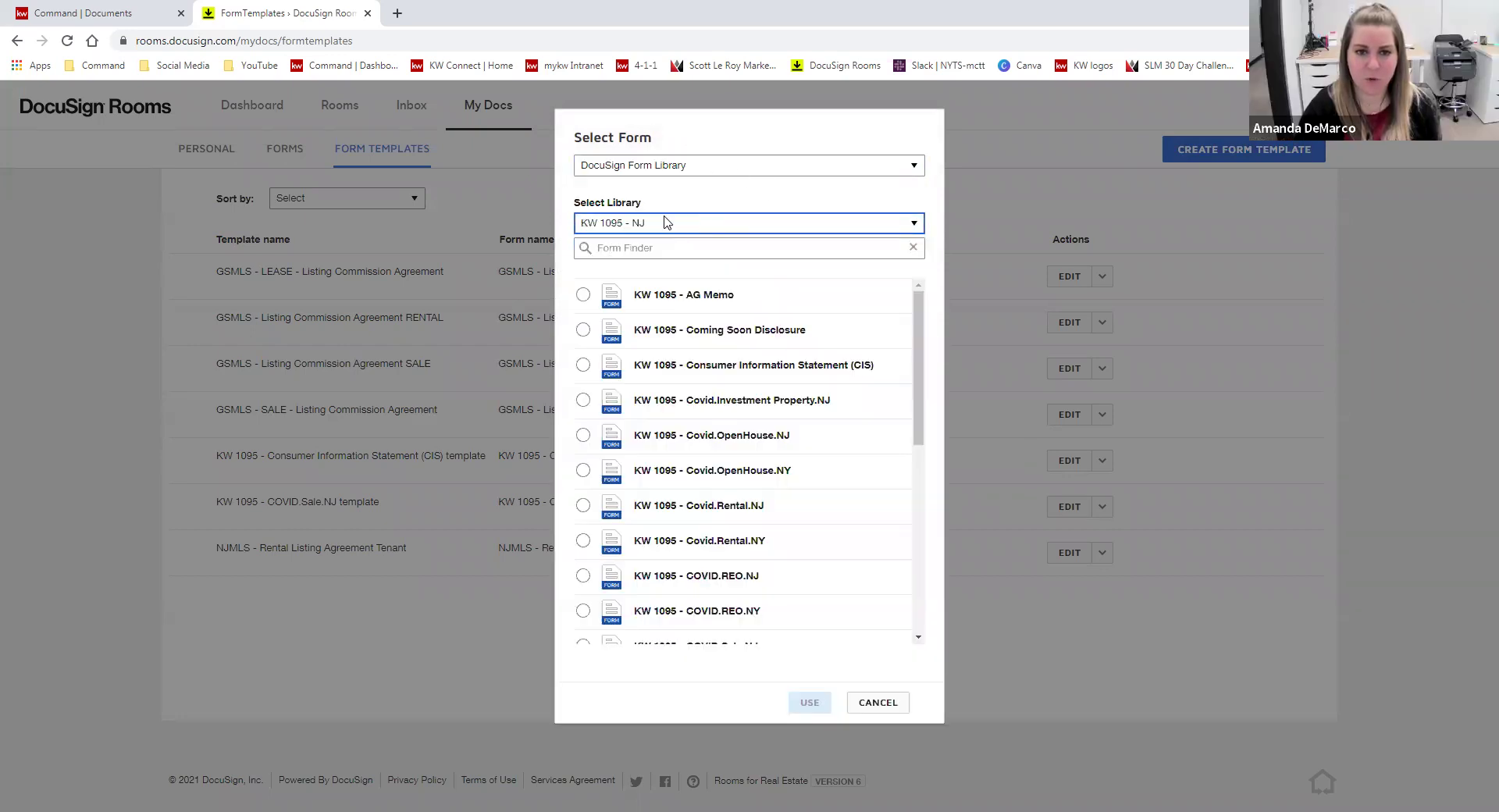
{"action": "scroll", "coordinate": [819, 462], "scroll_direction": "down", "scroll_amount": 6}
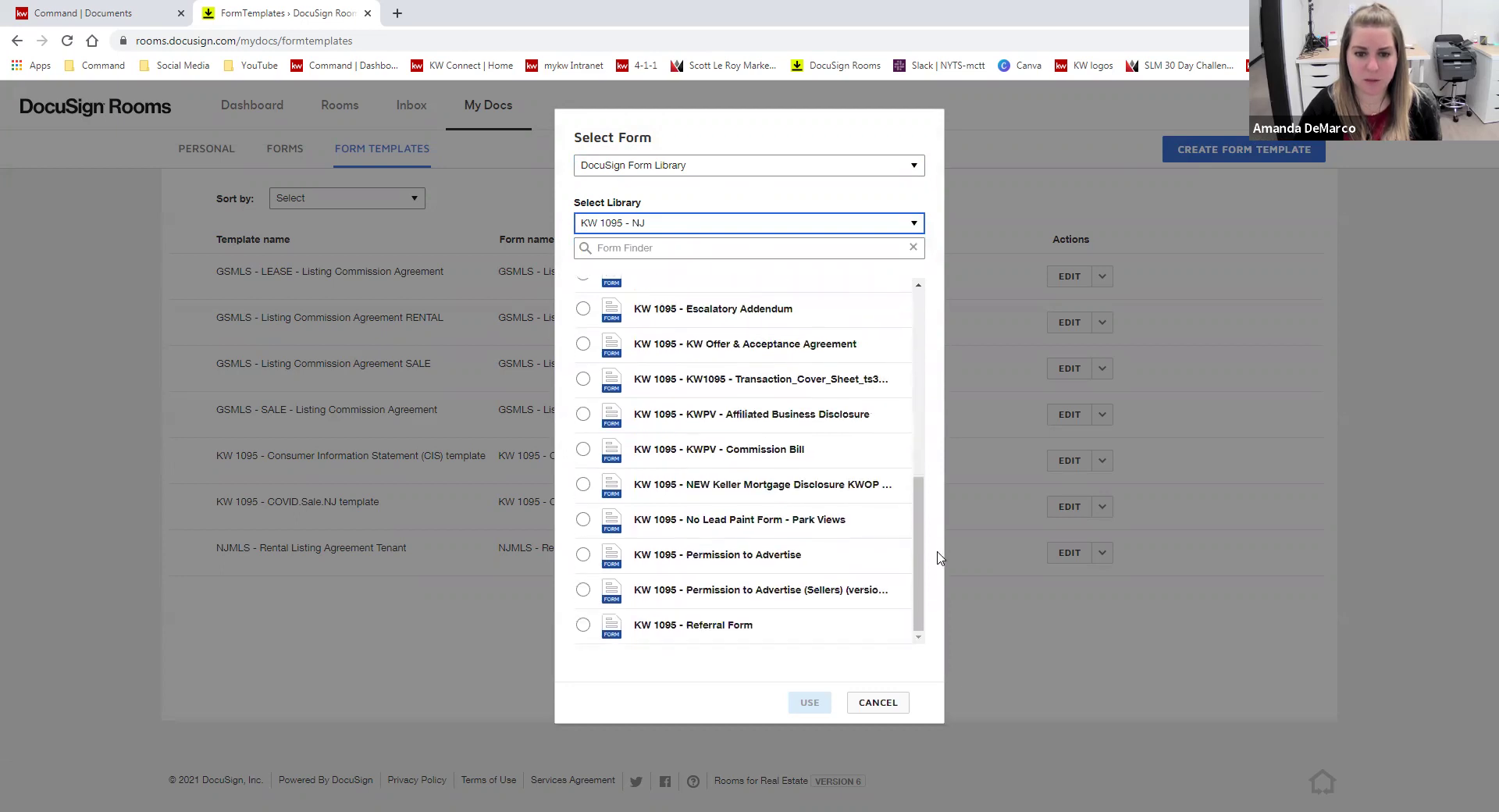
{"action": "left_click_drag", "start_coordinate": [924, 591], "coordinate": [929, 378]}
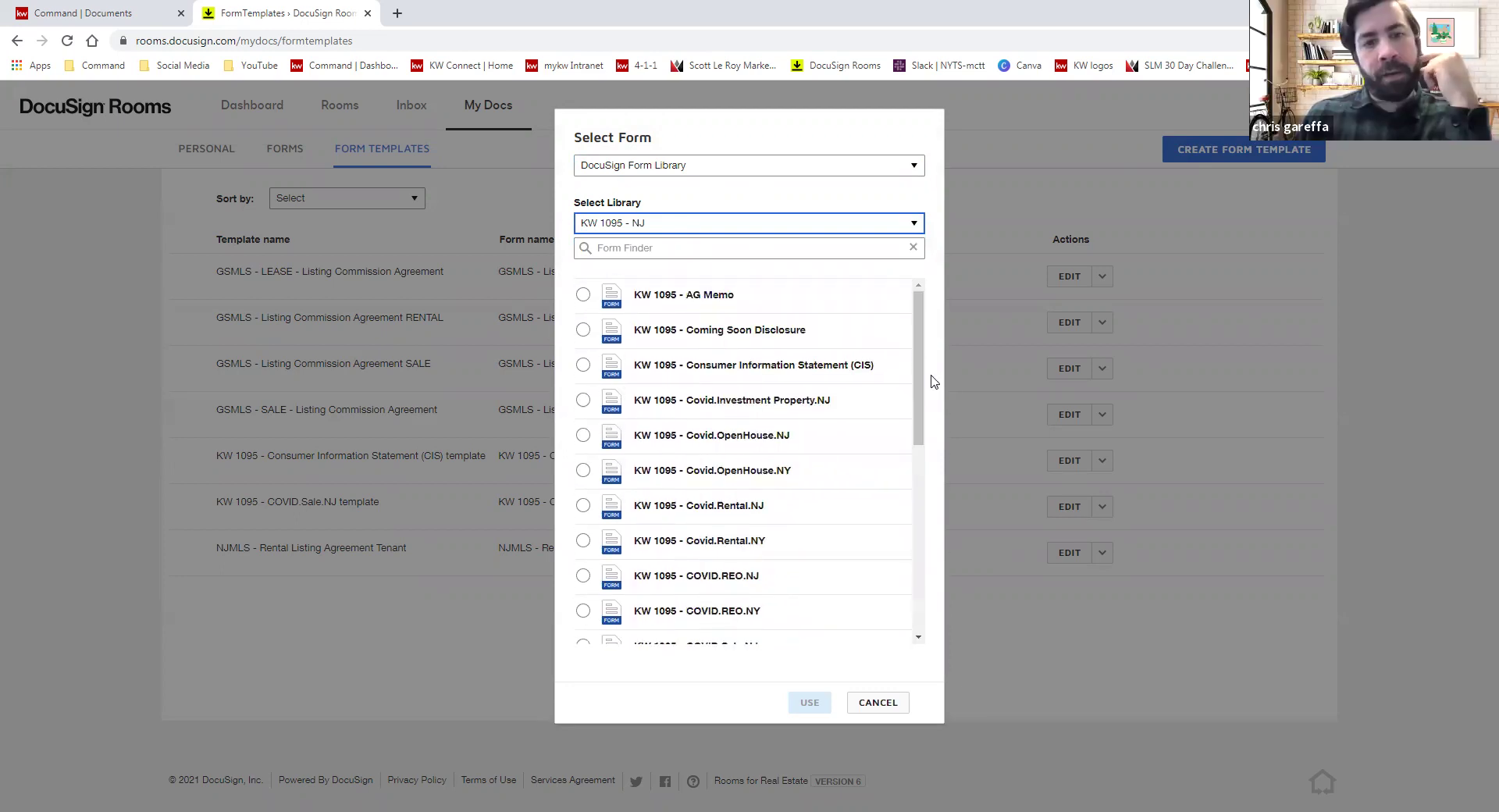
{"action": "left_click", "coordinate": [897, 707]}
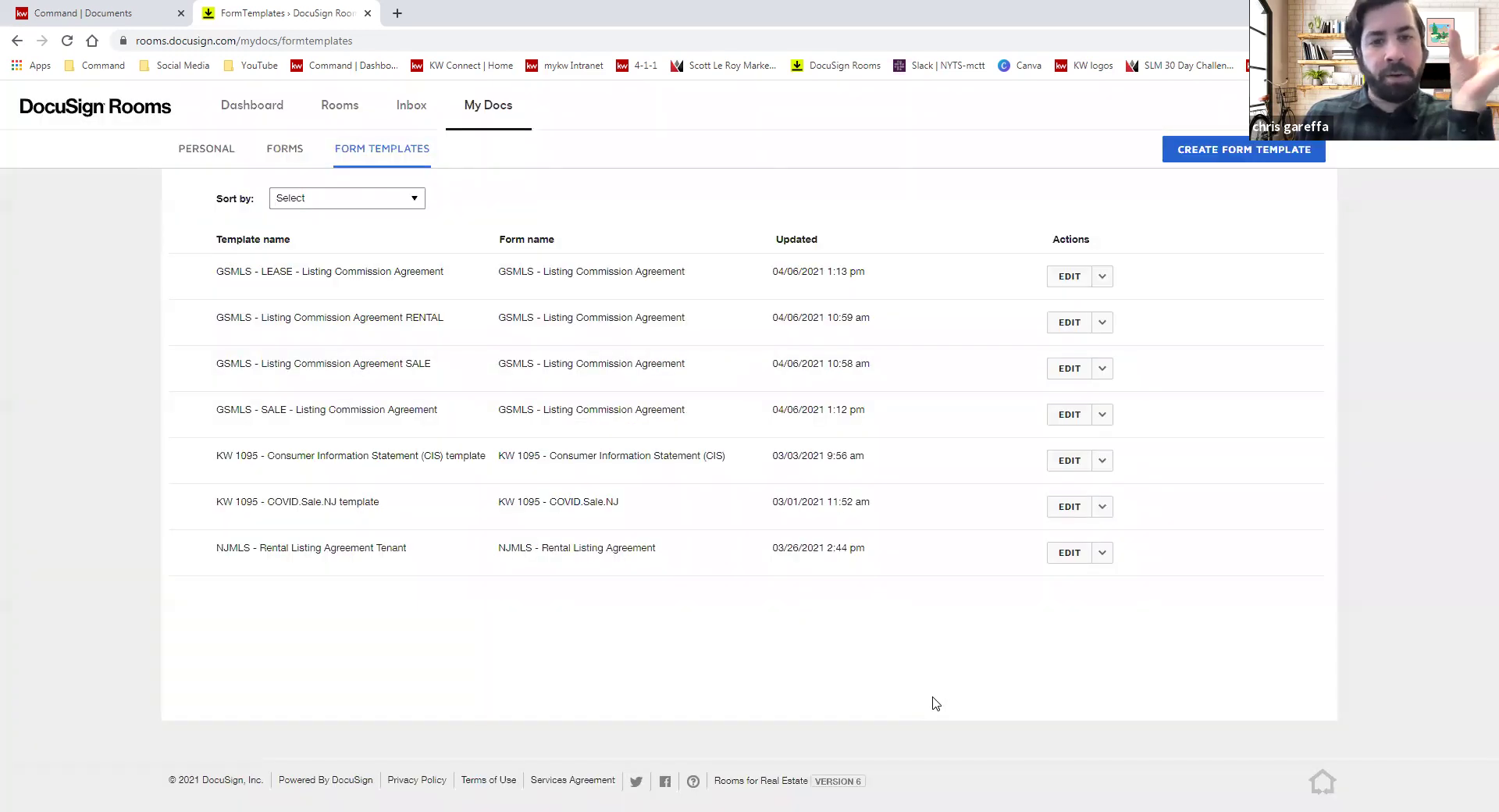